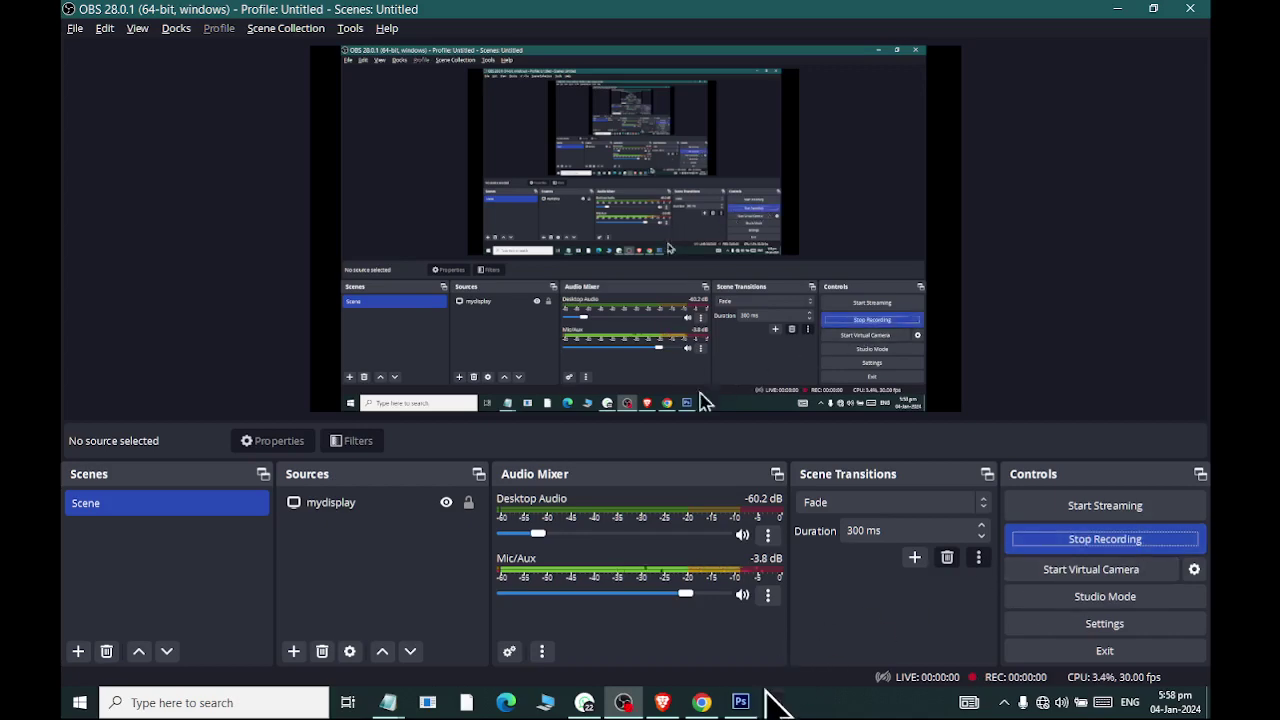
- Start the OBS screen recording and bring the Photoshop document forward
{"action": "left_click", "coordinate": [740, 702]}
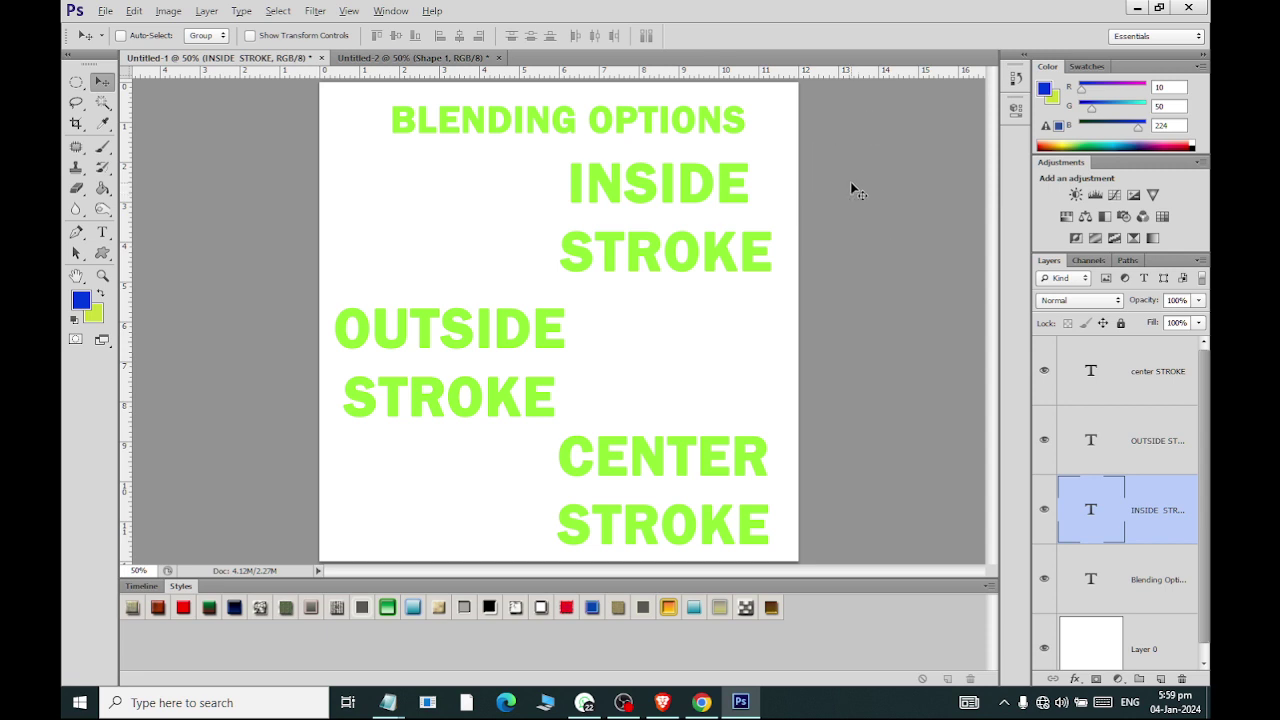
- Zoom in and open Blending Options for the INSIDE STROKE text layer, moving the dialog to the upper right
{"action": "scroll", "coordinate": [851, 188], "scroll_direction": "up", "scroll_amount": 3}
{"action": "scroll", "coordinate": [851, 186], "scroll_direction": "up", "scroll_amount": 1}
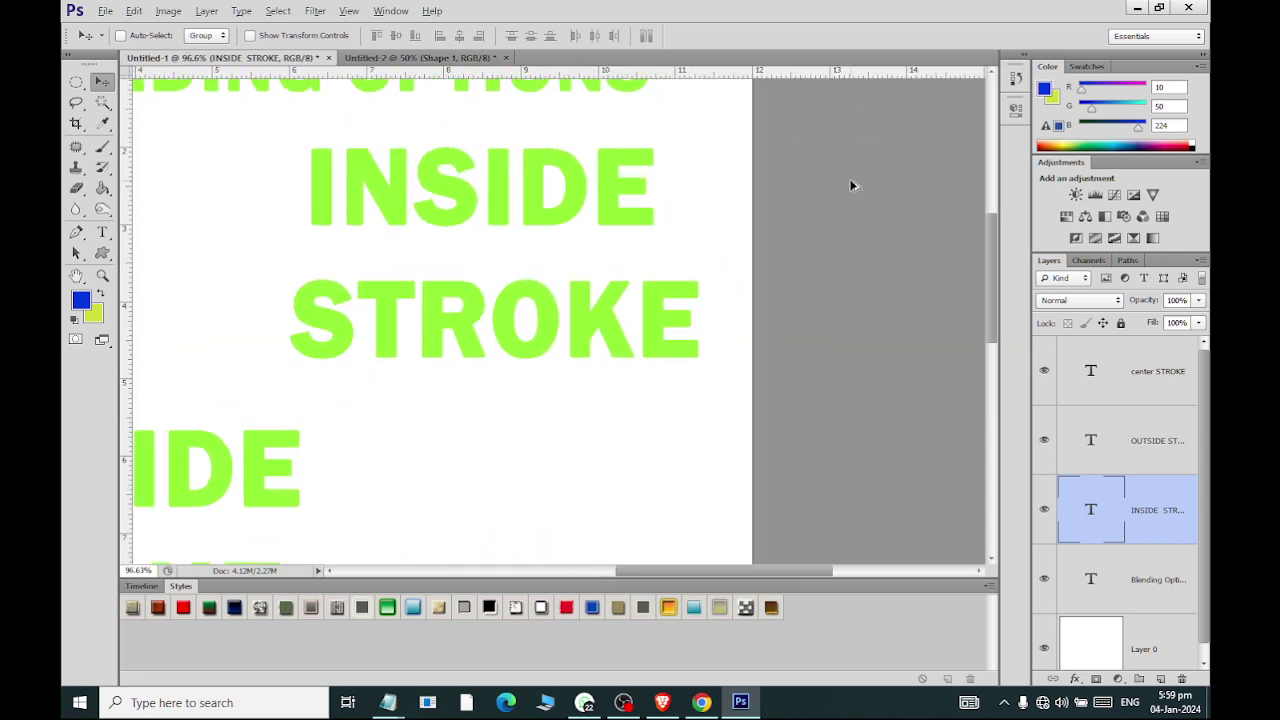
{"action": "key", "text": "alt"}
{"action": "left_click", "coordinate": [1045, 372]}
{"action": "left_click", "coordinate": [1079, 678]}
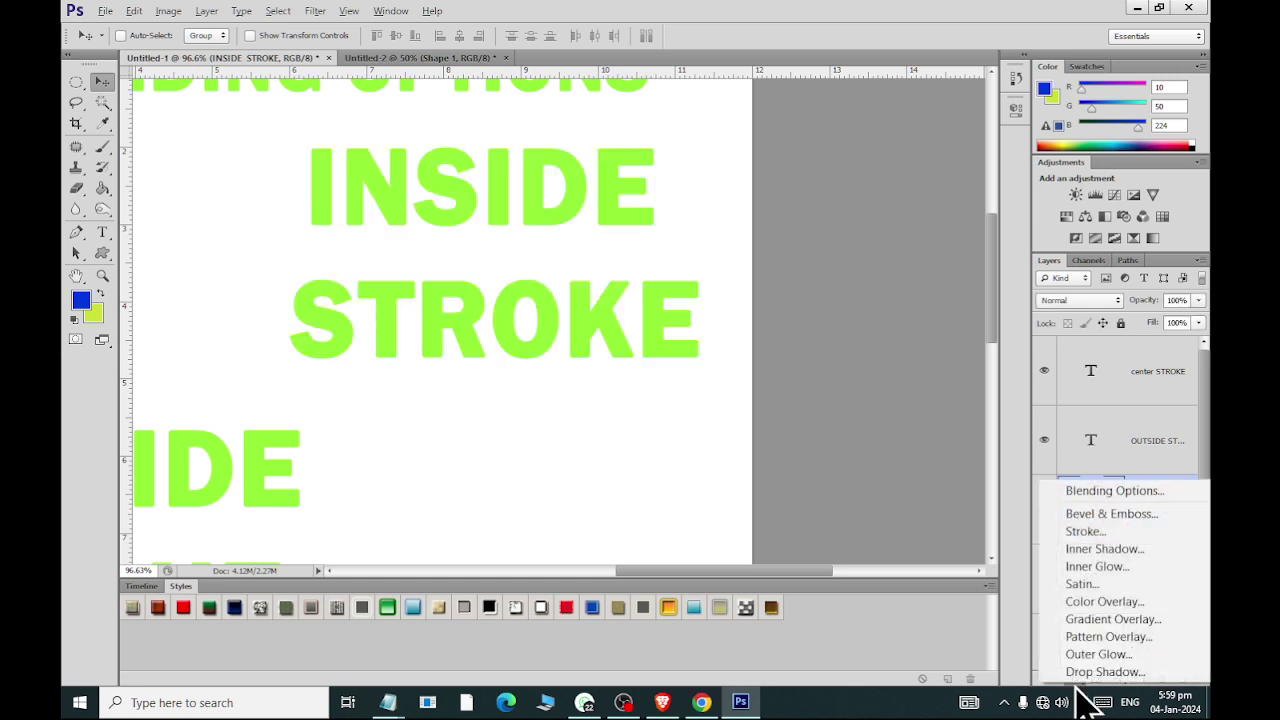
{"action": "left_click", "coordinate": [1100, 491]}
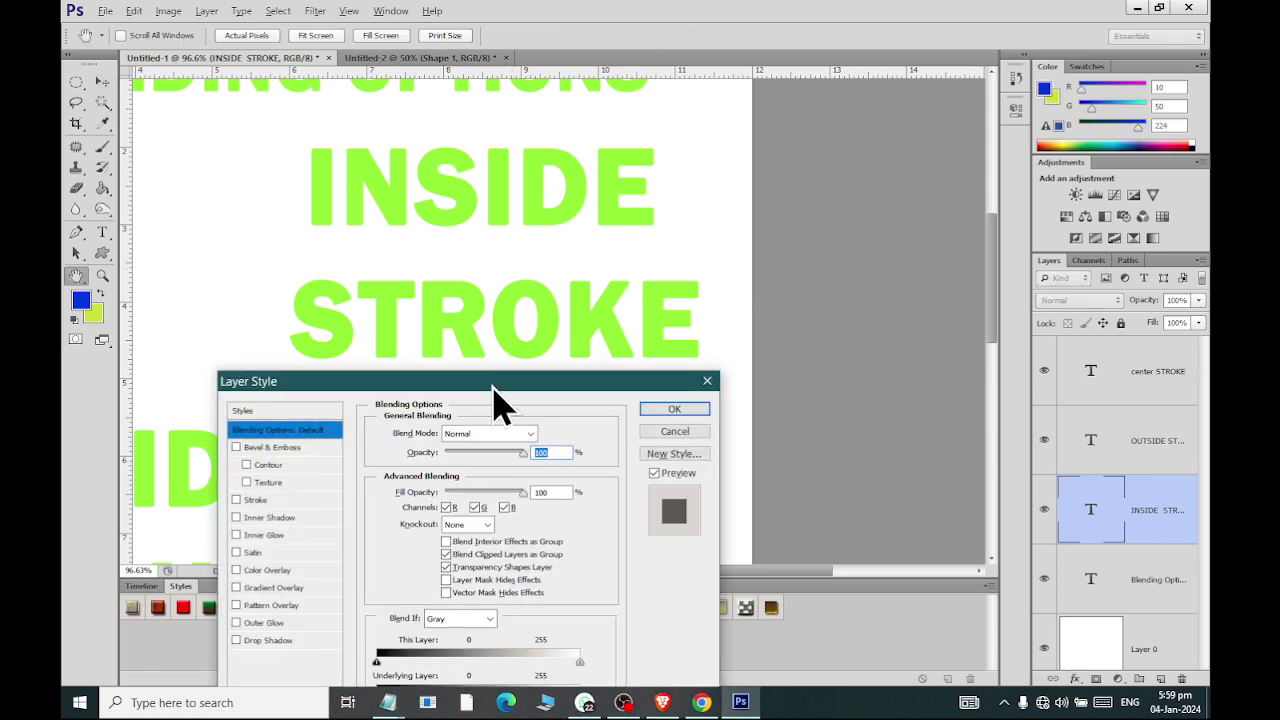
{"action": "mouse_move", "coordinate": [492, 386]}
{"action": "left_mouse_down"}
{"action": "mouse_move", "coordinate": [930, 130]}
{"action": "mouse_move", "coordinate": [910, 405]}
{"action": "left_mouse_up"}
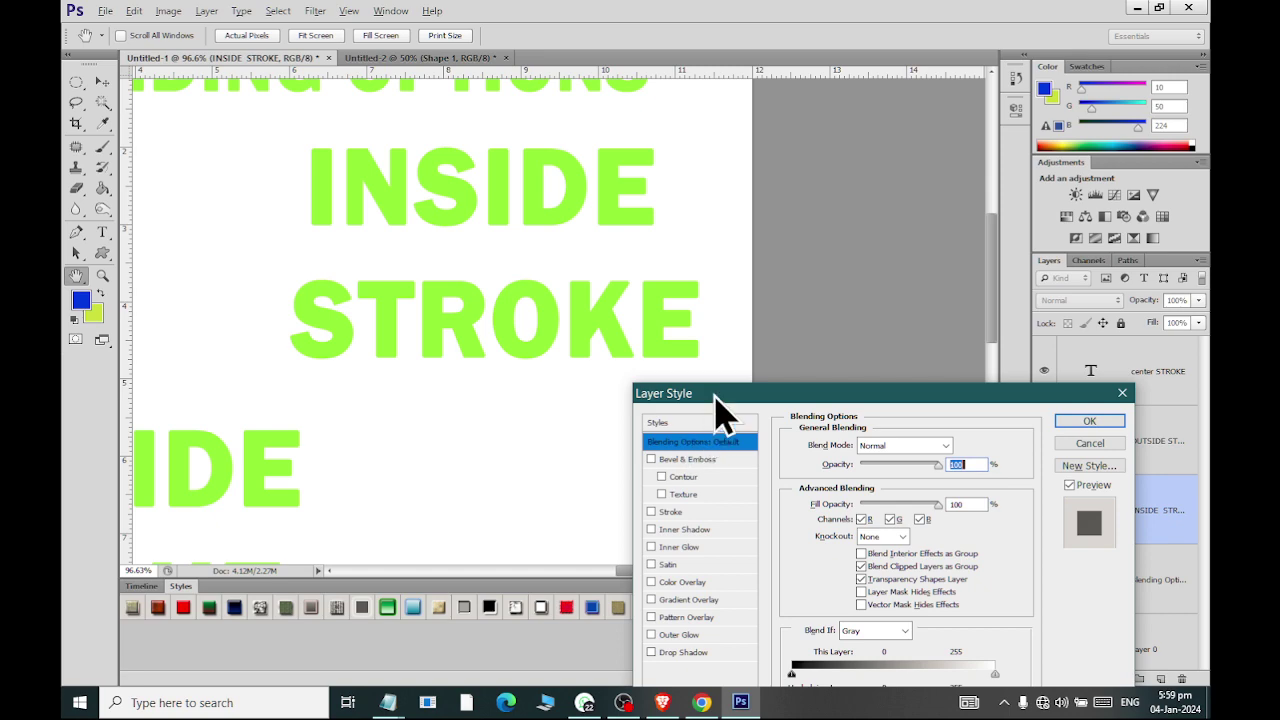
{"action": "left_click_drag", "start_coordinate": [715, 399], "coordinate": [792, 128]}
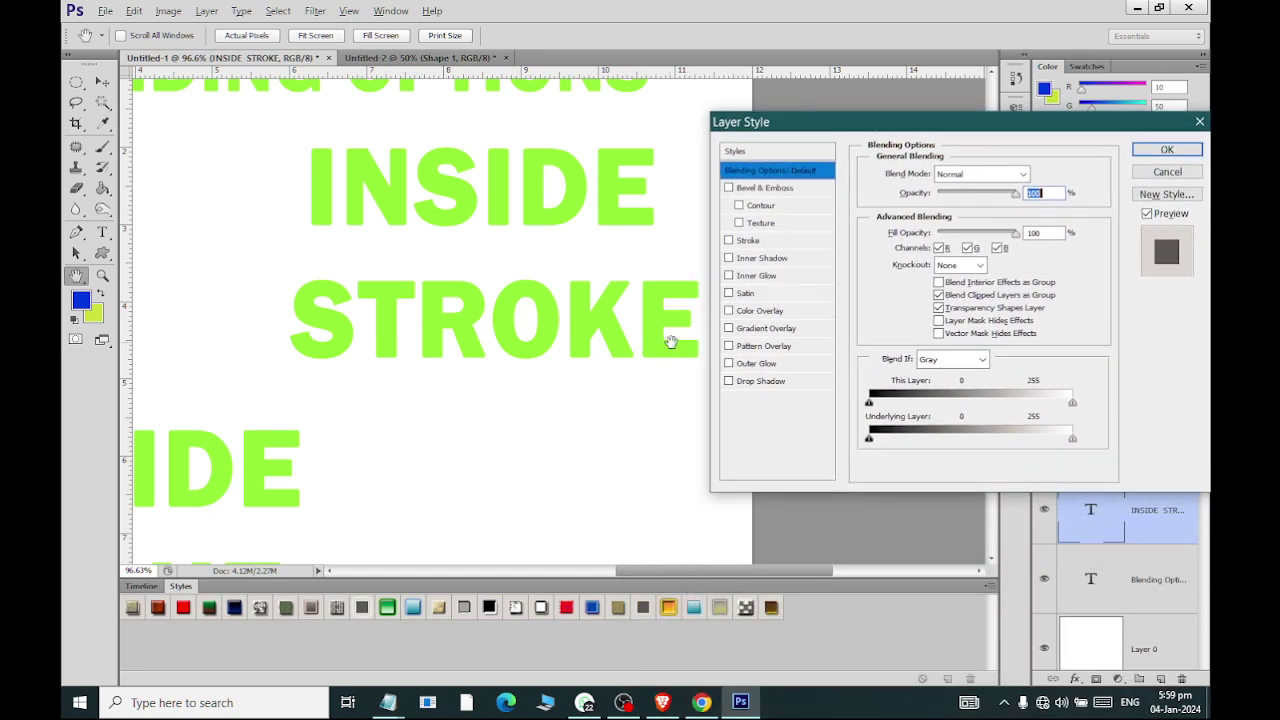
- Enable the Stroke effect on the INSIDE STROKE text and begin editing its size and colour
{"action": "left_click", "coordinate": [750, 243]}
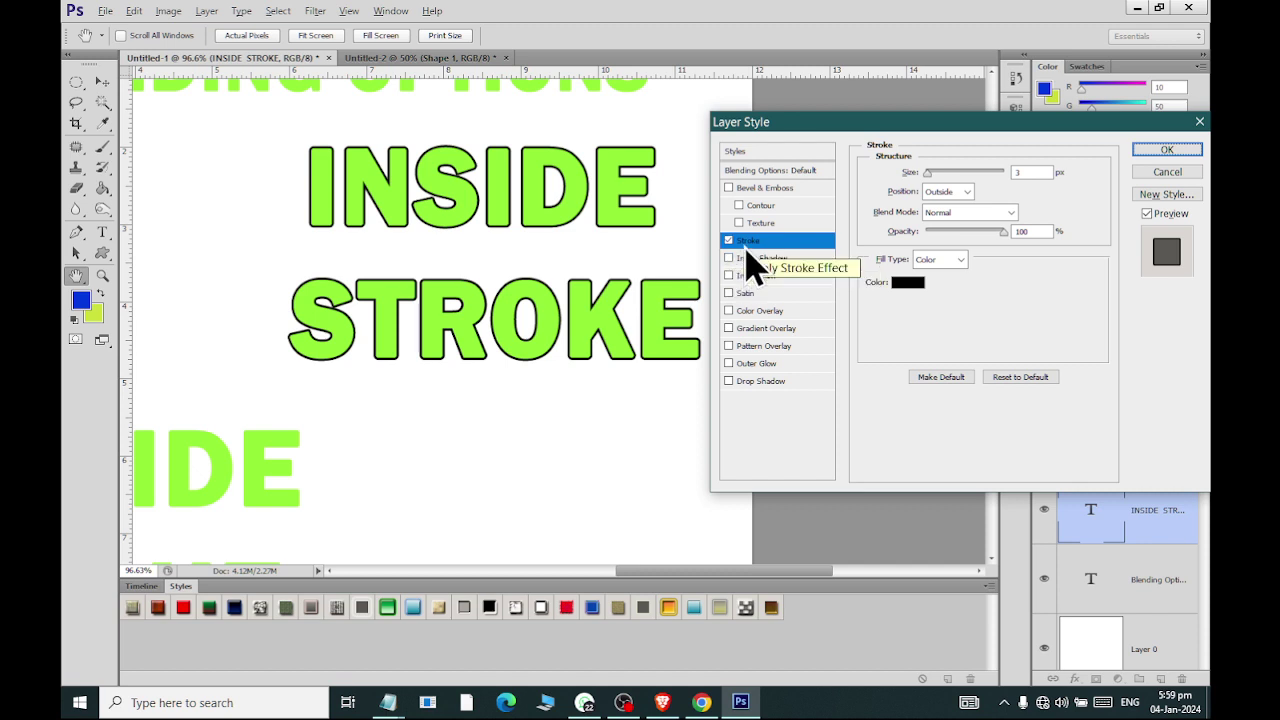
{"action": "left_click", "coordinate": [757, 262]}
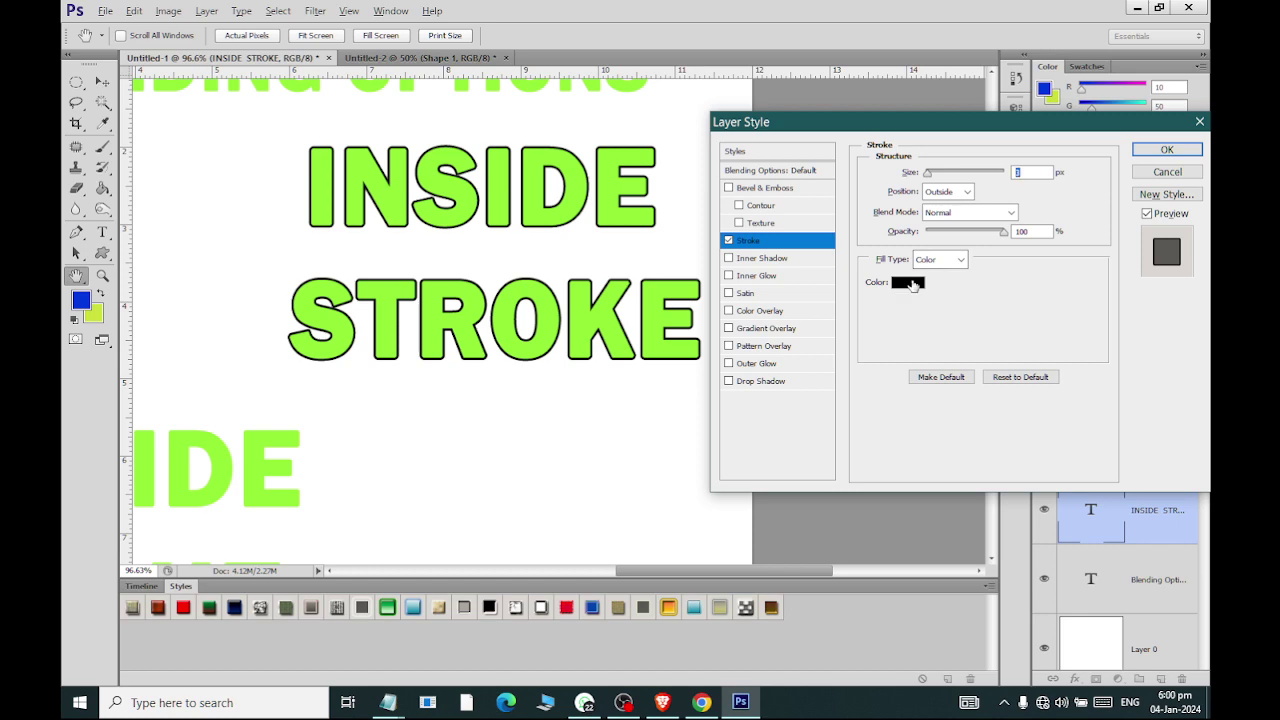
{"action": "left_click", "coordinate": [912, 284]}
- Change the stroke colour to dark green 496f07 after trying some reds
{"action": "left_click", "coordinate": [988, 176]}
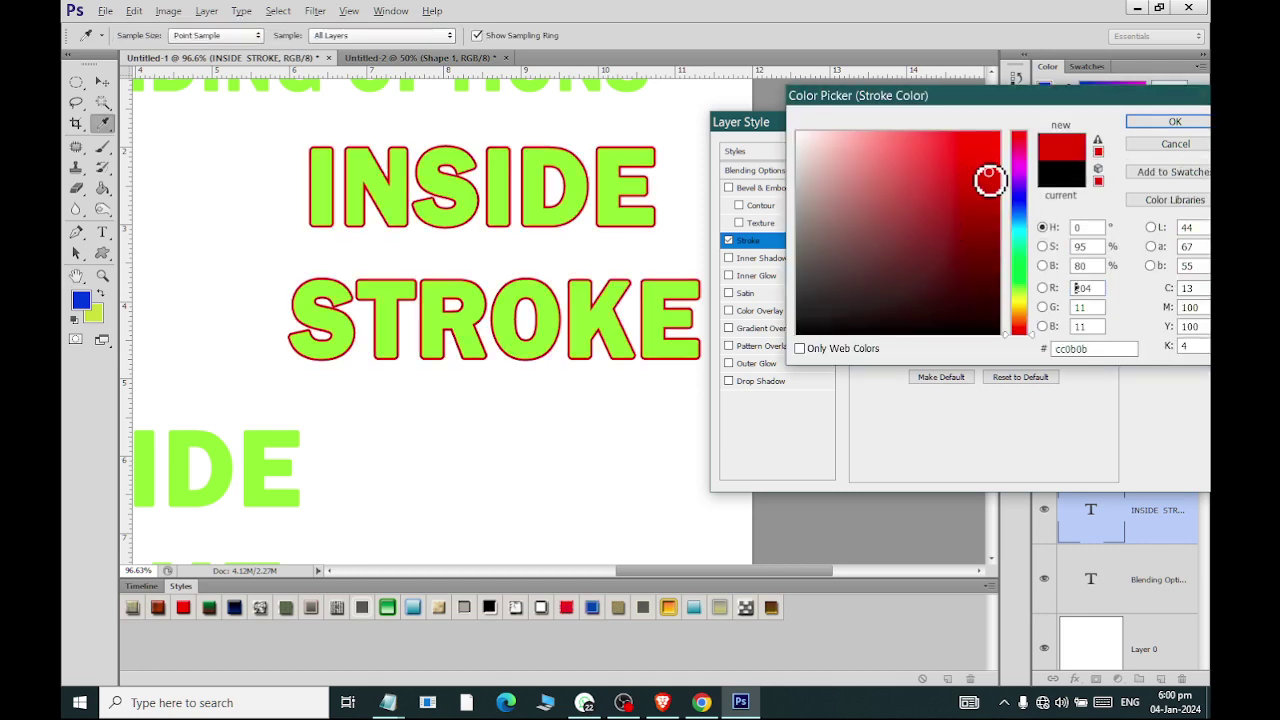
{"action": "left_click", "coordinate": [991, 235]}
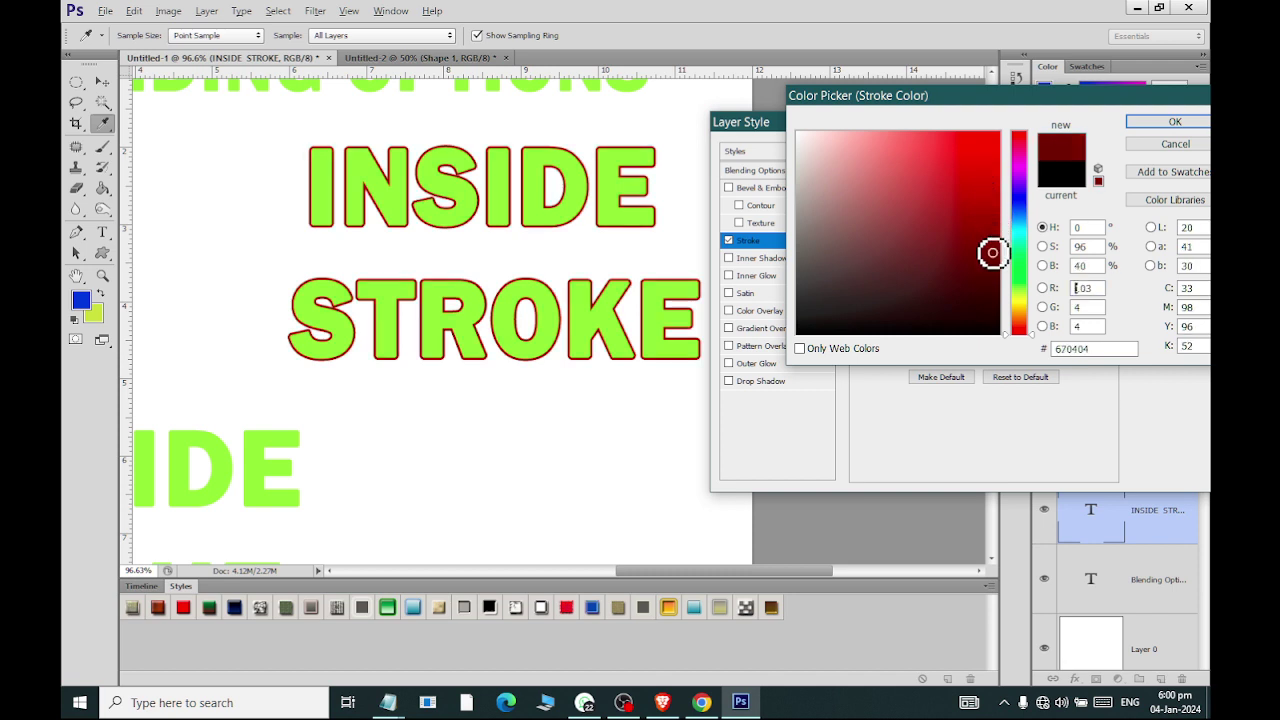
{"action": "left_click_drag", "start_coordinate": [991, 251], "coordinate": [985, 147]}
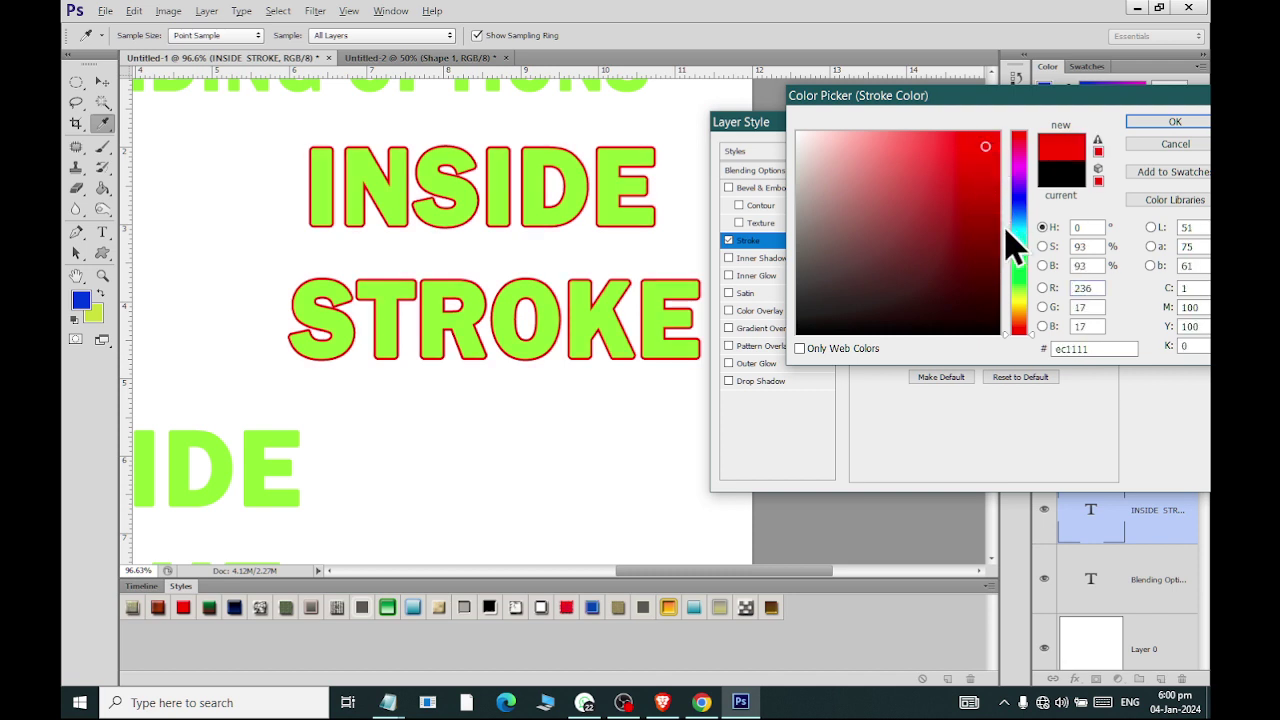
{"action": "left_click", "coordinate": [1019, 288]}
{"action": "left_click_drag", "start_coordinate": [985, 308], "coordinate": [987, 246]}
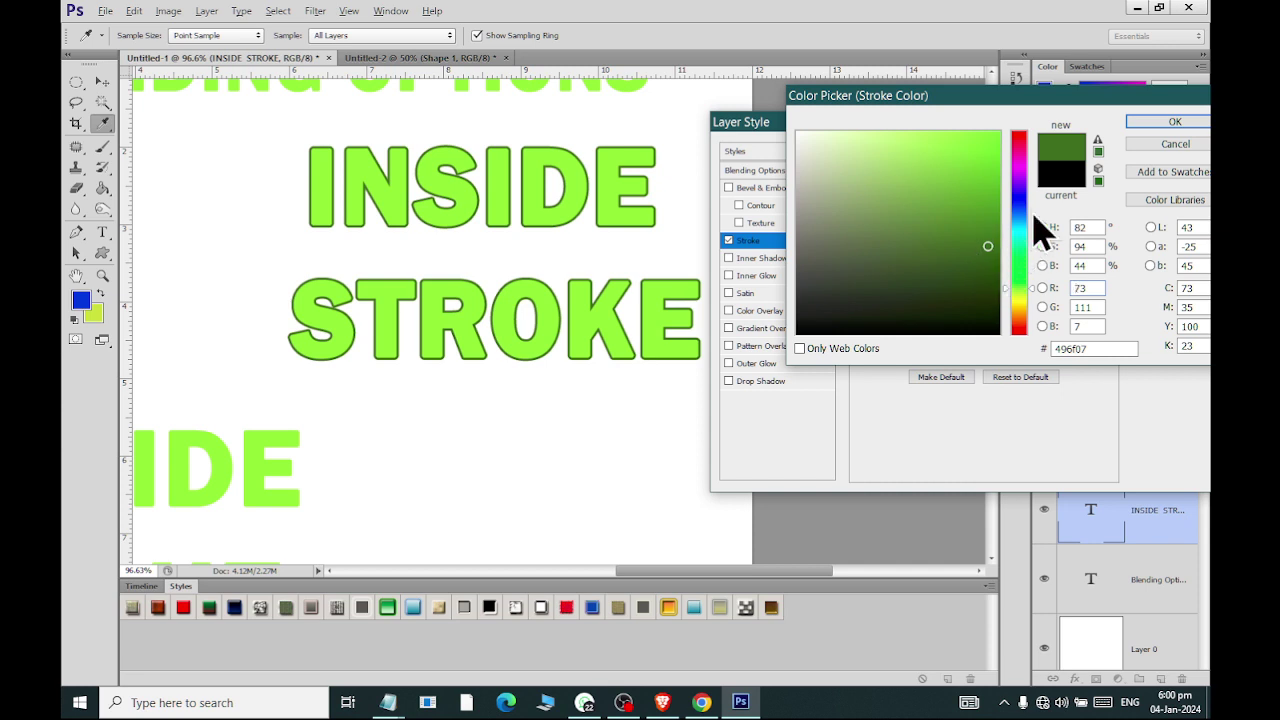
{"action": "left_click", "coordinate": [1142, 125]}
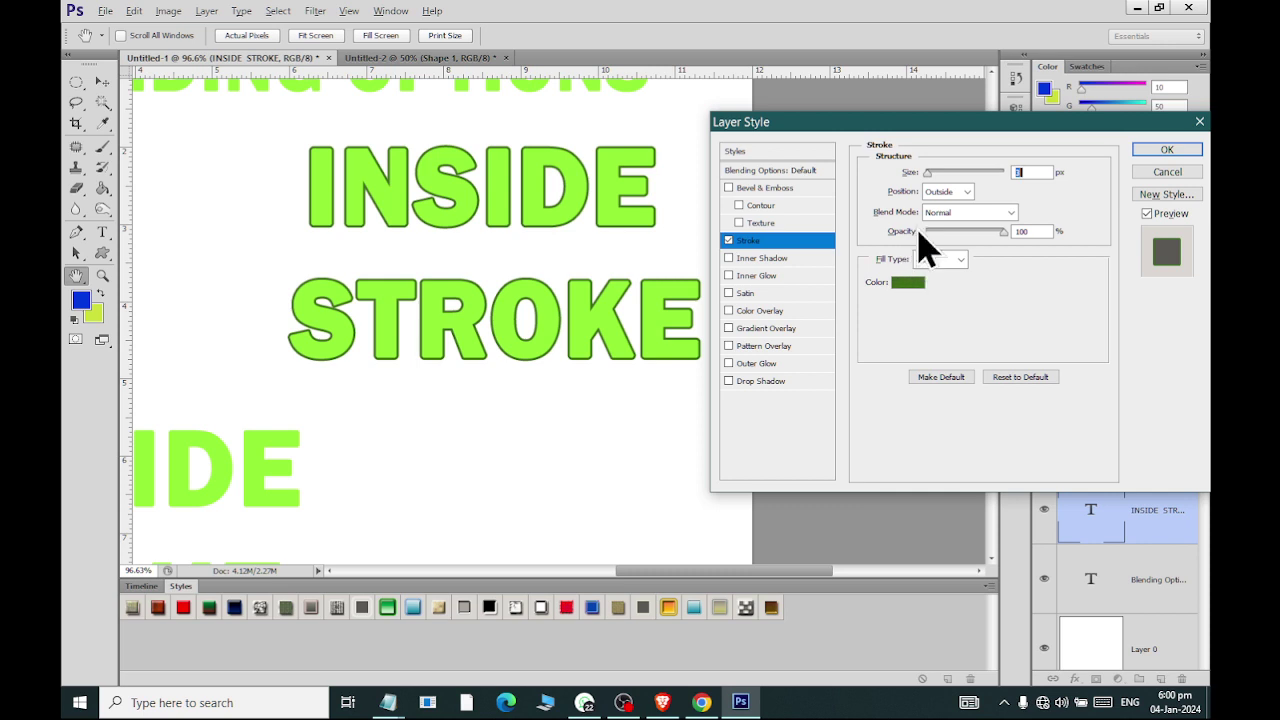
- Adjust the stroke size, typing 4 and nudging with arrows, until the green outline is much thicker
{"action": "key", "text": "Up"}
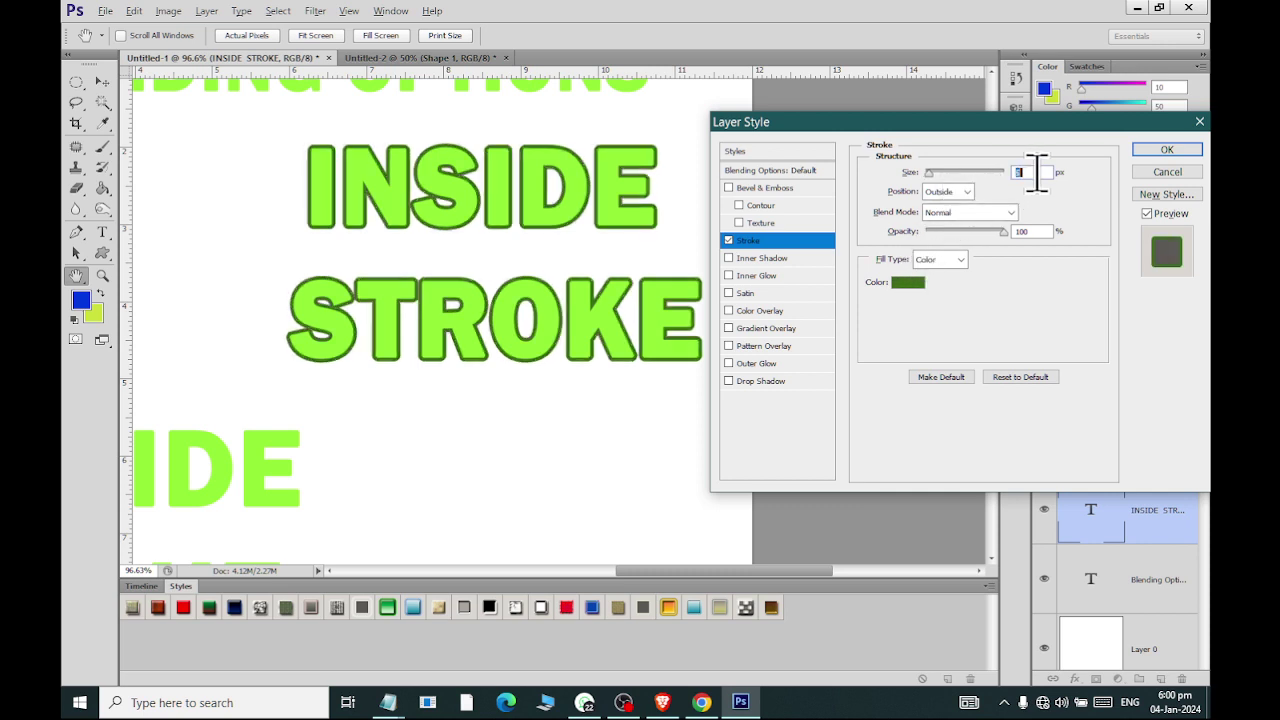
{"action": "key", "text": "Up"}
{"action": "key", "text": "Up"}
{"action": "key", "text": "Up"}
{"action": "key", "text": "Up"}
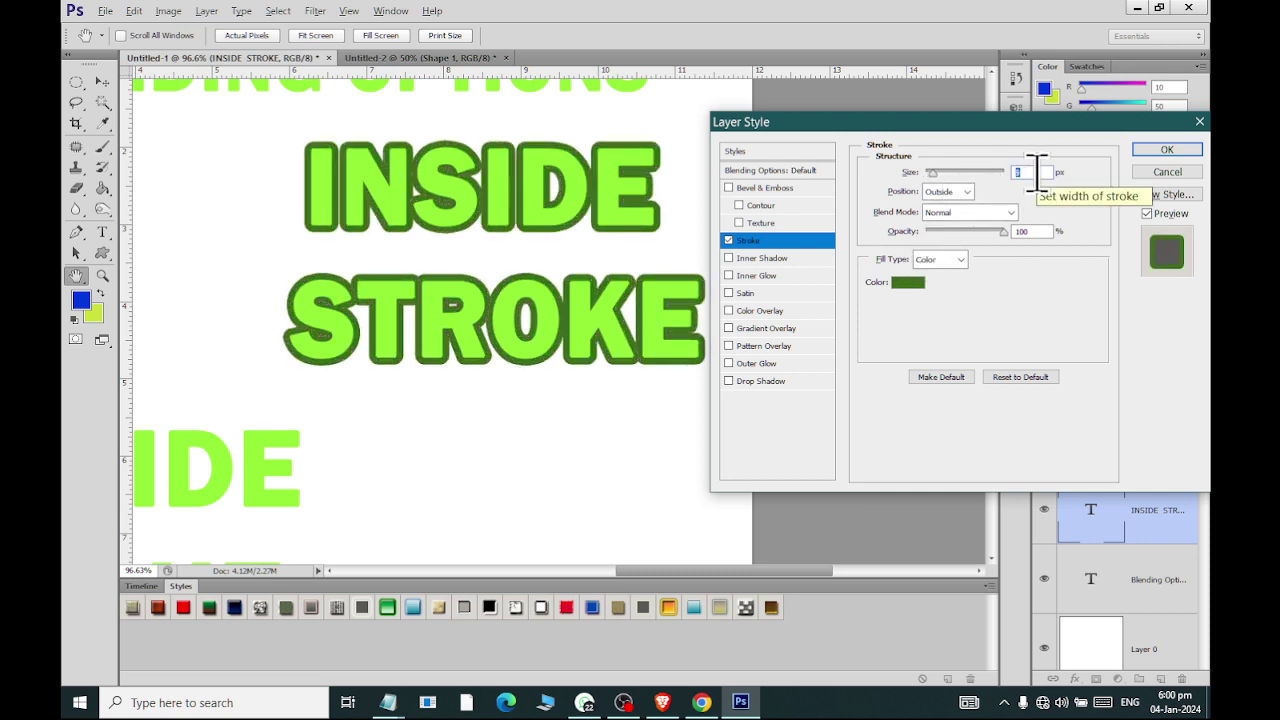
{"action": "key", "text": "Down"}
{"action": "key", "text": "Down"}
{"action": "key", "text": "Down"}
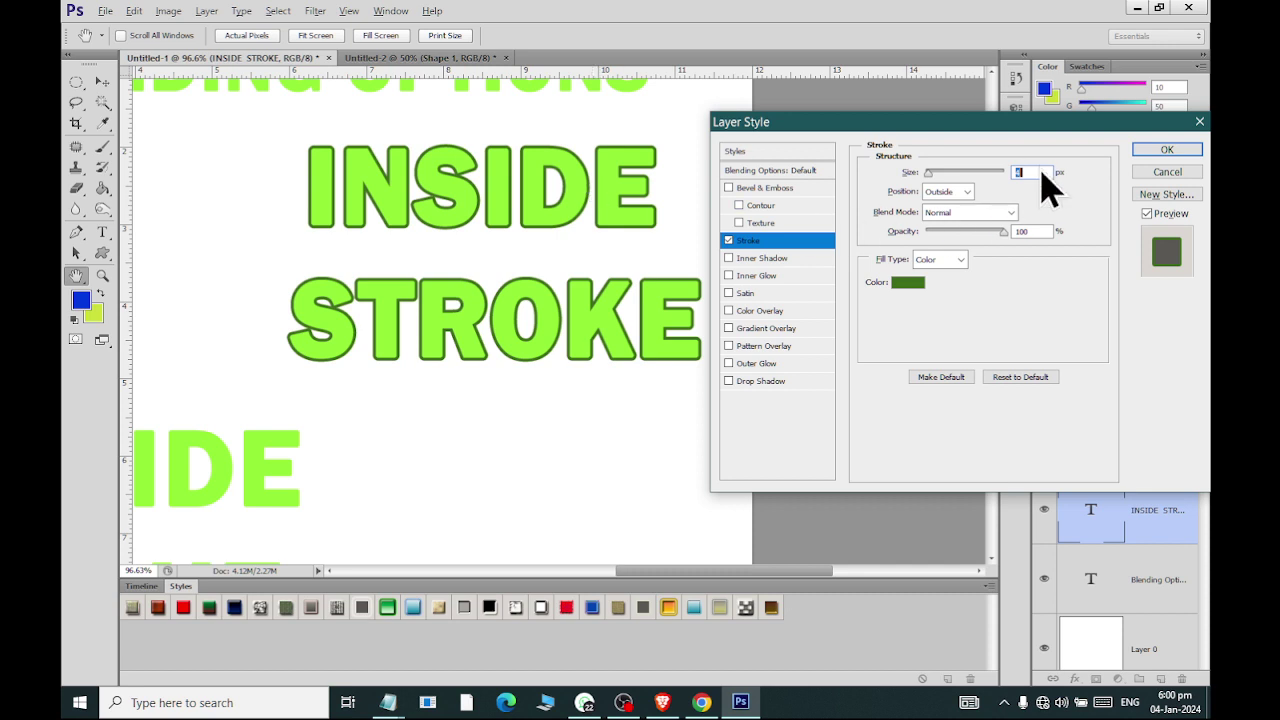
{"action": "type", "text": "4"}
{"action": "key", "text": "Up"}
{"action": "key", "text": "Up"}
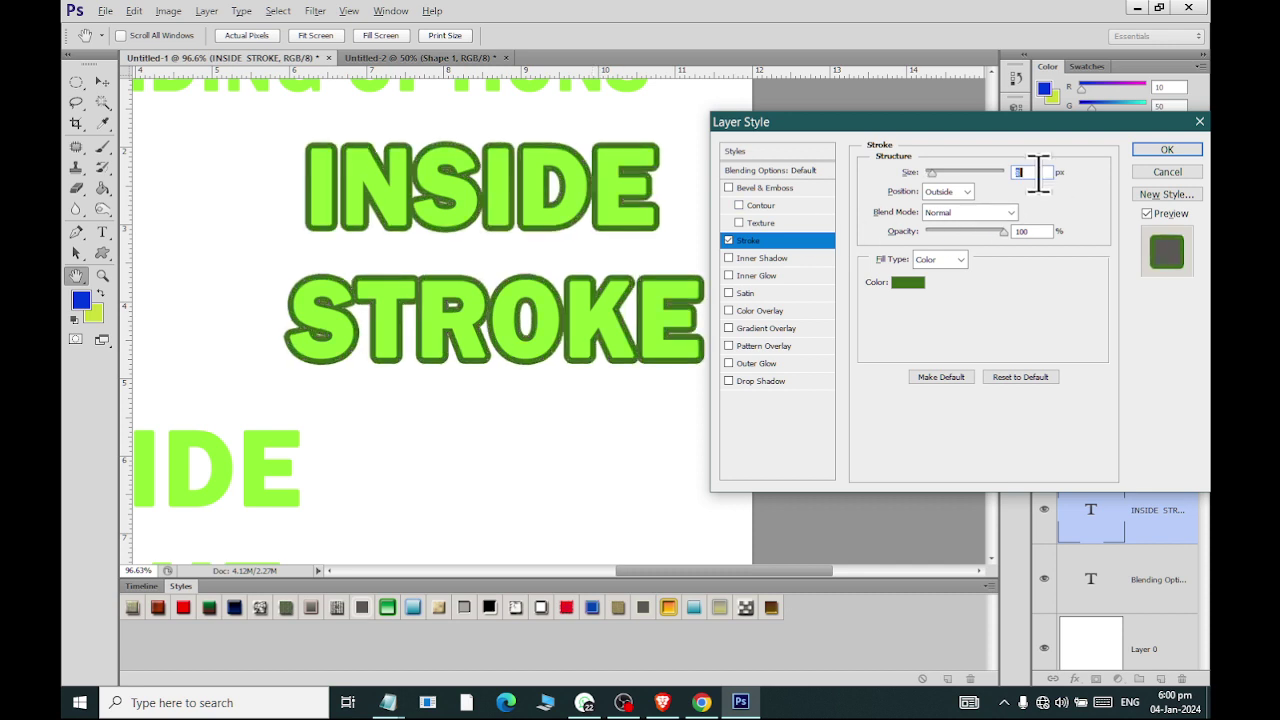
{"action": "key", "text": "Down"}
{"action": "key", "text": "Down"}
{"action": "key", "text": "Down"}
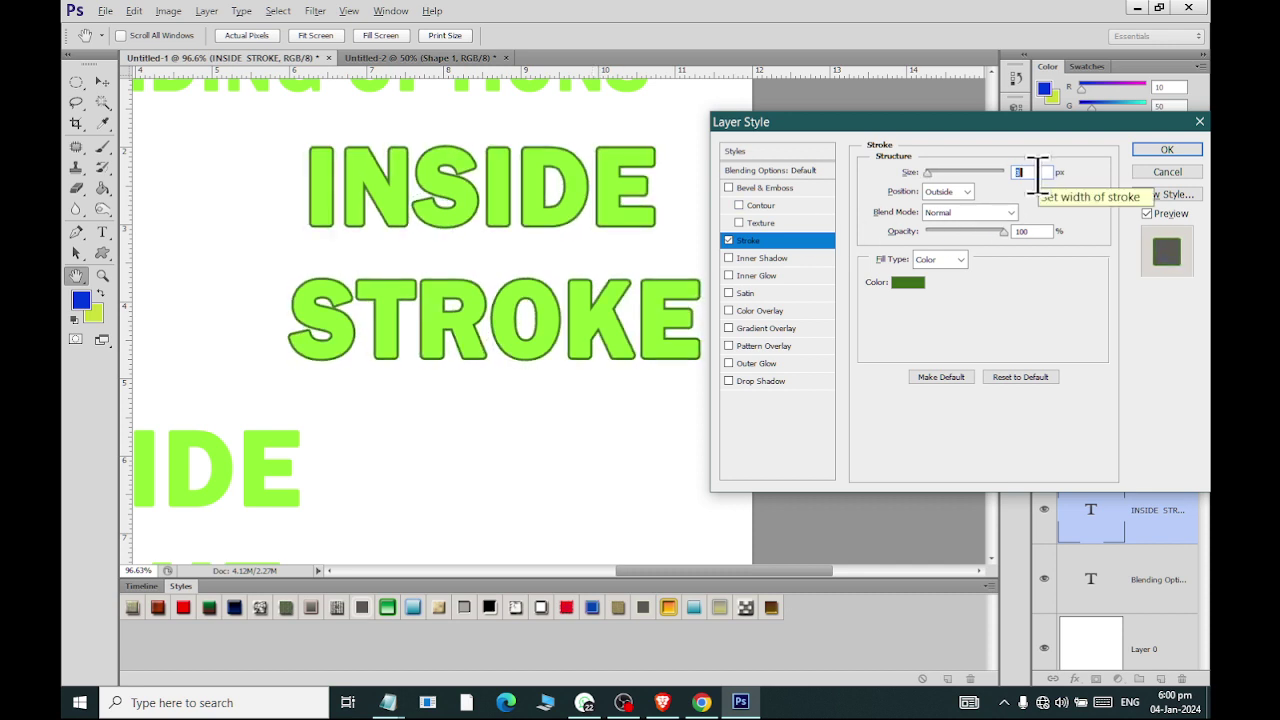
{"action": "key", "text": "Down"}
{"action": "key", "text": "Down"}
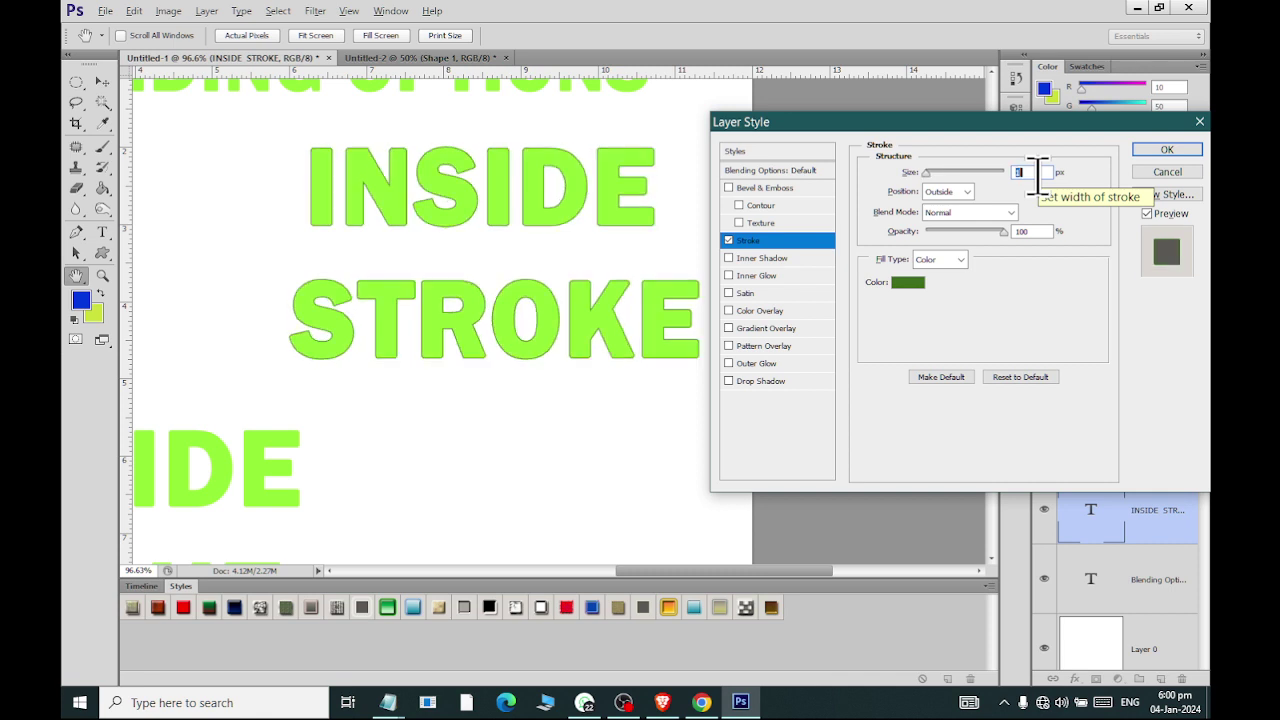
{"action": "key", "text": "Up"}
{"action": "key", "text": "Up"}
{"action": "key", "text": "Up"}
{"action": "key", "text": "Down"}
{"action": "key", "text": "Down"}
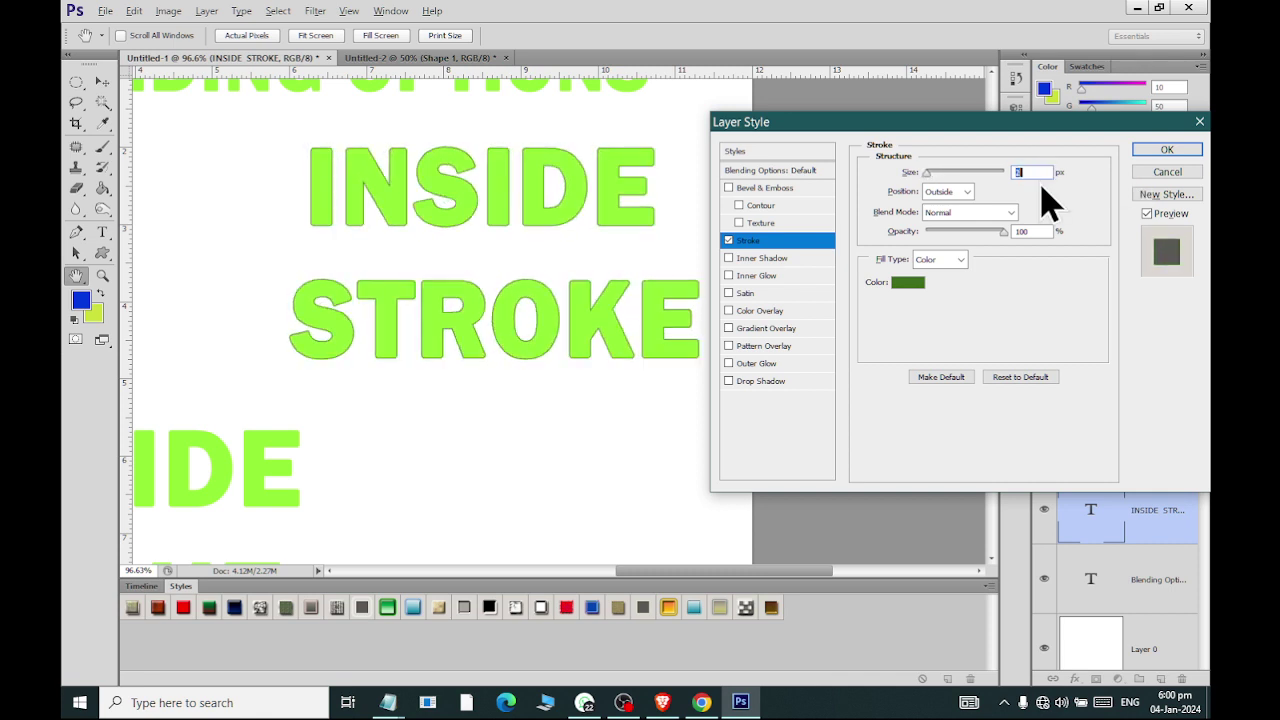
{"action": "key", "text": "Up"}
{"action": "key", "text": "Up"}
{"action": "key", "text": "Up"}
{"action": "key", "text": "Up"}
{"action": "key", "text": "Up"}
{"action": "key", "text": "Up"}
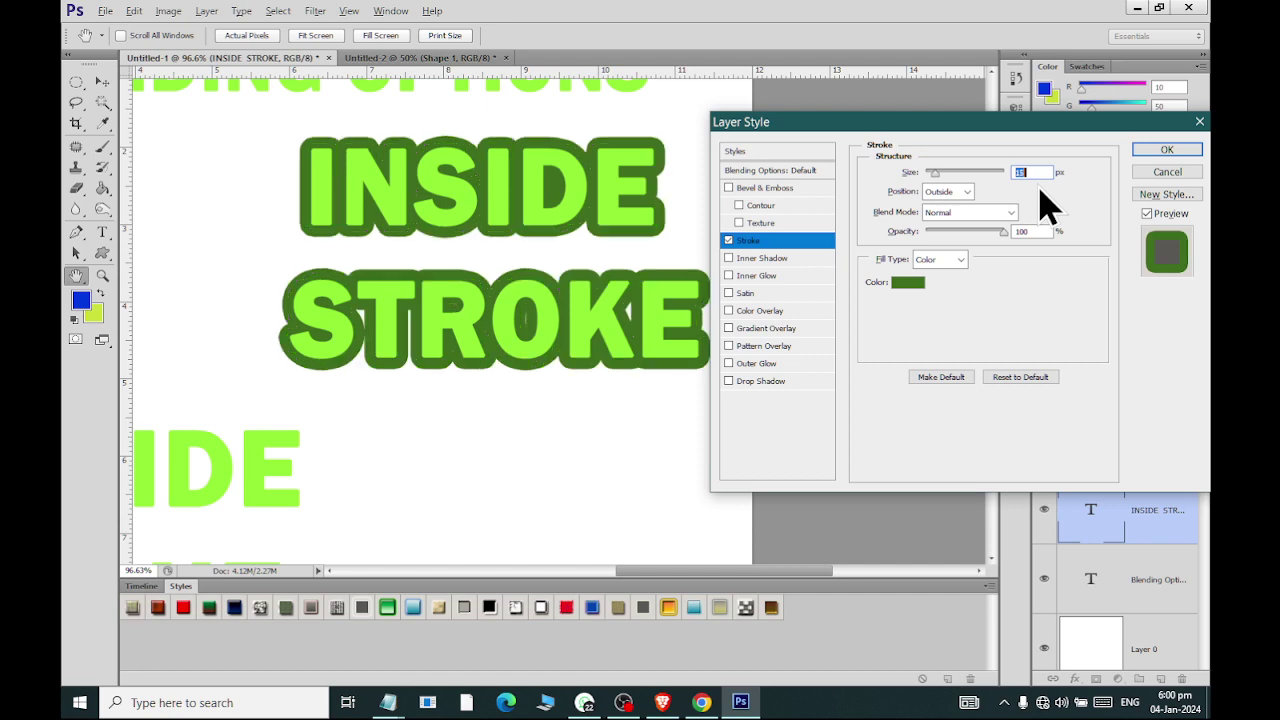
{"action": "key", "text": "Up"}
{"action": "key", "text": "Up"}
{"action": "key", "text": "Up"}
{"action": "key", "text": "Up"}
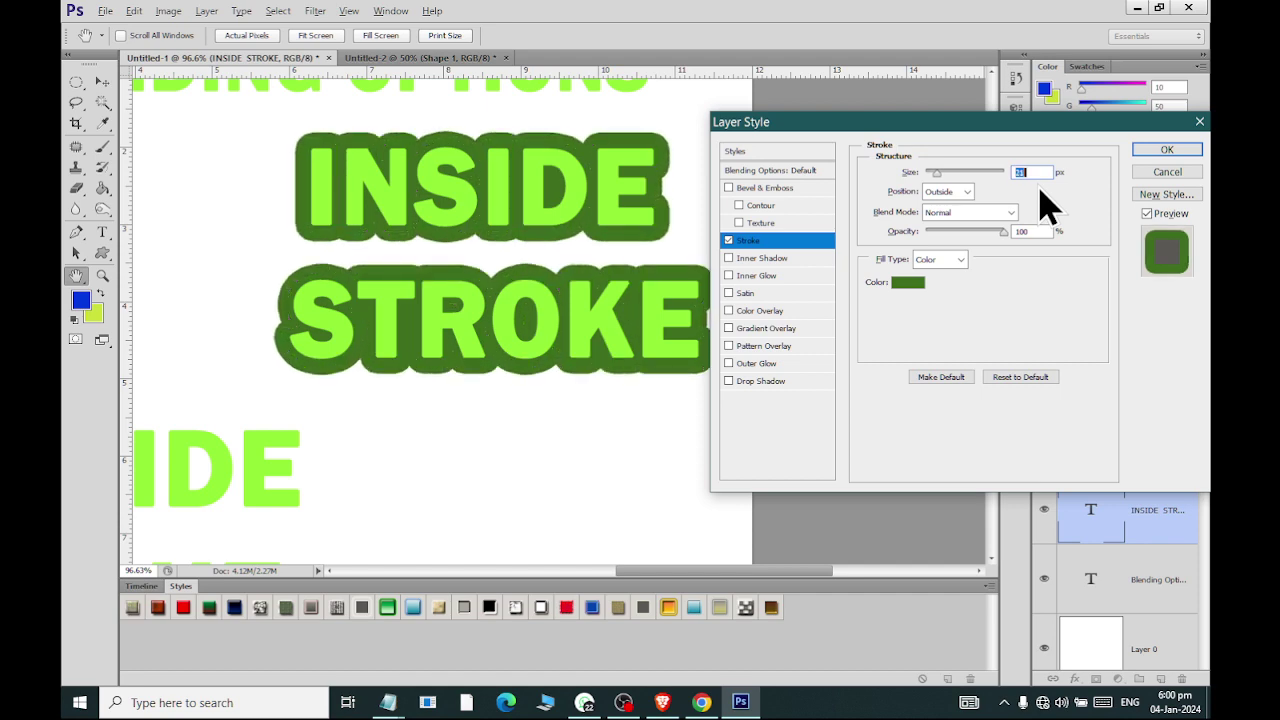
- Change the stroke colour to nearly black
{"action": "left_click", "coordinate": [908, 282]}
{"action": "mouse_move", "coordinate": [800, 182]}
{"action": "left_mouse_down"}
{"action": "mouse_move", "coordinate": [814, 309]}
{"action": "mouse_move", "coordinate": [828, 321]}
{"action": "left_mouse_up"}
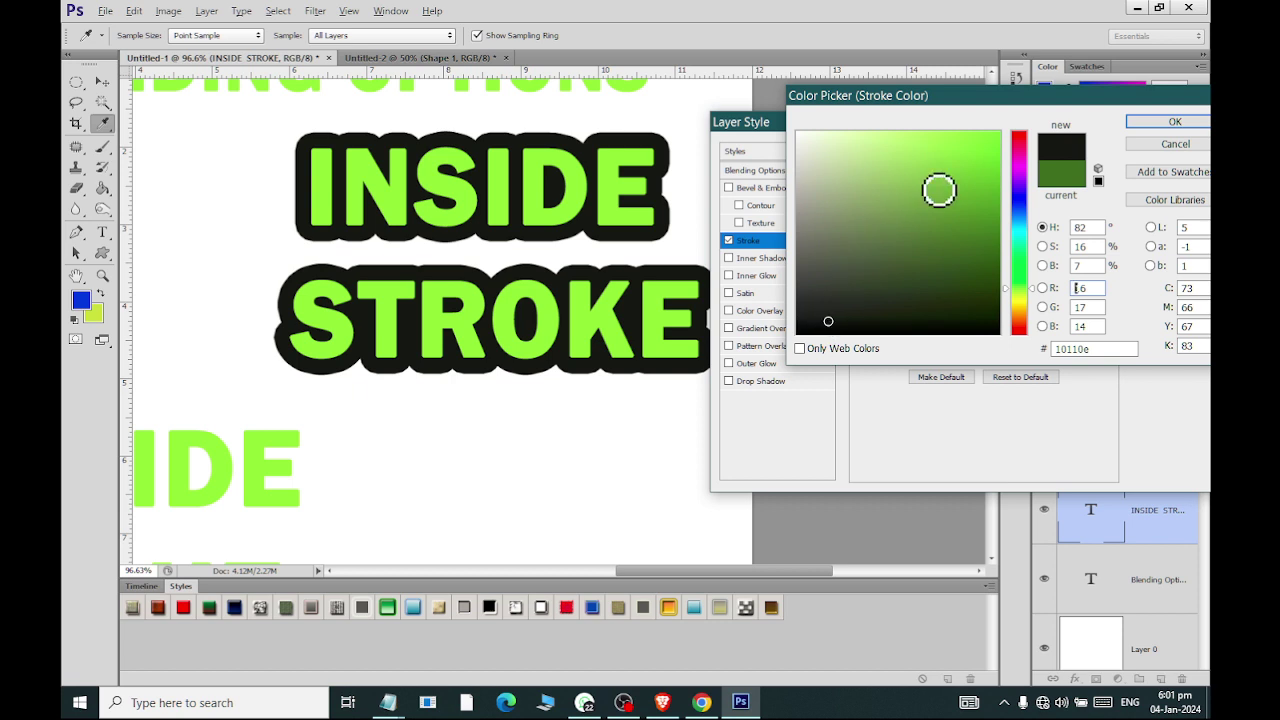
{"action": "left_click", "coordinate": [1150, 122]}
- Set the stroke size to 5 px, lower its opacity, and apply the layer style
{"action": "left_click", "coordinate": [1041, 173]}
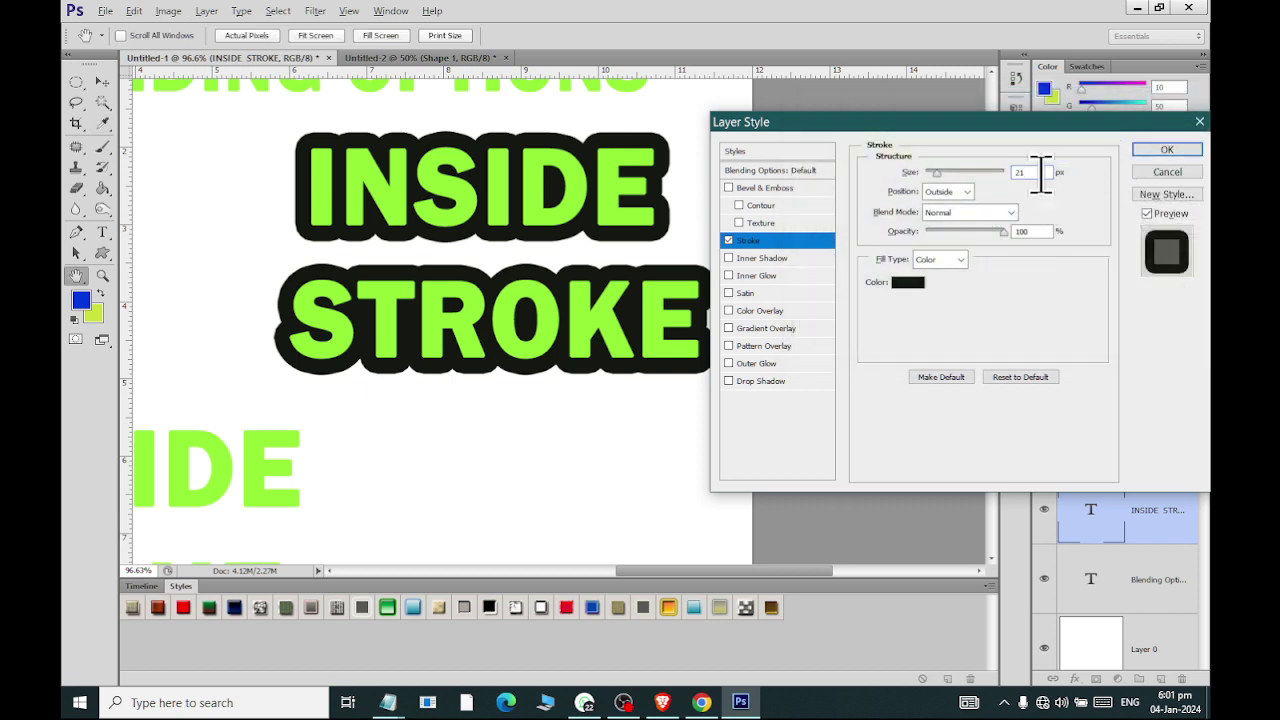
{"action": "key", "text": "Down"}
{"action": "key", "text": "Down"}
{"action": "key", "text": "Down"}
{"action": "key", "text": "Down"}
{"action": "key", "text": "Down"}
{"action": "key", "text": "Down"}
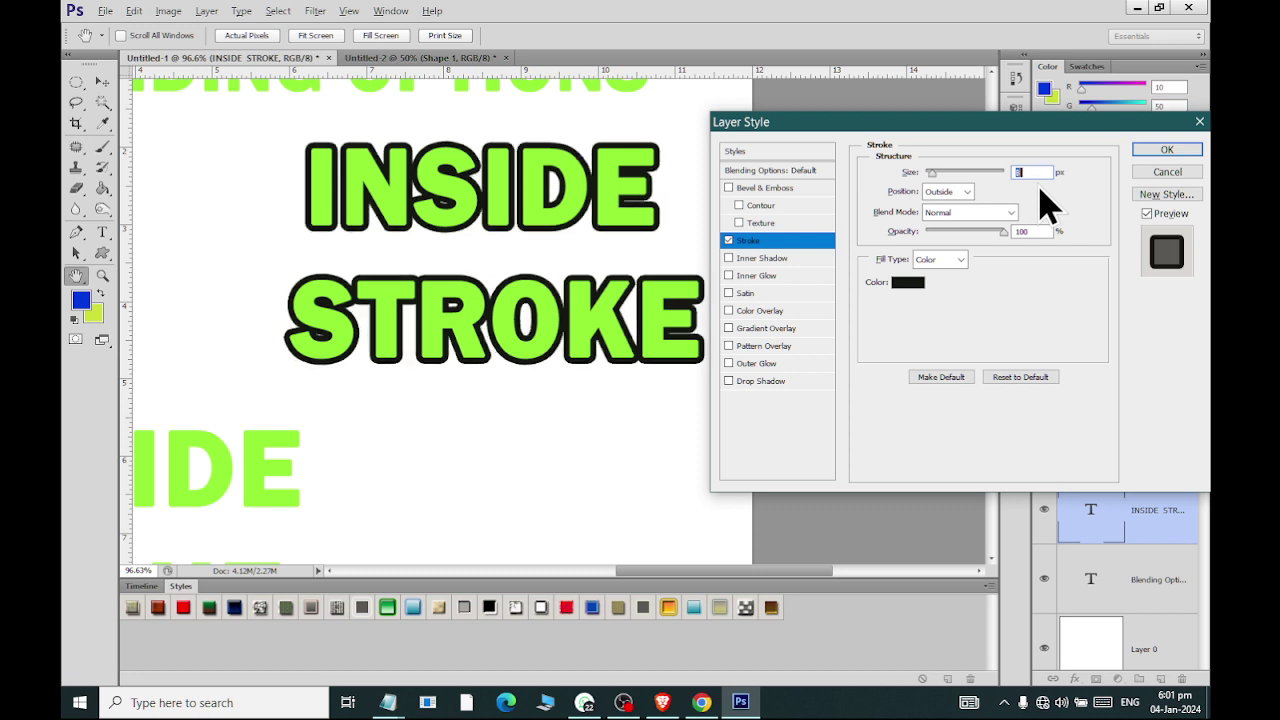
{"action": "key", "text": "Down"}
{"action": "key", "text": "Down"}
{"action": "key", "text": "Down"}
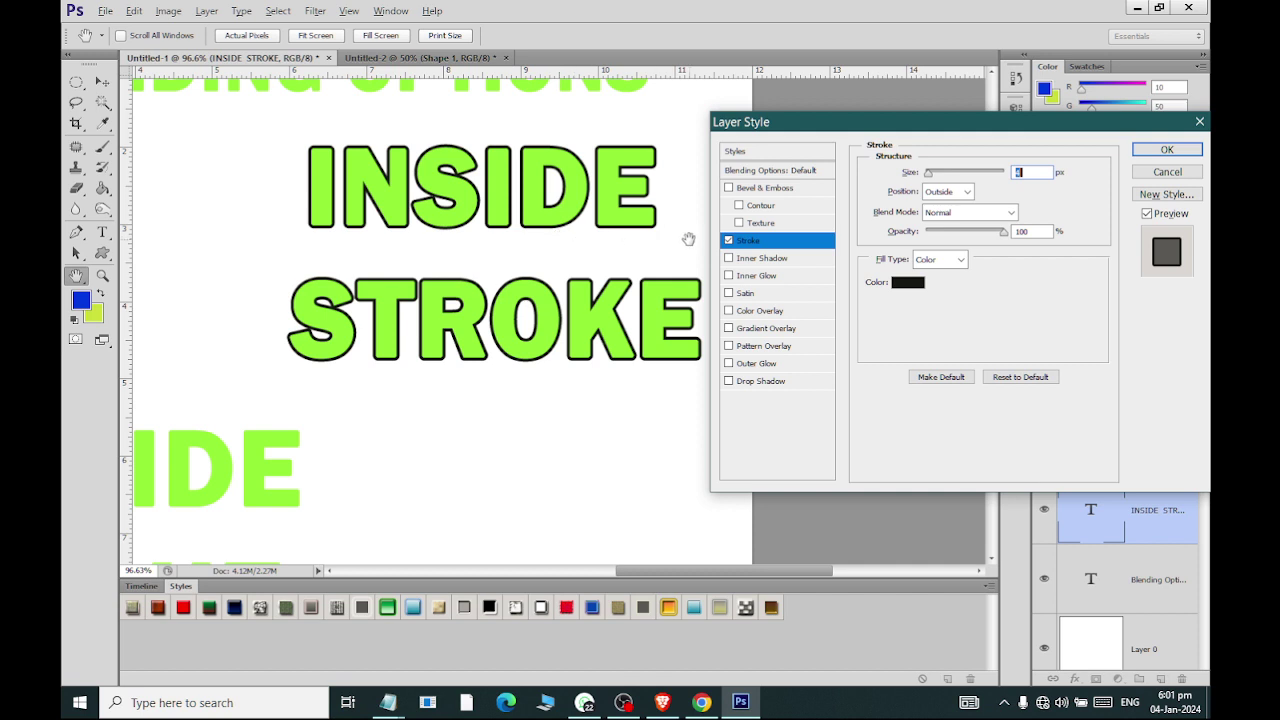
{"action": "mouse_move", "coordinate": [1003, 233]}
{"action": "left_mouse_down"}
{"action": "mouse_move", "coordinate": [919, 238]}
{"action": "mouse_move", "coordinate": [1011, 229]}
{"action": "left_mouse_up"}
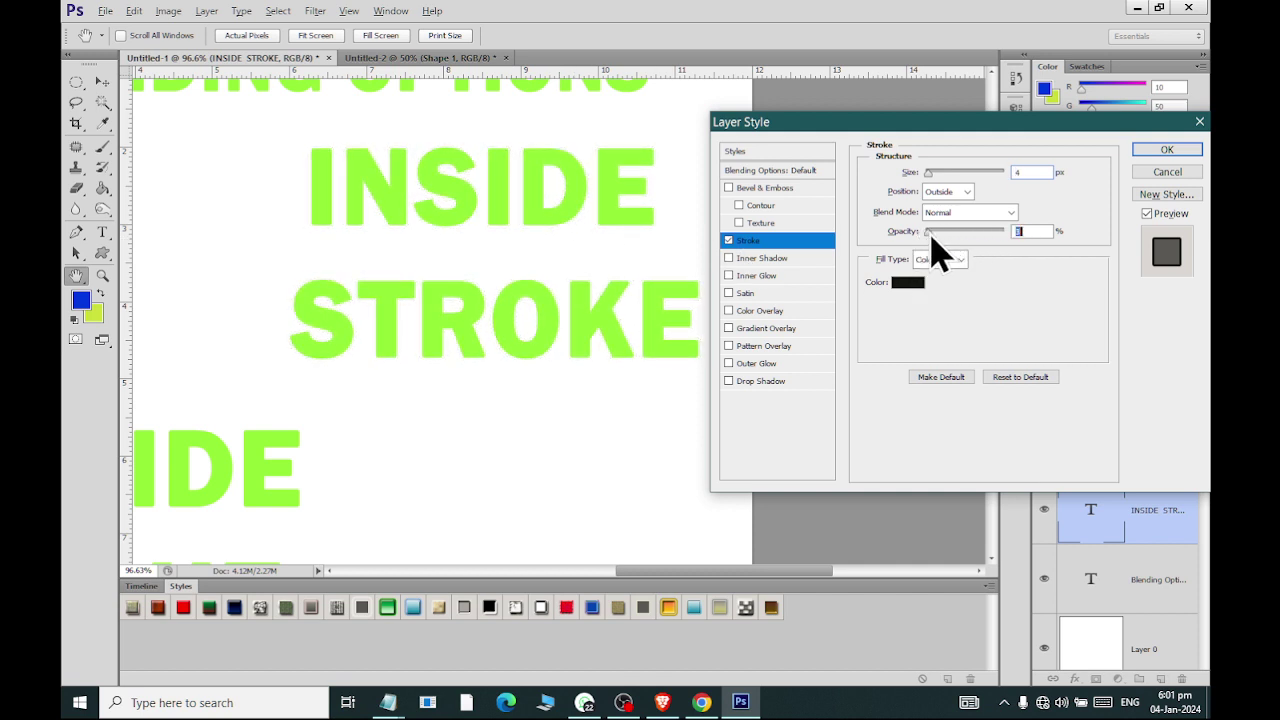
{"action": "left_click", "coordinate": [1024, 172]}
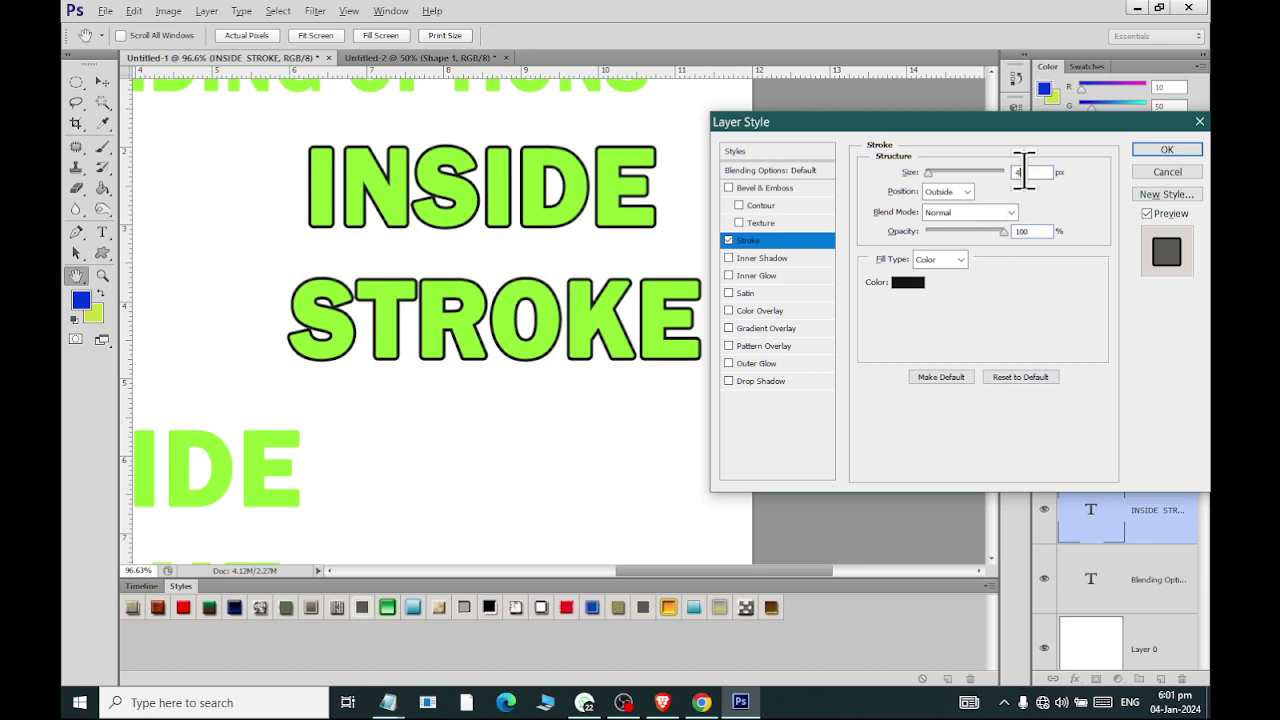
{"action": "type", "text": "5"}
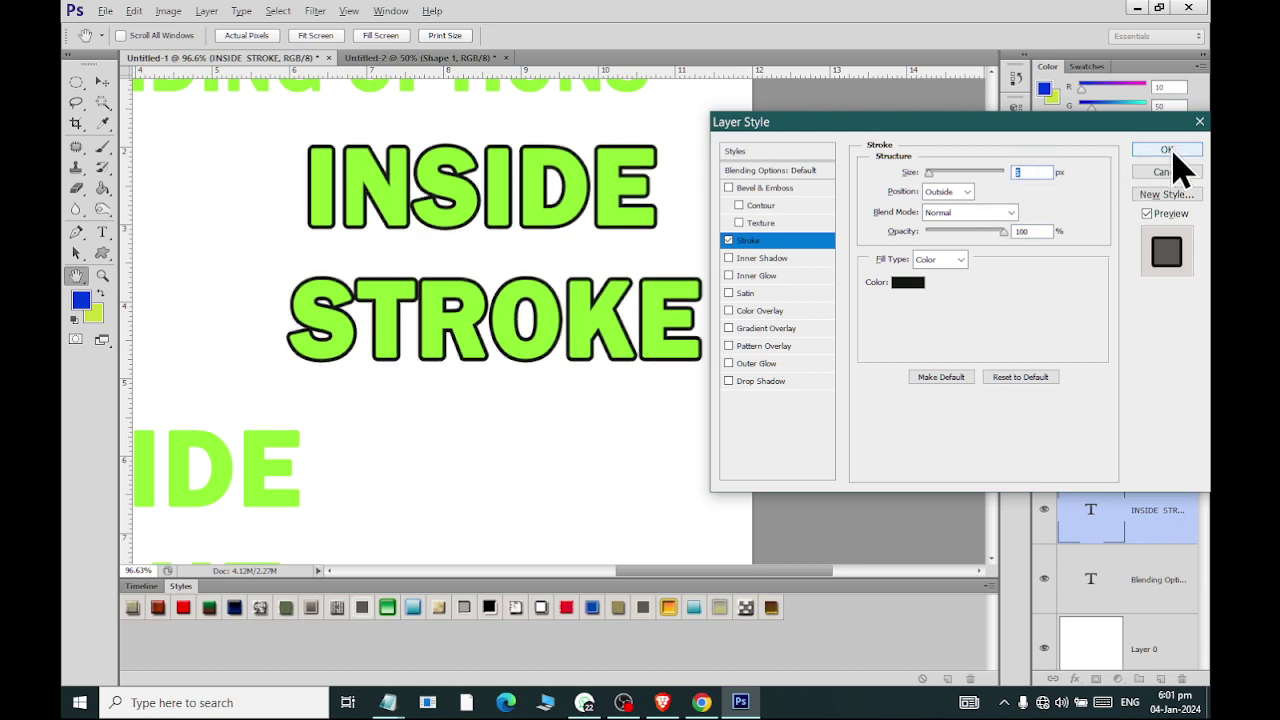
{"action": "left_click", "coordinate": [1168, 150]}
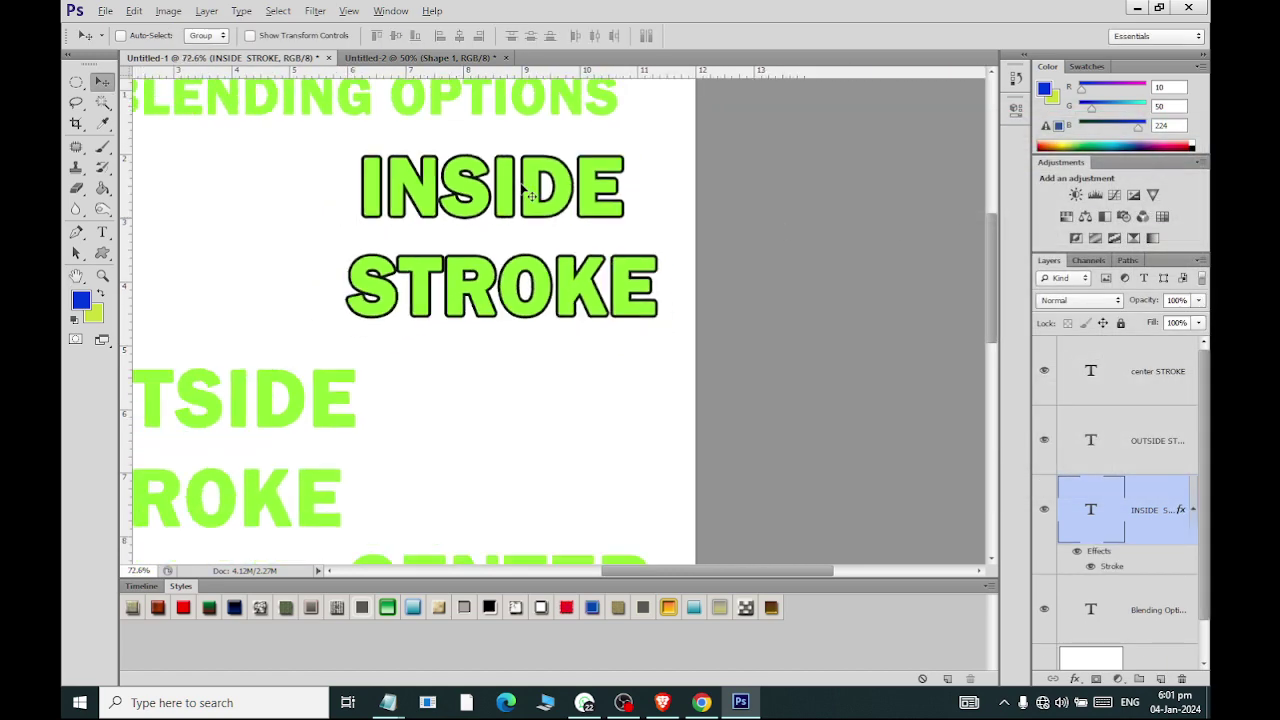
{"action": "scroll", "coordinate": [520, 193], "scroll_direction": "down", "scroll_amount": 3}
{"action": "scroll", "coordinate": [349, 277], "scroll_direction": "left", "scroll_amount": 1}
{"action": "scroll", "coordinate": [349, 277], "scroll_direction": "left", "scroll_amount": 2}
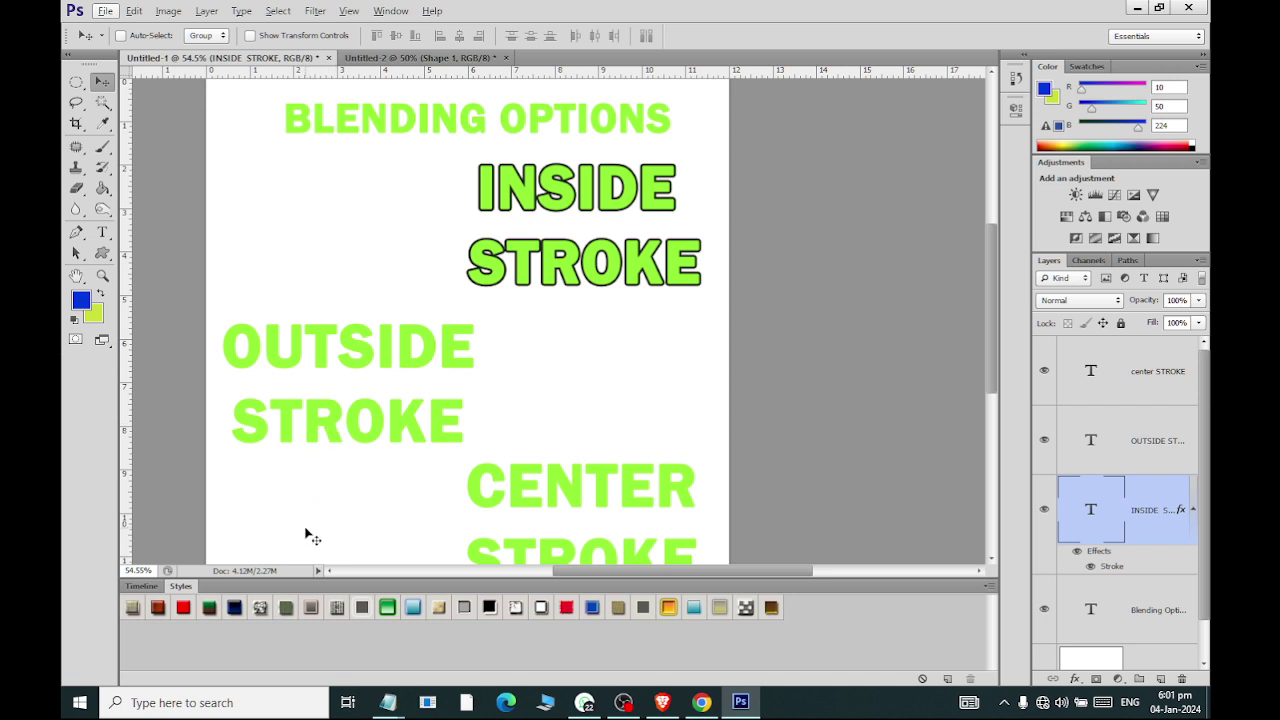
{"action": "scroll", "coordinate": [294, 525], "scroll_direction": "left", "scroll_amount": 2}
{"action": "scroll", "coordinate": [310, 505], "scroll_direction": "up", "scroll_amount": 3}
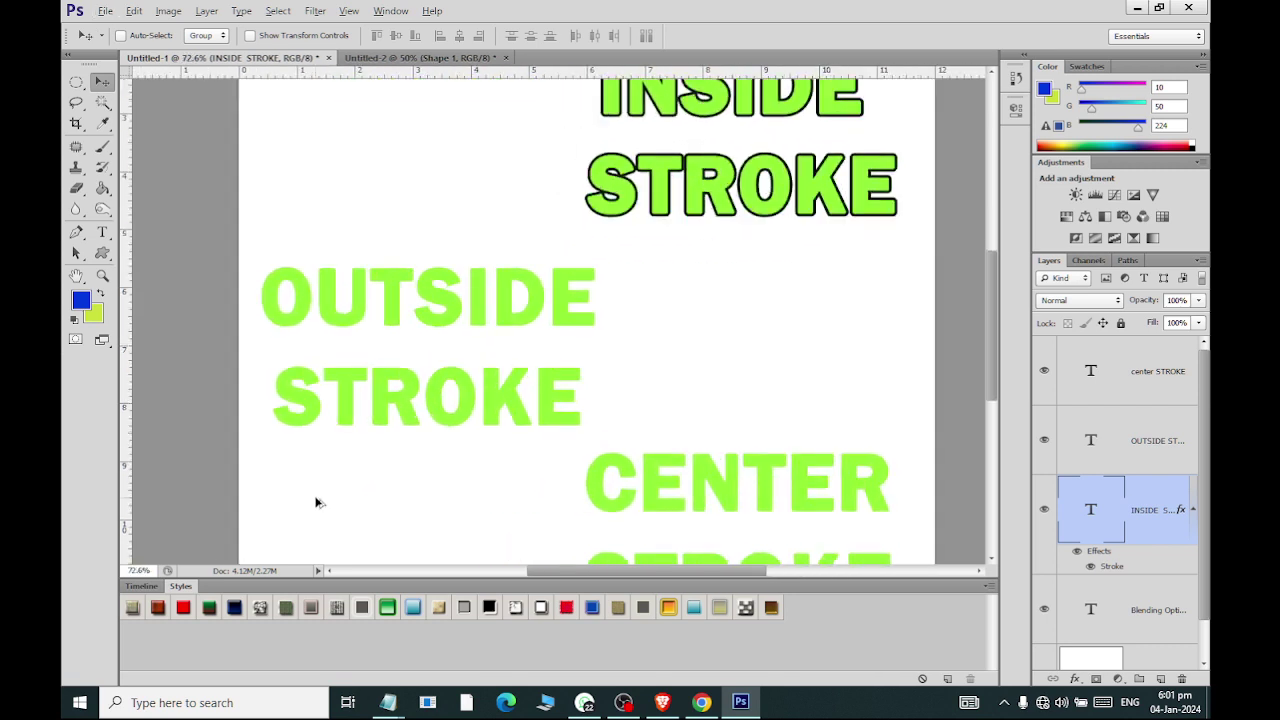
{"action": "scroll", "coordinate": [315, 502], "scroll_direction": "up", "scroll_amount": 1}
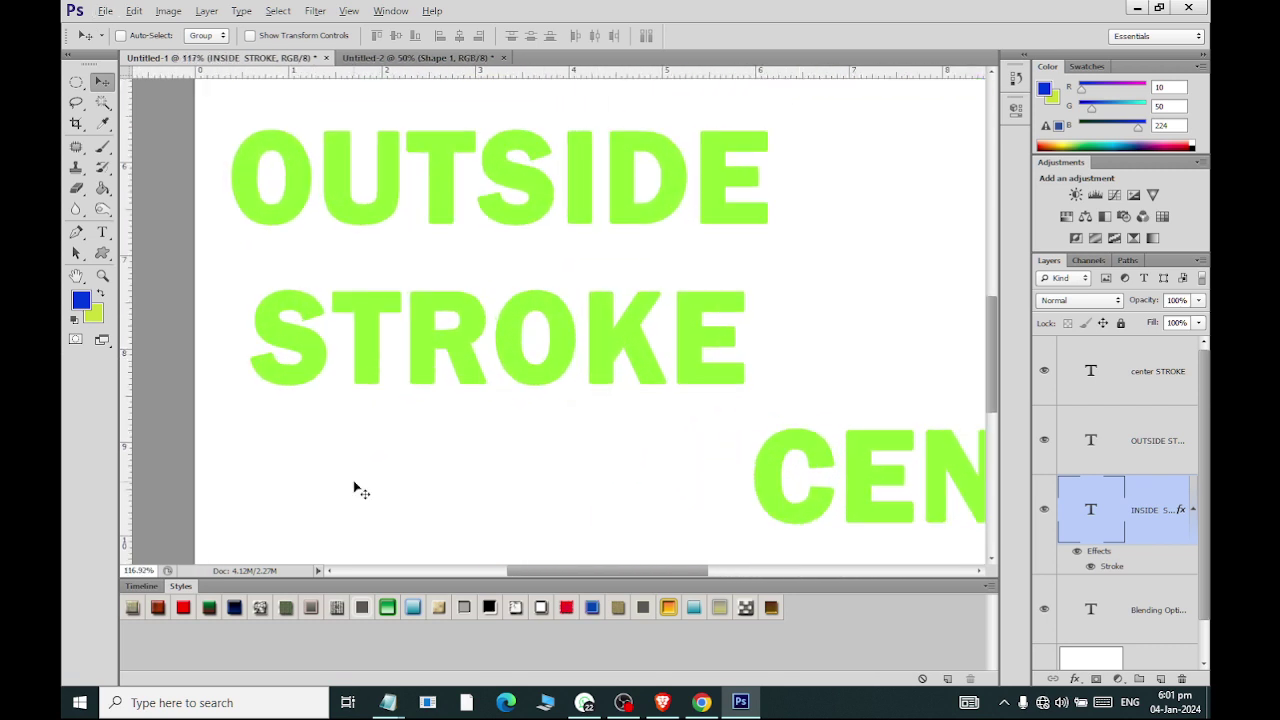
{"action": "left_click", "coordinate": [1044, 440]}
{"action": "left_click", "coordinate": [1044, 440]}
{"action": "left_click", "coordinate": [1148, 440]}
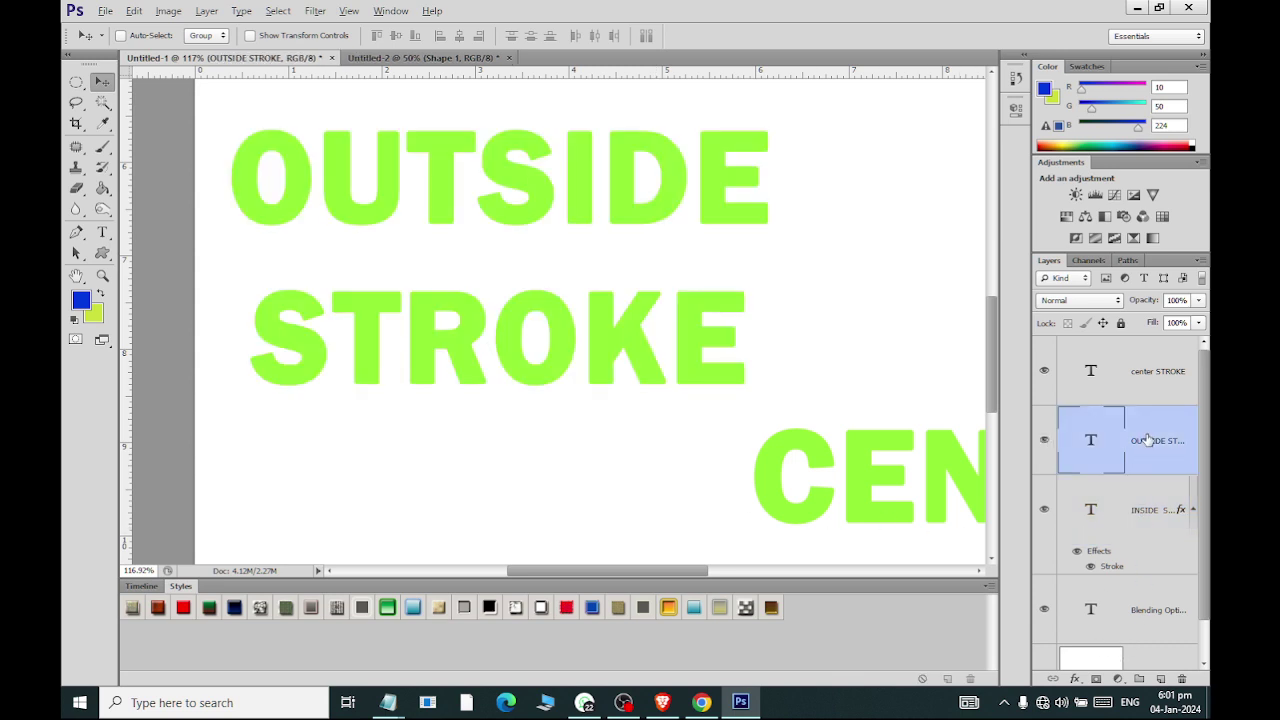
{"action": "left_click", "coordinate": [1075, 680]}
{"action": "left_click", "coordinate": [1094, 508]}
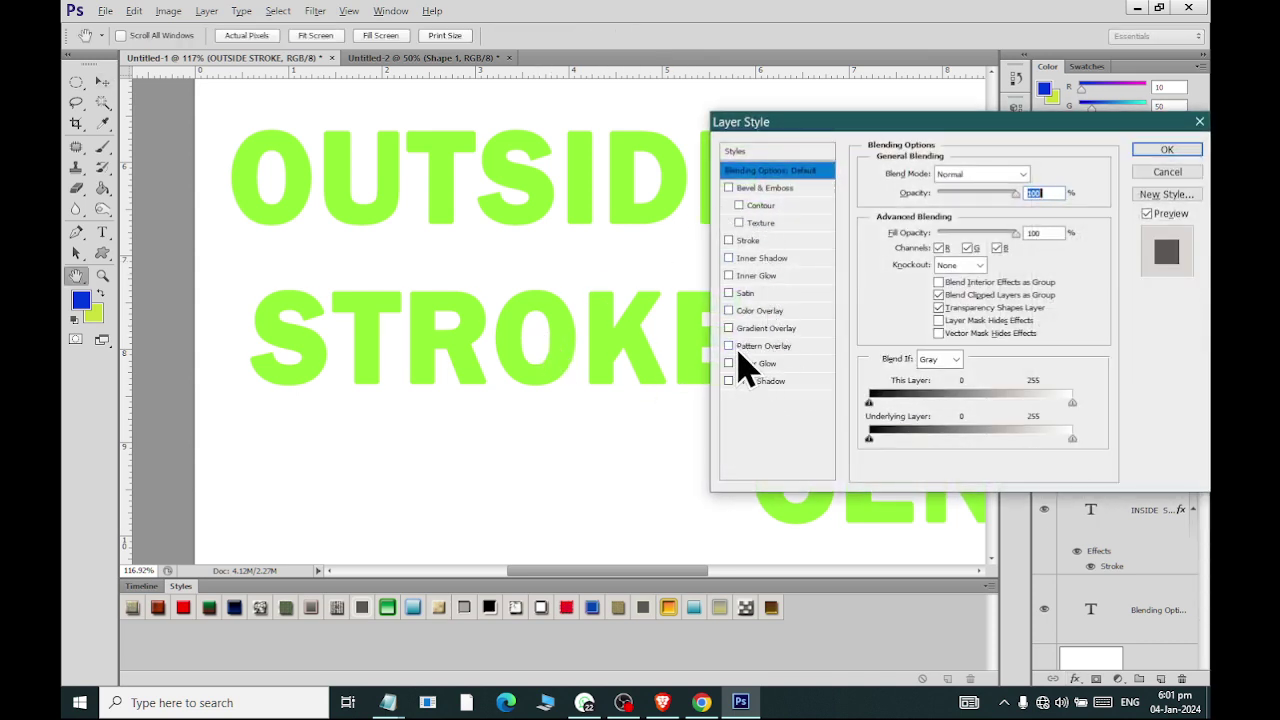
{"action": "left_click", "coordinate": [733, 244]}
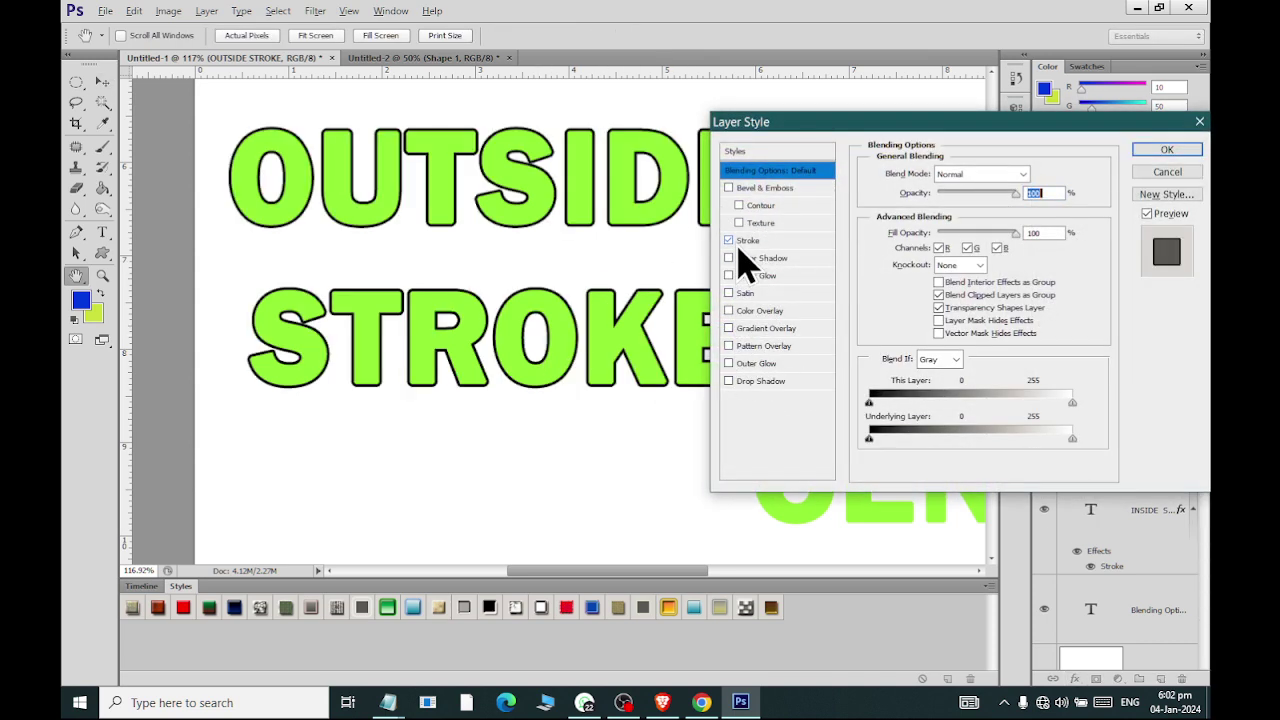
{"action": "left_click_drag", "start_coordinate": [766, 129], "coordinate": [790, 320]}
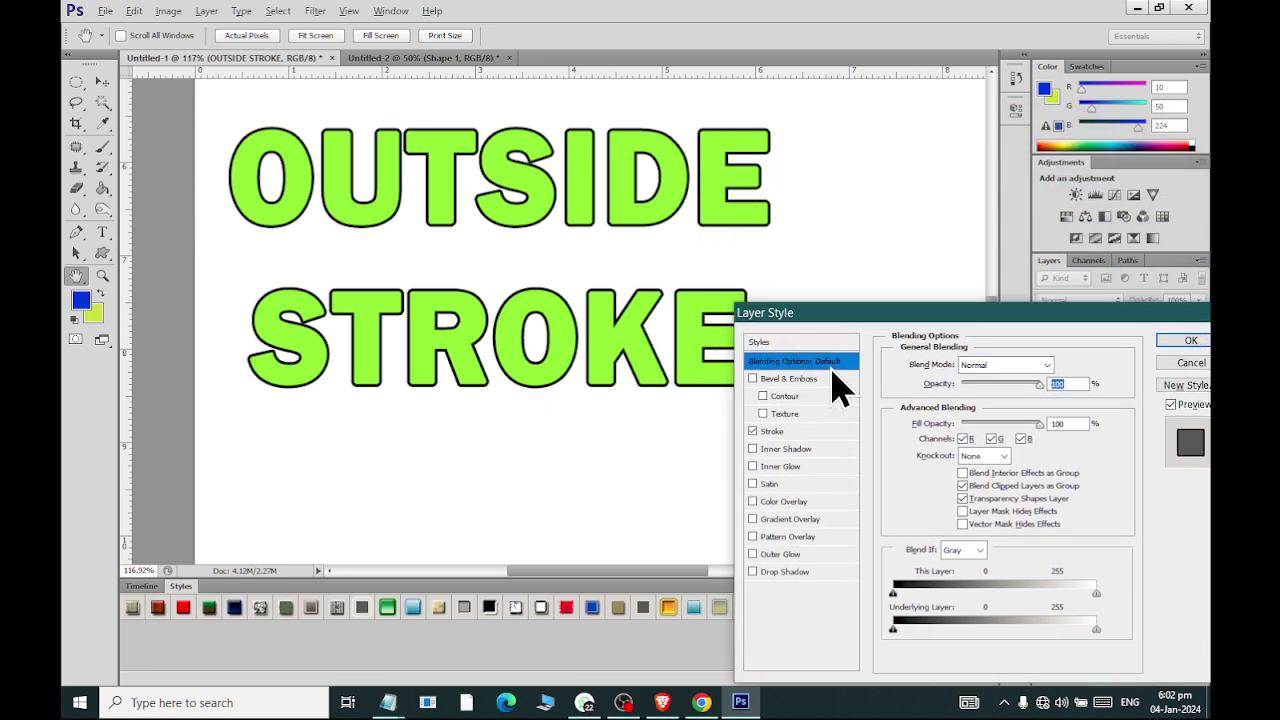
{"action": "left_click", "coordinate": [788, 431]}
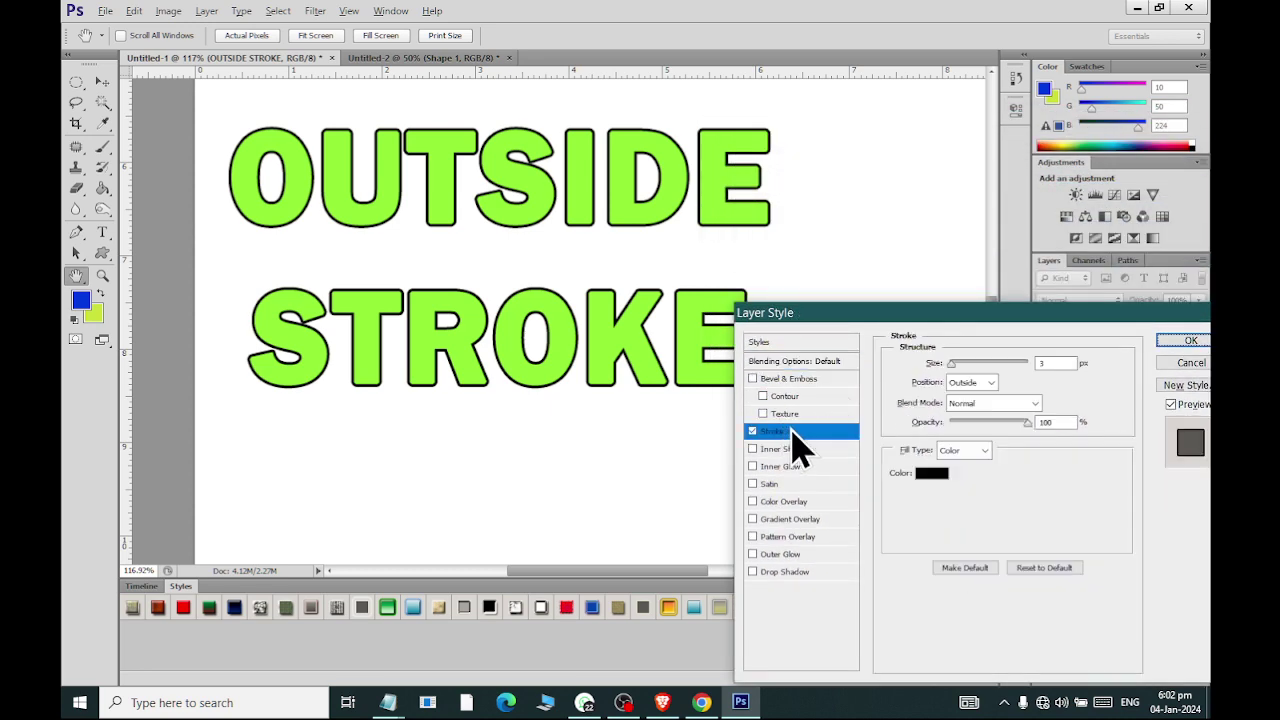
{"action": "left_click_drag", "start_coordinate": [938, 316], "coordinate": [818, 318]}
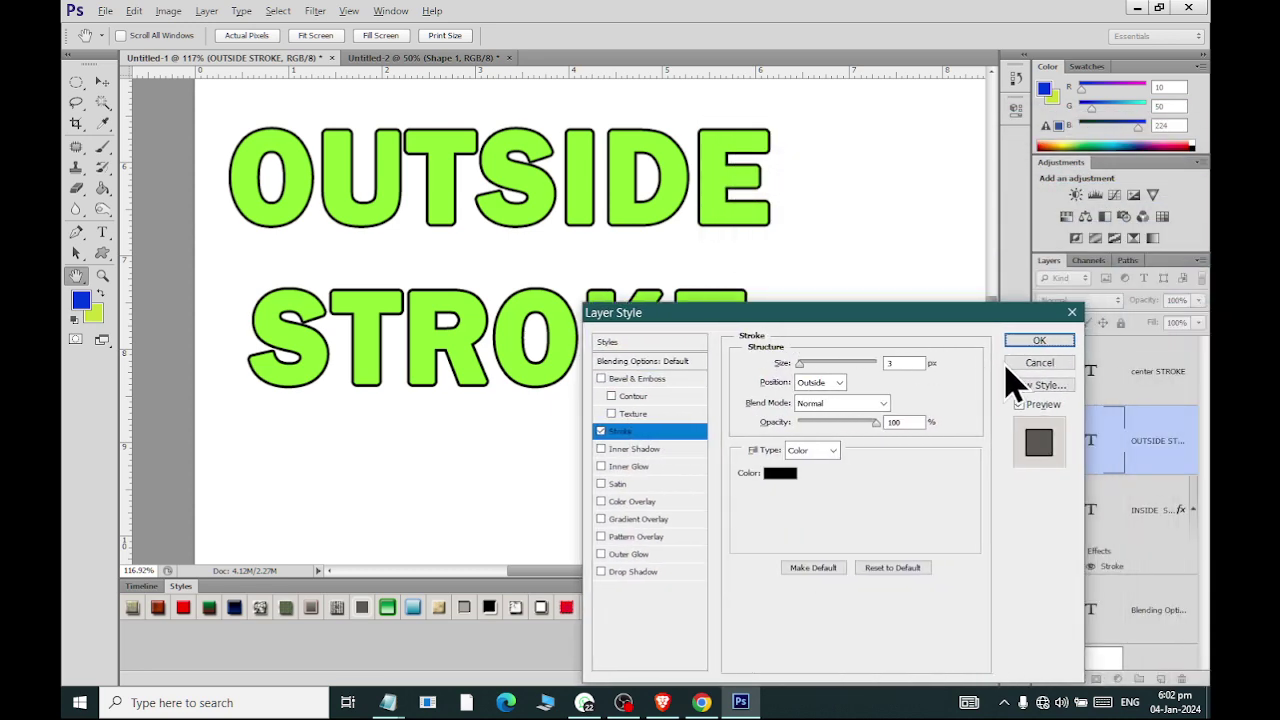
{"action": "left_click", "coordinate": [1040, 362]}
{"action": "key", "text": "v"}
{"action": "scroll", "coordinate": [740, 290], "scroll_direction": "up", "scroll_amount": 2}
- Change the outlined heading's word INSIDE to OUTSIDE
{"action": "scroll", "coordinate": [765, 298], "scroll_direction": "up", "scroll_amount": 2}
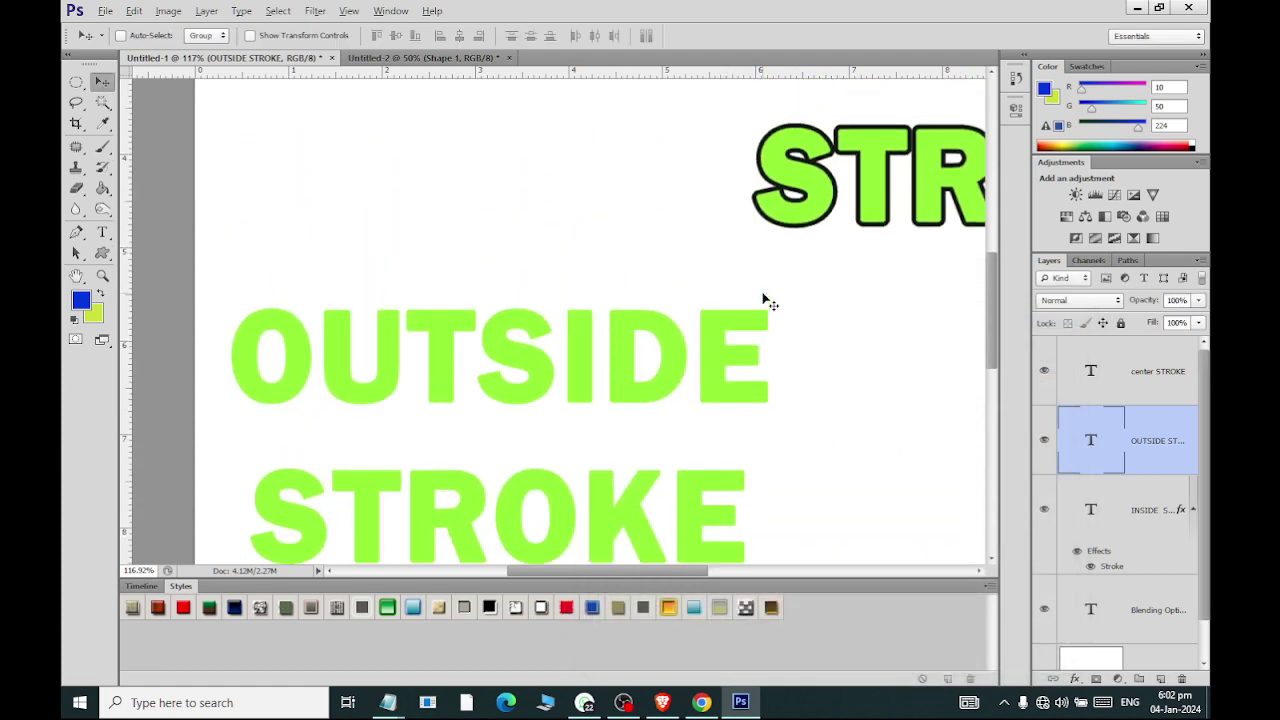
{"action": "scroll", "coordinate": [760, 290], "scroll_direction": "up", "scroll_amount": 1}
{"action": "scroll", "coordinate": [755, 285], "scroll_direction": "down", "scroll_amount": 1}
{"action": "scroll", "coordinate": [800, 200], "scroll_direction": "down", "scroll_amount": 1}
{"action": "scroll", "coordinate": [803, 185], "scroll_direction": "right", "scroll_amount": 2}
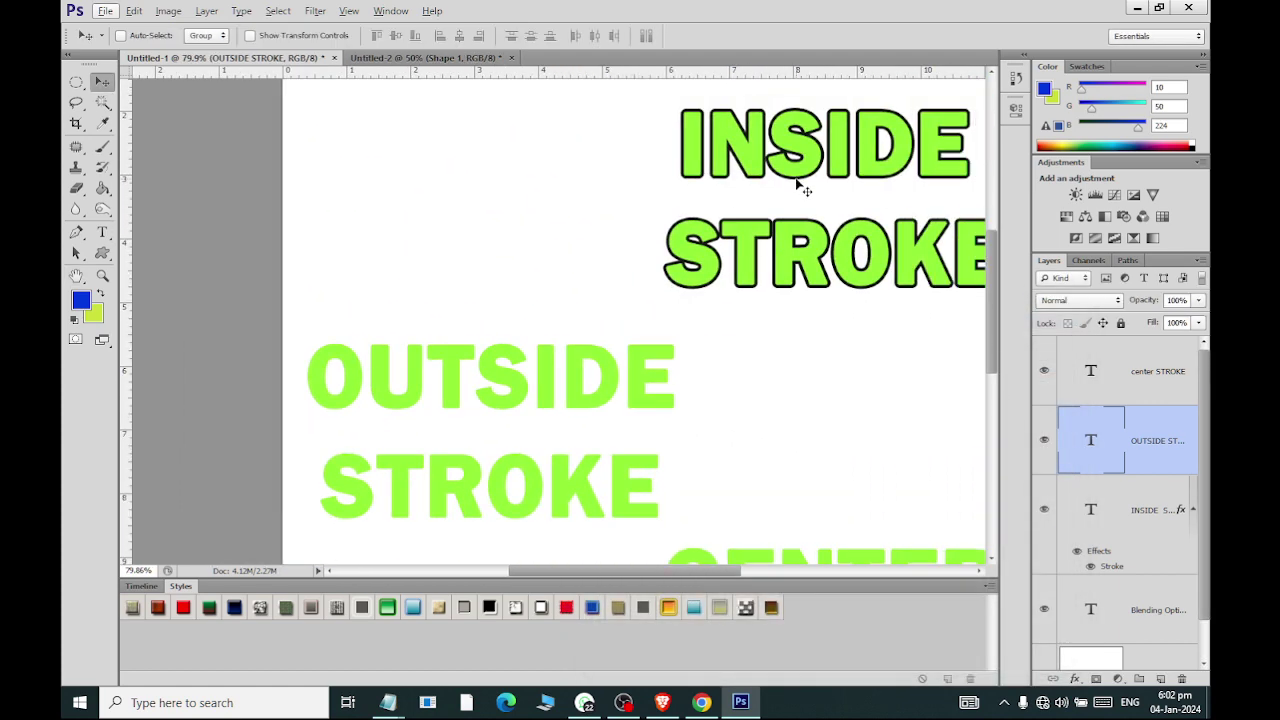
{"action": "scroll", "coordinate": [794, 192], "scroll_direction": "right", "scroll_amount": 2}
{"action": "scroll", "coordinate": [785, 180], "scroll_direction": "right", "scroll_amount": 2}
{"action": "scroll", "coordinate": [770, 160], "scroll_direction": "up", "scroll_amount": 1}
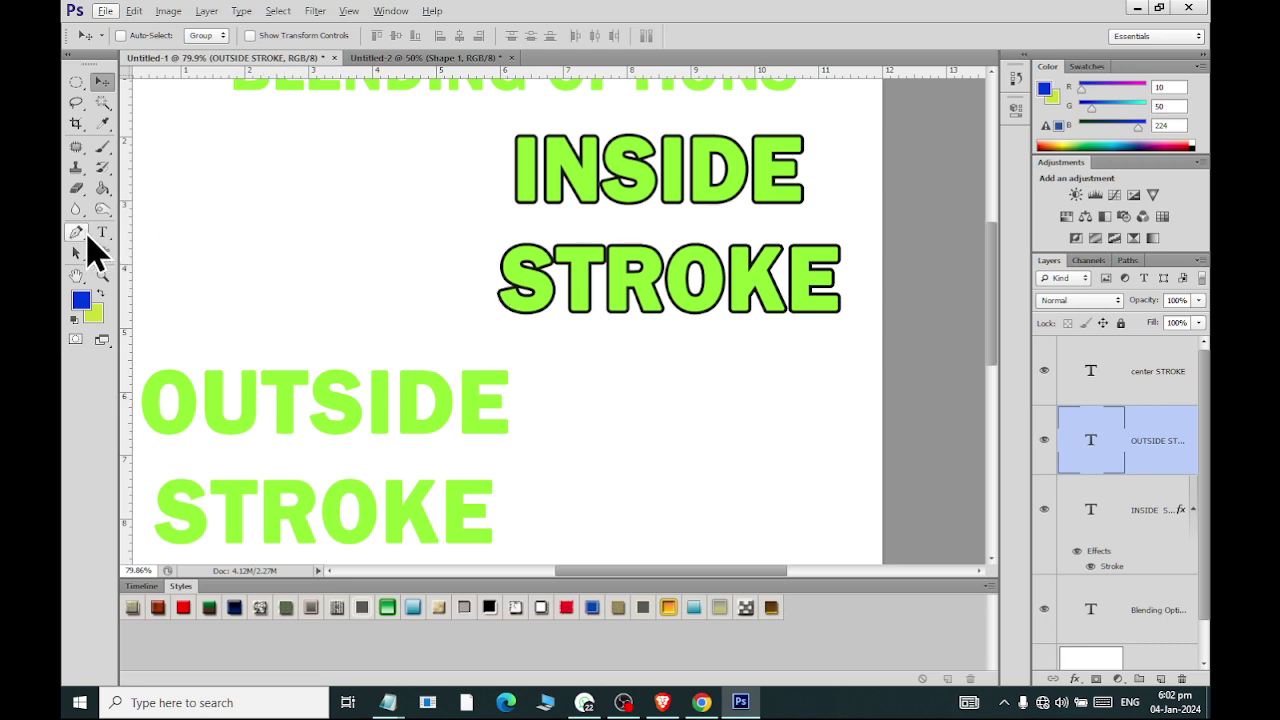
{"action": "left_click", "coordinate": [101, 232]}
{"action": "left_click", "coordinate": [604, 172]}
{"action": "double_click", "coordinate": [610, 170]}
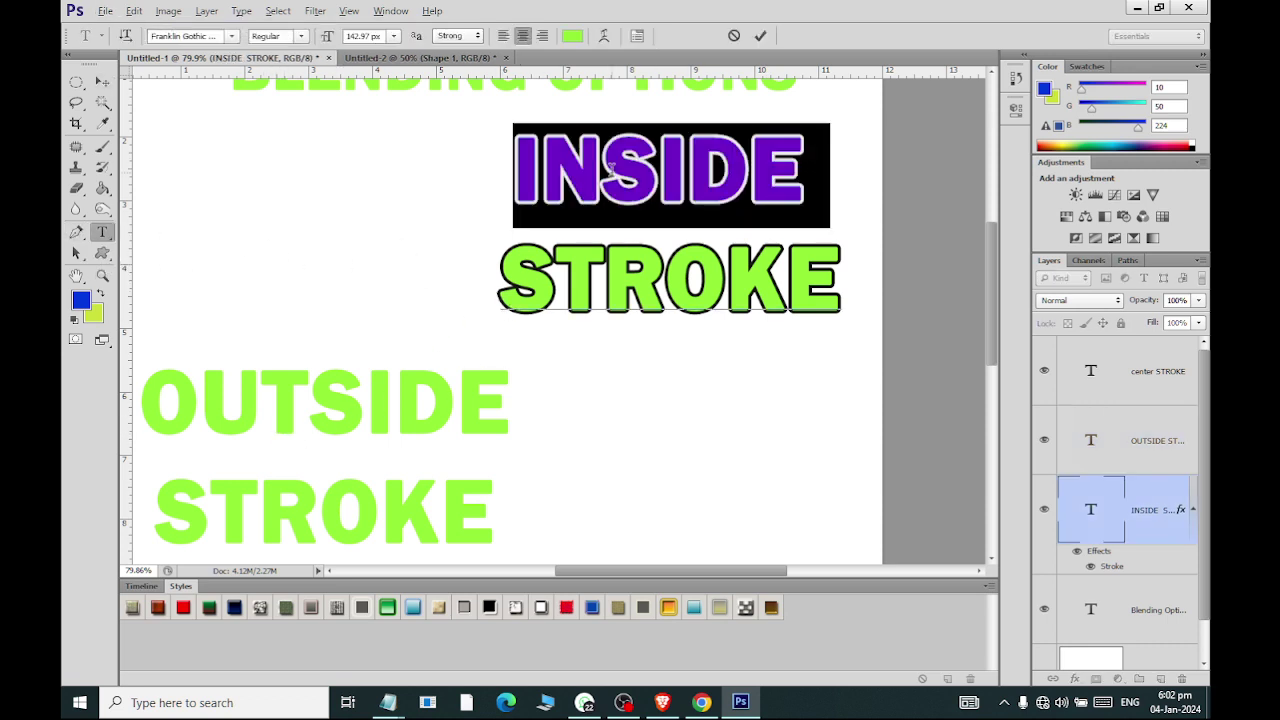
{"action": "type", "text": "OUT"}
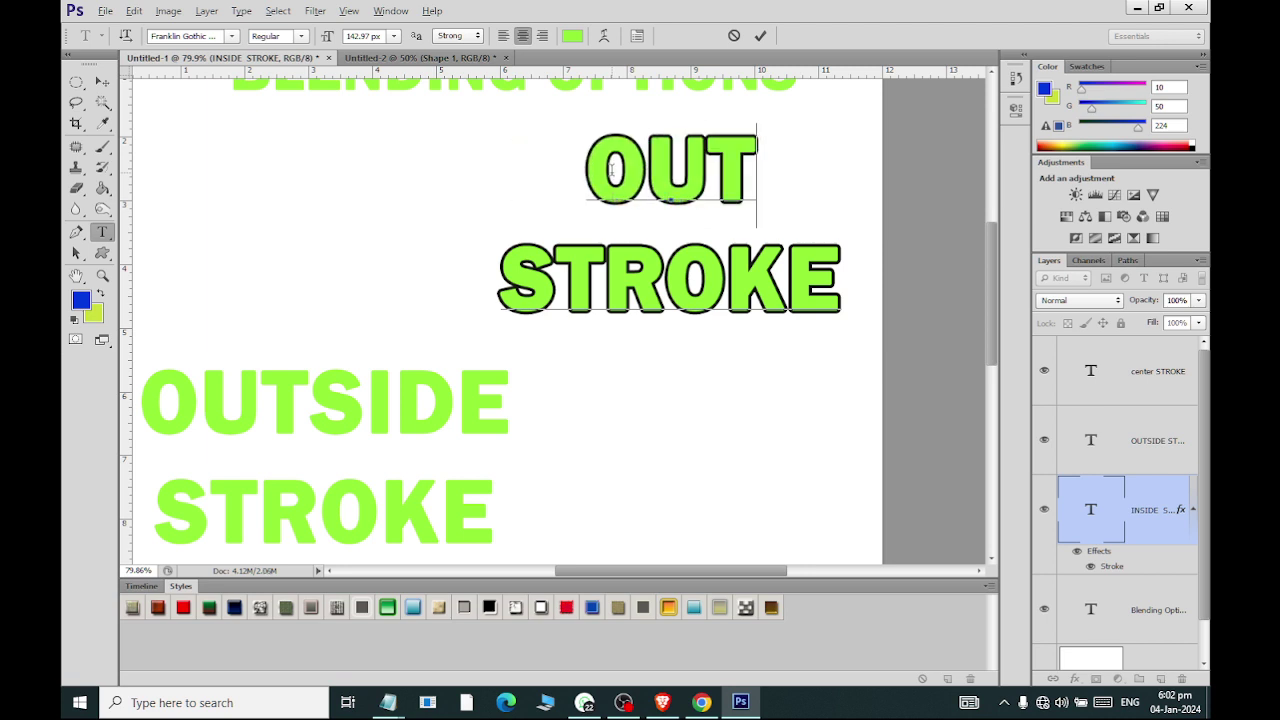
{"action": "type", "text": "SIDE"}
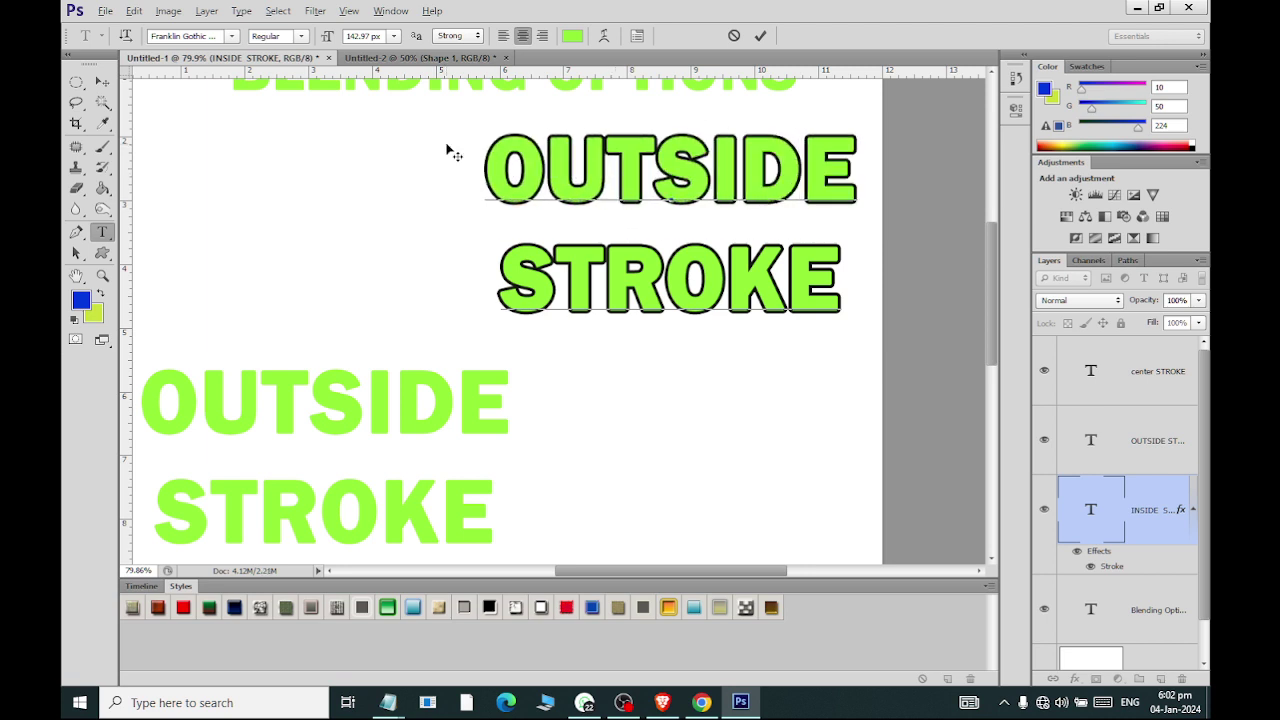
{"action": "left_click", "coordinate": [106, 84]}
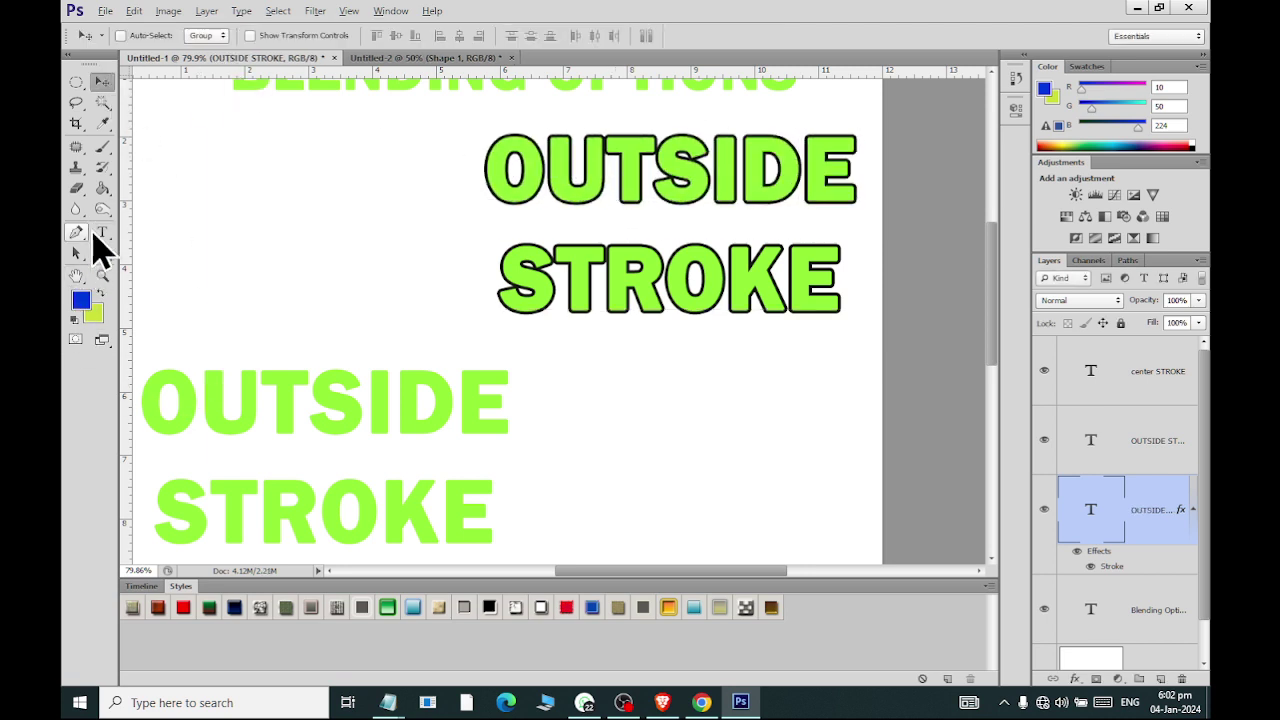
- Change the lower green heading's word OUTSIDE to INSIDE
{"action": "left_click", "coordinate": [101, 232]}
{"action": "double_click", "coordinate": [268, 432]}
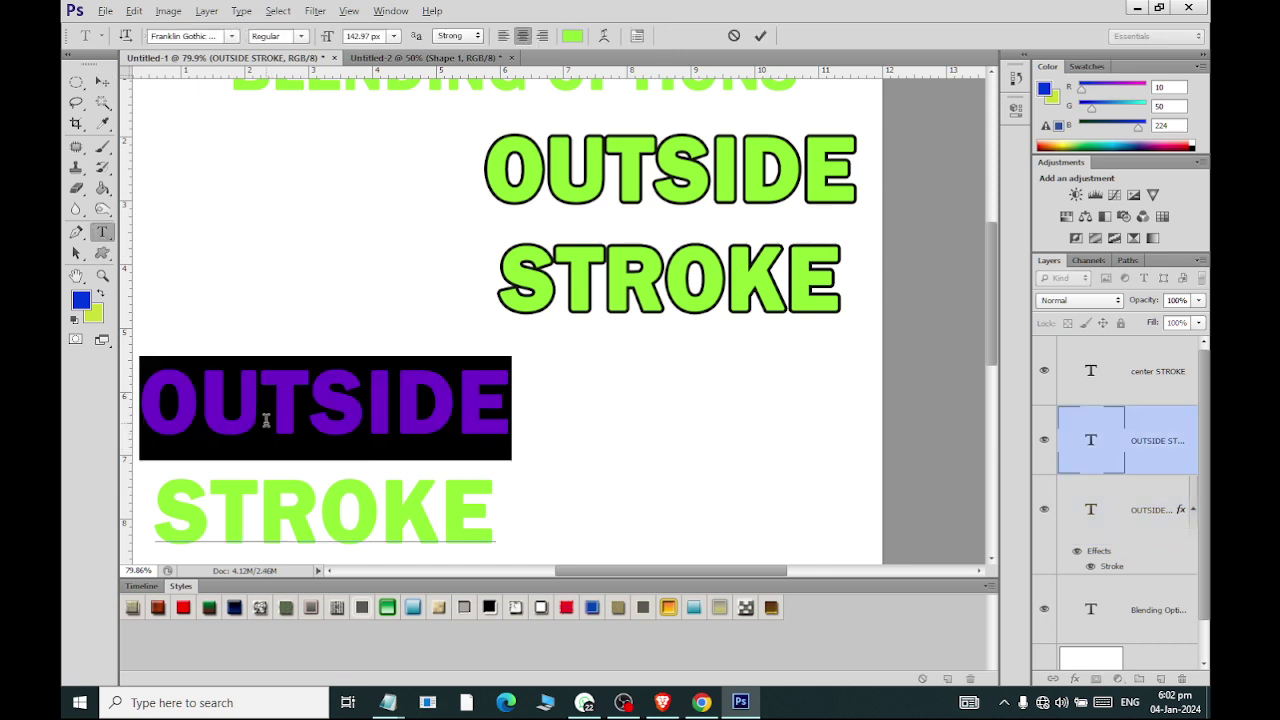
{"action": "type", "text": "IN"}
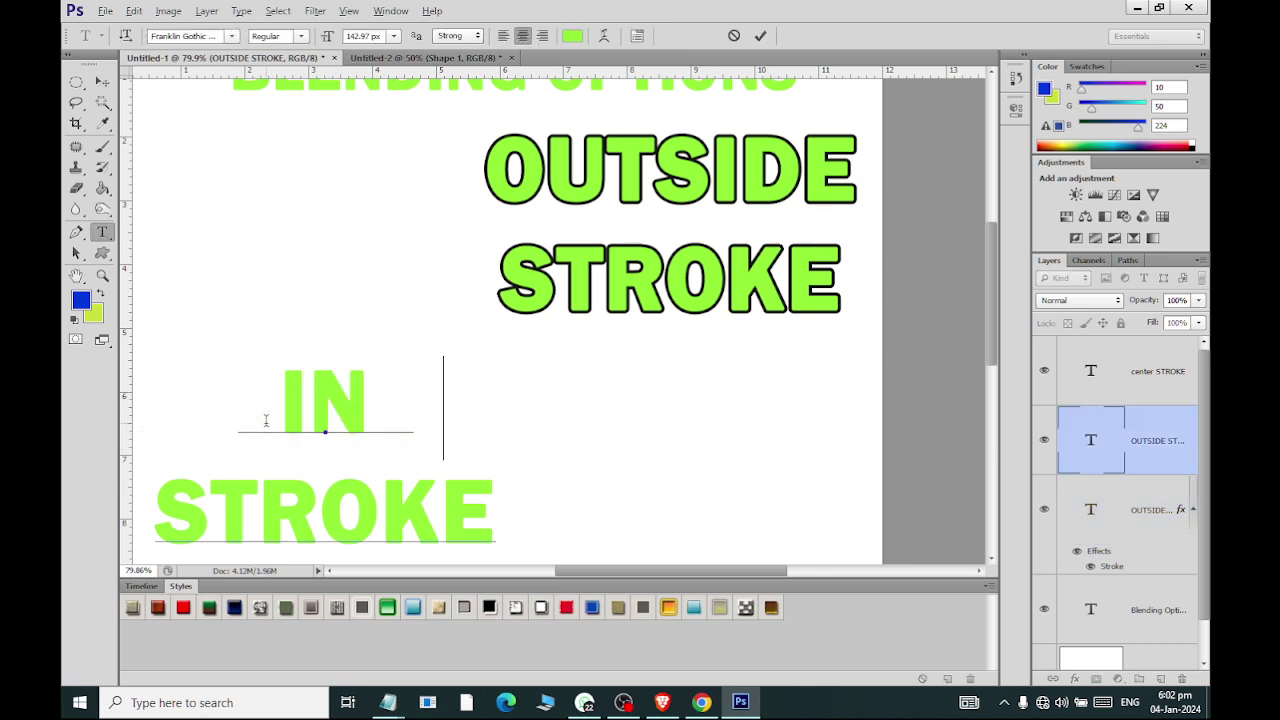
{"action": "type", "text": "SIDE"}
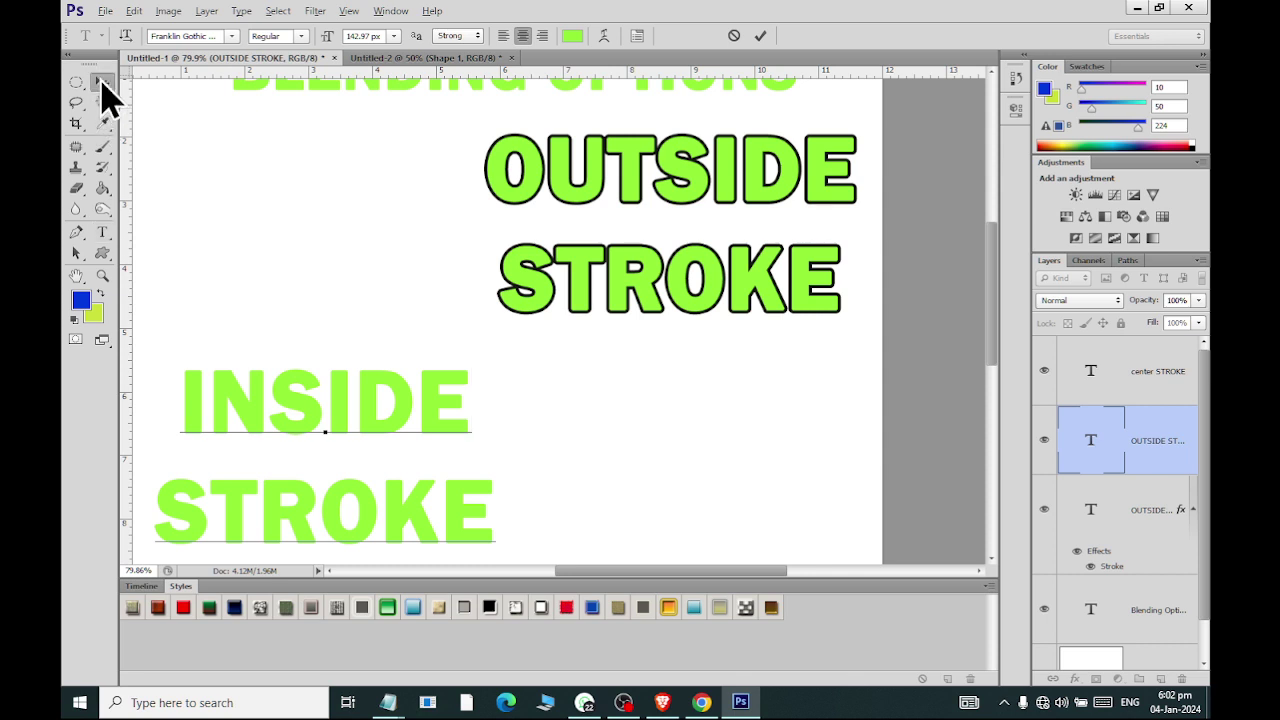
{"action": "left_click", "coordinate": [102, 82]}
- Open Blending Options for the green INSIDE STROKE layer and move the dialog off the text
{"action": "scroll", "coordinate": [225, 396], "scroll_direction": "down", "scroll_amount": 3}
{"action": "scroll", "coordinate": [232, 390], "scroll_direction": "left", "scroll_amount": 3}
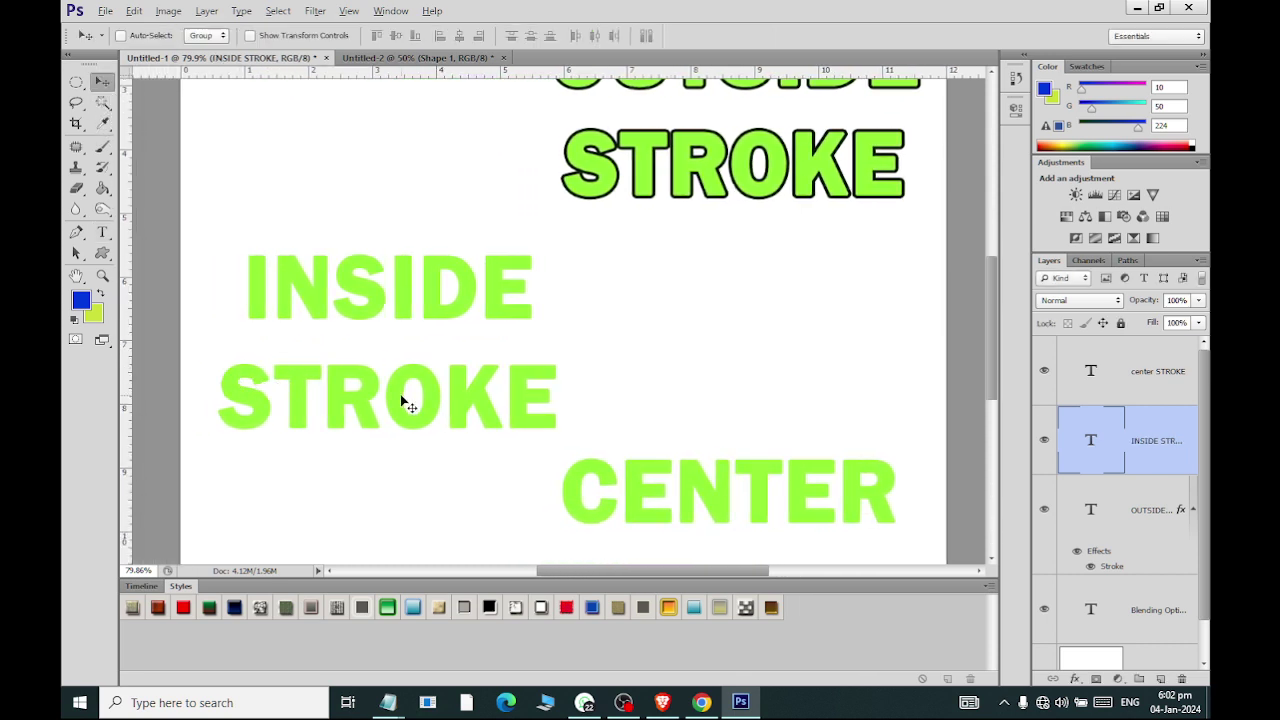
{"action": "scroll", "coordinate": [395, 403], "scroll_direction": "up", "scroll_amount": 2}
{"action": "scroll", "coordinate": [383, 403], "scroll_direction": "up", "scroll_amount": 1}
{"action": "scroll", "coordinate": [383, 403], "scroll_direction": "up", "scroll_amount": 1}
{"action": "scroll", "coordinate": [390, 402], "scroll_direction": "up", "scroll_amount": 1}
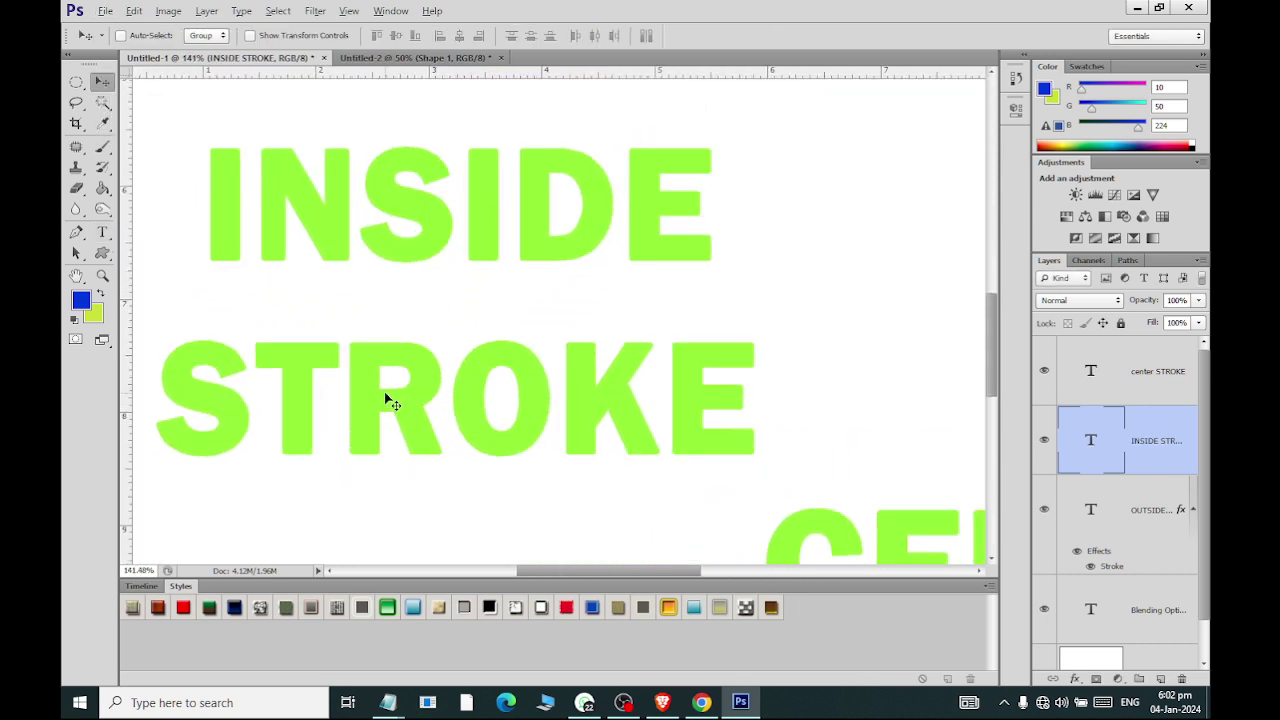
{"action": "scroll", "coordinate": [387, 398], "scroll_direction": "left", "scroll_amount": 1}
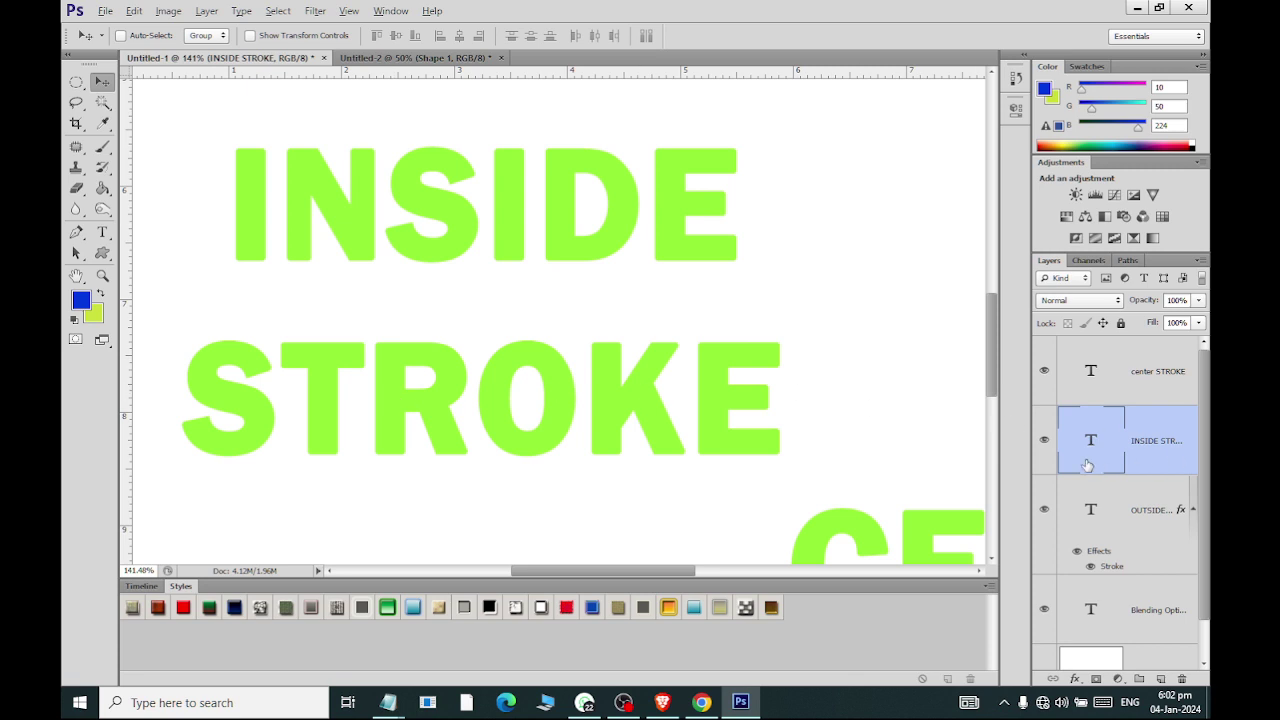
{"action": "left_click", "coordinate": [1078, 680]}
{"action": "left_click", "coordinate": [1062, 487]}
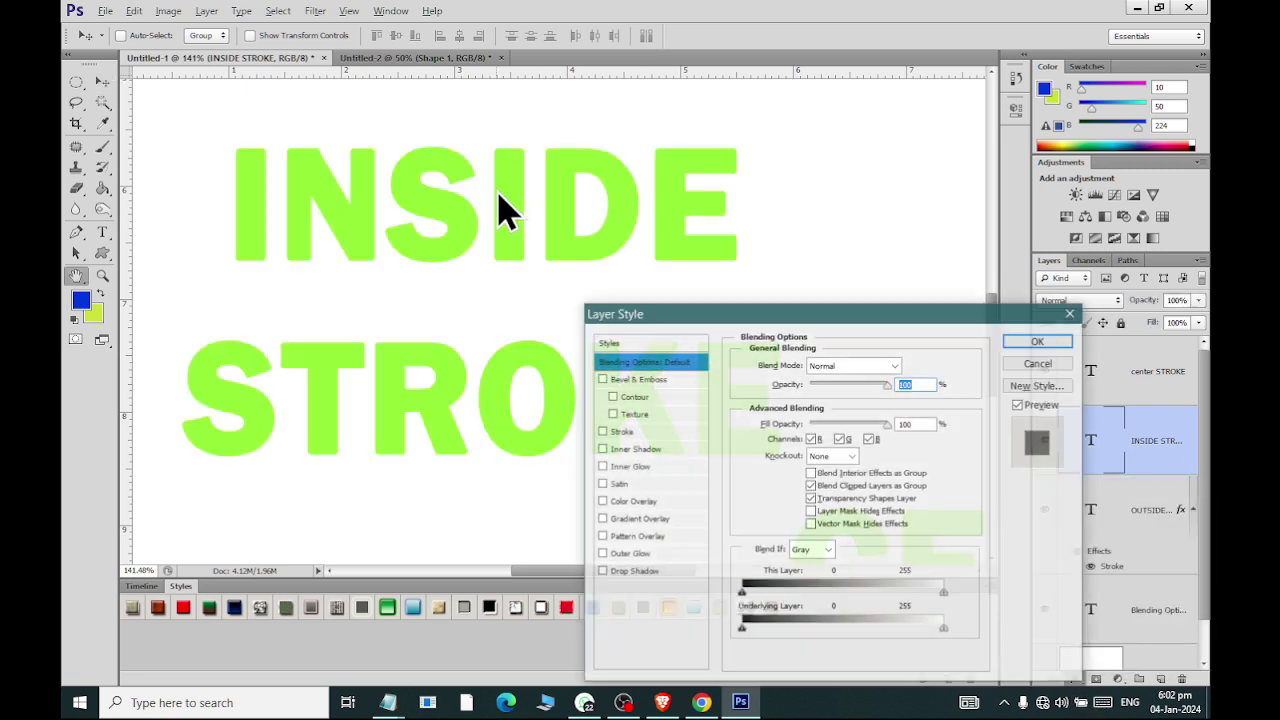
{"action": "left_click_drag", "start_coordinate": [720, 335], "coordinate": [915, 130]}
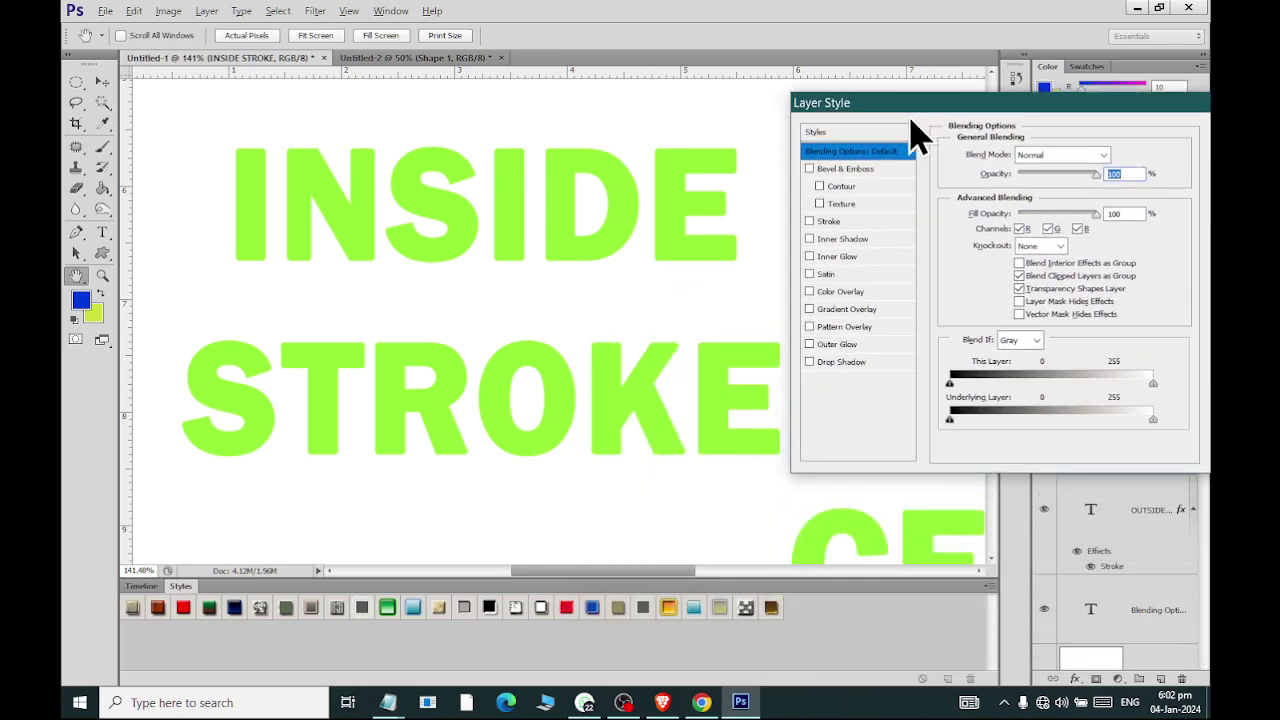
- Add a black stroke and set its Position to Inside after comparing with Outside
{"action": "left_click", "coordinate": [821, 222]}
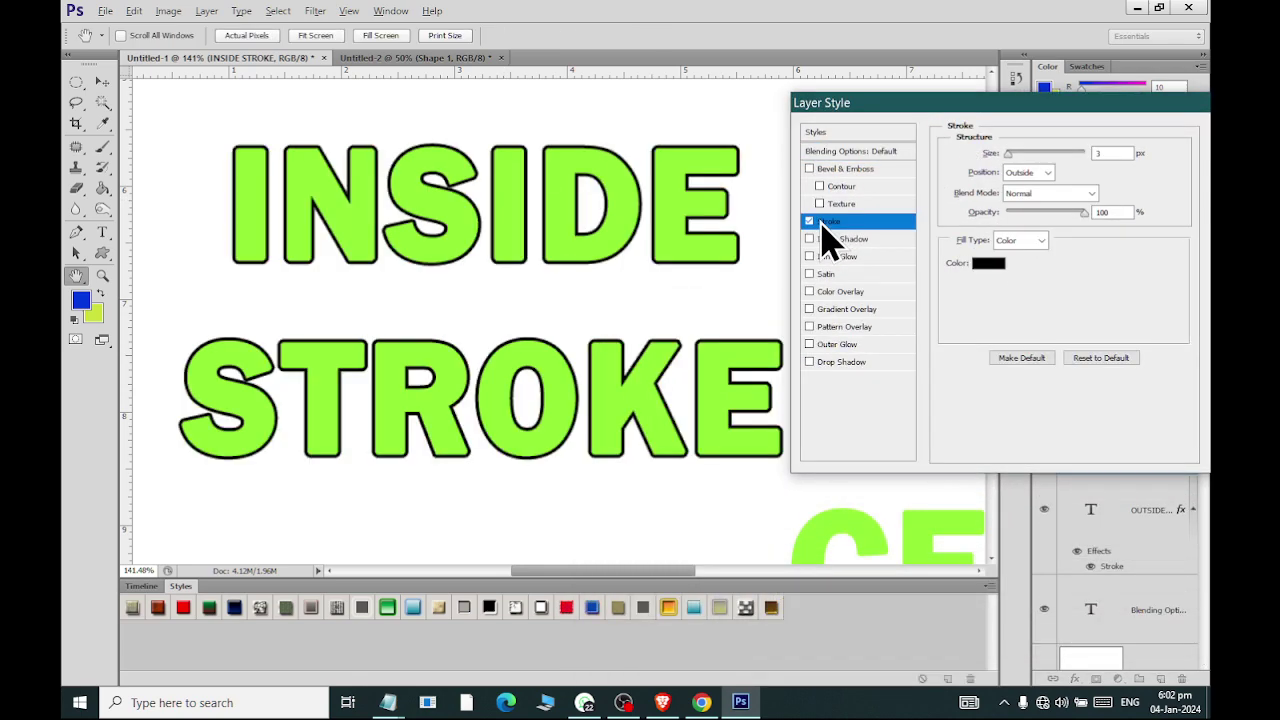
{"action": "left_click", "coordinate": [1036, 176]}
{"action": "left_click", "coordinate": [1043, 210]}
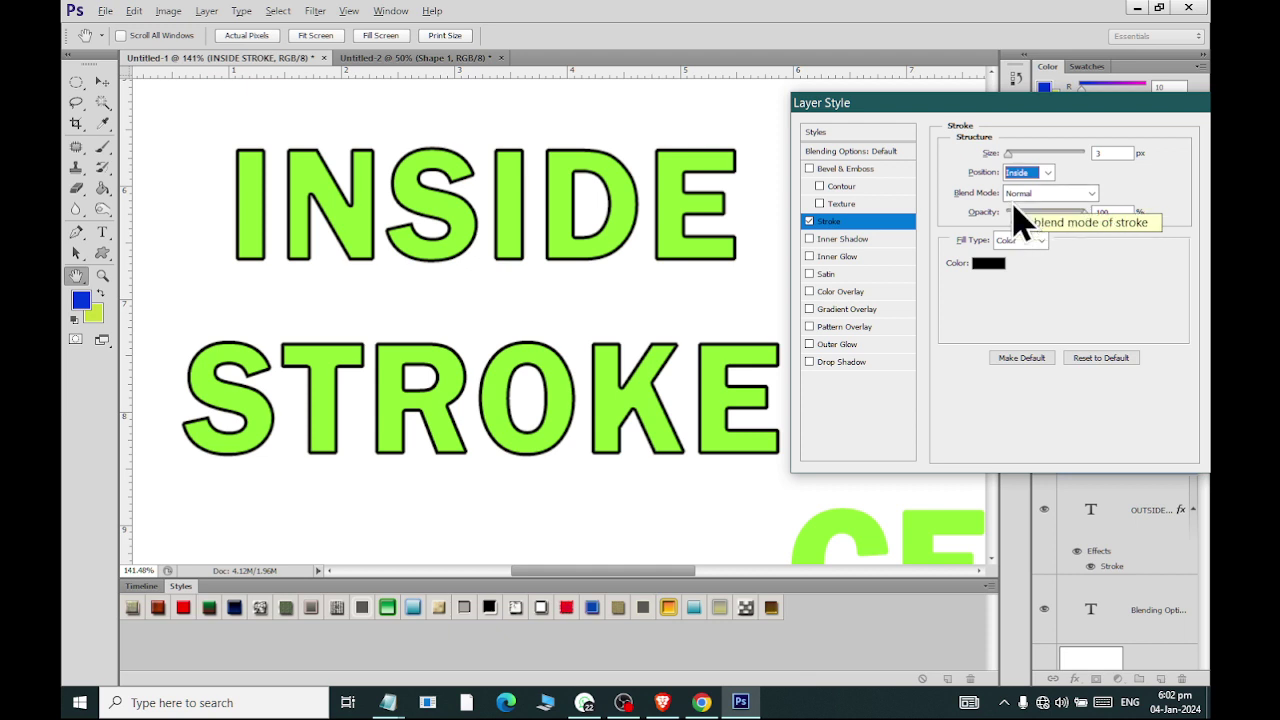
{"action": "left_click", "coordinate": [1036, 172]}
{"action": "left_click", "coordinate": [1028, 188]}
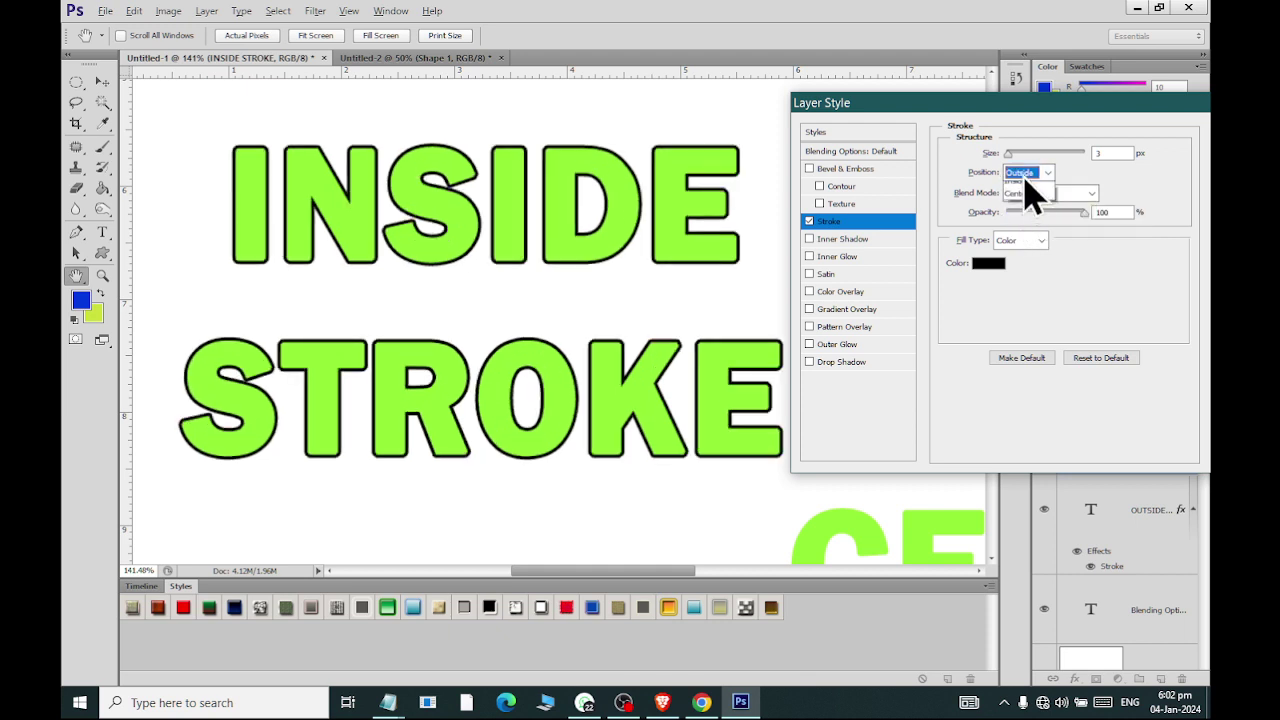
{"action": "left_click", "coordinate": [1040, 172]}
{"action": "left_click", "coordinate": [1034, 208]}
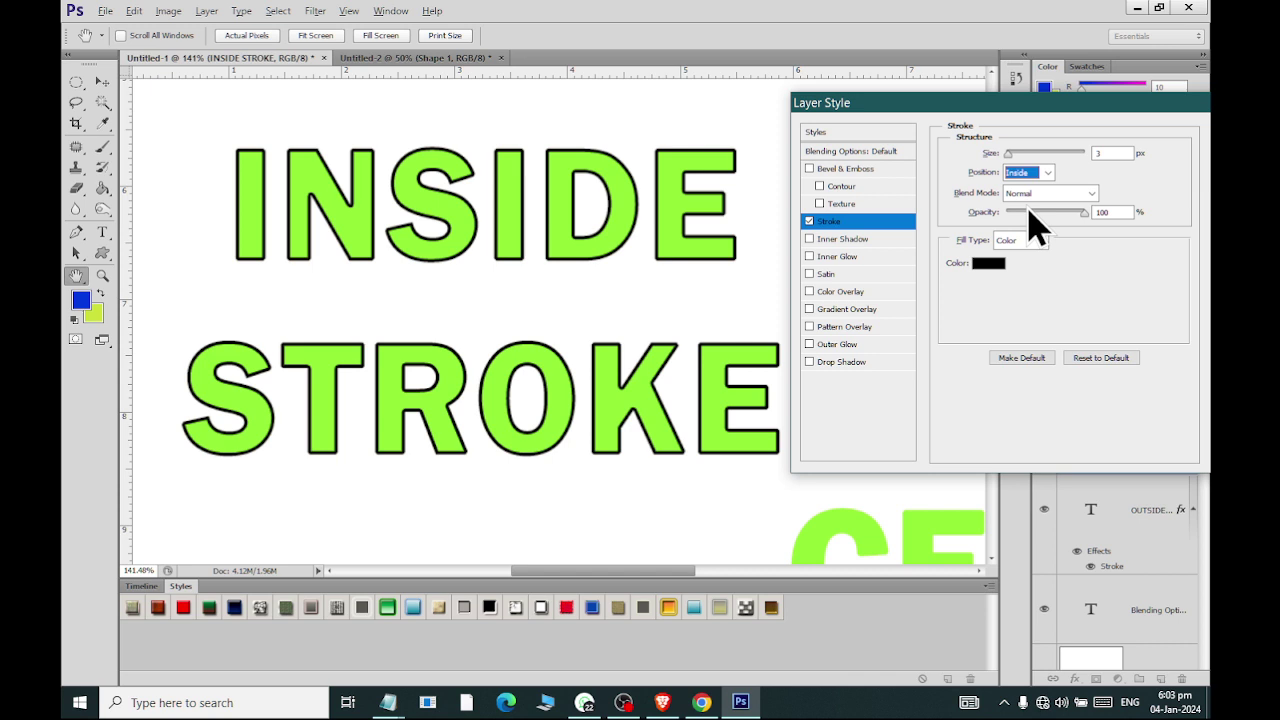
{"action": "left_click", "coordinate": [1040, 172]}
{"action": "left_click", "coordinate": [1037, 188]}
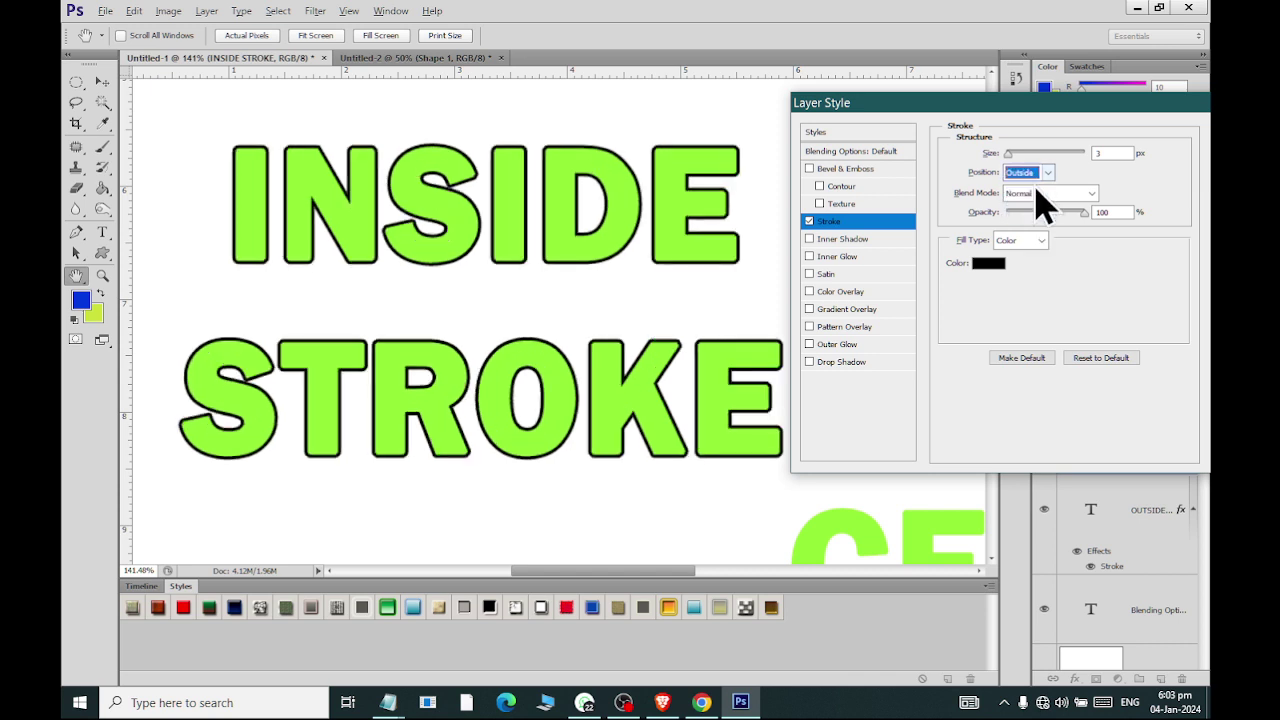
{"action": "left_click", "coordinate": [1031, 177]}
{"action": "left_click", "coordinate": [1035, 203]}
{"action": "left_click", "coordinate": [1113, 153]}
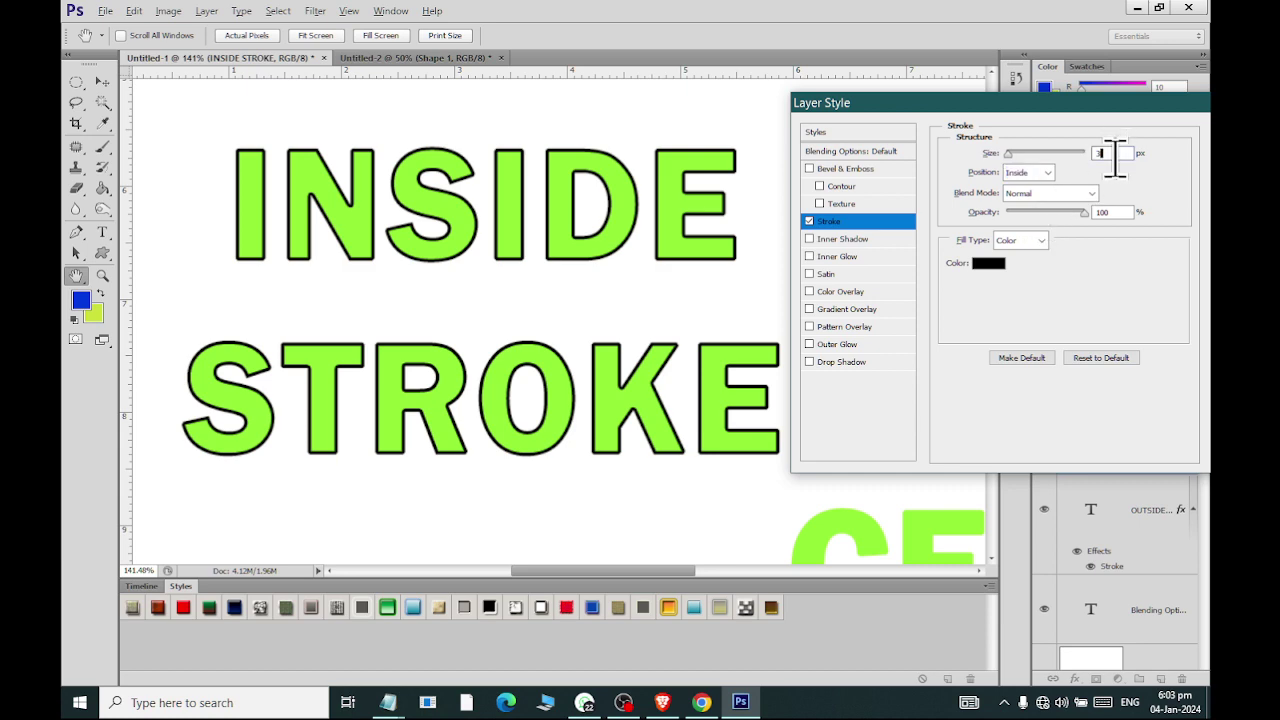
- Nudge the inside stroke's size up and down, ending at its original thin width
{"action": "key", "text": "Up"}
{"action": "key", "text": "Up"}
{"action": "key", "text": "Up"}
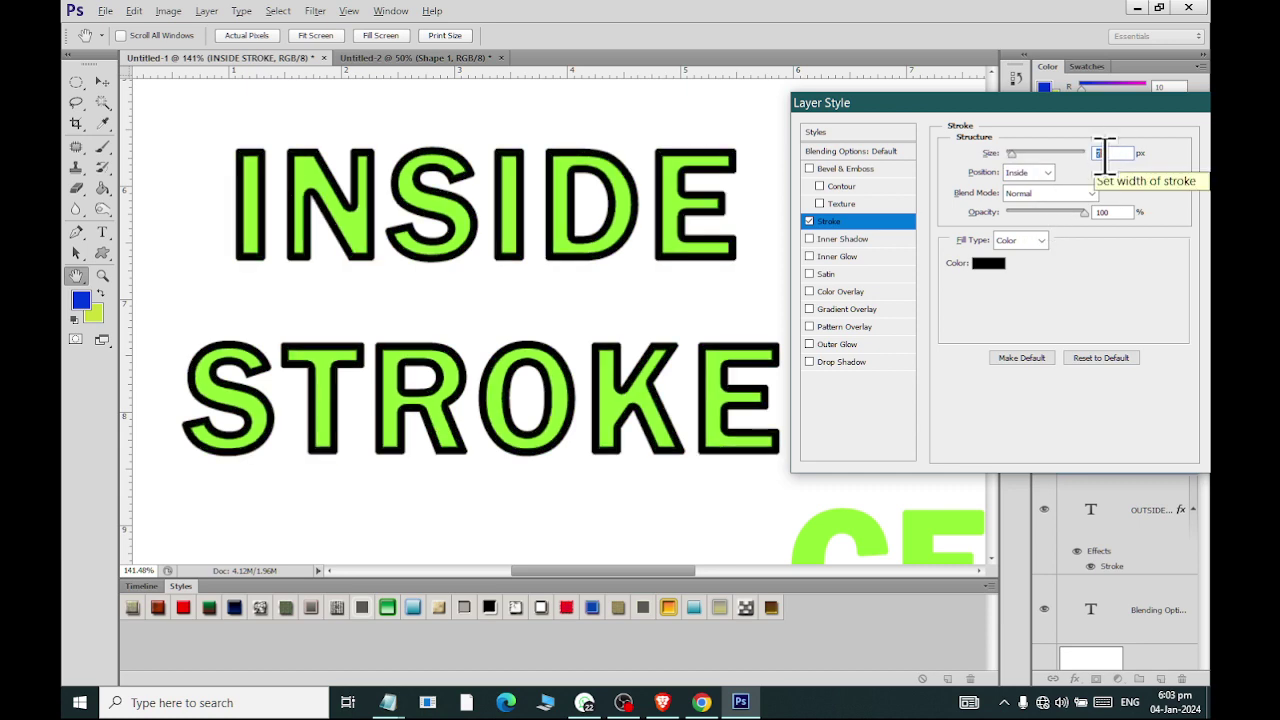
{"action": "key", "text": "Up"}
{"action": "key", "text": "Up"}
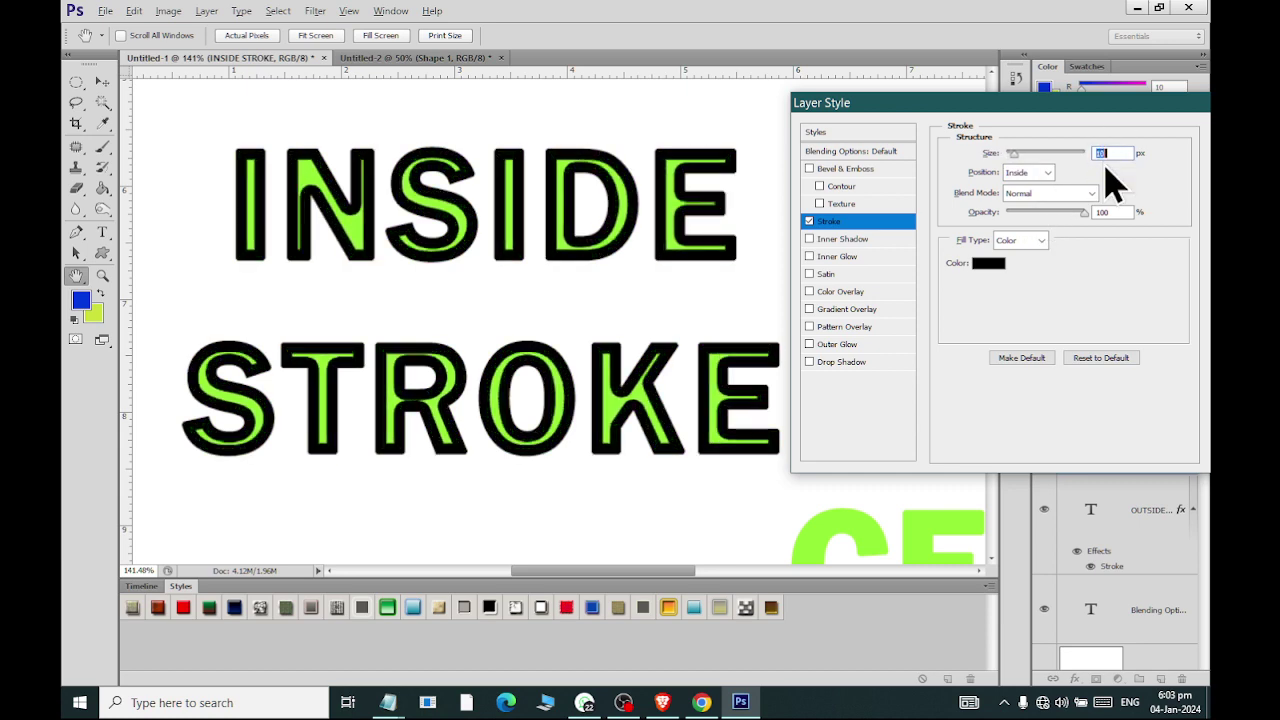
{"action": "key", "text": "shift+Up"}
{"action": "key", "text": "shift+Up"}
{"action": "key", "text": "shift+Up"}
{"action": "key", "text": "shift+Down"}
{"action": "key", "text": "shift+Down"}
{"action": "key", "text": "shift+Down"}
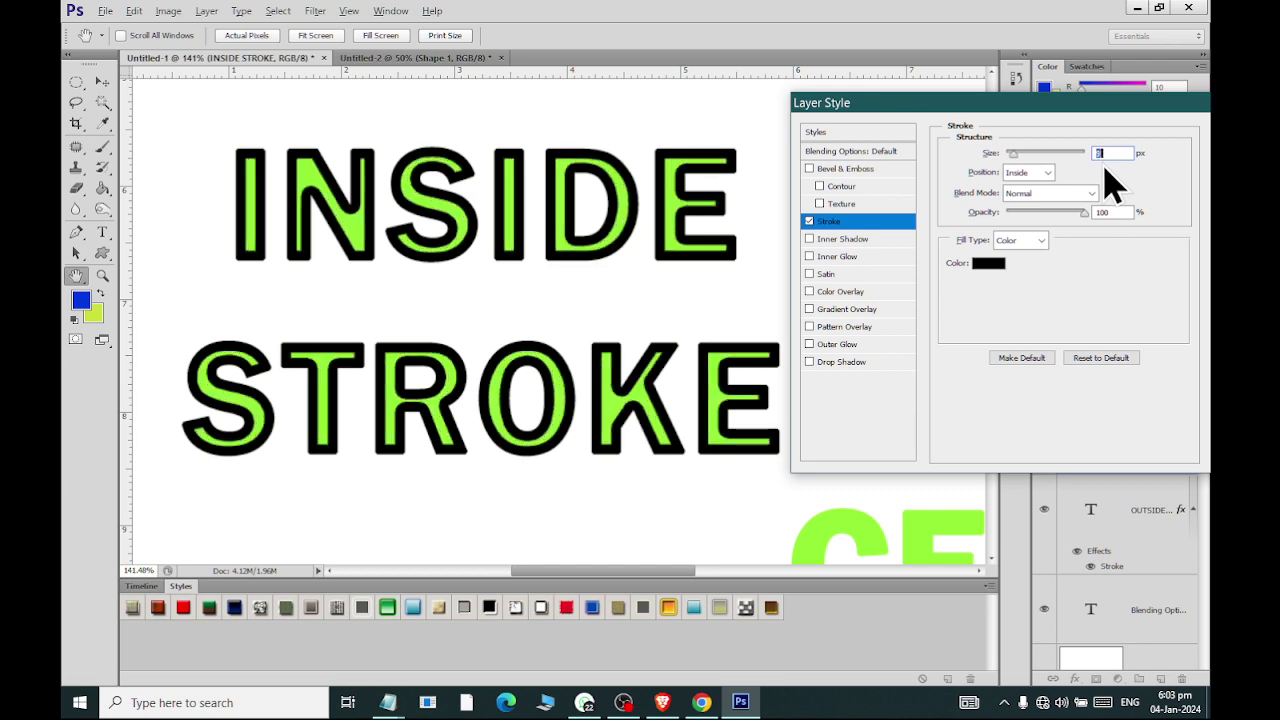
{"action": "key", "text": "Down"}
{"action": "key", "text": "Down"}
{"action": "key", "text": "Down"}
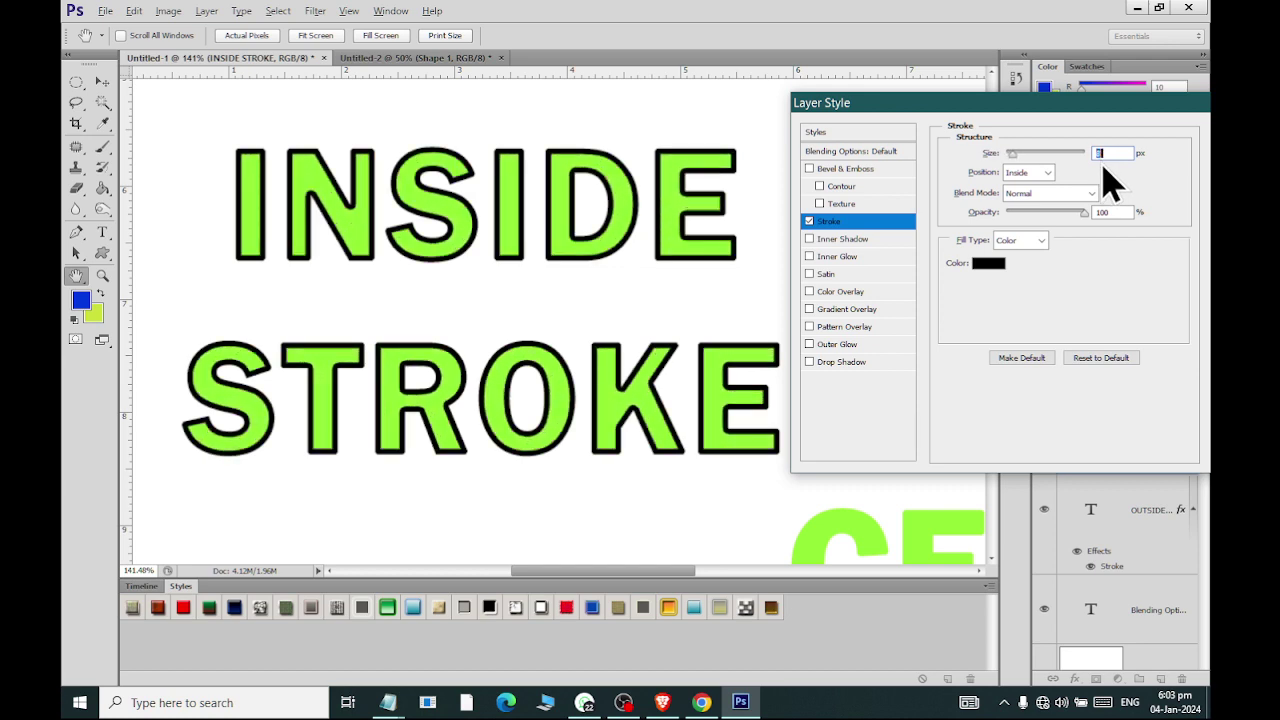
{"action": "key", "text": "shift+Up"}
{"action": "key", "text": "shift+Up"}
{"action": "key", "text": "shift+Down"}
{"action": "key", "text": "shift+Down"}
- Add a dark red Color Overlay to the INSIDE STROKE letters
{"action": "left_click", "coordinate": [840, 292]}
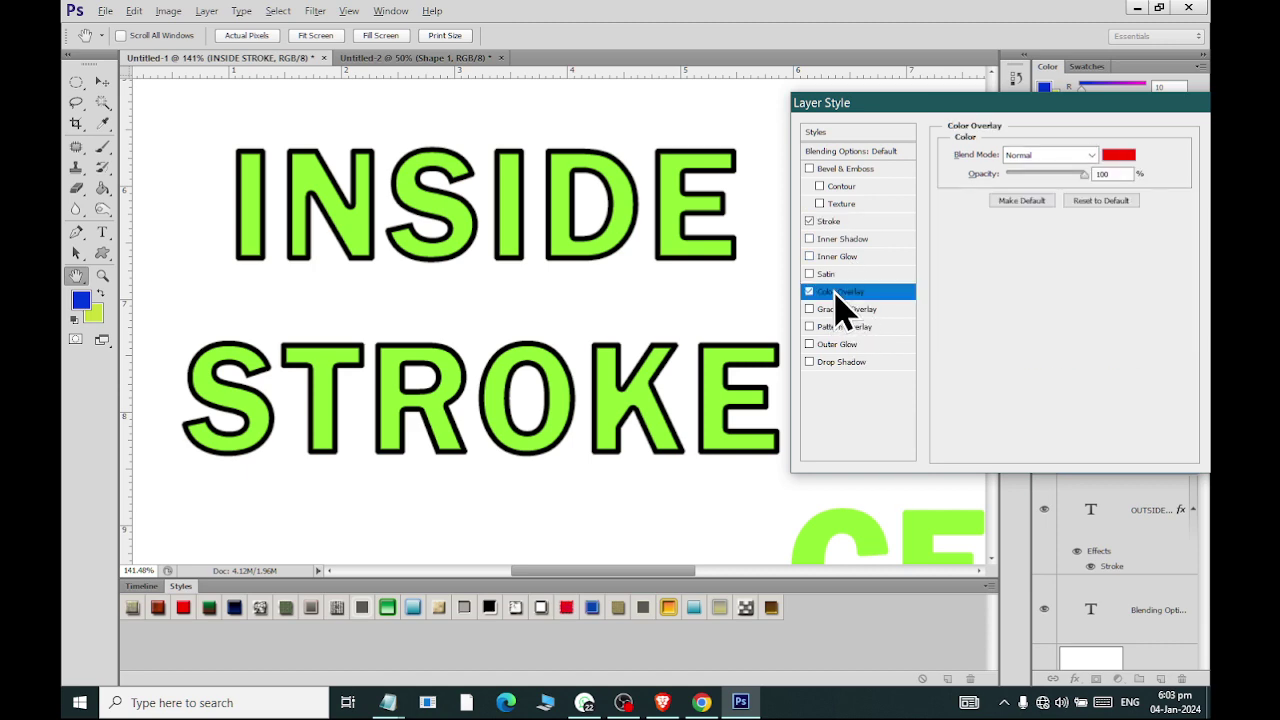
{"action": "left_click", "coordinate": [1119, 156]}
{"action": "left_click_drag", "start_coordinate": [1000, 281], "coordinate": [987, 259]}
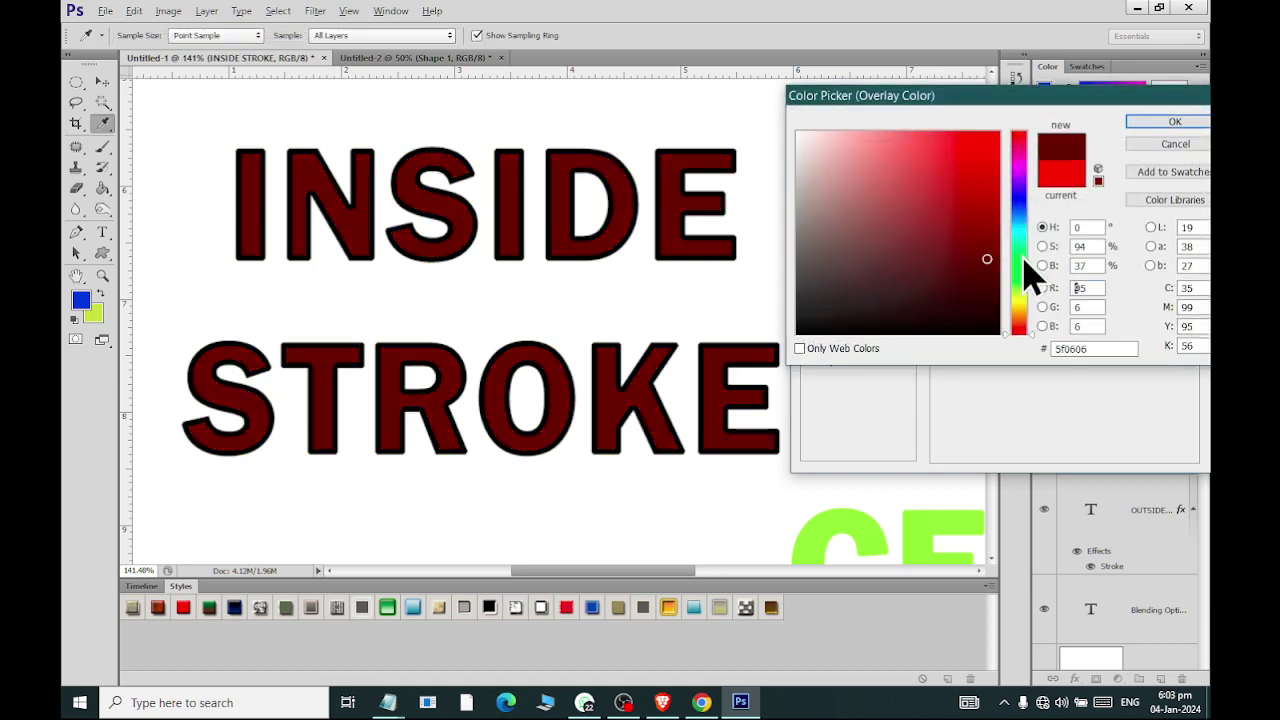
{"action": "left_click", "coordinate": [1135, 124]}
- Change the stroke colour to saturated cyan 00d8ff
{"action": "left_click", "coordinate": [853, 222]}
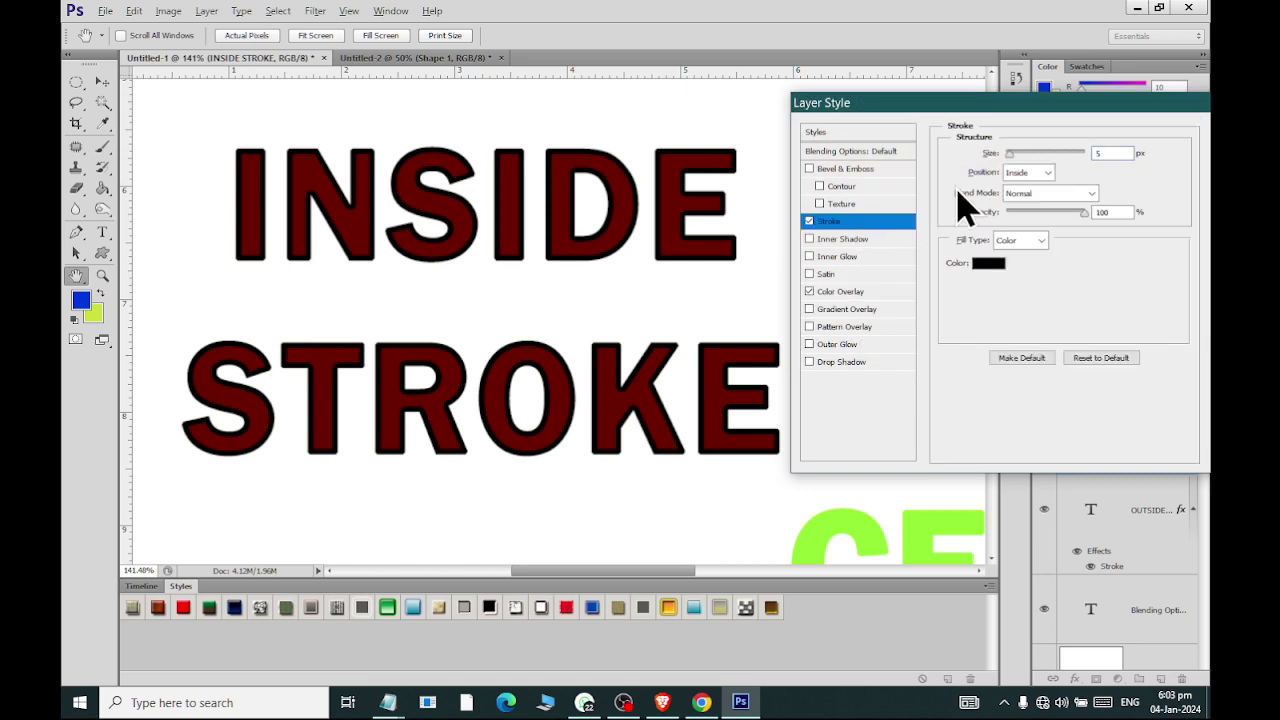
{"action": "left_click", "coordinate": [992, 264]}
{"action": "left_click_drag", "start_coordinate": [920, 169], "coordinate": [991, 140]}
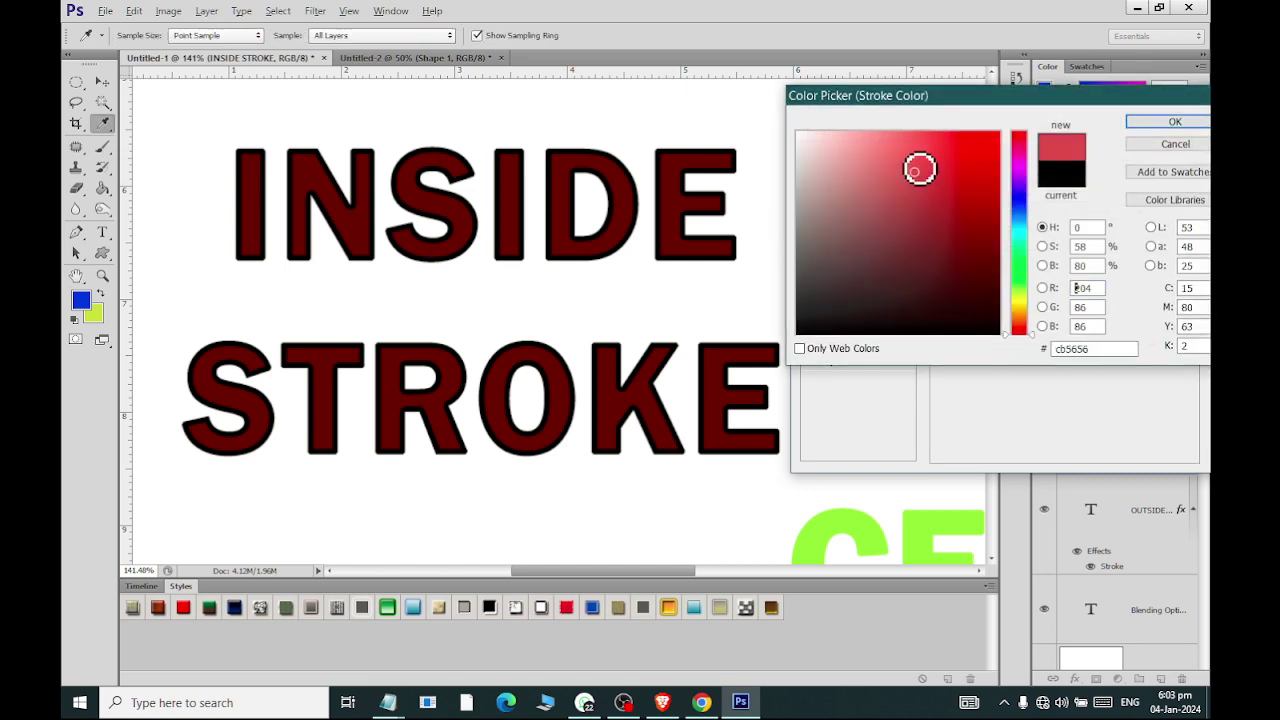
{"action": "left_click", "coordinate": [1025, 228]}
{"action": "left_click", "coordinate": [980, 133]}
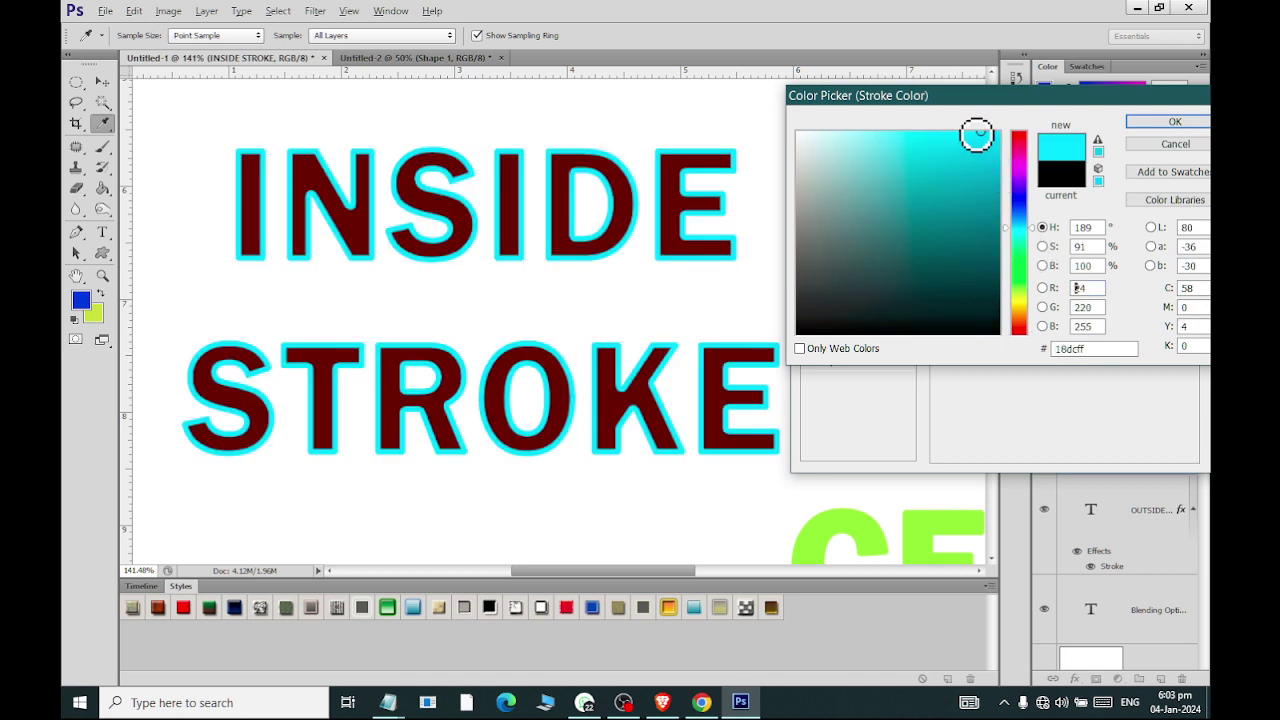
{"action": "mouse_move", "coordinate": [993, 140]}
{"action": "left_mouse_down"}
{"action": "mouse_move", "coordinate": [919, 145]}
{"action": "mouse_move", "coordinate": [967, 132]}
{"action": "mouse_move", "coordinate": [1014, 157]}
{"action": "left_mouse_up"}
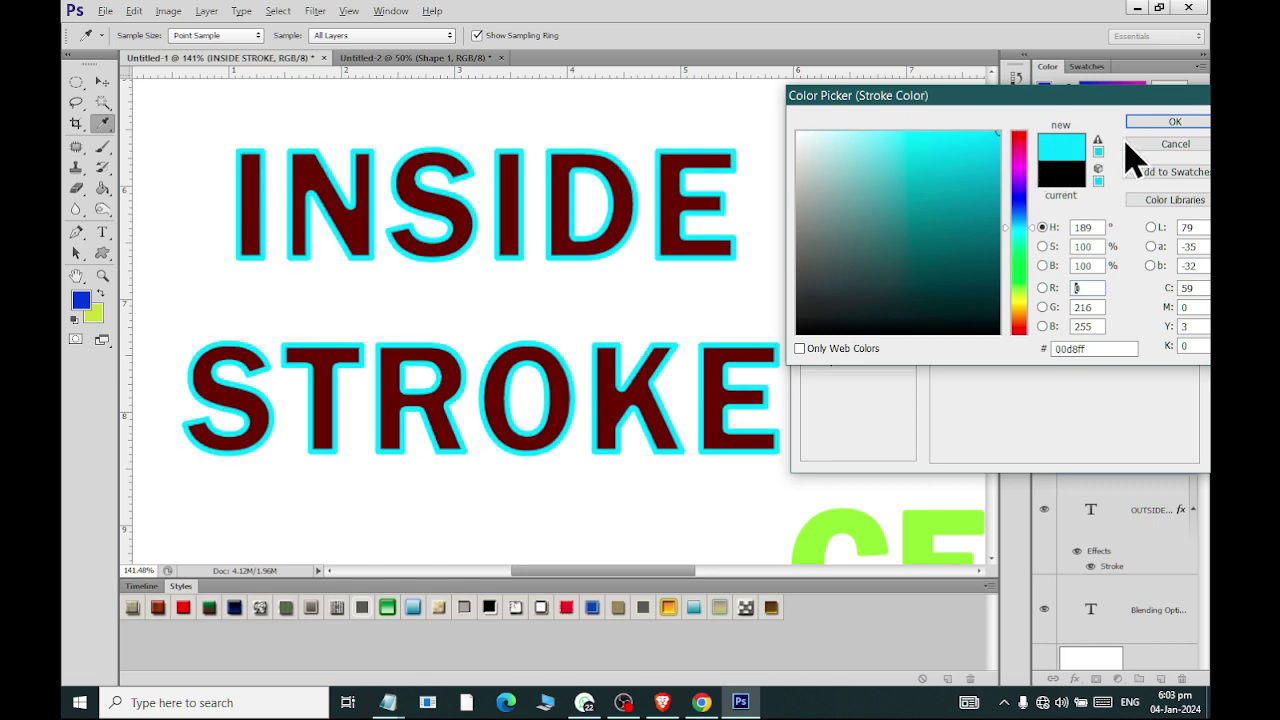
{"action": "left_click", "coordinate": [1172, 121]}
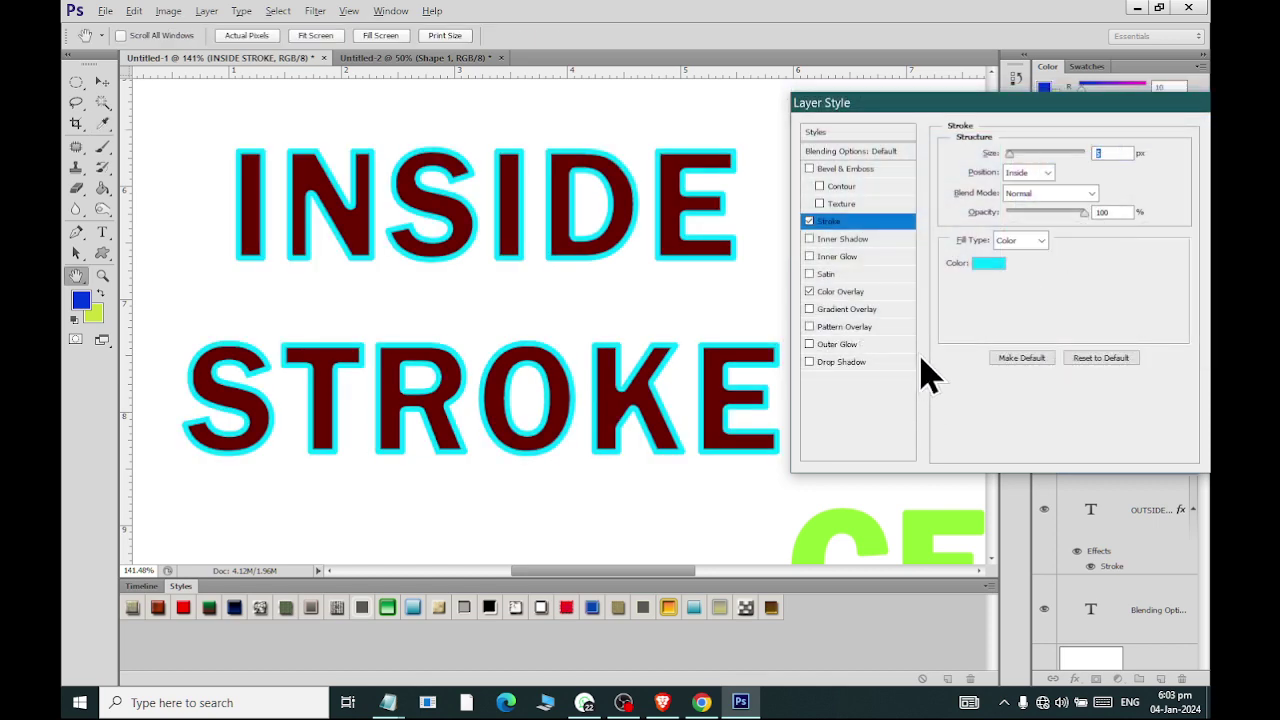
- Switch the cyan stroke position to Outside, then back to Inside
{"action": "left_click", "coordinate": [1038, 174]}
{"action": "left_click", "coordinate": [1043, 212]}
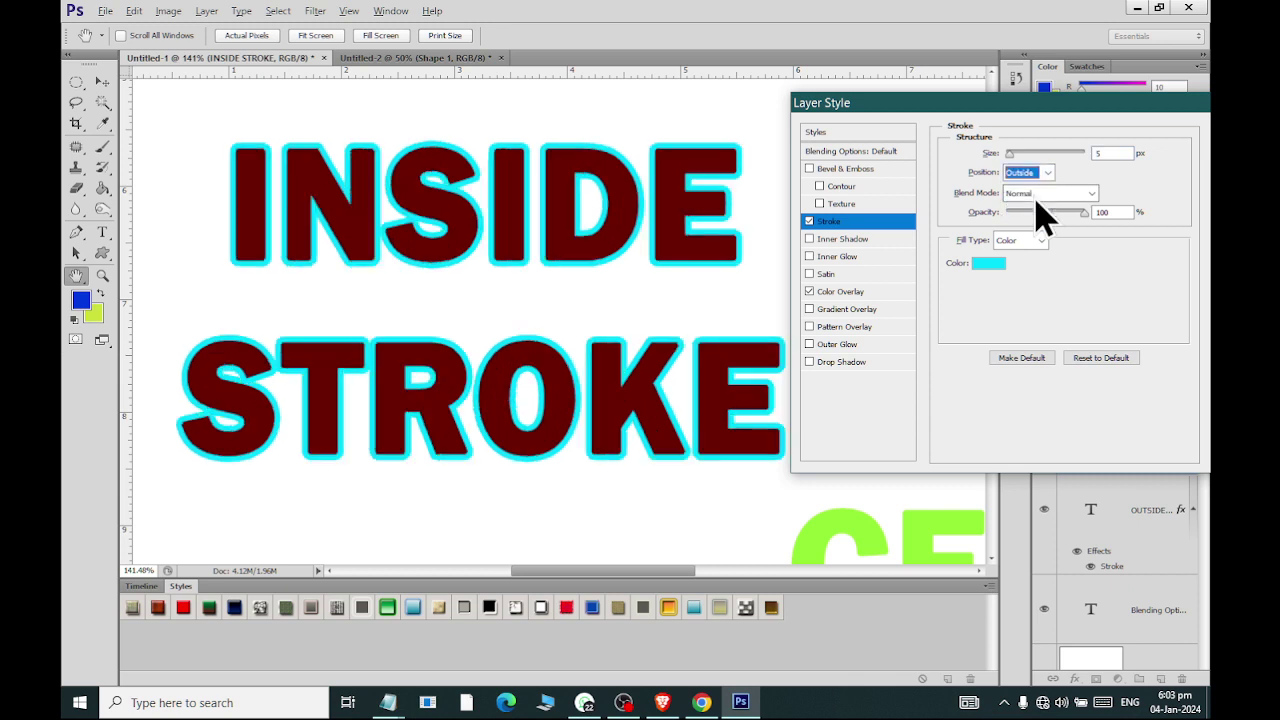
{"action": "left_click", "coordinate": [1040, 174]}
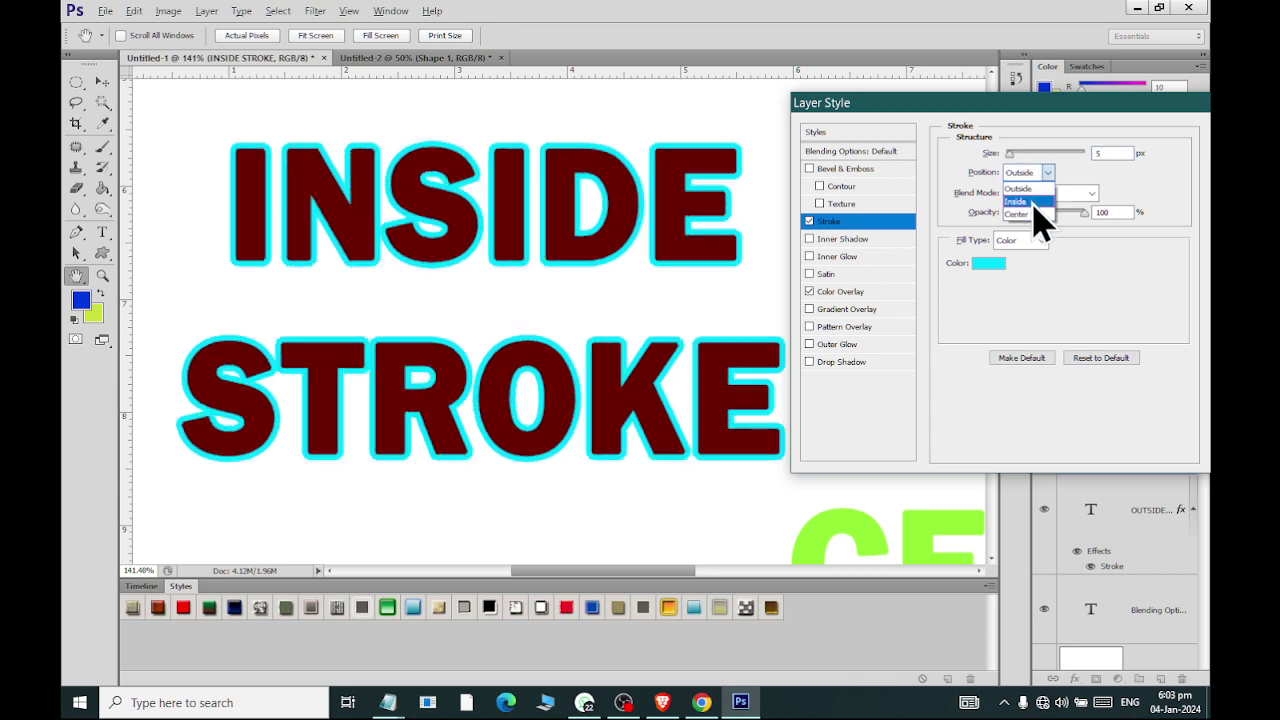
{"action": "left_click", "coordinate": [1040, 216]}
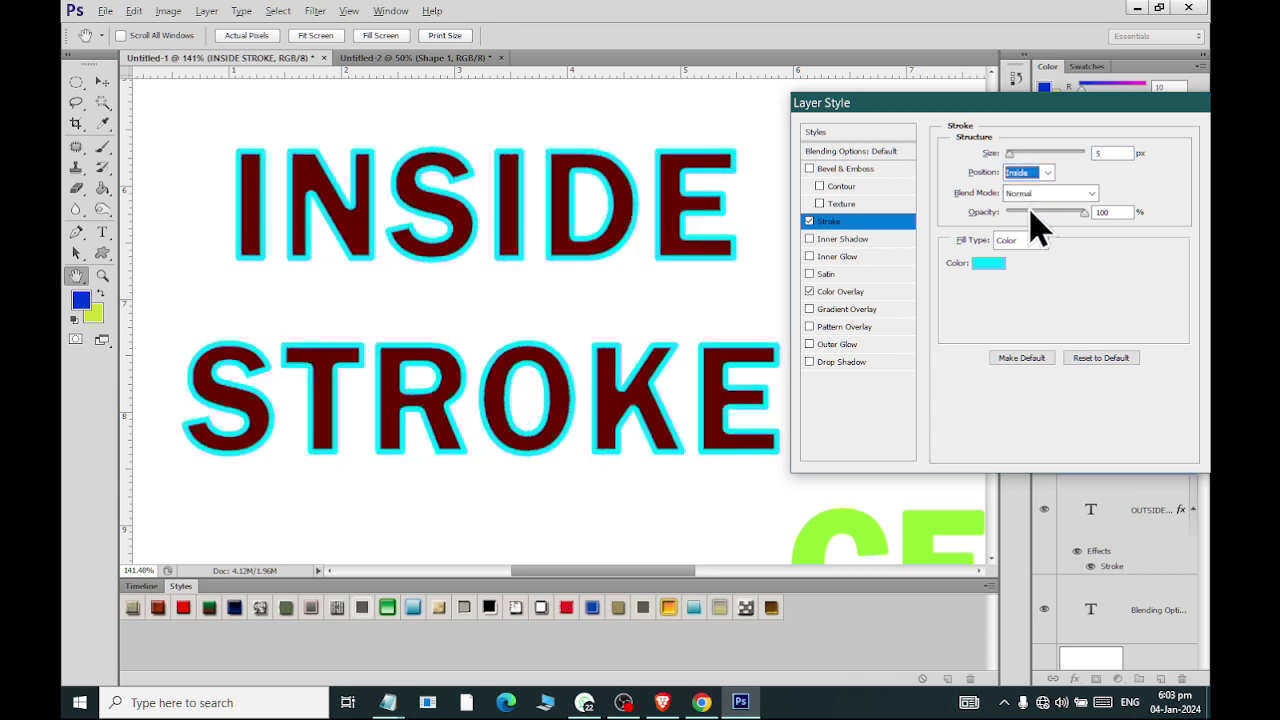
- Change the stroke Fill Type from Color to a black-to-white gradient
{"action": "left_click", "coordinate": [990, 263]}
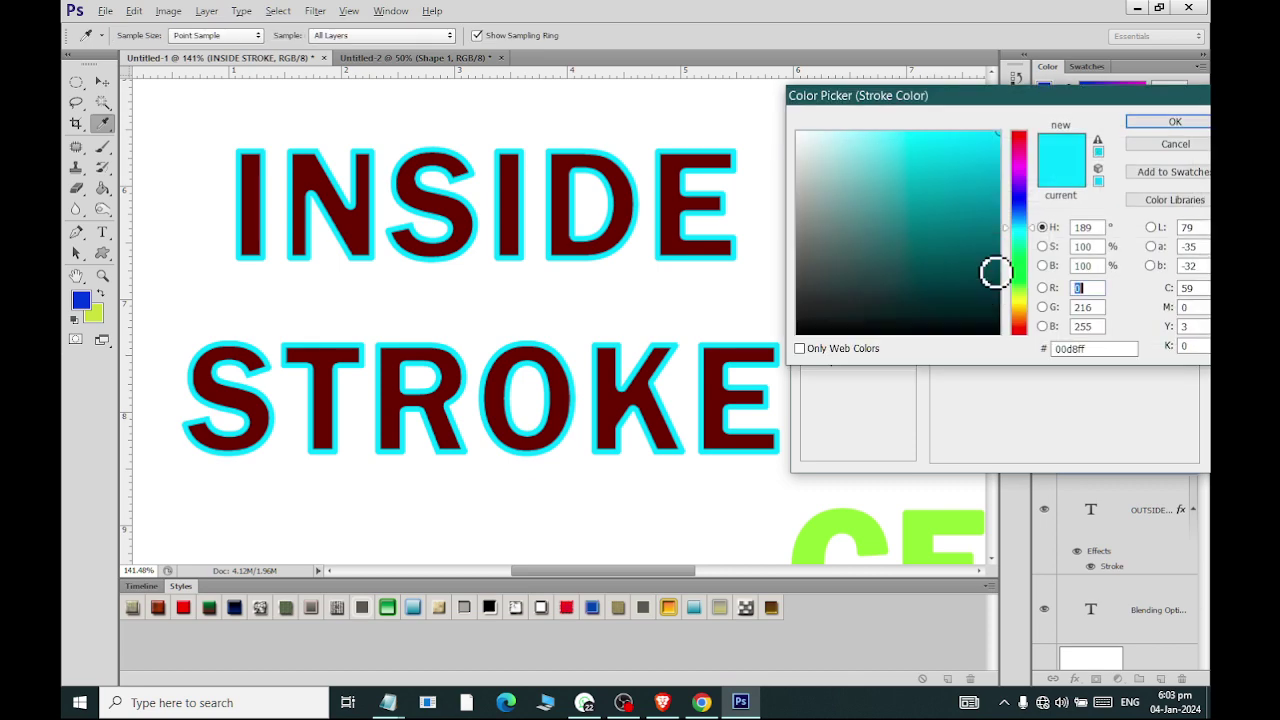
{"action": "left_click", "coordinate": [1168, 132]}
{"action": "left_click", "coordinate": [1035, 242]}
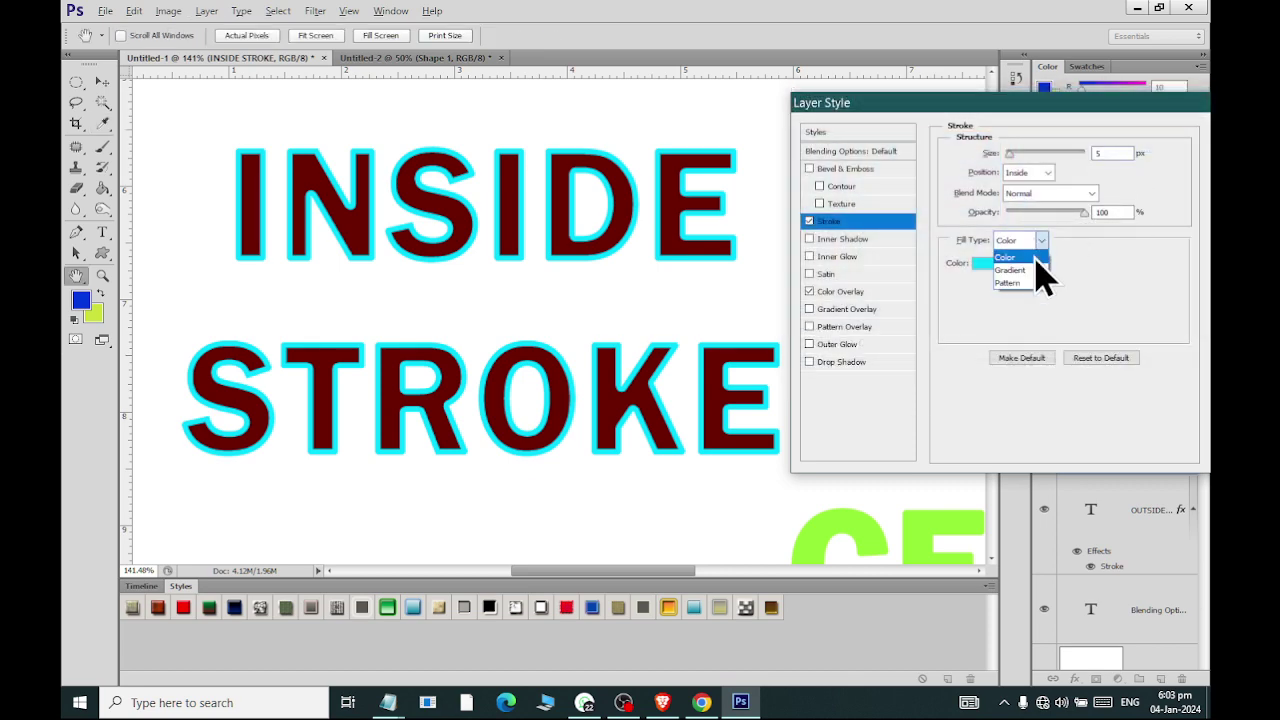
{"action": "left_click", "coordinate": [1035, 266]}
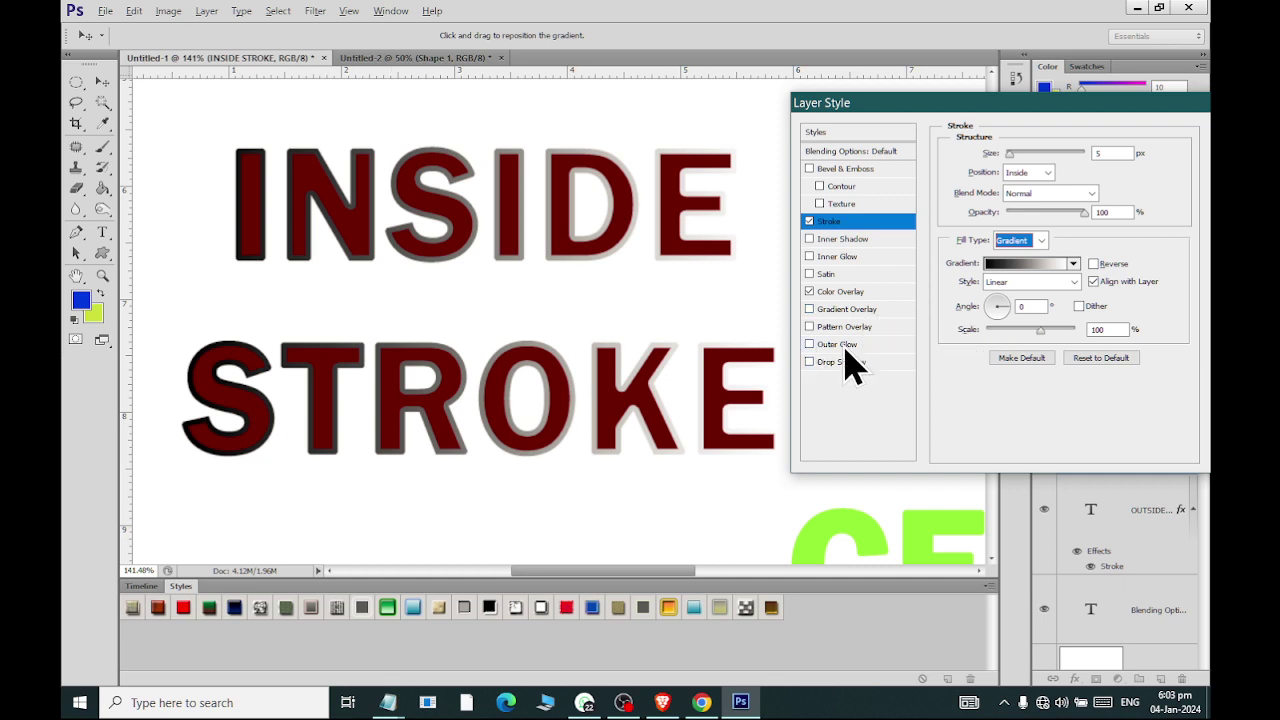
- Set the Color Overlay fill colour to white ffffff
{"action": "left_click", "coordinate": [845, 292]}
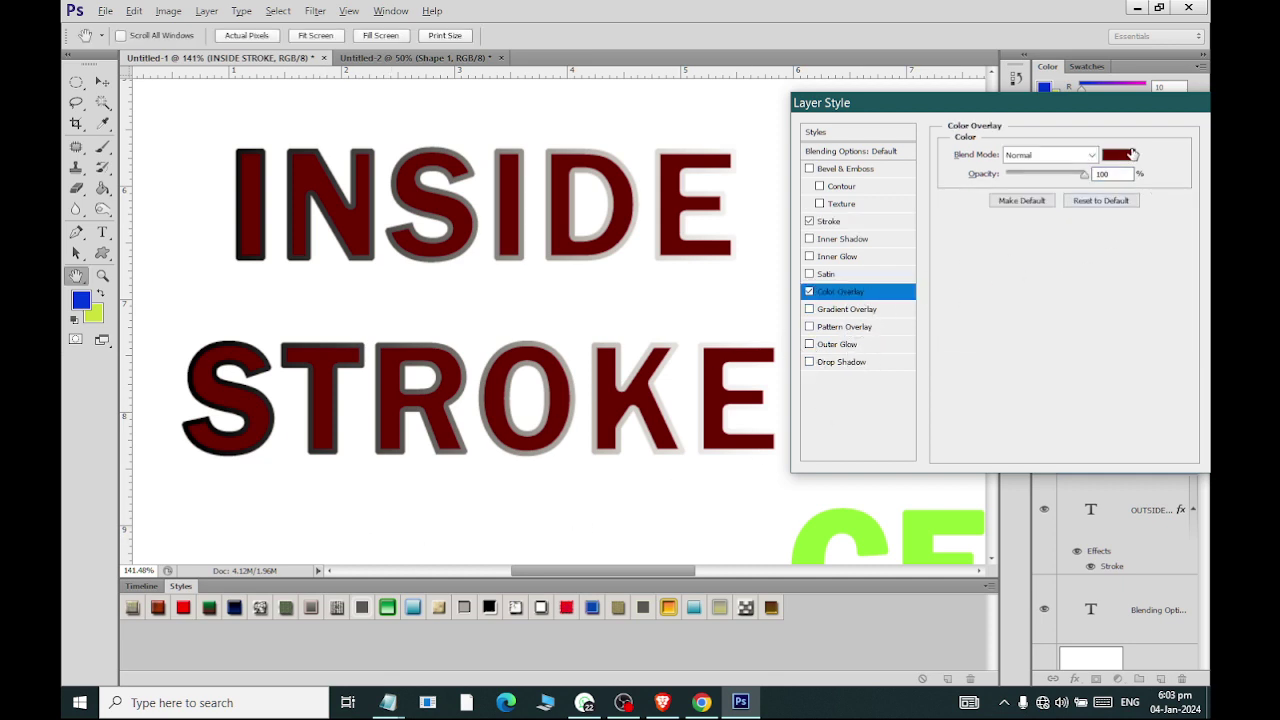
{"action": "left_click", "coordinate": [1118, 154]}
{"action": "left_click", "coordinate": [771, 117]}
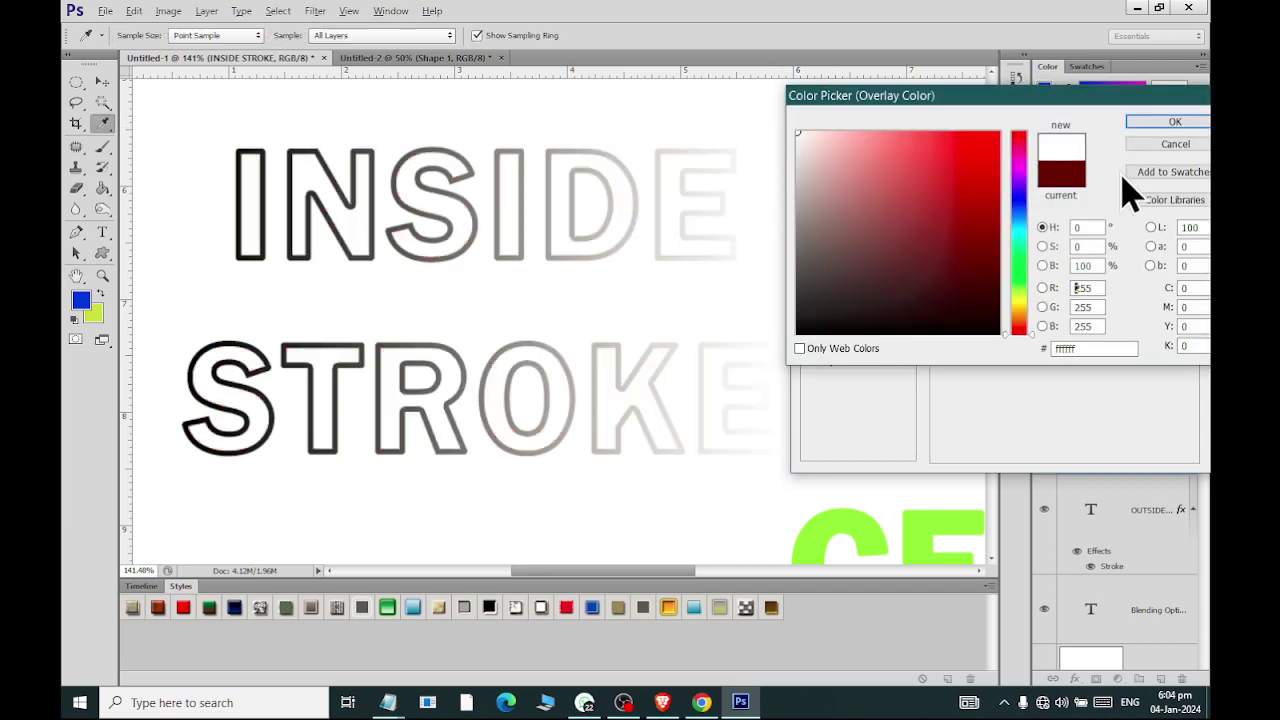
{"action": "left_click", "coordinate": [1178, 122]}
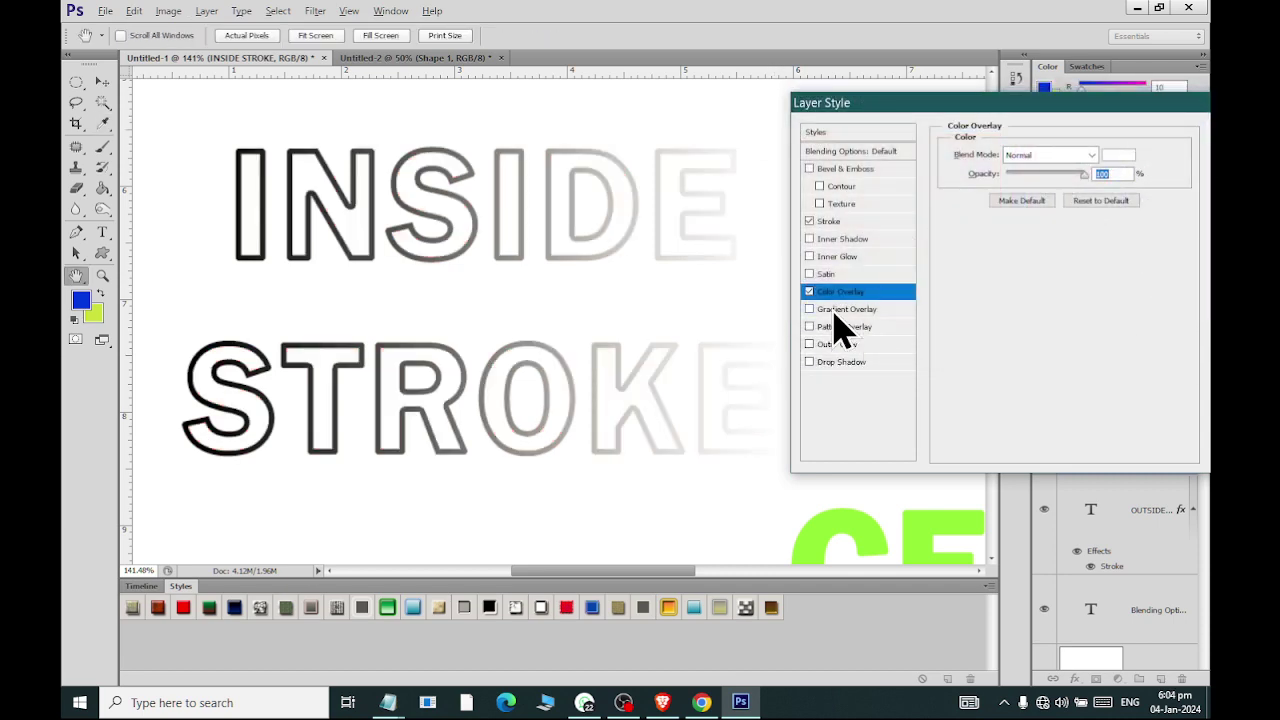
- Preview several default gradient presets on the stroke, ending on the rainbow spectrum
{"action": "left_click", "coordinate": [866, 238]}
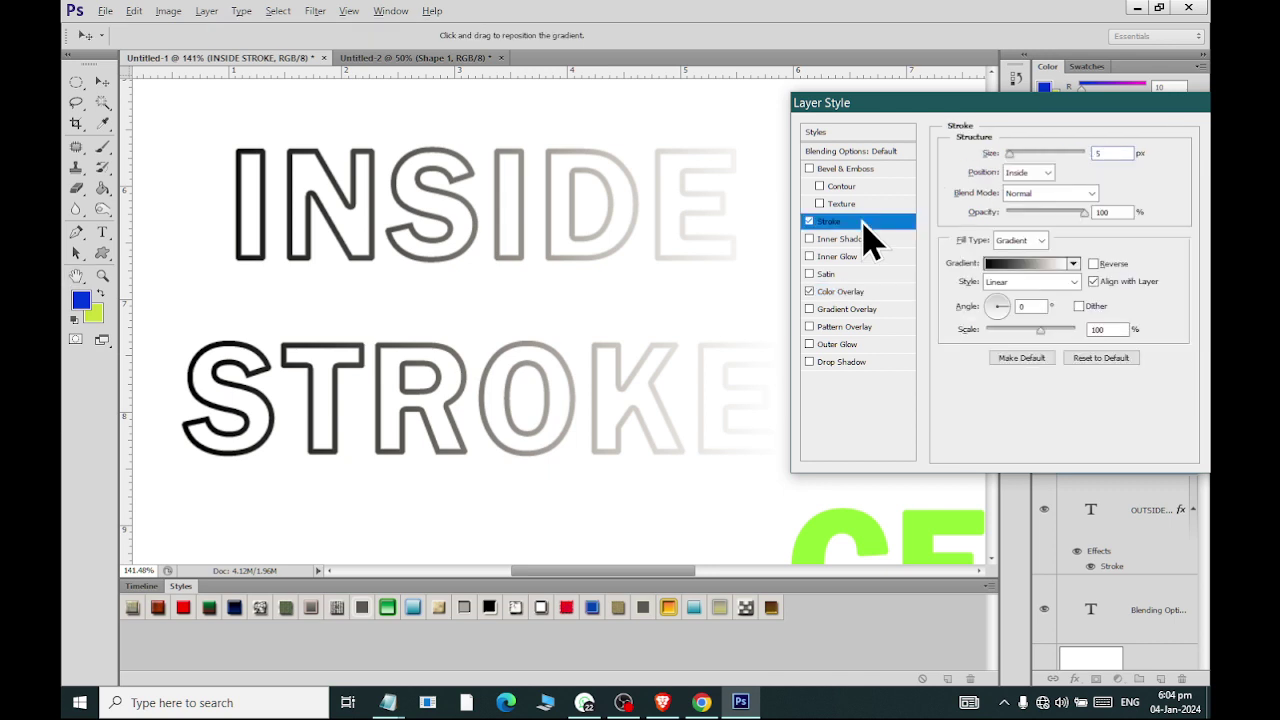
{"action": "left_click", "coordinate": [1073, 263]}
{"action": "left_click", "coordinate": [982, 324]}
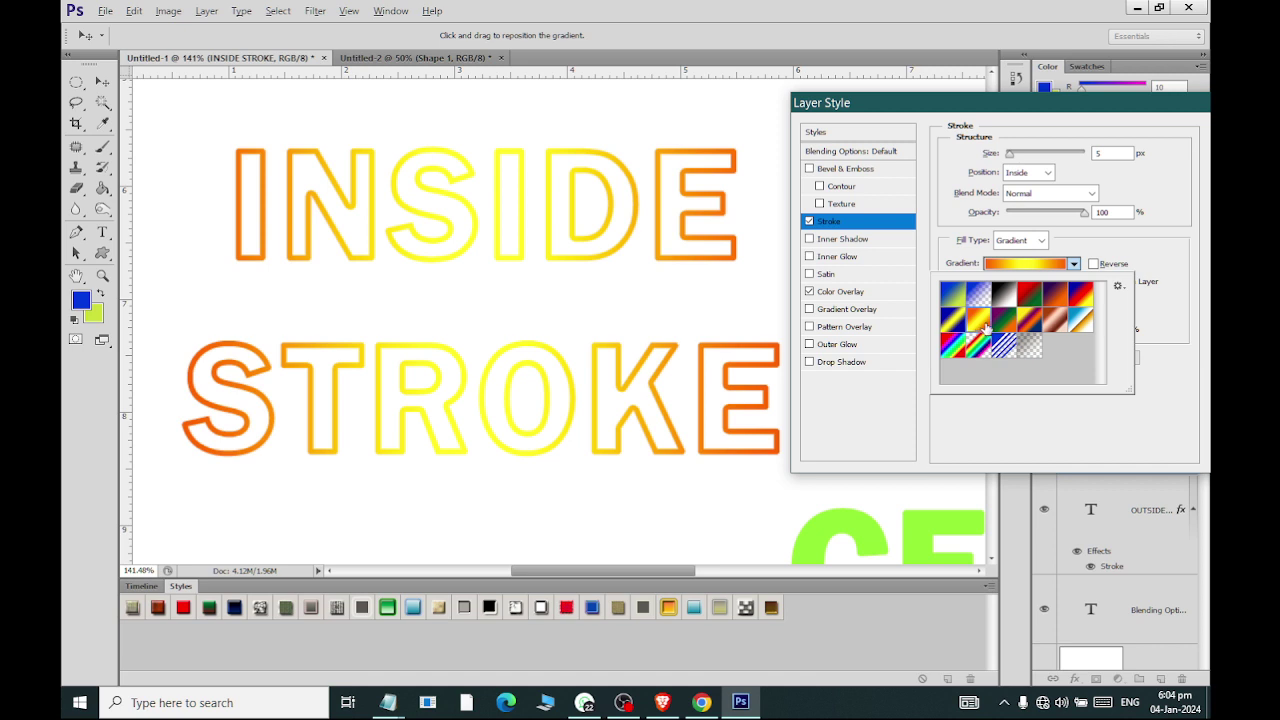
{"action": "left_click", "coordinate": [1028, 321]}
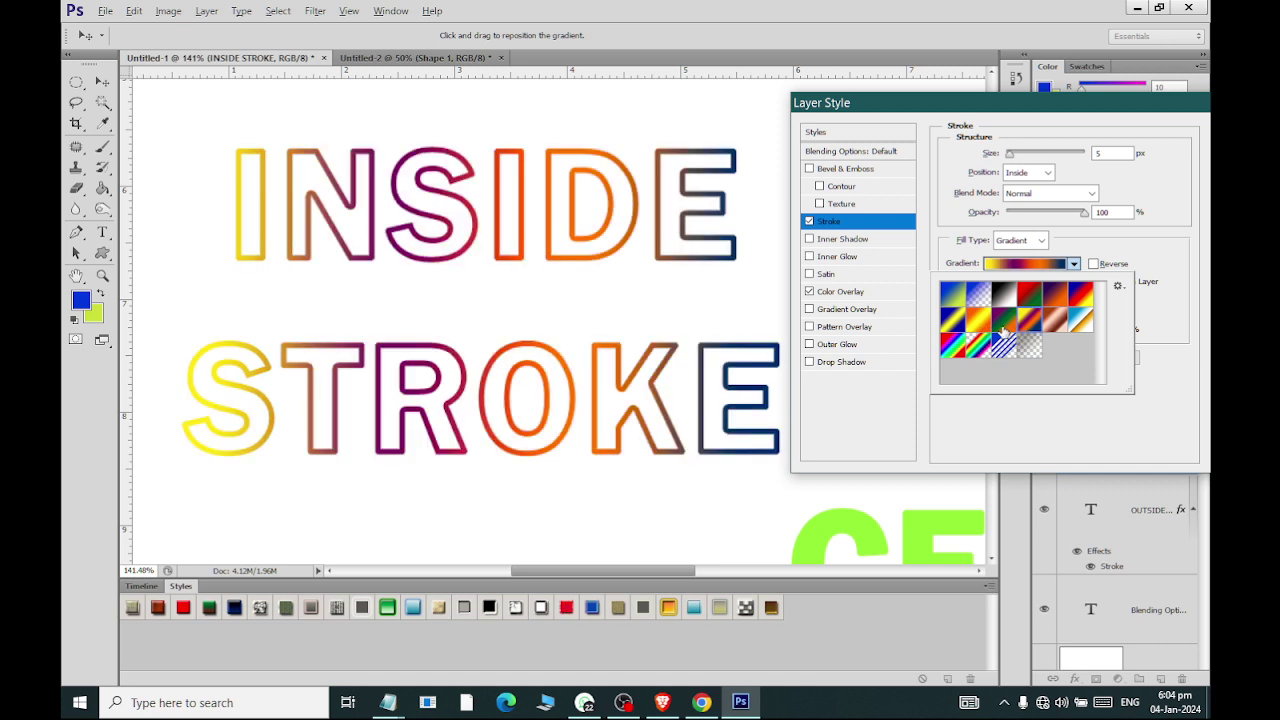
{"action": "left_click", "coordinate": [1057, 329]}
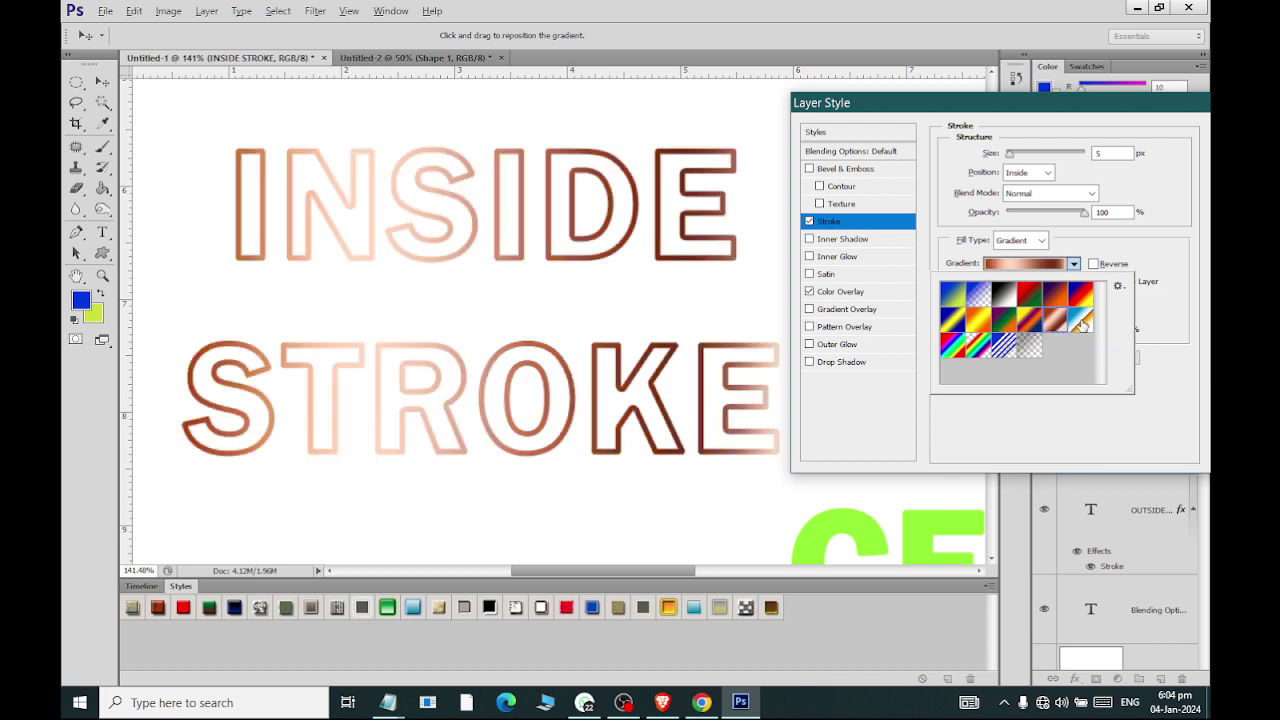
{"action": "left_click", "coordinate": [1082, 321]}
{"action": "left_click", "coordinate": [1081, 292]}
{"action": "left_click", "coordinate": [953, 295]}
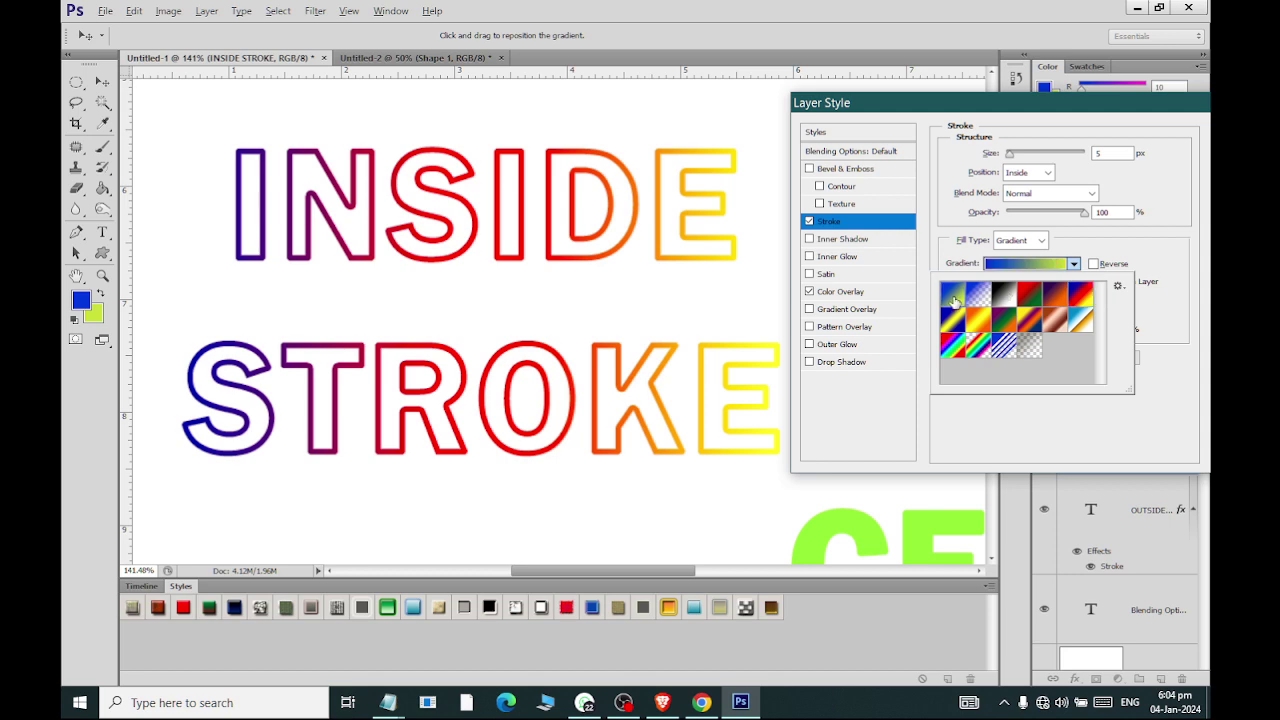
{"action": "left_click", "coordinate": [953, 343]}
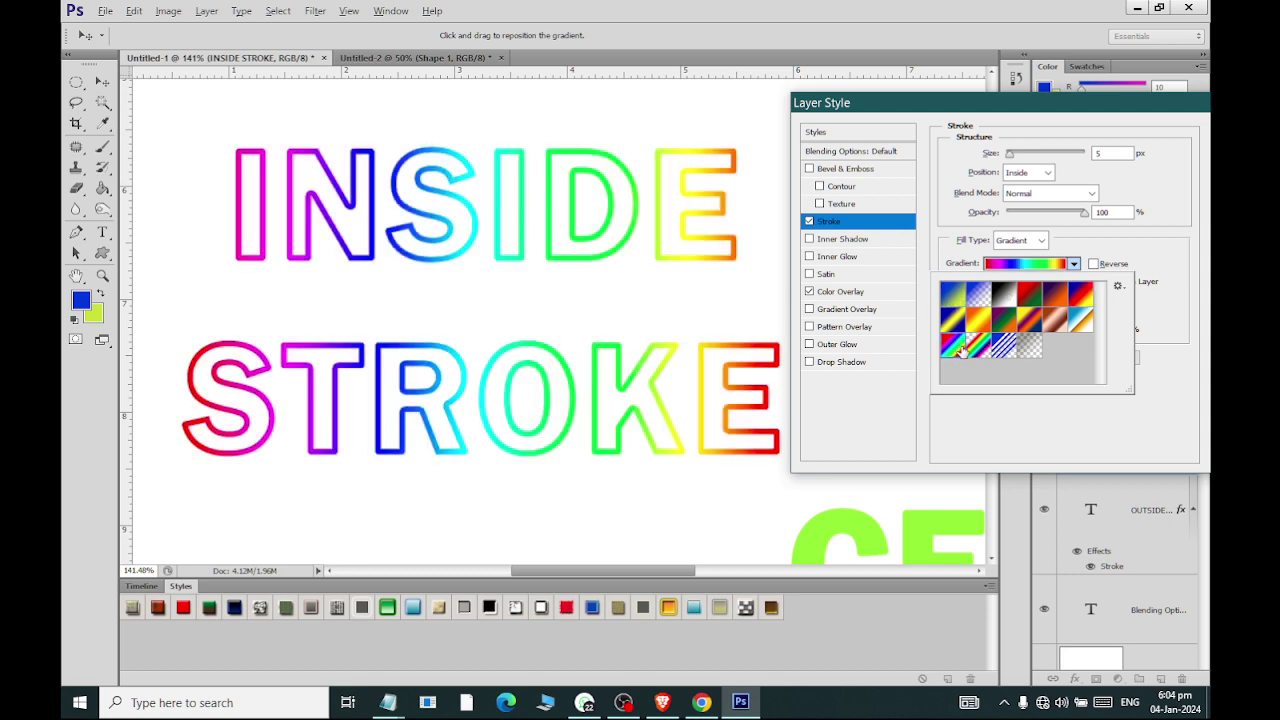
- Load the Special Effects gradient set and try its blue-striped, white-to-navy and rainbow gradients
{"action": "left_click", "coordinate": [1118, 287]}
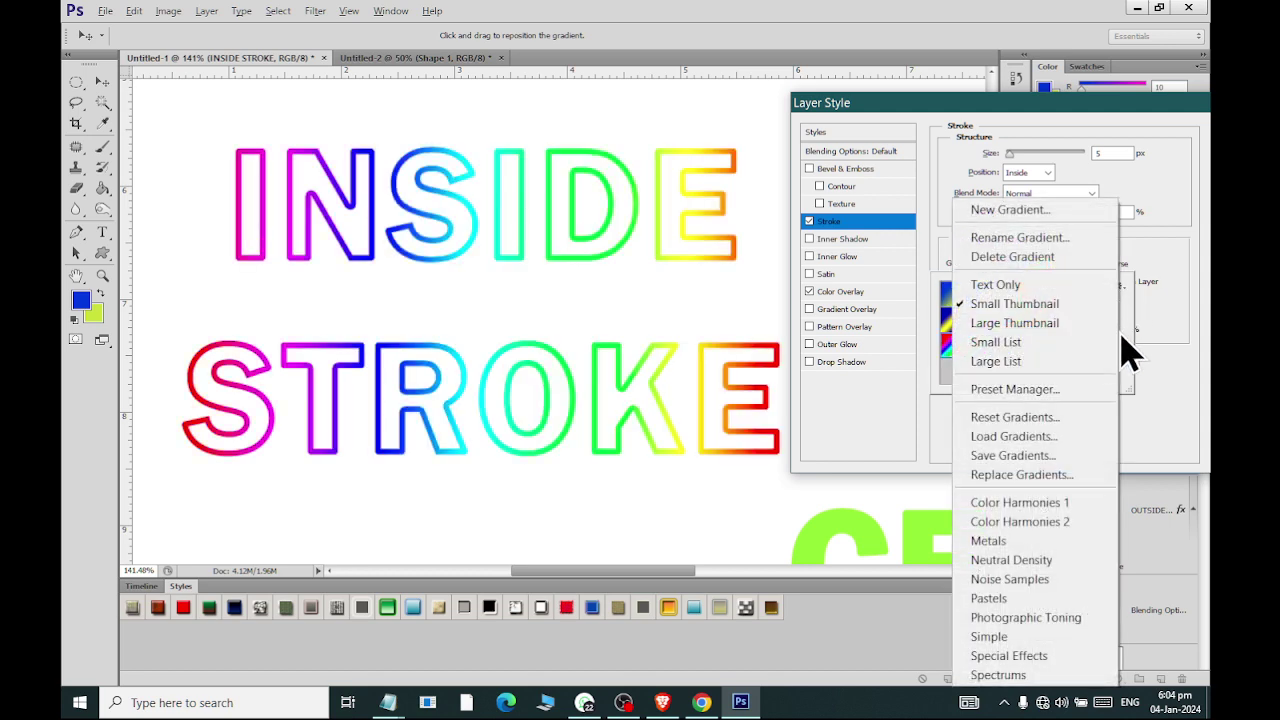
{"action": "left_click", "coordinate": [1076, 656]}
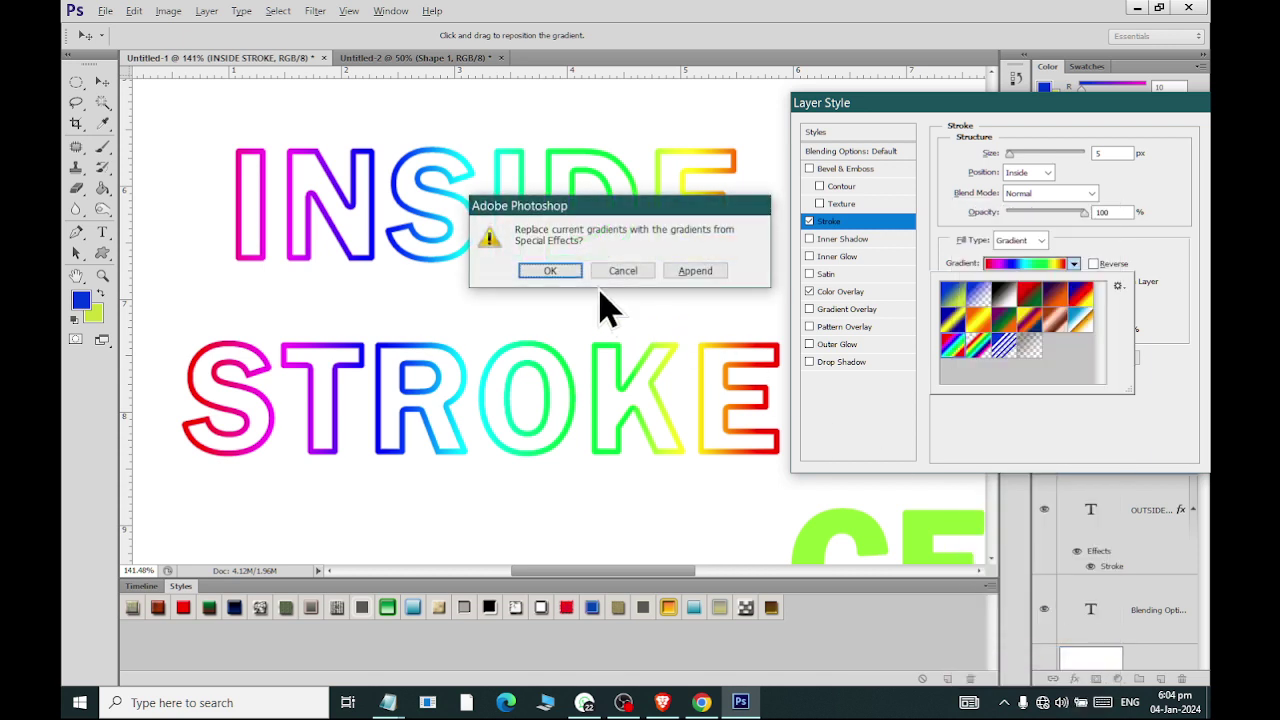
{"action": "left_click", "coordinate": [550, 270]}
{"action": "left_click", "coordinate": [978, 293]}
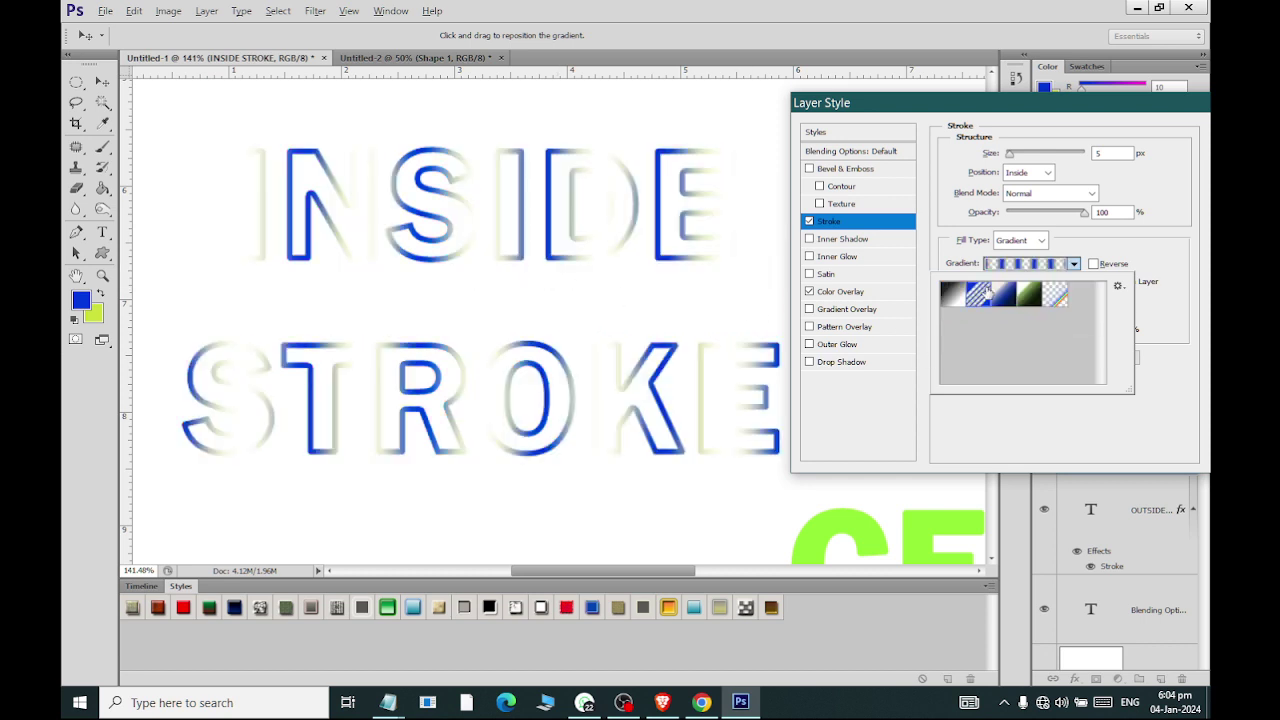
{"action": "left_click", "coordinate": [1003, 294]}
{"action": "left_click", "coordinate": [1054, 295]}
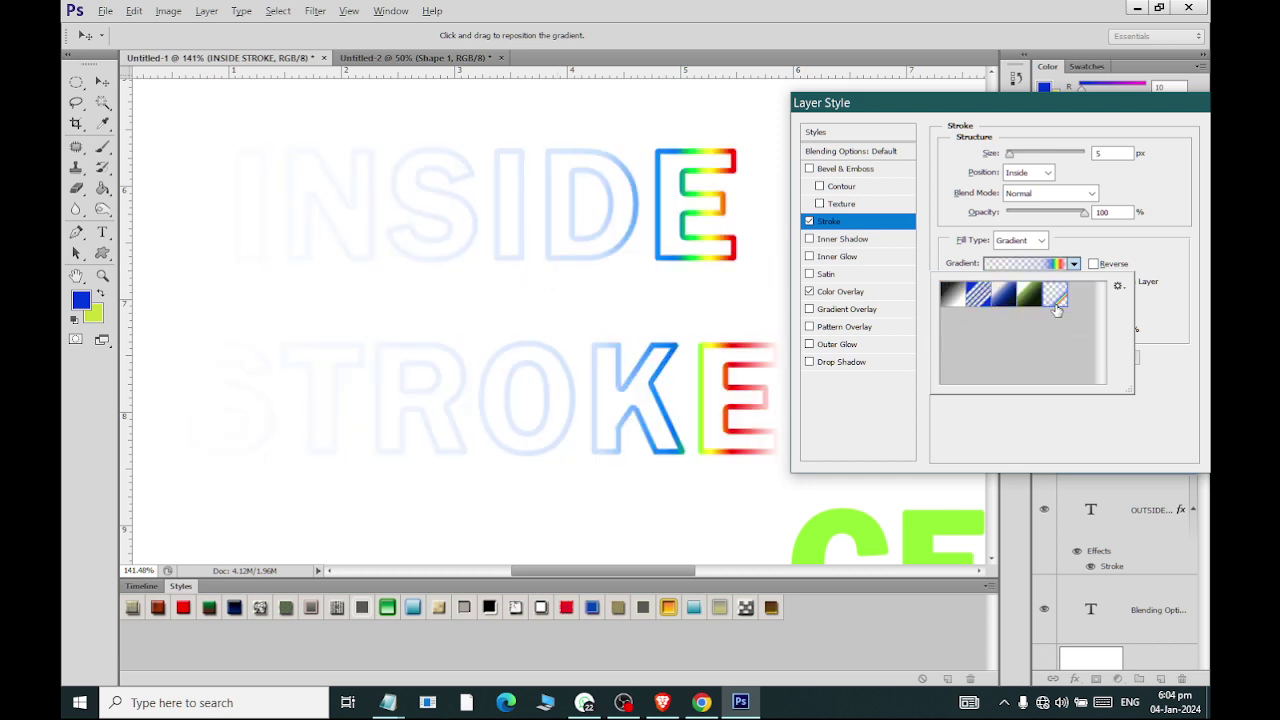
- Reset gradients to defaults and apply the yellow-purple-orange-blue gradient to the stroke
{"action": "left_click", "coordinate": [1118, 286]}
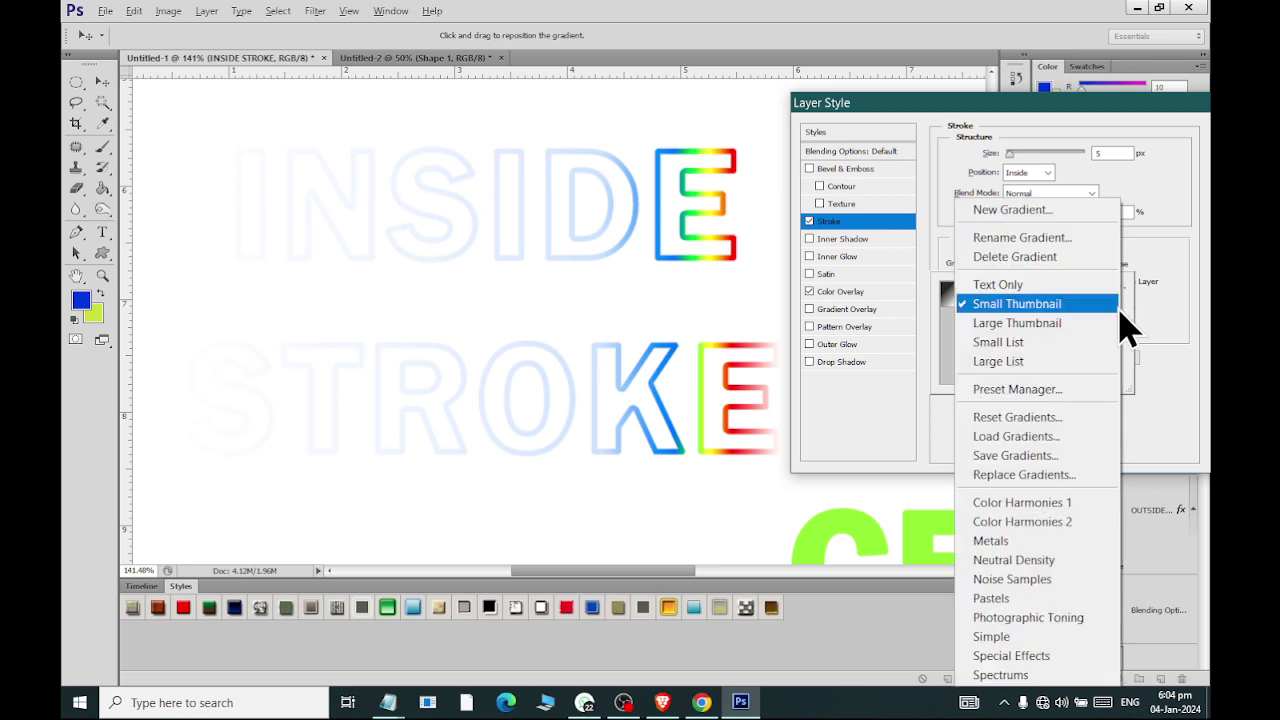
{"action": "left_click", "coordinate": [1062, 417]}
{"action": "left_click", "coordinate": [543, 270]}
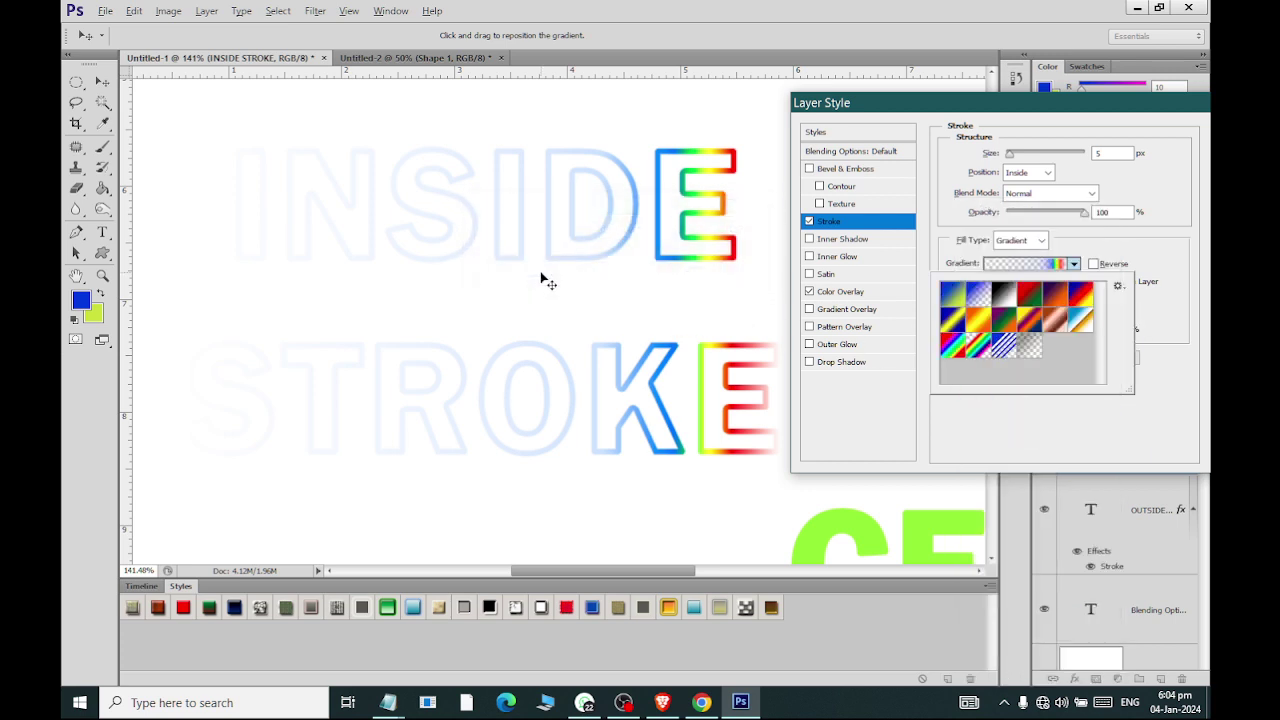
{"action": "left_click", "coordinate": [980, 324]}
{"action": "left_click", "coordinate": [1032, 322]}
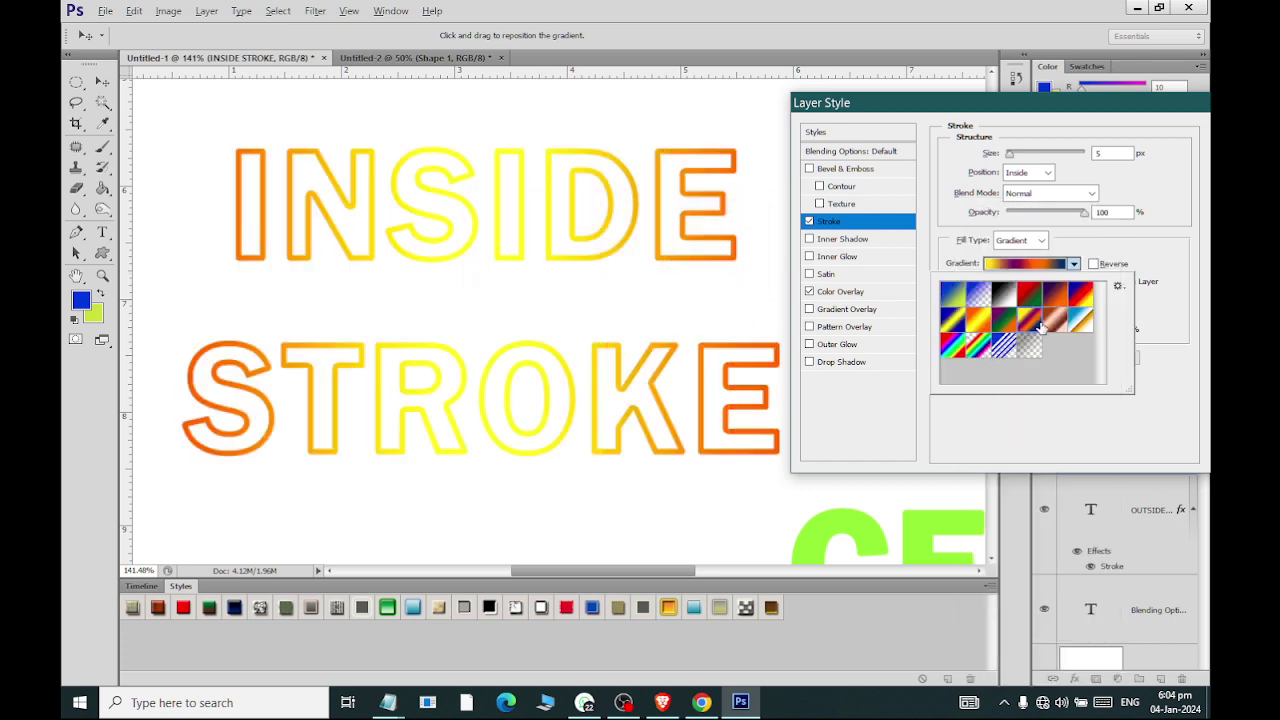
- Preview the stroke gradient as Radial, Angle, Reflected, Diamond and Shape Burst styles
{"action": "left_click", "coordinate": [1168, 356]}
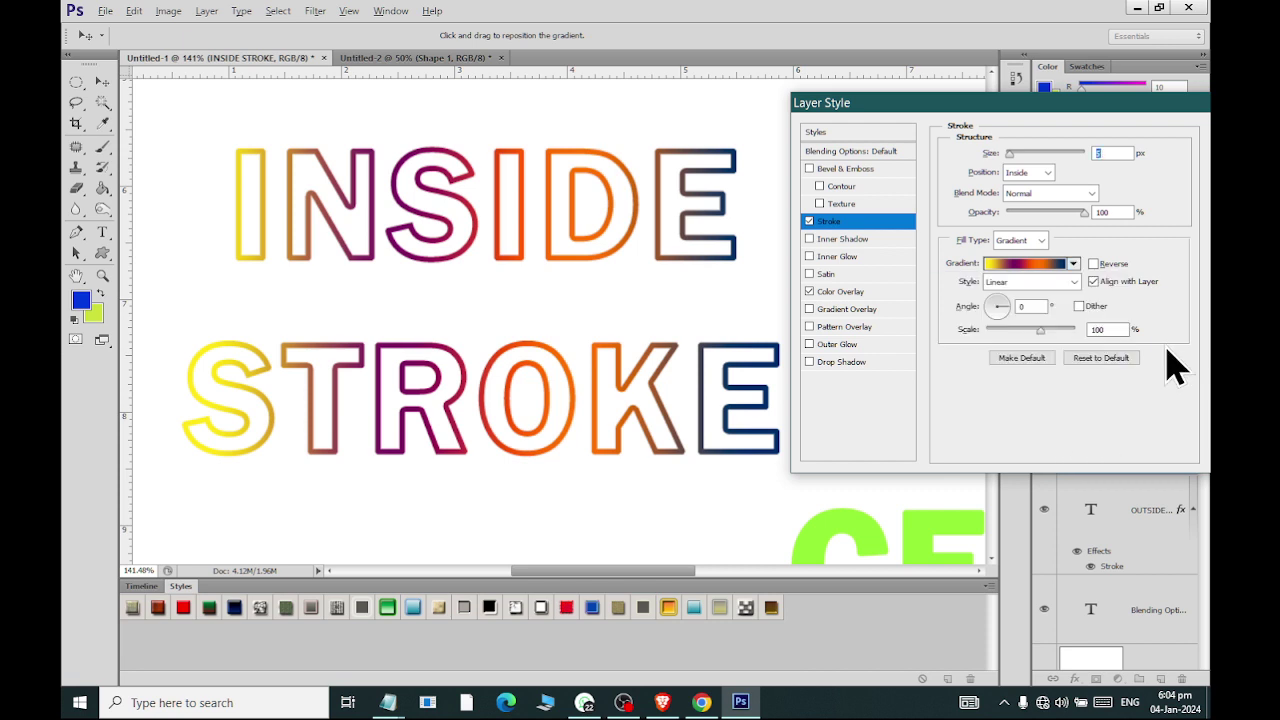
{"action": "left_click", "coordinate": [1038, 285]}
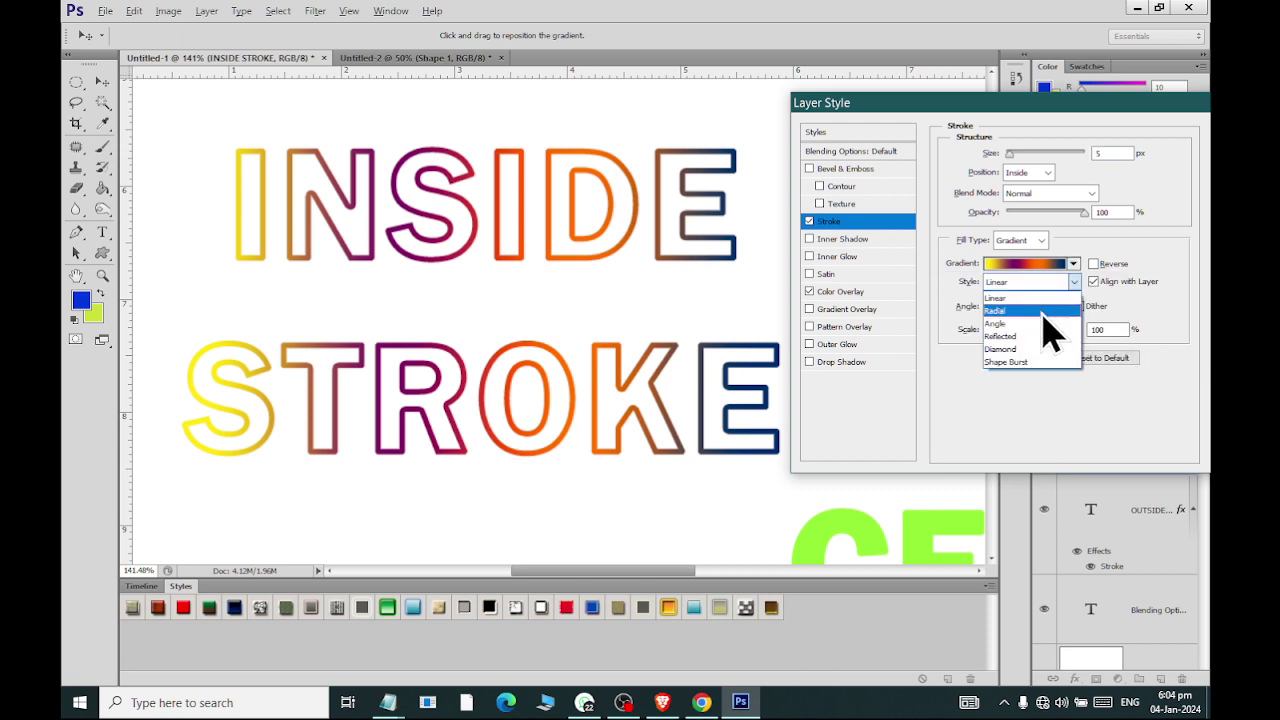
{"action": "left_click", "coordinate": [1042, 302]}
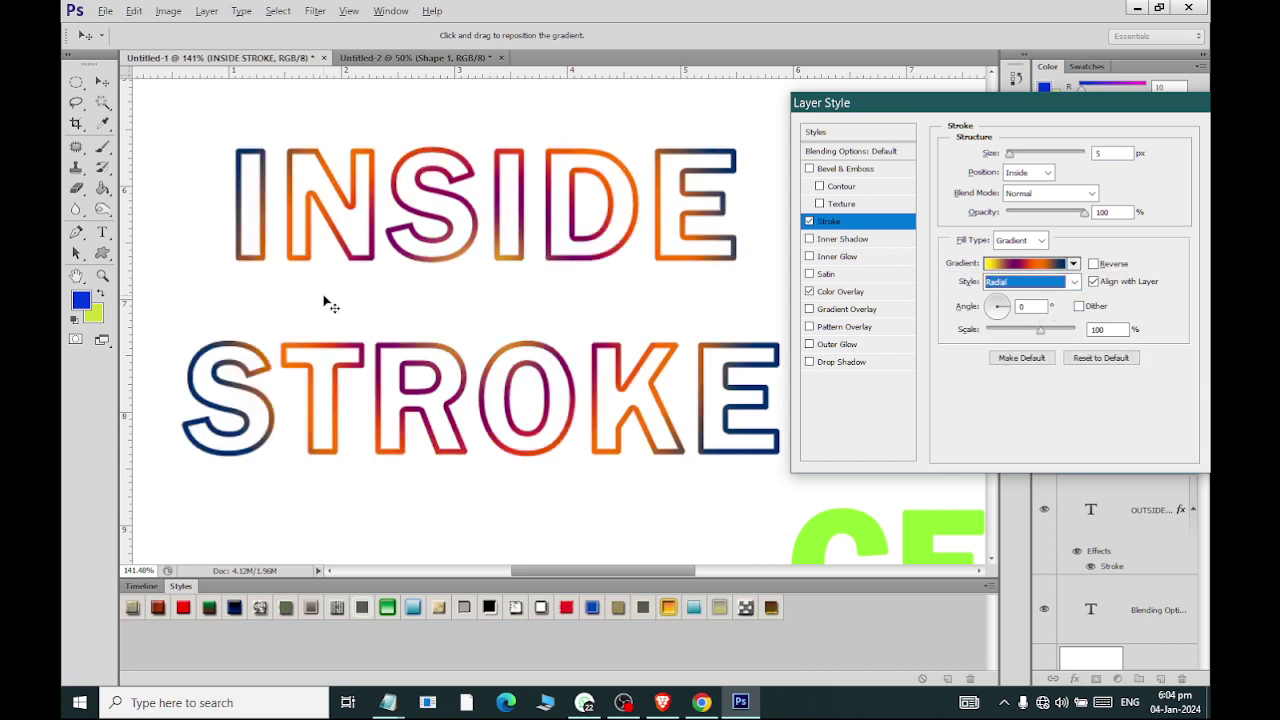
{"action": "left_click", "coordinate": [1030, 282]}
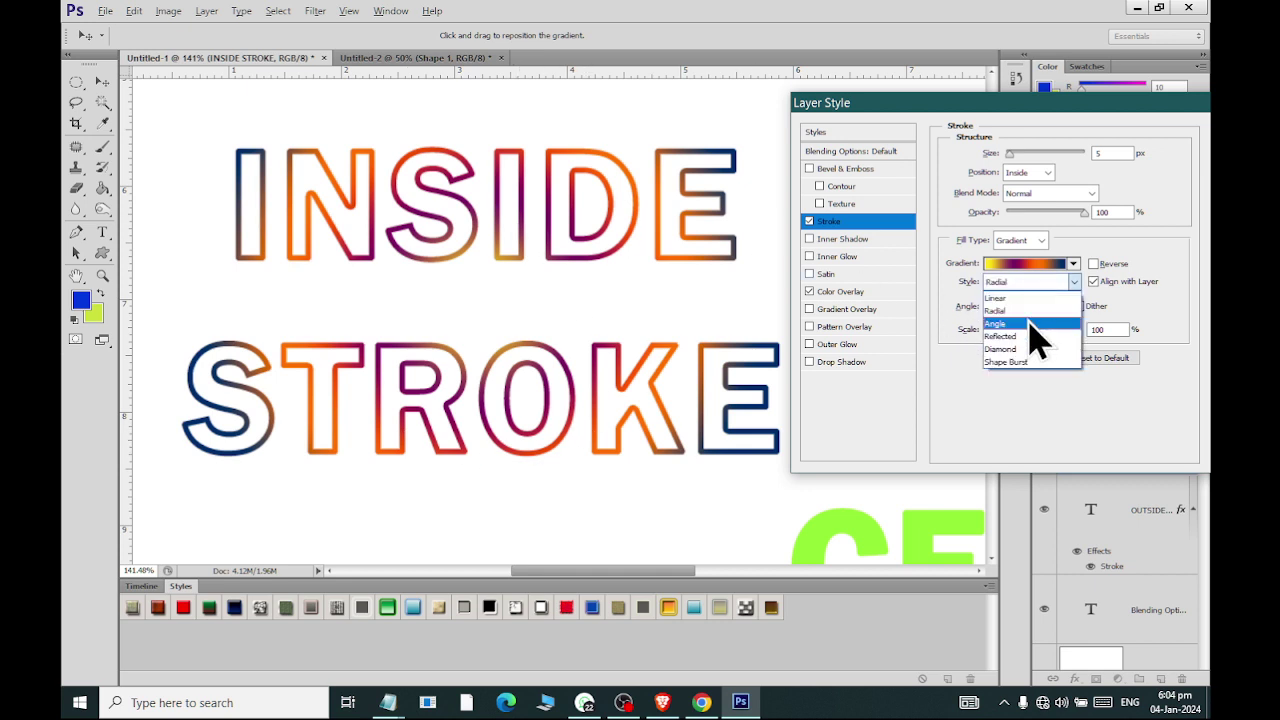
{"action": "left_click", "coordinate": [1030, 320]}
{"action": "left_click", "coordinate": [1035, 283]}
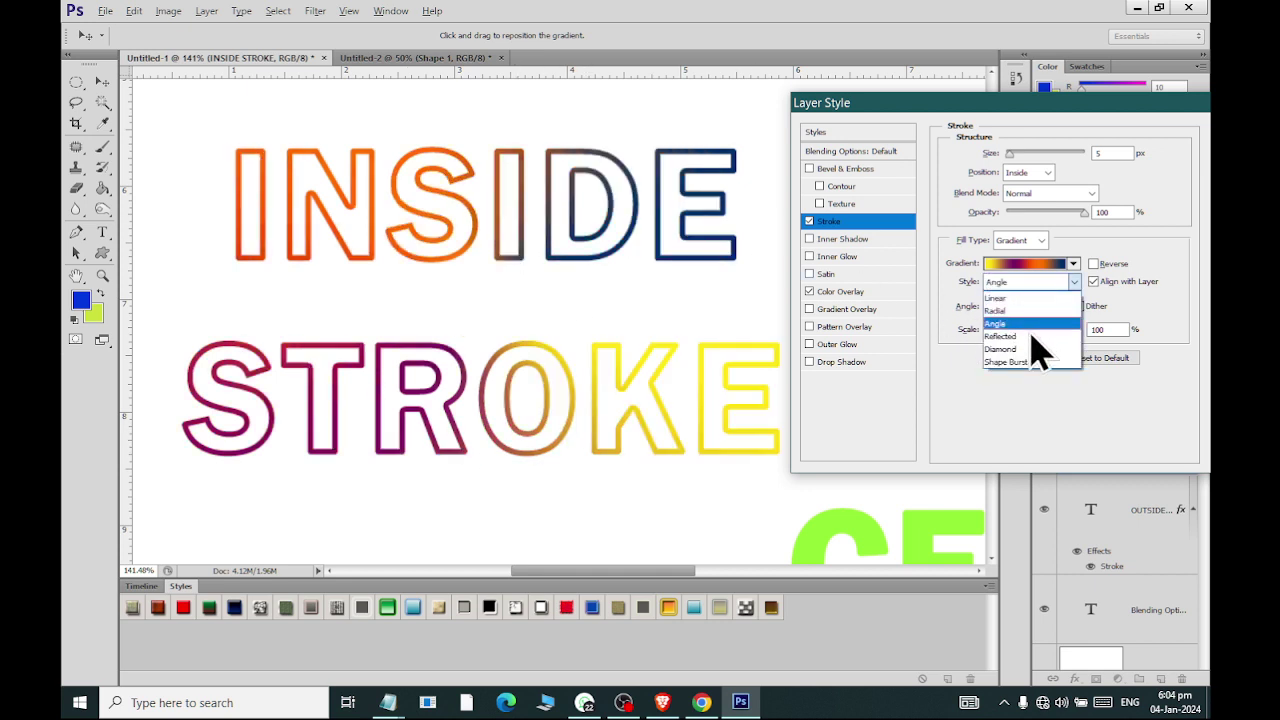
{"action": "left_click", "coordinate": [1033, 337]}
{"action": "left_click", "coordinate": [1030, 282]}
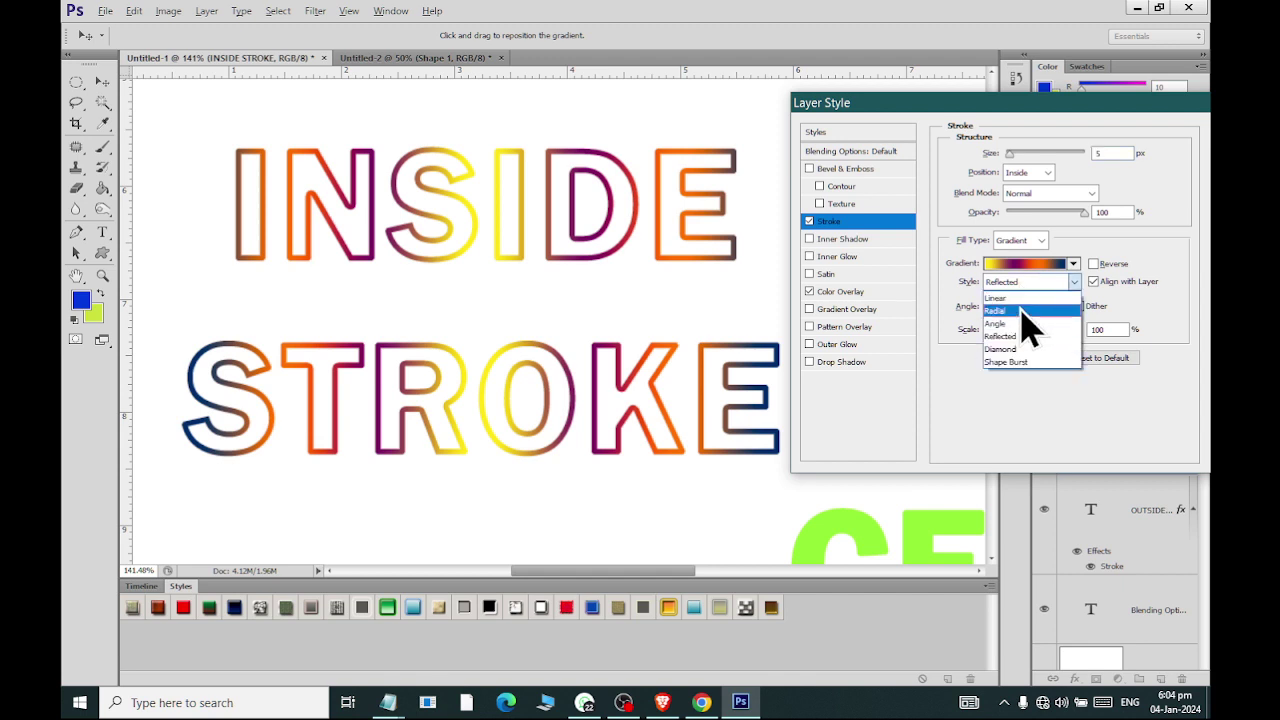
{"action": "left_click", "coordinate": [1030, 355]}
{"action": "left_click", "coordinate": [1030, 282]}
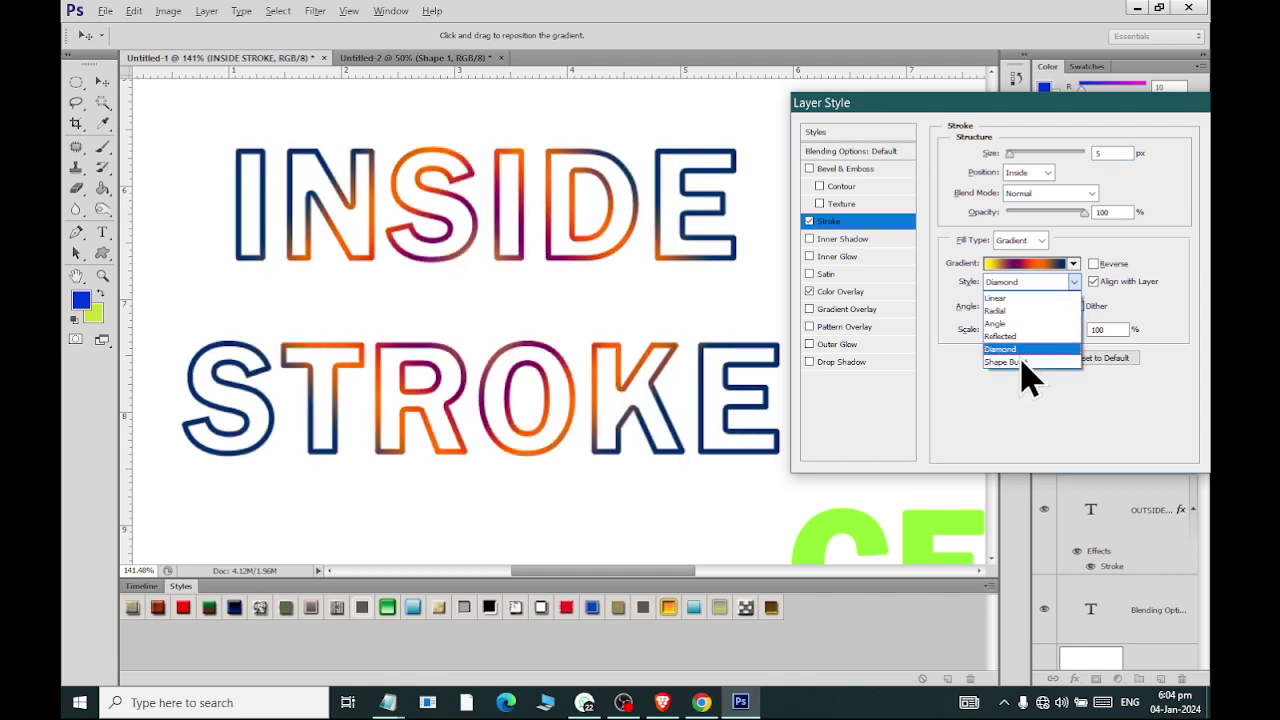
{"action": "left_click", "coordinate": [1030, 372]}
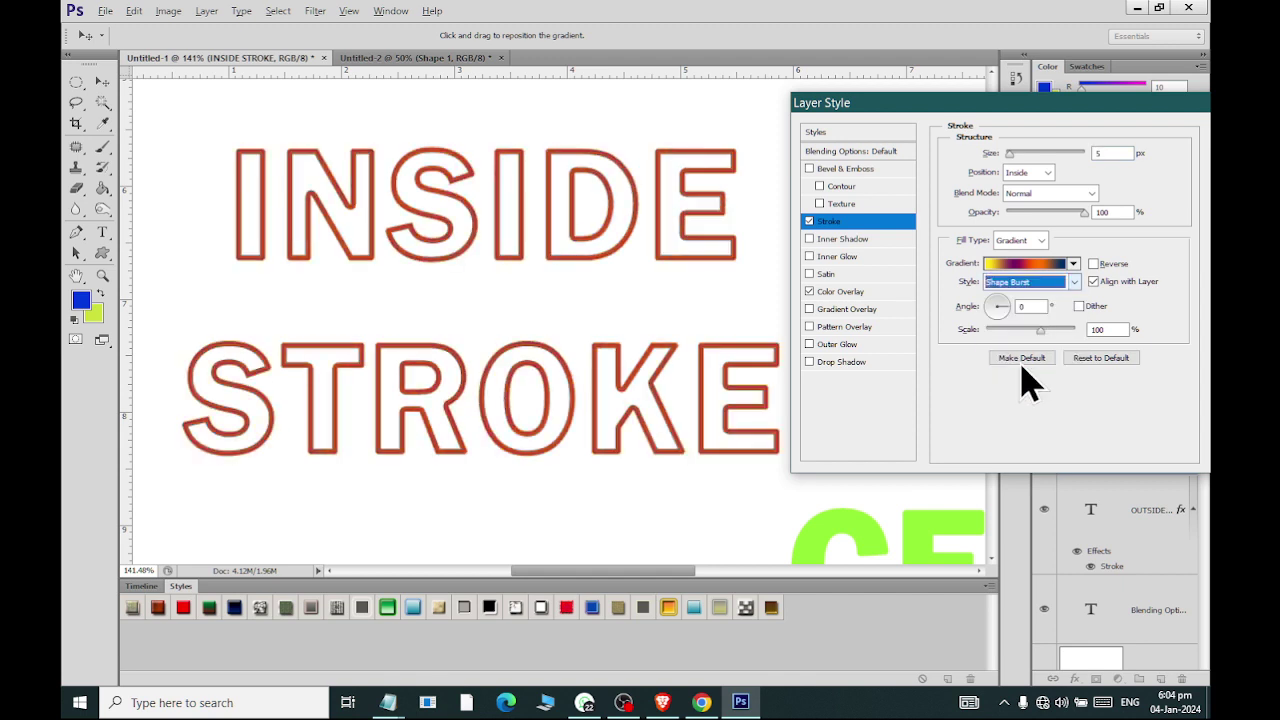
{"action": "left_click", "coordinate": [1025, 285]}
{"action": "left_click", "coordinate": [1020, 304]}
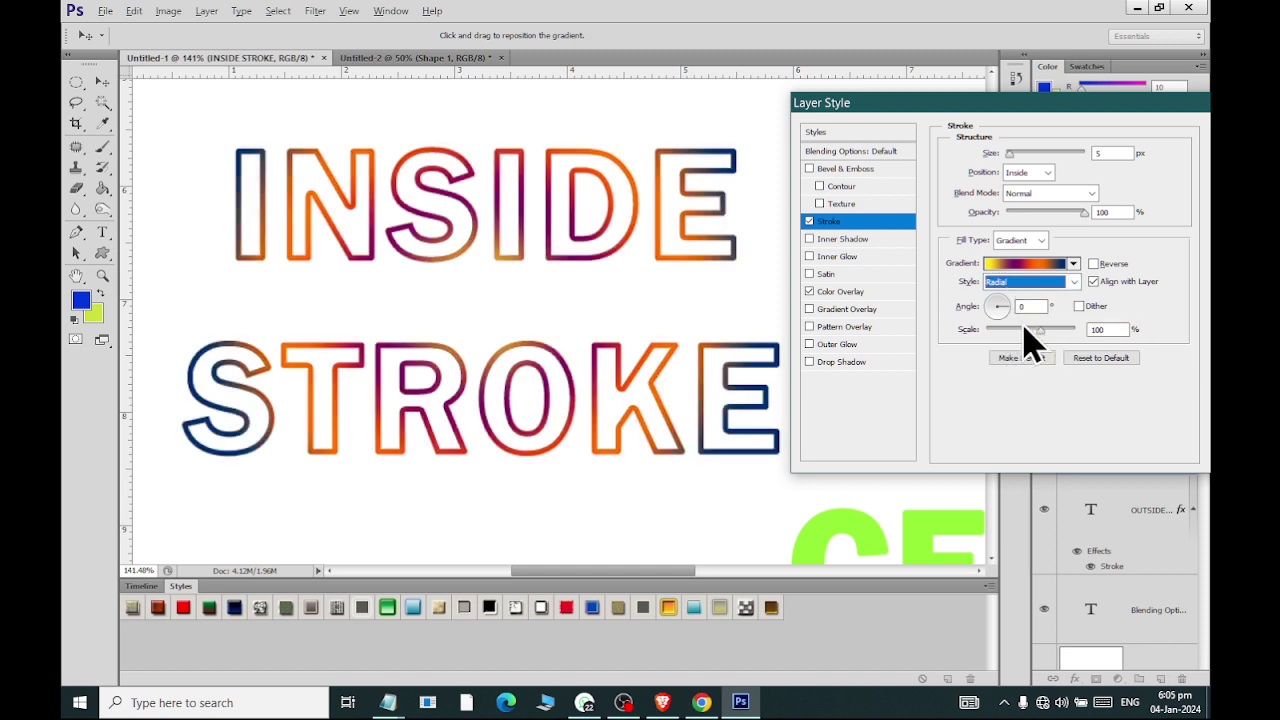
- Set the stroke gradient angle to 152° and its style to Linear
{"action": "left_click_drag", "start_coordinate": [998, 308], "coordinate": [1011, 327]}
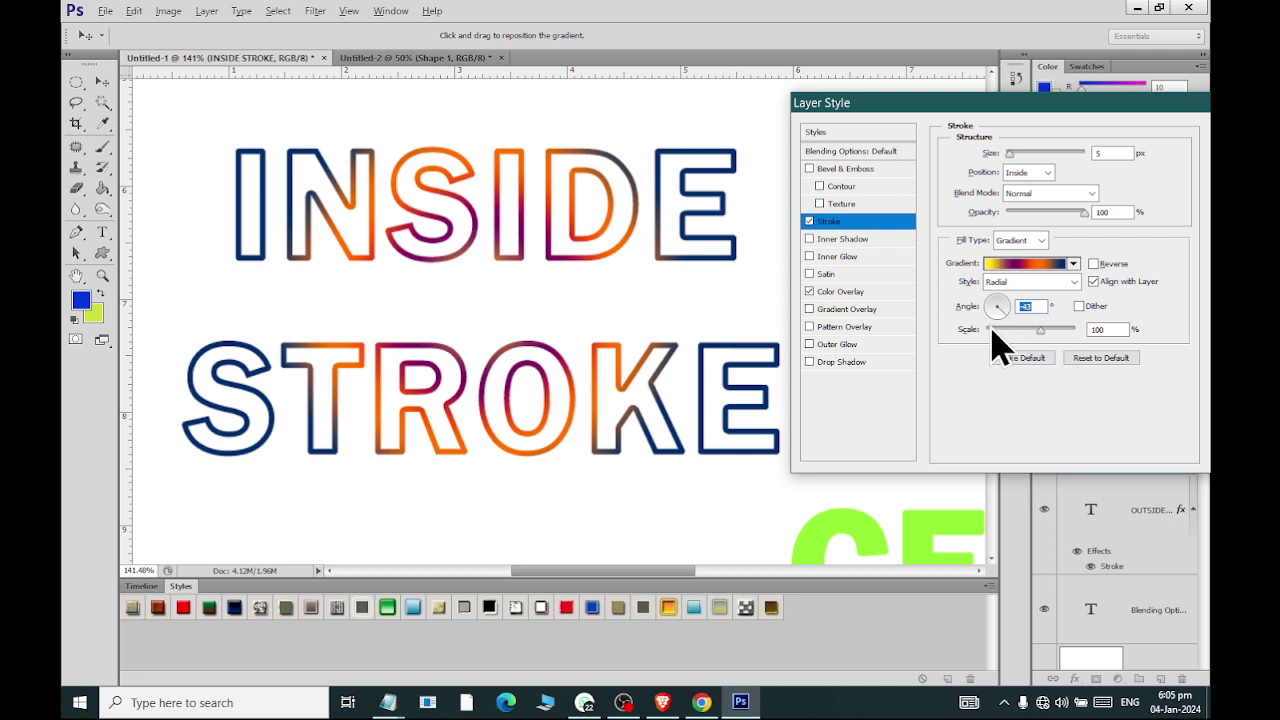
{"action": "left_click", "coordinate": [990, 303]}
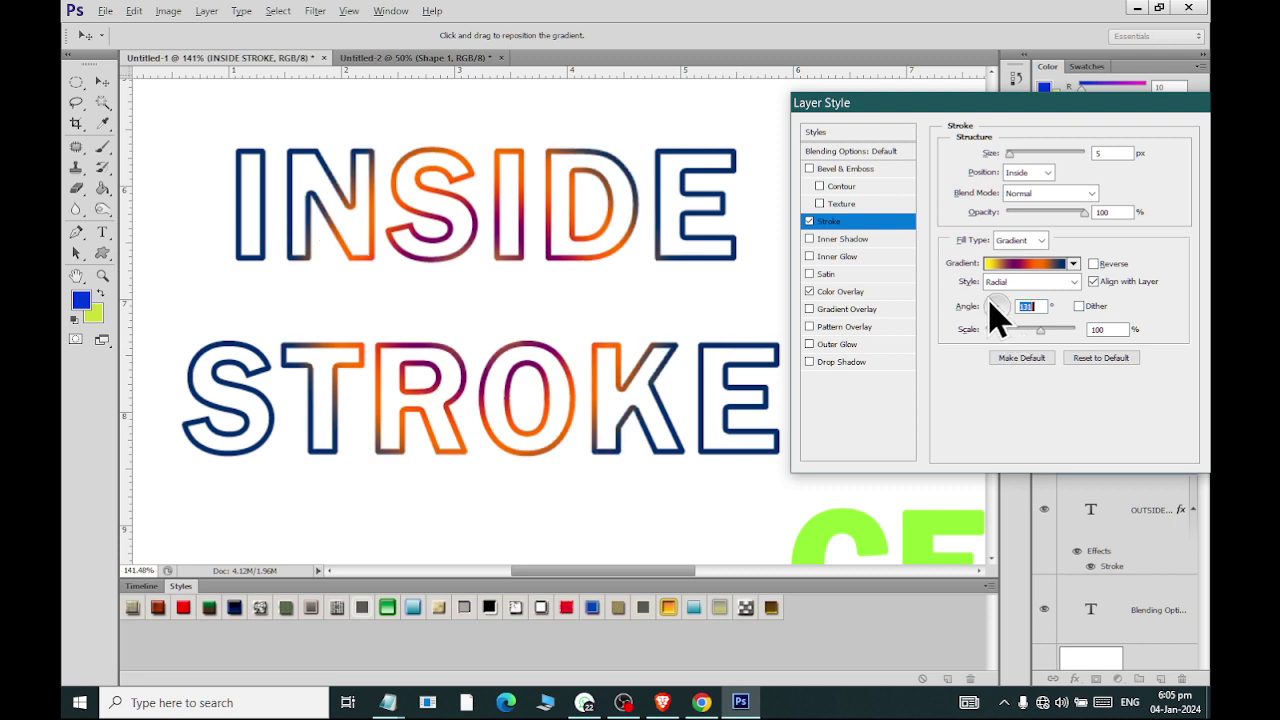
{"action": "left_click", "coordinate": [1009, 307]}
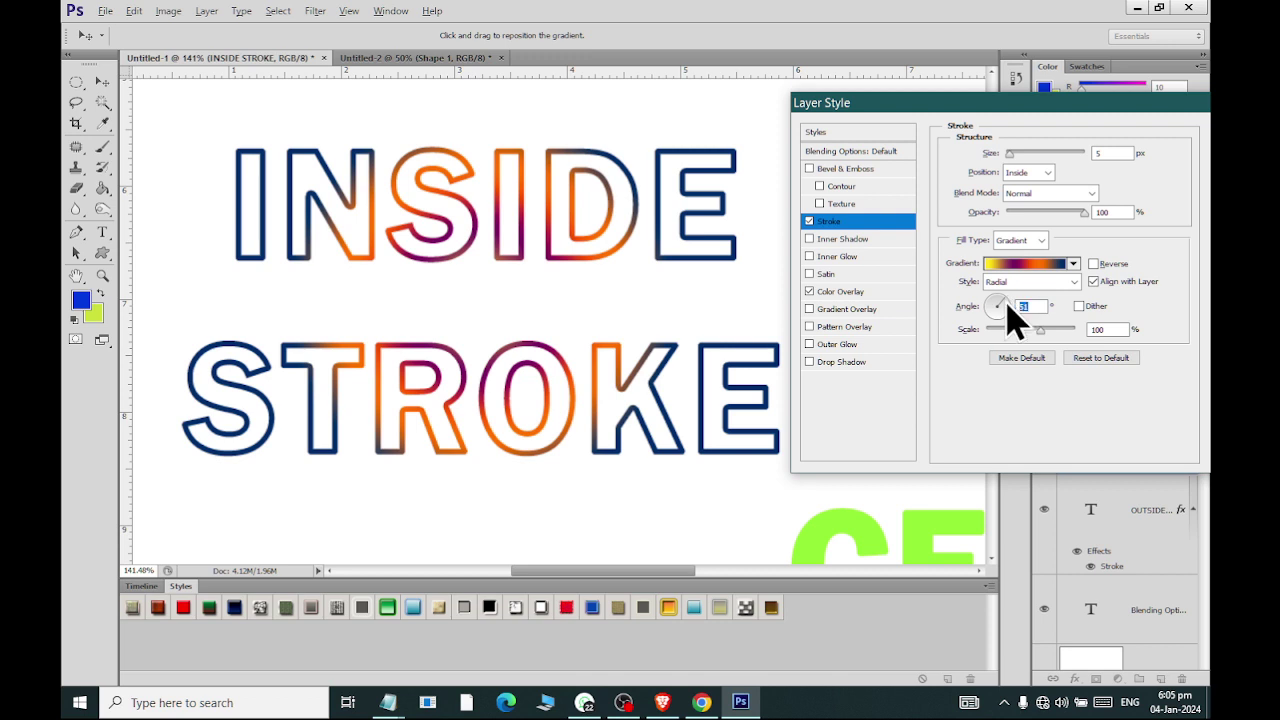
{"action": "left_click", "coordinate": [990, 302]}
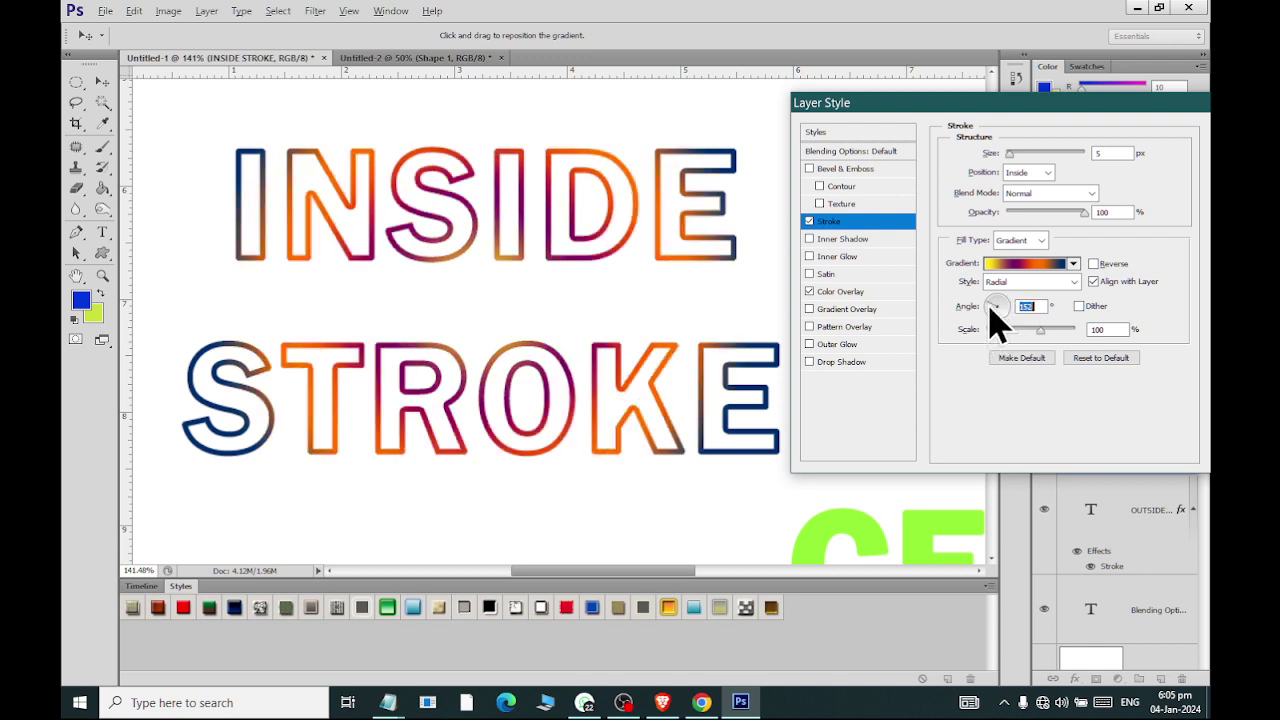
{"action": "left_click", "coordinate": [1025, 282]}
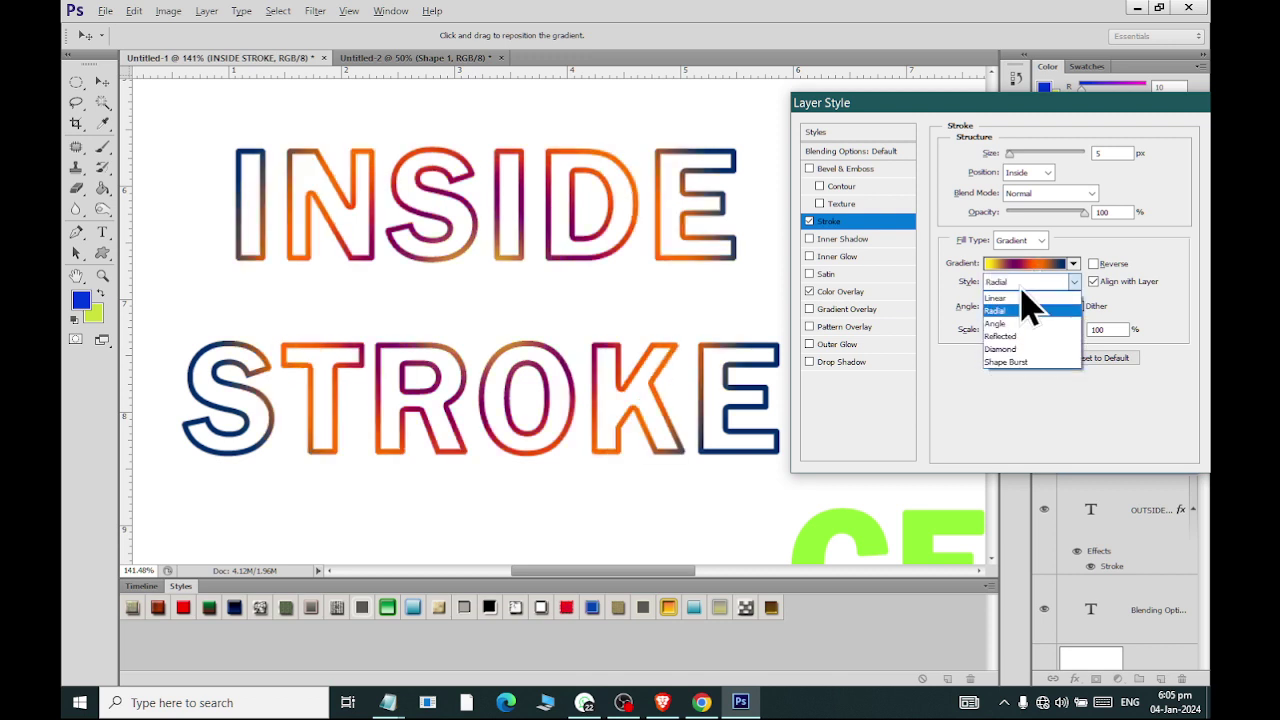
{"action": "left_click", "coordinate": [1022, 295]}
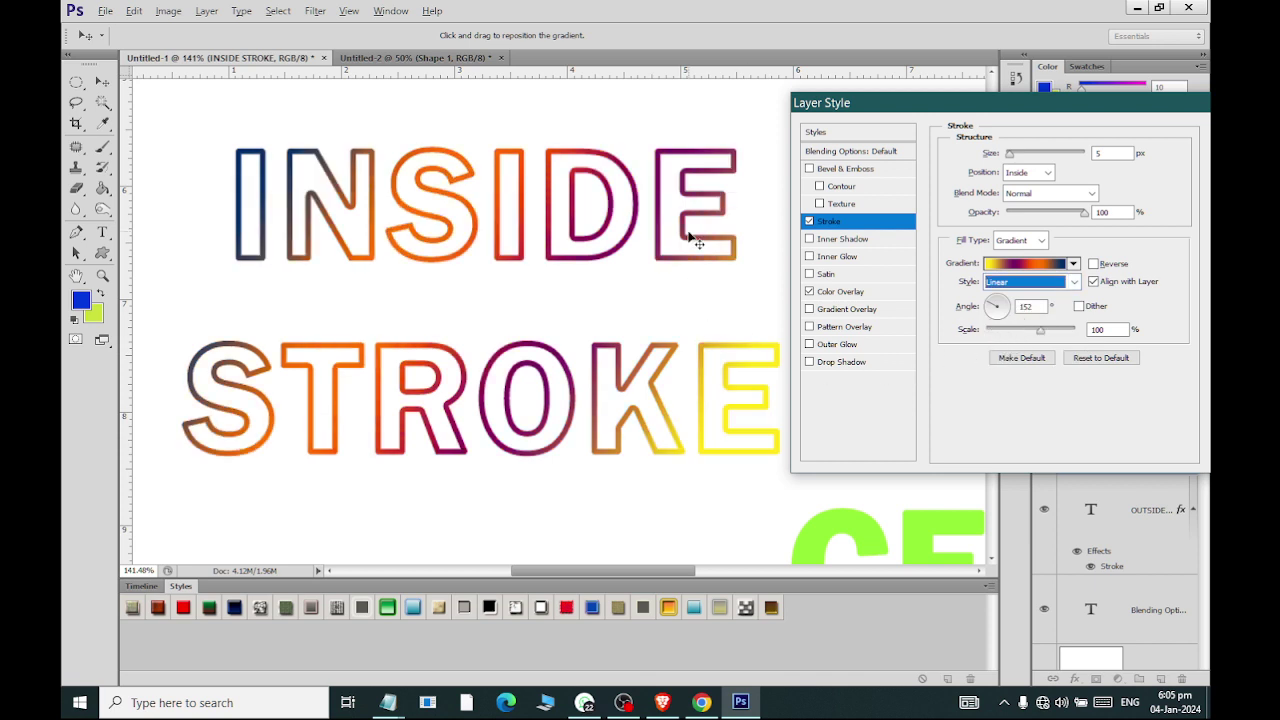
- Set the stroke gradient angle to -60° and scale to about 120%, then enable Drop Shadow
{"action": "left_click", "coordinate": [1005, 312]}
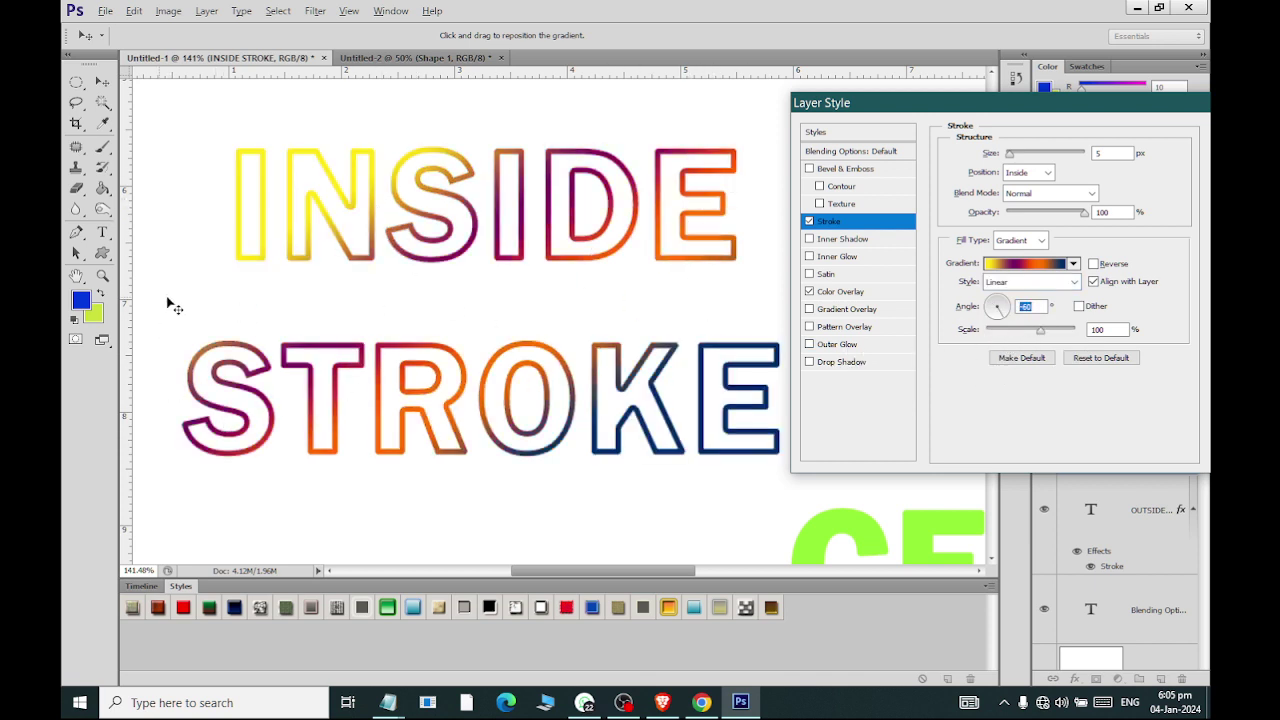
{"action": "left_click_drag", "start_coordinate": [1038, 333], "coordinate": [955, 368]}
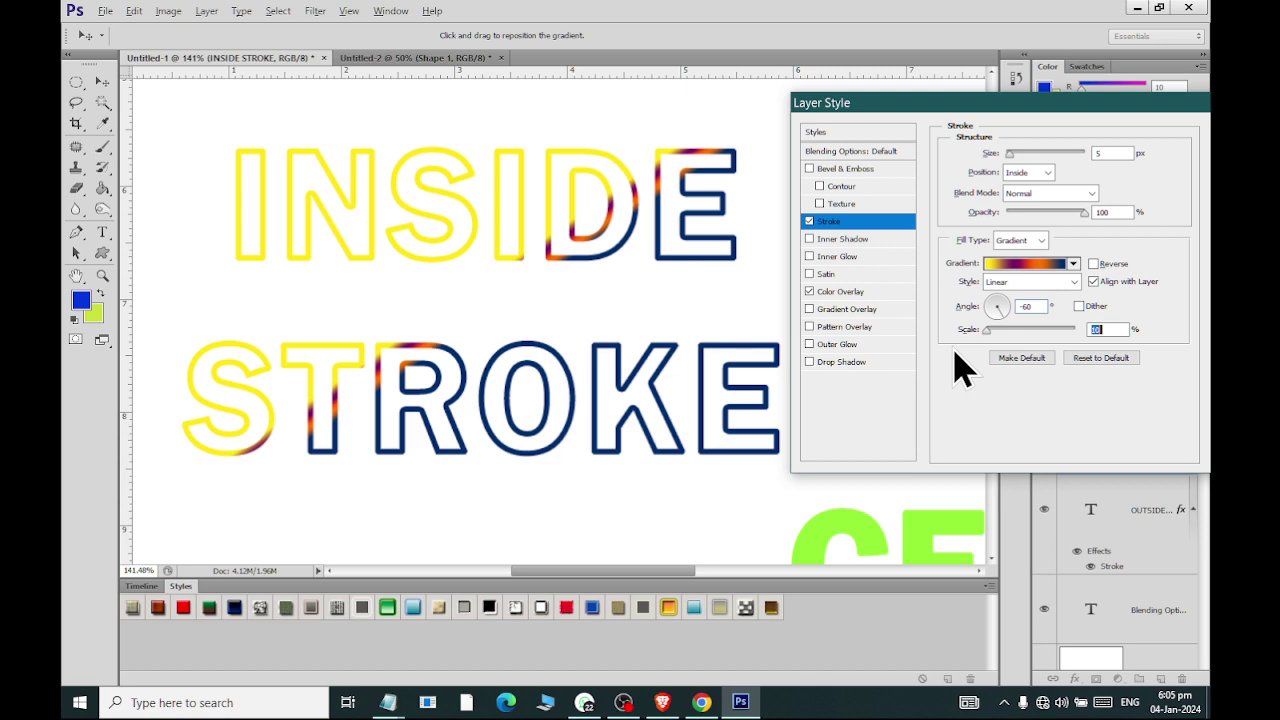
{"action": "left_click_drag", "start_coordinate": [987, 330], "coordinate": [1140, 330]}
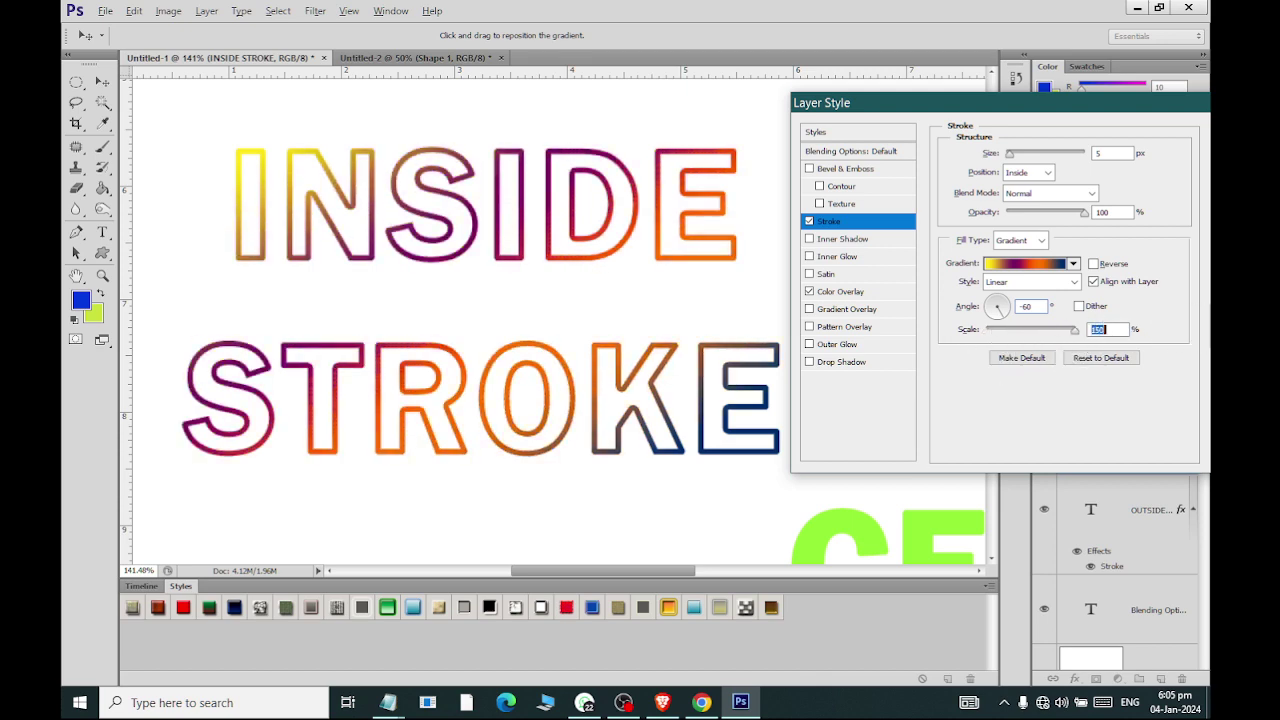
{"action": "key", "text": "ctrl+z"}
{"action": "key", "text": "ctrl+z"}
{"action": "key", "text": "ctrl+z"}
{"action": "key", "text": "ctrl+z"}
{"action": "key", "text": "ctrl+z"}
{"action": "key", "text": "ctrl+z"}
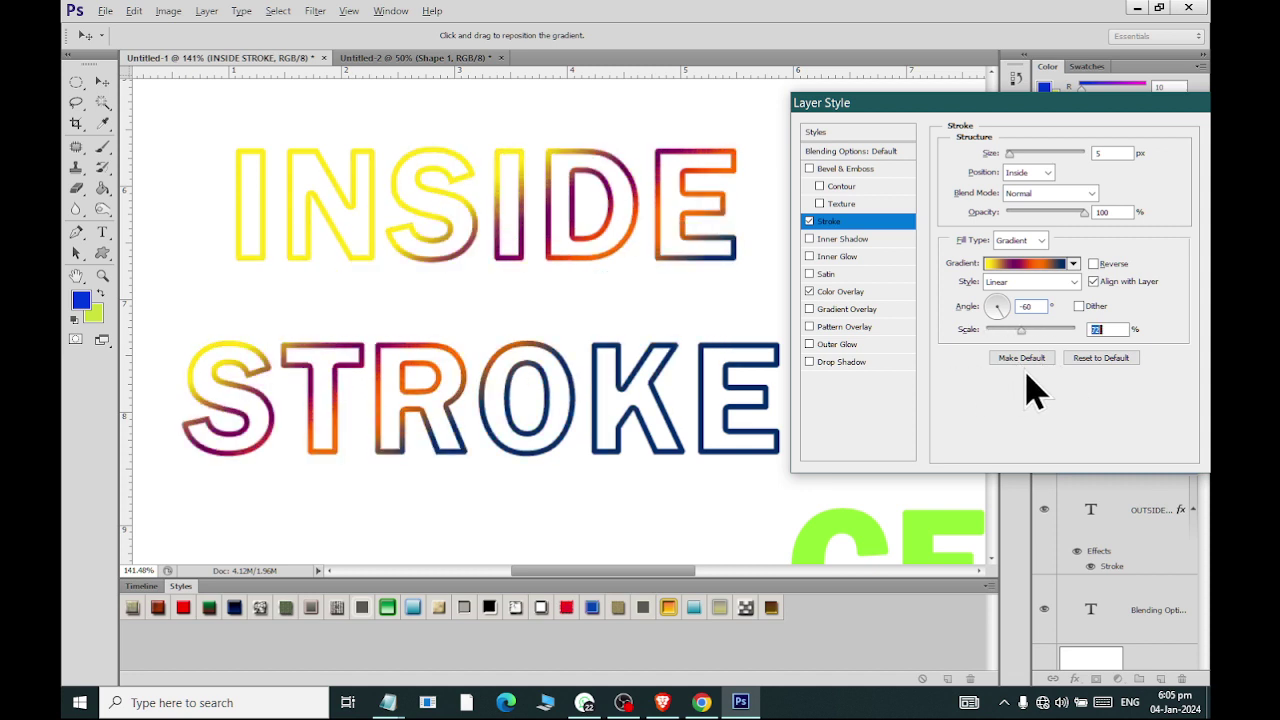
{"action": "left_click_drag", "start_coordinate": [1007, 390], "coordinate": [1065, 390]}
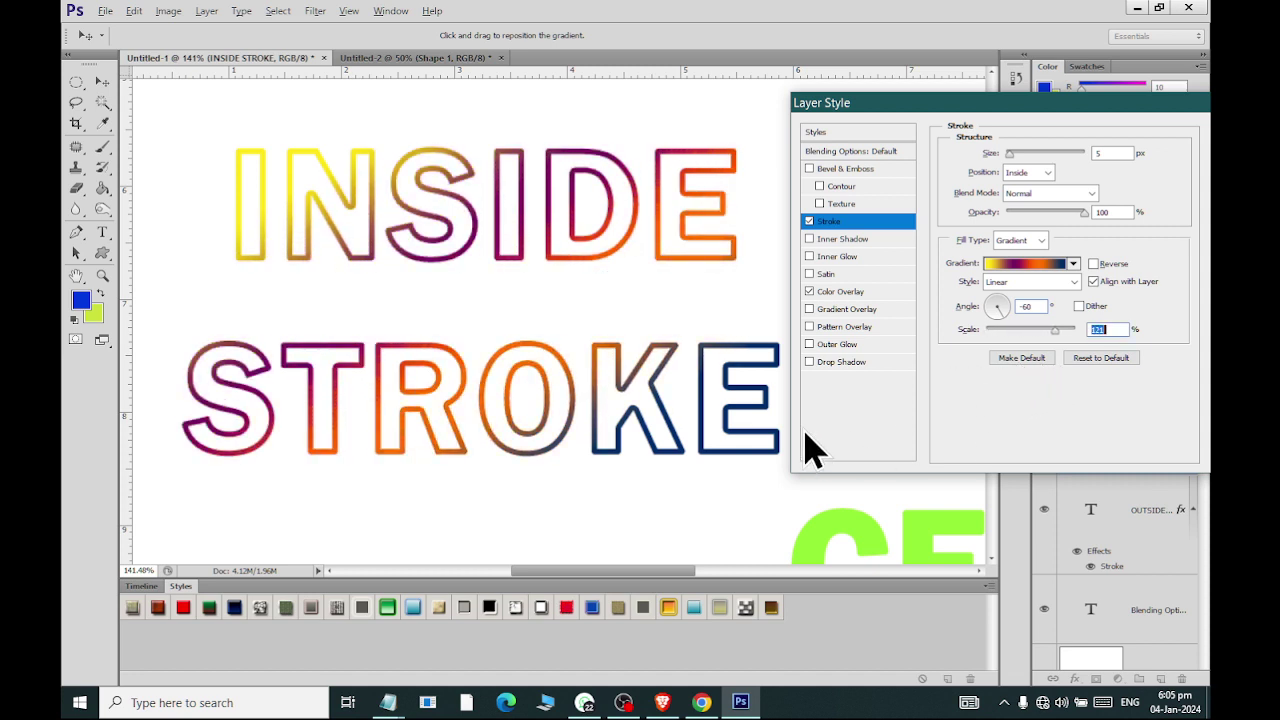
{"action": "left_click", "coordinate": [809, 363]}
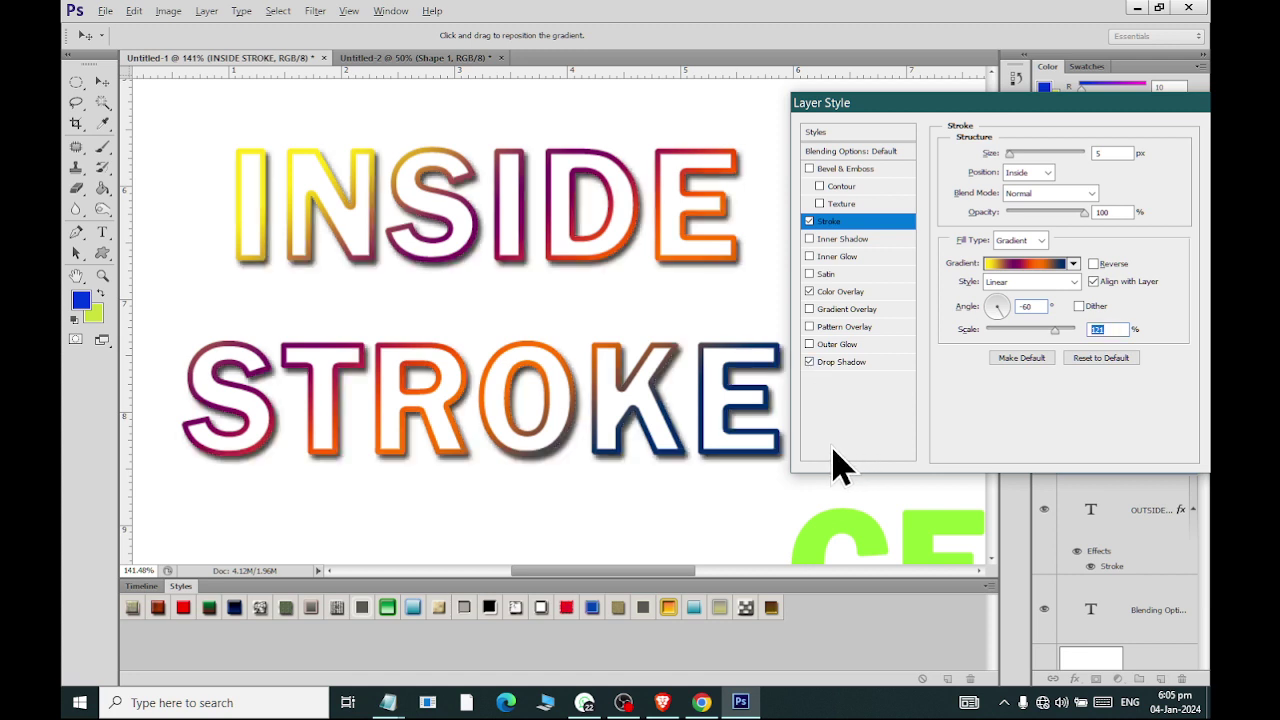
- Change the Color Overlay colour to a near-white fafaf8
{"action": "left_click", "coordinate": [838, 292]}
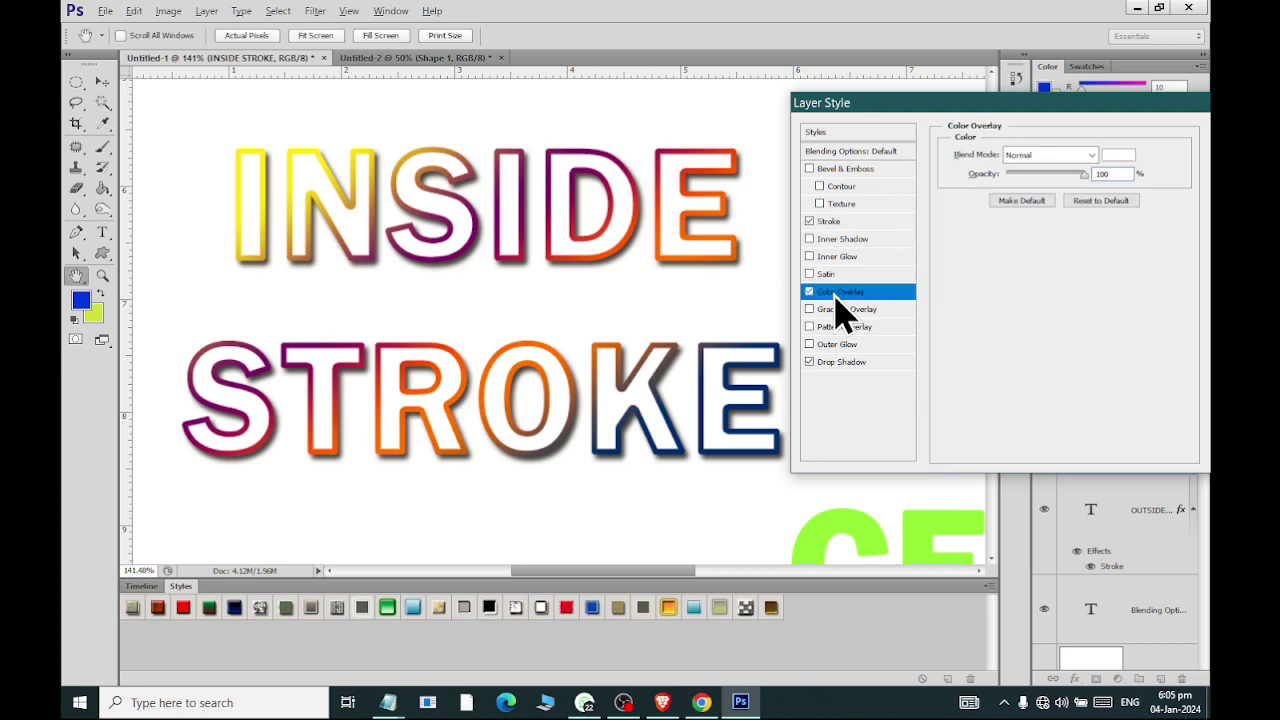
{"action": "left_click", "coordinate": [1117, 156]}
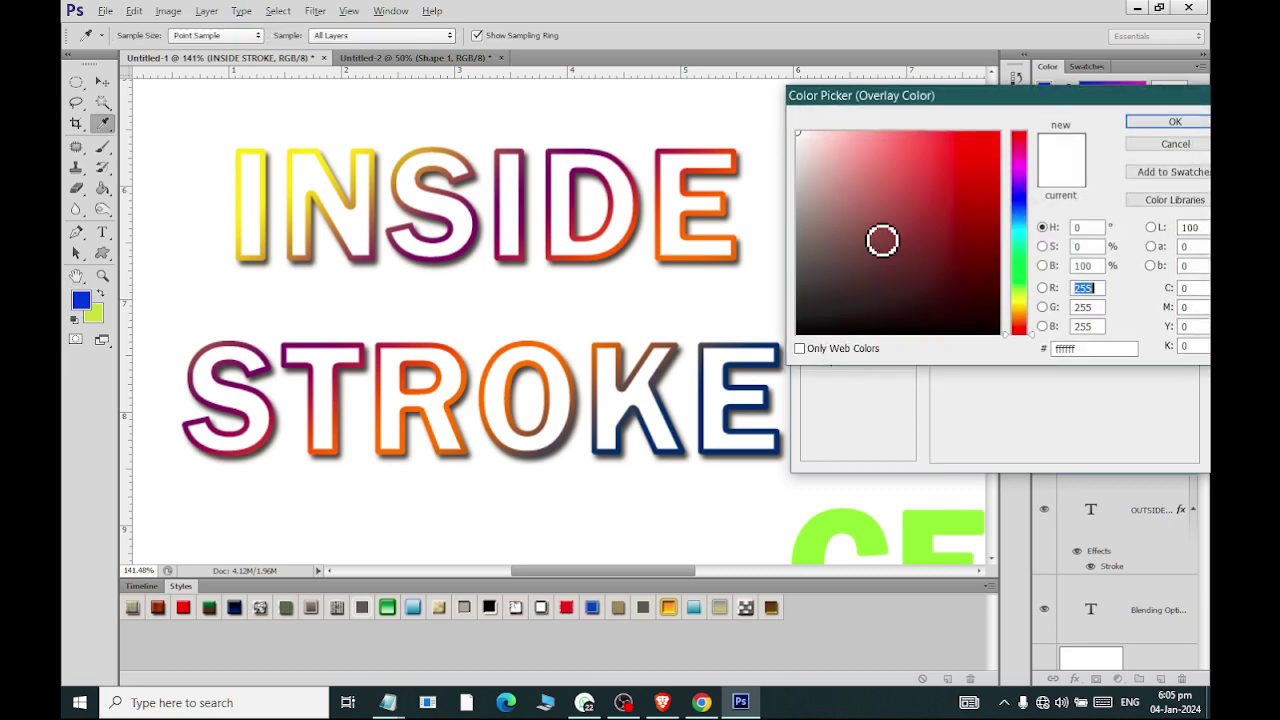
{"action": "left_click", "coordinate": [799, 156]}
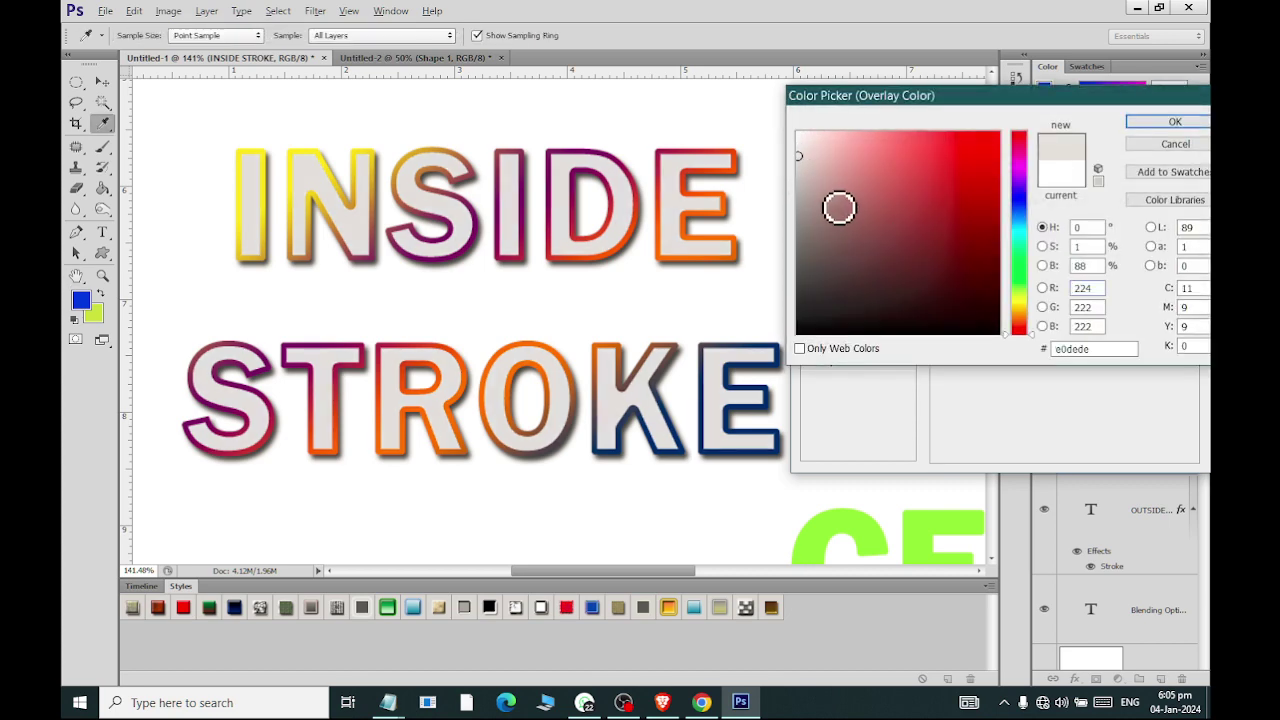
{"action": "left_click_drag", "start_coordinate": [825, 220], "coordinate": [808, 357]}
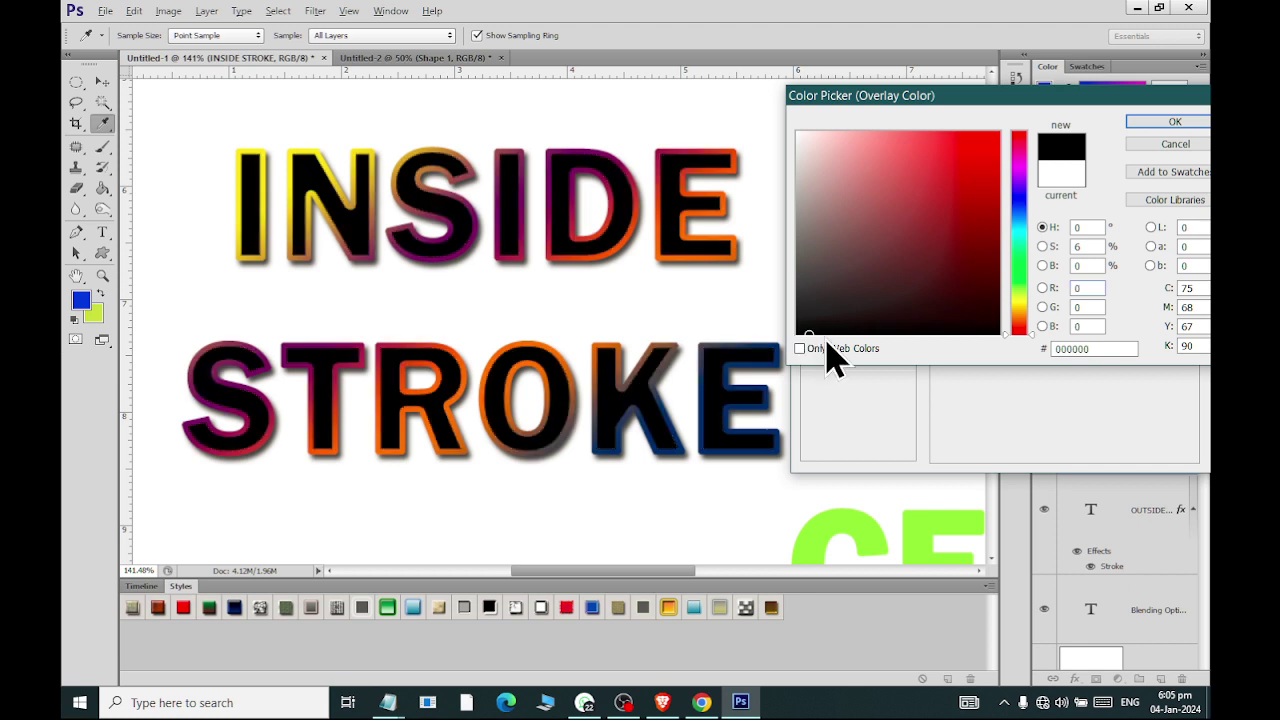
{"action": "mouse_move", "coordinate": [935, 130]}
{"action": "left_mouse_down"}
{"action": "mouse_move", "coordinate": [960, 160]}
{"action": "mouse_move", "coordinate": [799, 135]}
{"action": "left_mouse_up"}
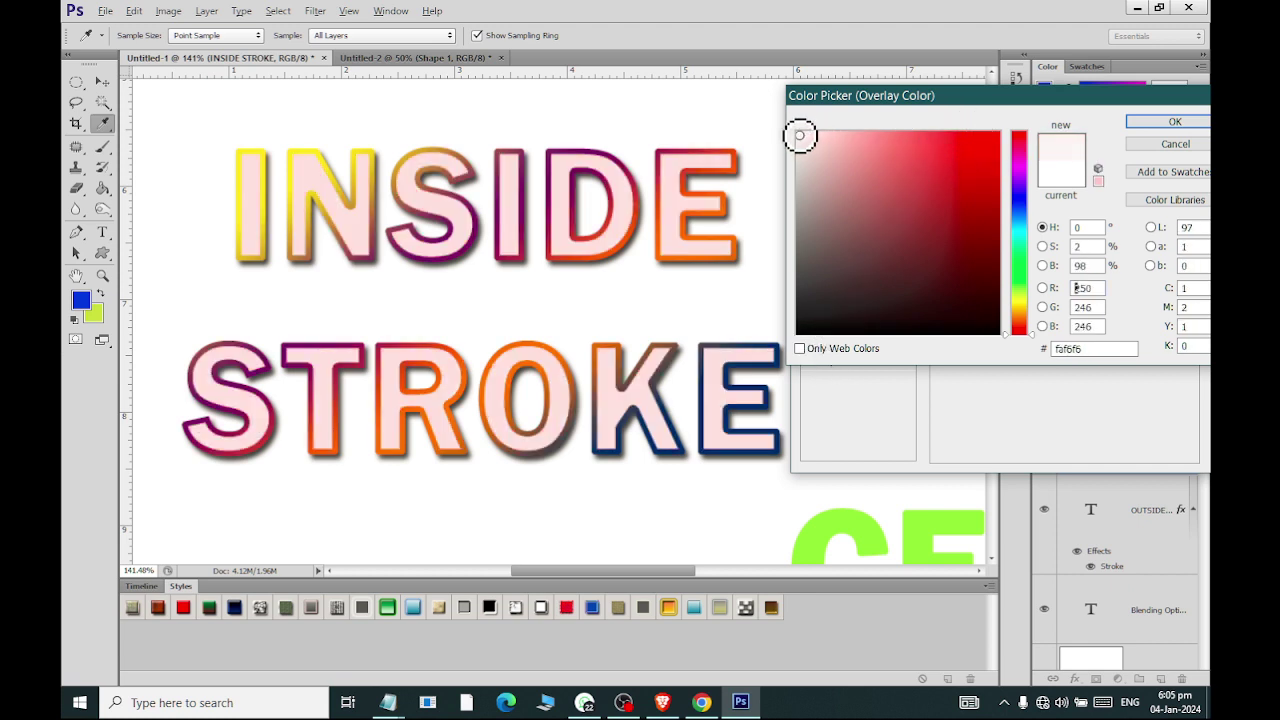
{"action": "left_click", "coordinate": [1170, 122]}
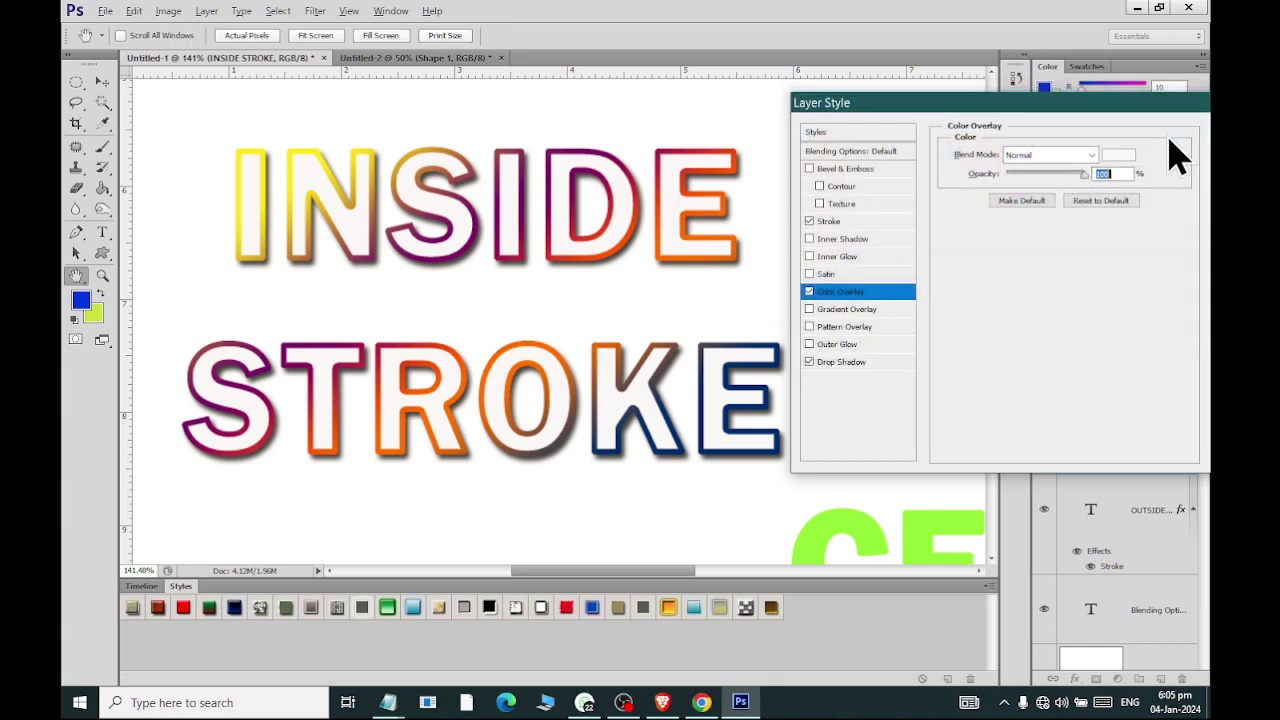
- Widen the drop shadow spread to about 51% and apply the layer style
{"action": "left_click", "coordinate": [848, 362]}
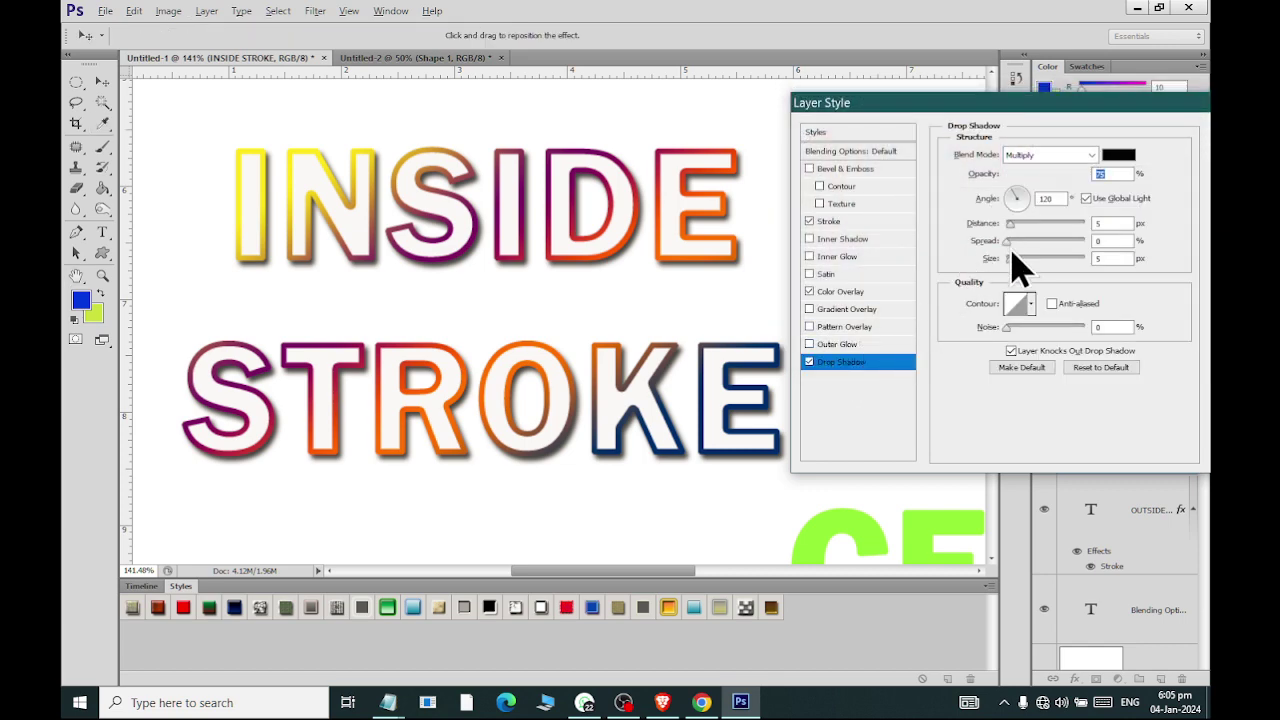
{"action": "mouse_move", "coordinate": [1008, 243]}
{"action": "left_mouse_down"}
{"action": "mouse_move", "coordinate": [1048, 250]}
{"action": "mouse_move", "coordinate": [1010, 270]}
{"action": "left_mouse_up"}
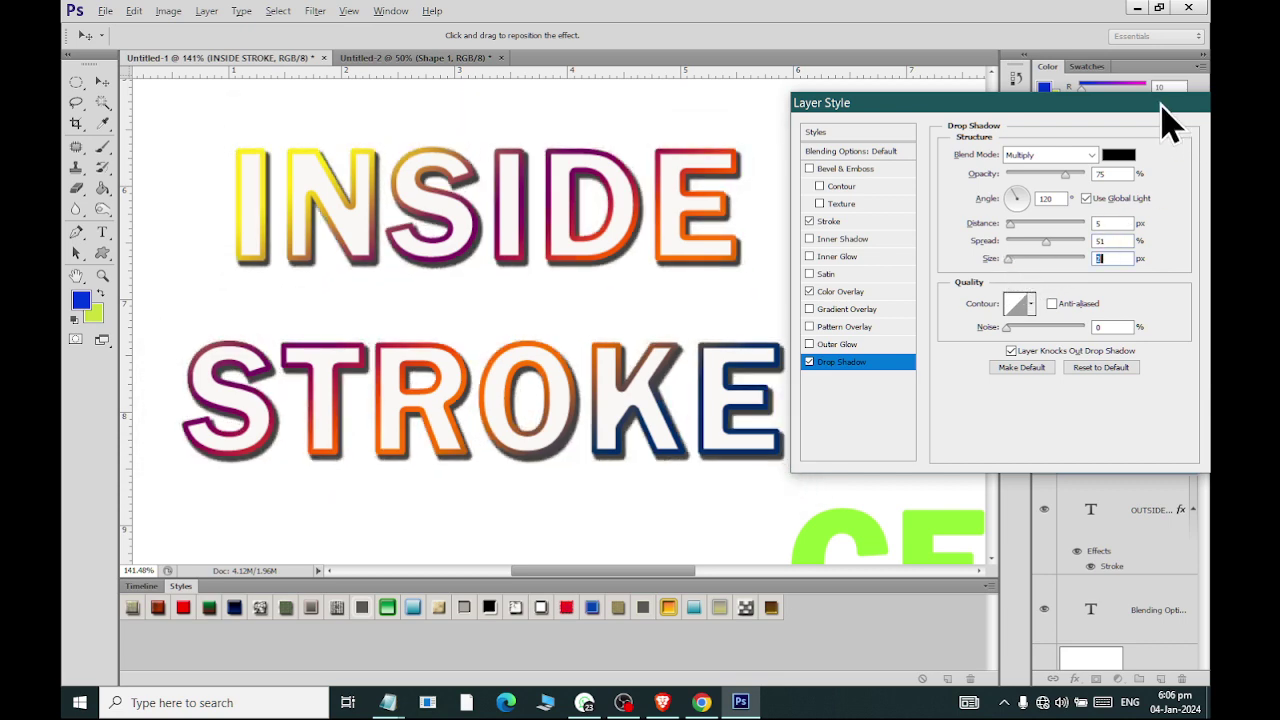
{"action": "left_click_drag", "start_coordinate": [1166, 103], "coordinate": [825, 95]}
{"action": "left_click", "coordinate": [905, 160]}
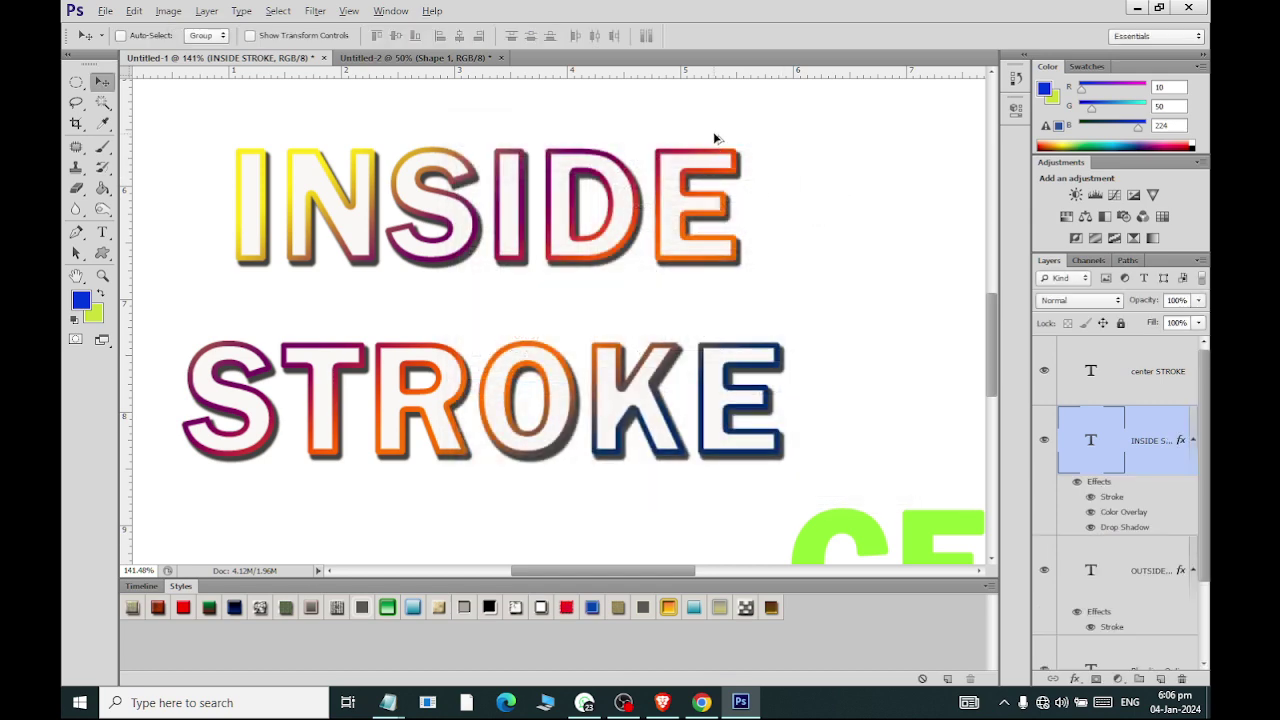
- Navigate the canvas to the CENTER STROKE text and select its layer
{"action": "scroll", "coordinate": [725, 180], "scroll_direction": "down", "scroll_amount": 2, "text": "alt"}
{"action": "scroll", "coordinate": [728, 184], "scroll_direction": "down", "scroll_amount": 1, "text": "alt"}
{"action": "scroll", "coordinate": [731, 186], "scroll_direction": "down", "scroll_amount": 1, "text": "alt"}
{"action": "scroll", "coordinate": [731, 184], "scroll_direction": "right", "scroll_amount": 2}
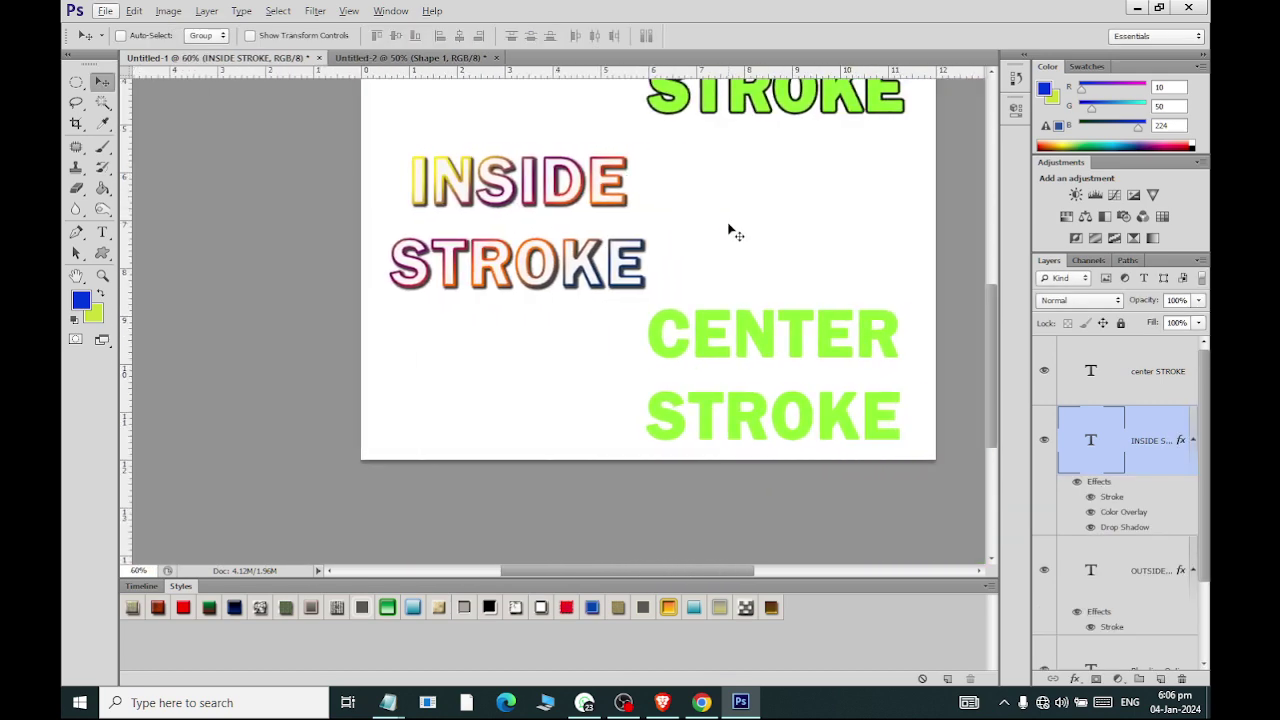
{"action": "scroll", "coordinate": [731, 229], "scroll_direction": "left", "scroll_amount": 2}
{"action": "scroll", "coordinate": [734, 246], "scroll_direction": "right", "scroll_amount": 1}
{"action": "scroll", "coordinate": [734, 243], "scroll_direction": "right", "scroll_amount": 2}
{"action": "scroll", "coordinate": [724, 234], "scroll_direction": "up", "scroll_amount": 3}
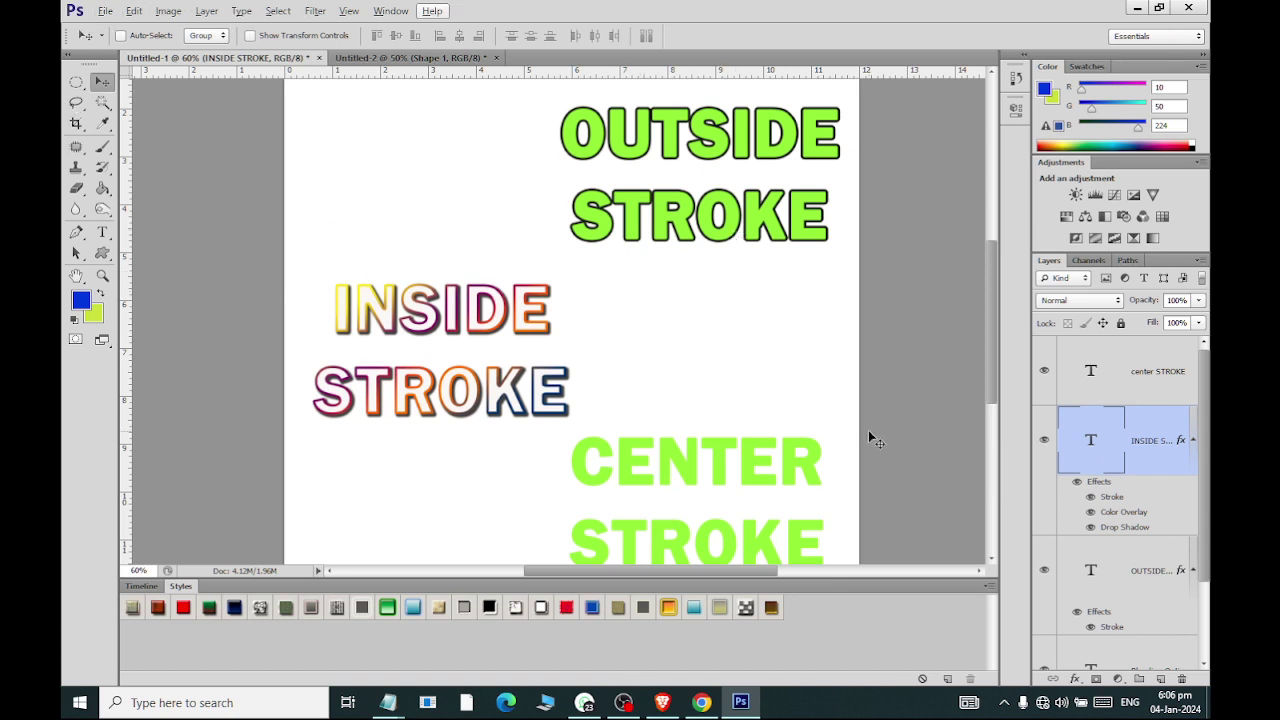
{"action": "scroll", "coordinate": [772, 400], "scroll_direction": "down", "scroll_amount": 2}
{"action": "scroll", "coordinate": [771, 397], "scroll_direction": "down", "scroll_amount": 1}
{"action": "scroll", "coordinate": [785, 403], "scroll_direction": "up", "scroll_amount": 1}
{"action": "scroll", "coordinate": [785, 403], "scroll_direction": "up", "scroll_amount": 1}
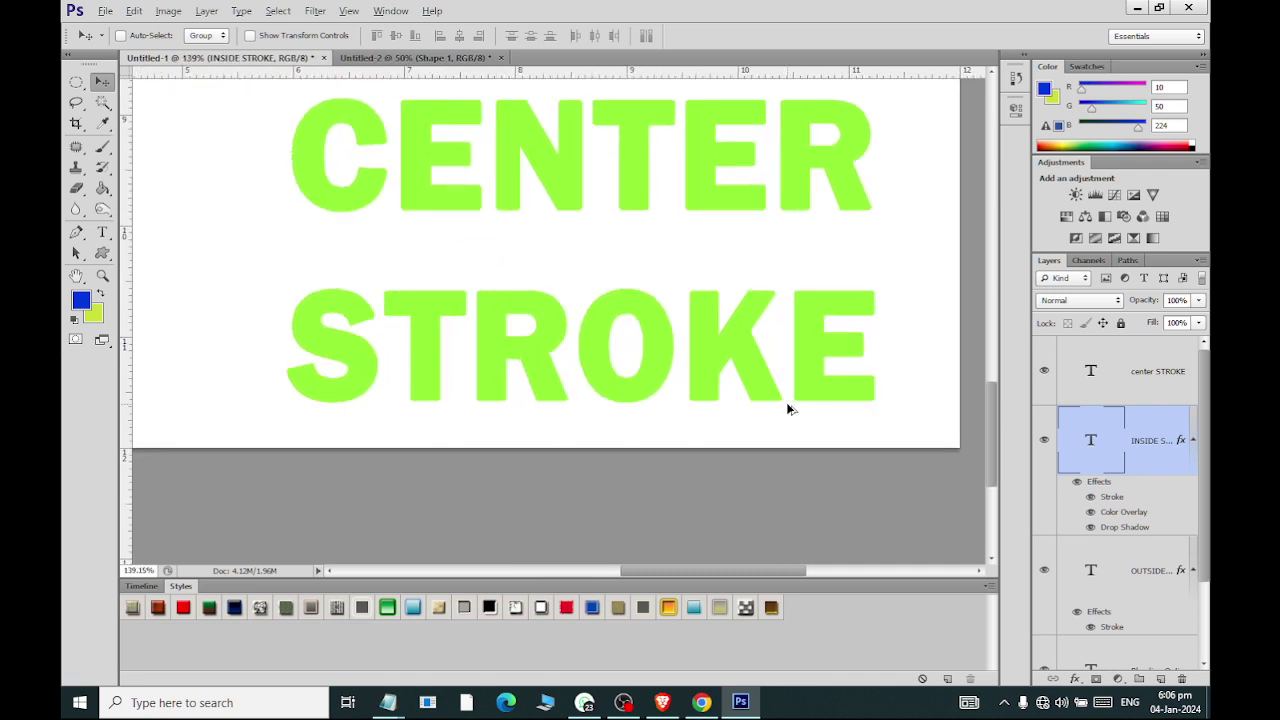
{"action": "scroll", "coordinate": [786, 402], "scroll_direction": "up", "scroll_amount": 1}
{"action": "scroll", "coordinate": [790, 405], "scroll_direction": "up", "scroll_amount": 1}
{"action": "left_click", "coordinate": [1185, 357]}
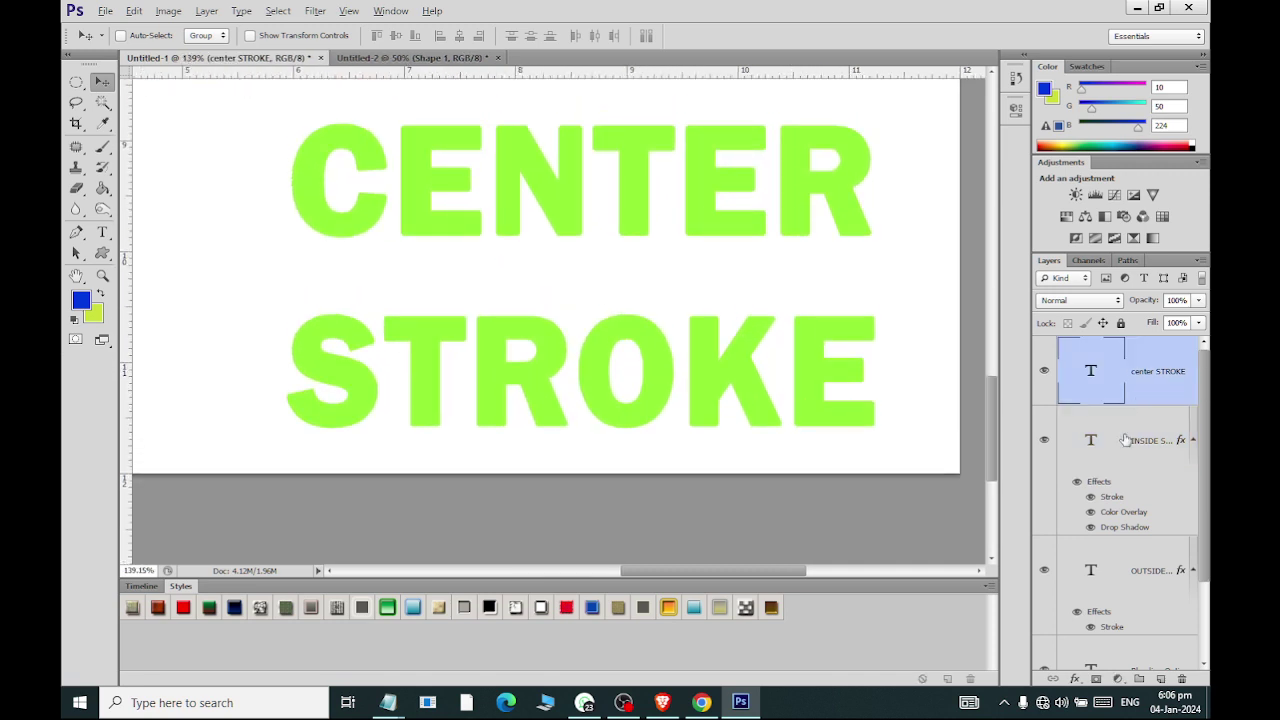
- Add a Stroke effect to CENTER STROKE through Blending Options, positioned at Center
{"action": "left_click", "coordinate": [1075, 681]}
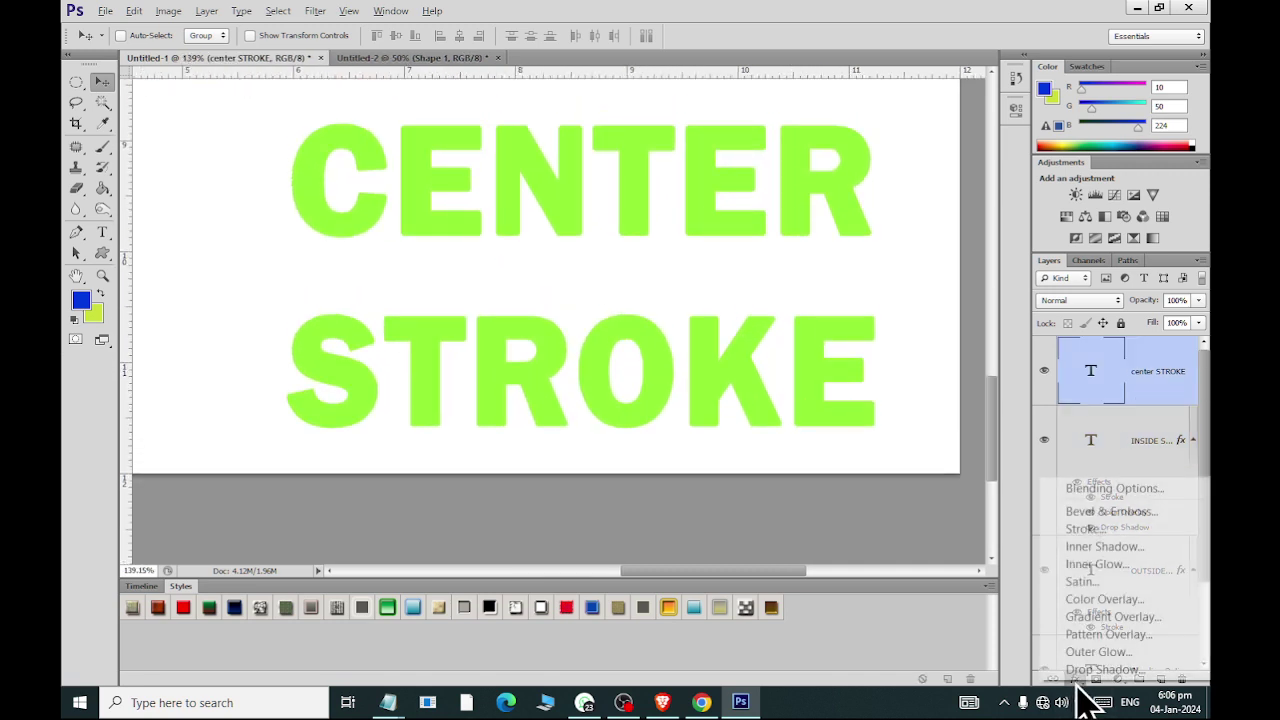
{"action": "left_click", "coordinate": [1106, 494]}
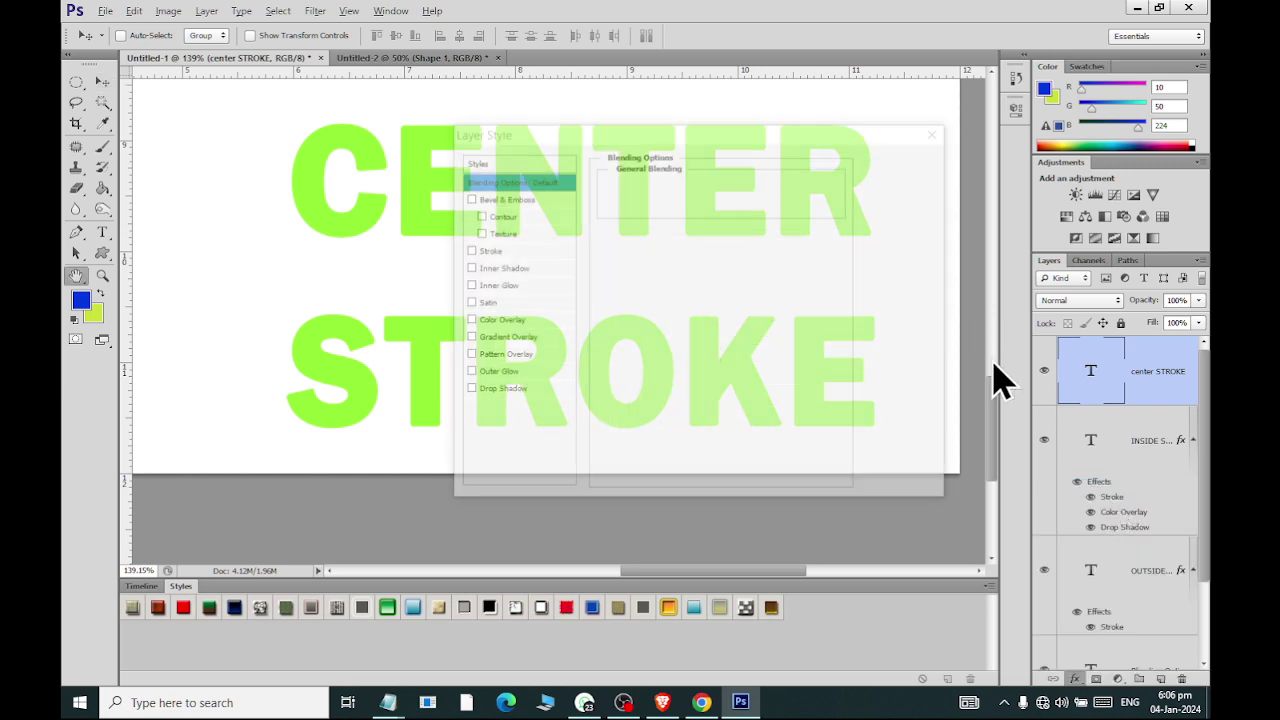
{"action": "mouse_move", "coordinate": [817, 150]}
{"action": "left_mouse_down"}
{"action": "mouse_move", "coordinate": [1135, 200]}
{"action": "mouse_move", "coordinate": [457, 463]}
{"action": "mouse_move", "coordinate": [857, 400]}
{"action": "mouse_move", "coordinate": [1063, 323]}
{"action": "mouse_move", "coordinate": [857, 529]}
{"action": "mouse_move", "coordinate": [849, 492]}
{"action": "left_mouse_up"}
{"action": "left_click", "coordinate": [548, 586]}
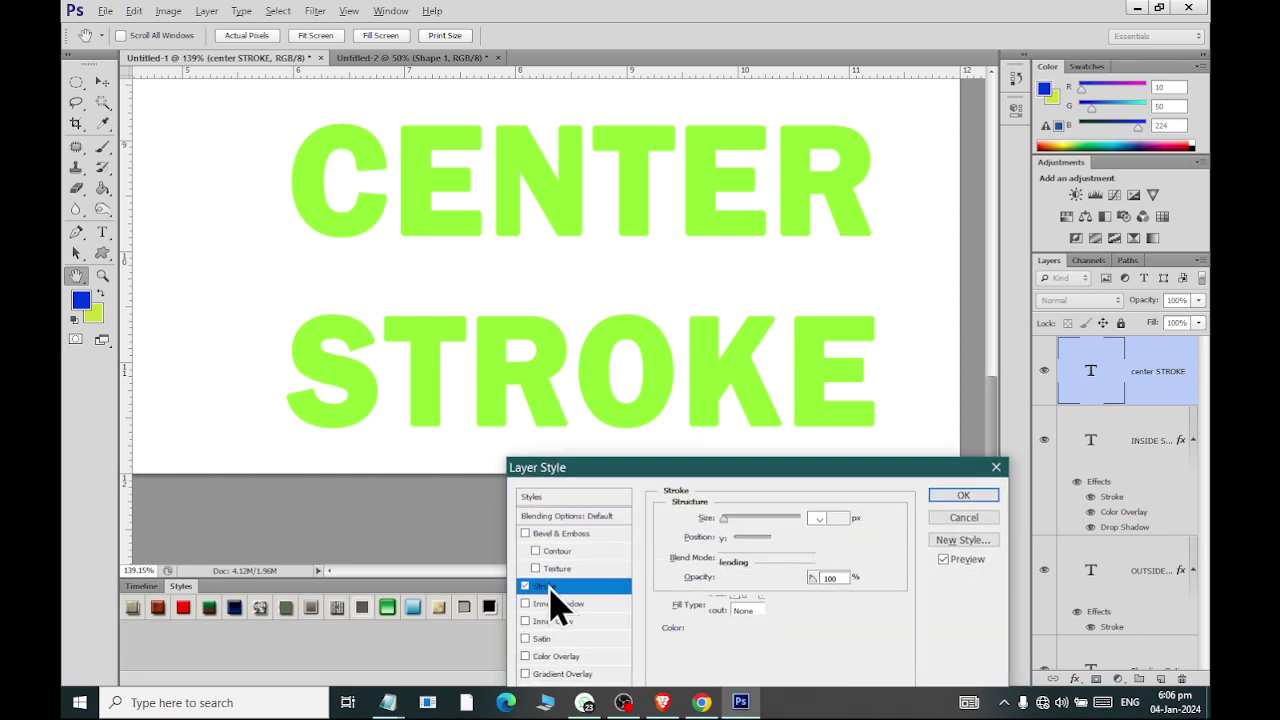
{"action": "left_click", "coordinate": [764, 538]}
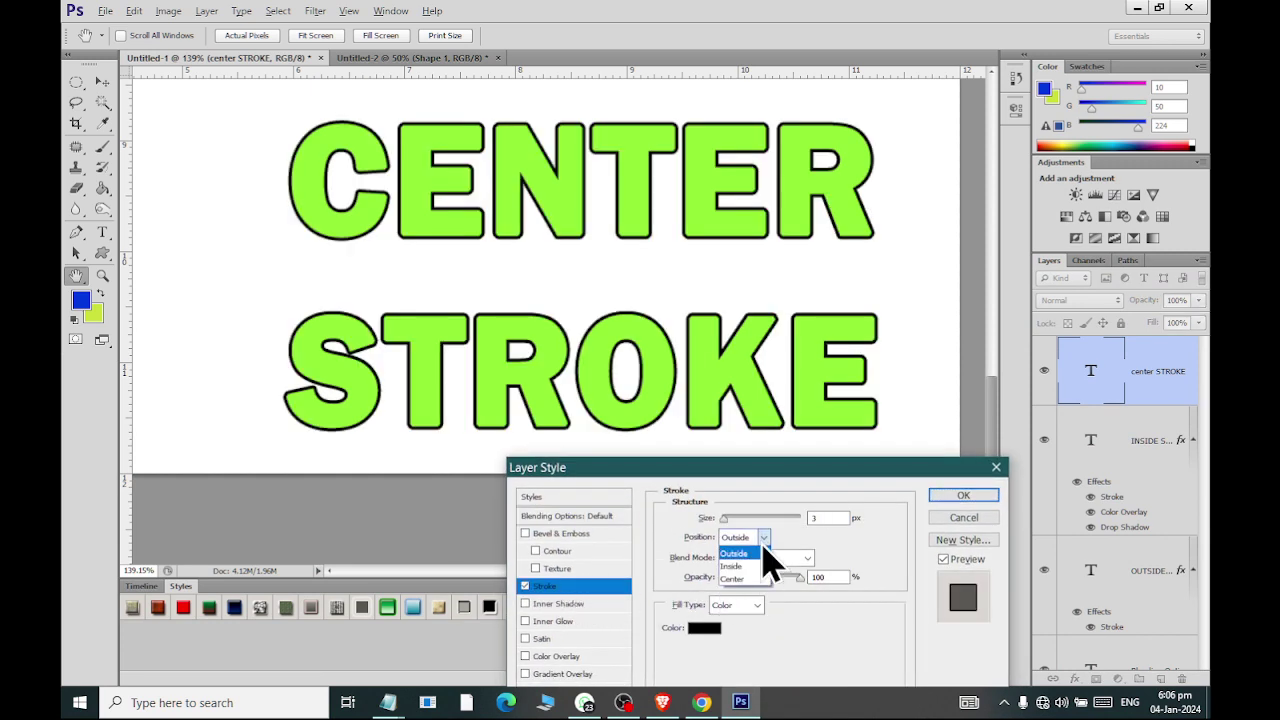
{"action": "left_click", "coordinate": [762, 578]}
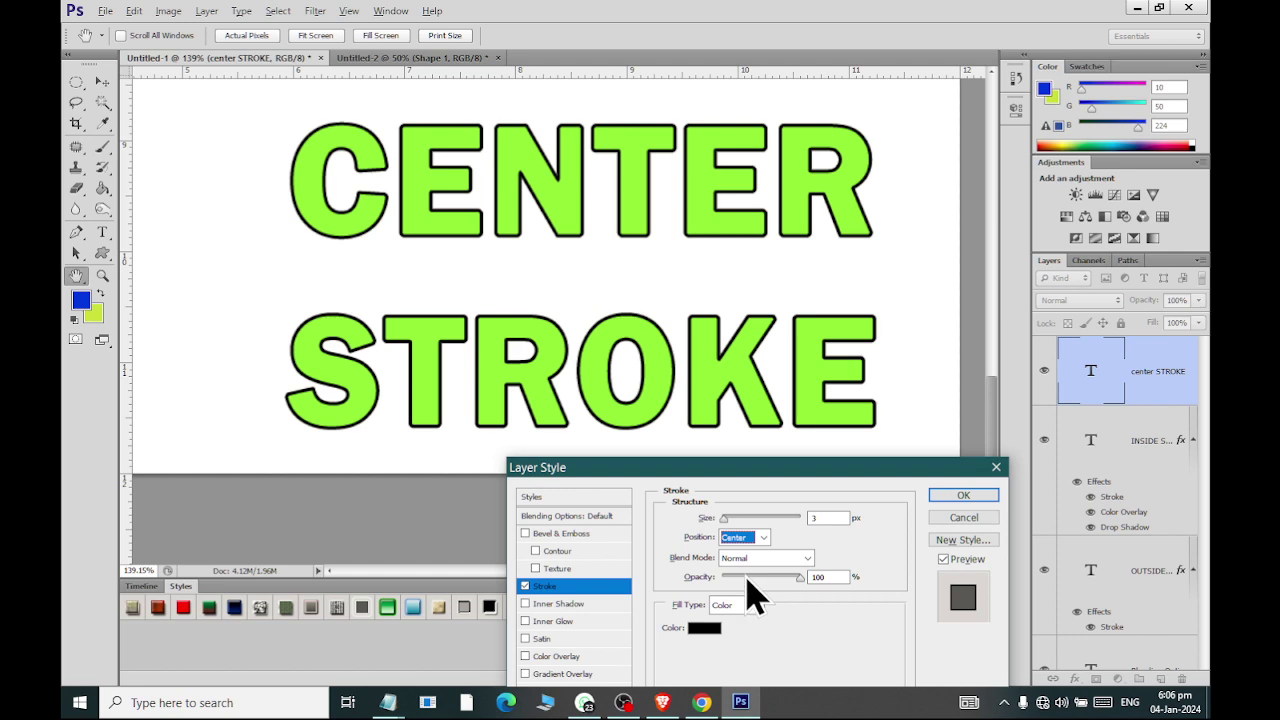
- Set the stroke size to 8 px
{"action": "double_click", "coordinate": [829, 517]}
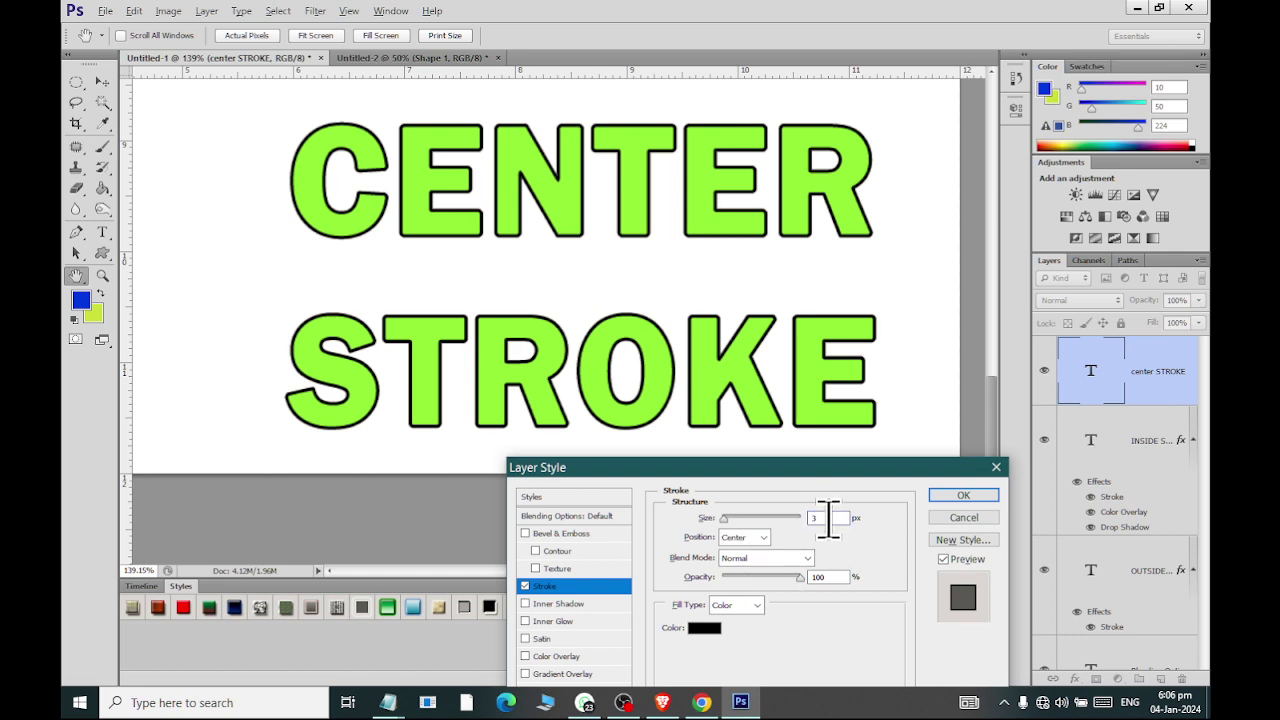
{"action": "key", "text": "Up"}
{"action": "key", "text": "Up"}
{"action": "key", "text": "Up"}
{"action": "key", "text": "Up"}
{"action": "key", "text": "Up"}
{"action": "key", "text": "Up"}
{"action": "key", "text": "Up"}
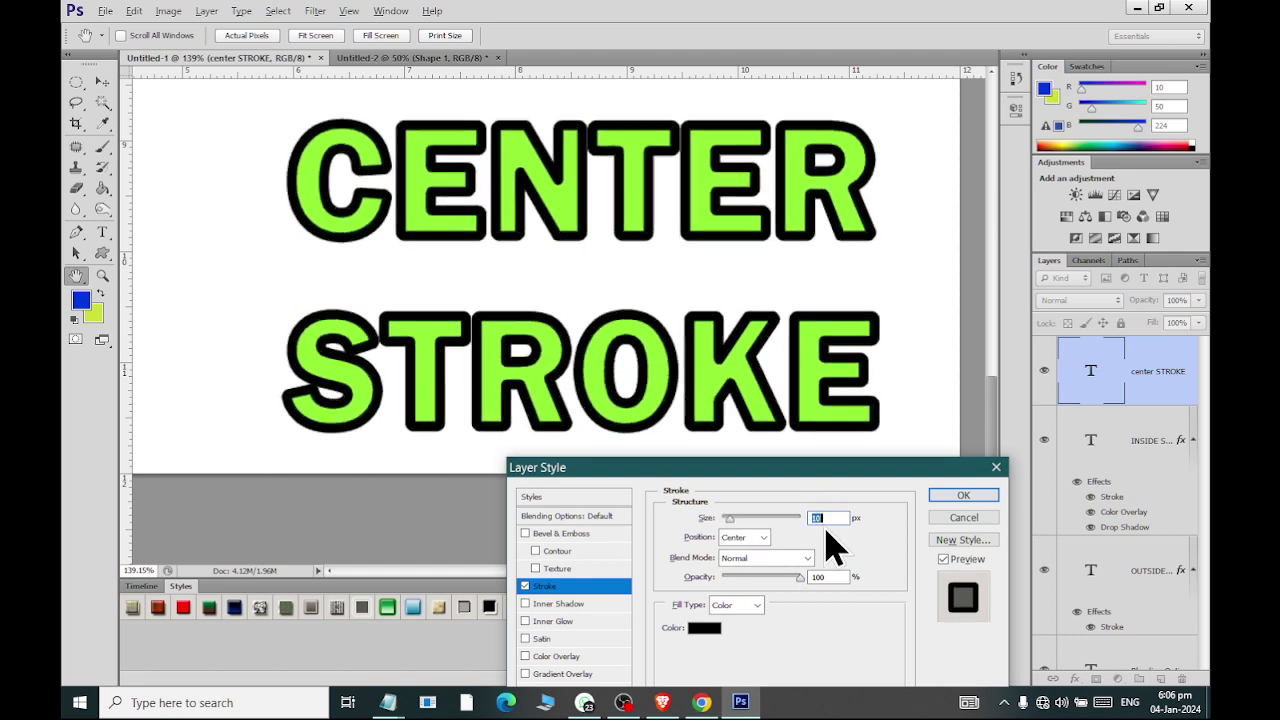
{"action": "key", "text": "Up"}
{"action": "key", "text": "Up"}
{"action": "key", "text": "Down"}
{"action": "key", "text": "Down"}
{"action": "key", "text": "Down"}
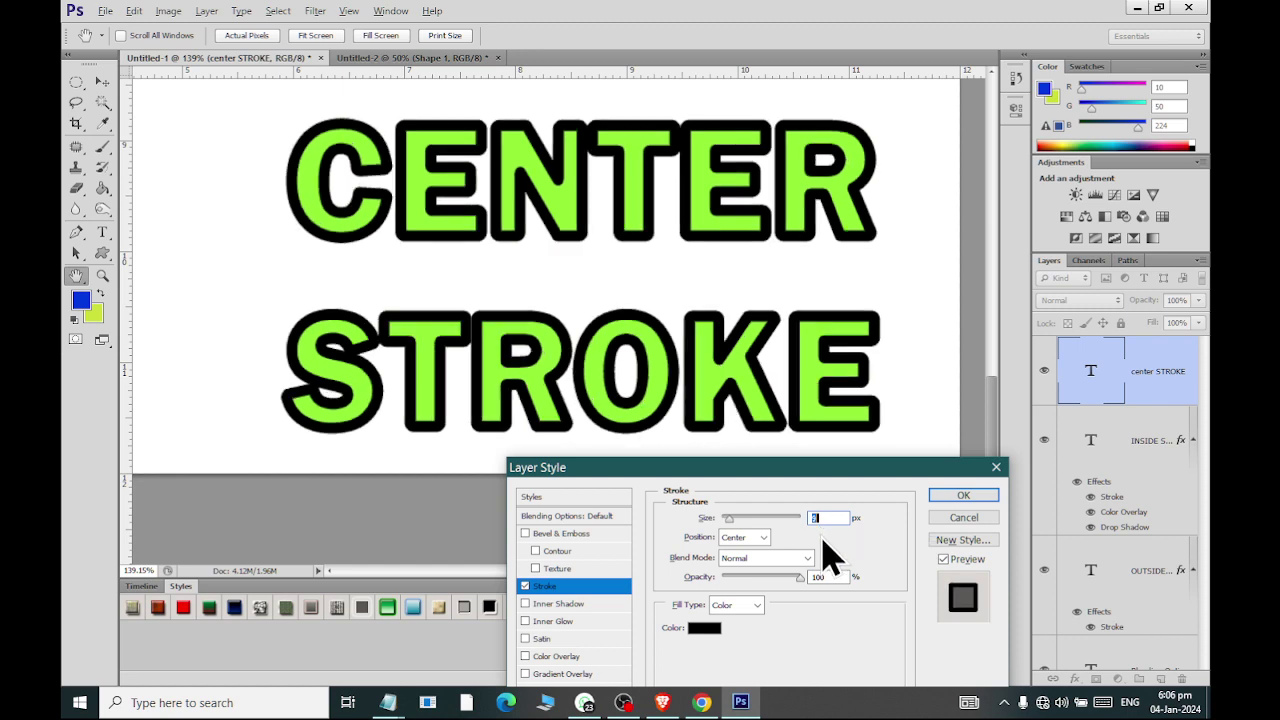
{"action": "key", "text": "Down"}
{"action": "key", "text": "Down"}
{"action": "key", "text": "Down"}
{"action": "key", "text": "Up"}
{"action": "key", "text": "Up"}
{"action": "key", "text": "Up"}
{"action": "key", "text": "Down"}
{"action": "key", "text": "Down"}
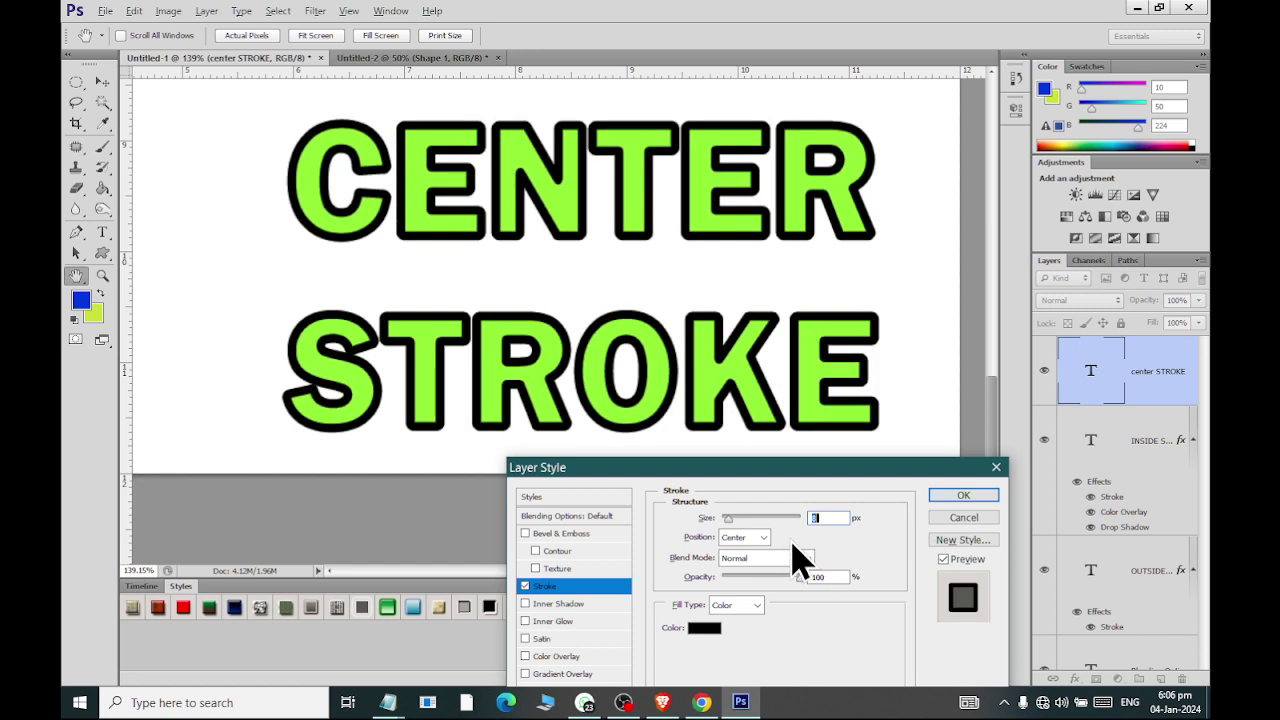
- Try Outside and Inside positions, return to Center, and keep stroke opacity at 100%
{"action": "left_click", "coordinate": [763, 537]}
{"action": "left_click", "coordinate": [745, 550]}
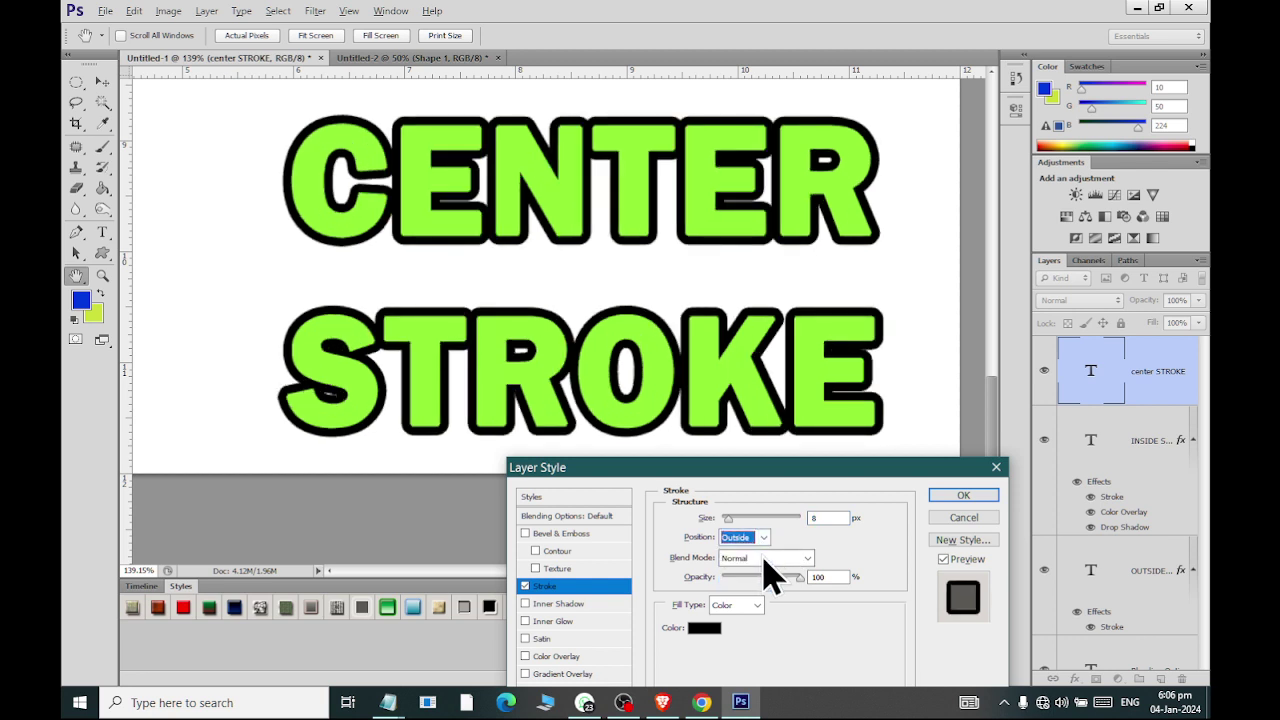
{"action": "left_click", "coordinate": [763, 537]}
{"action": "left_click", "coordinate": [757, 564]}
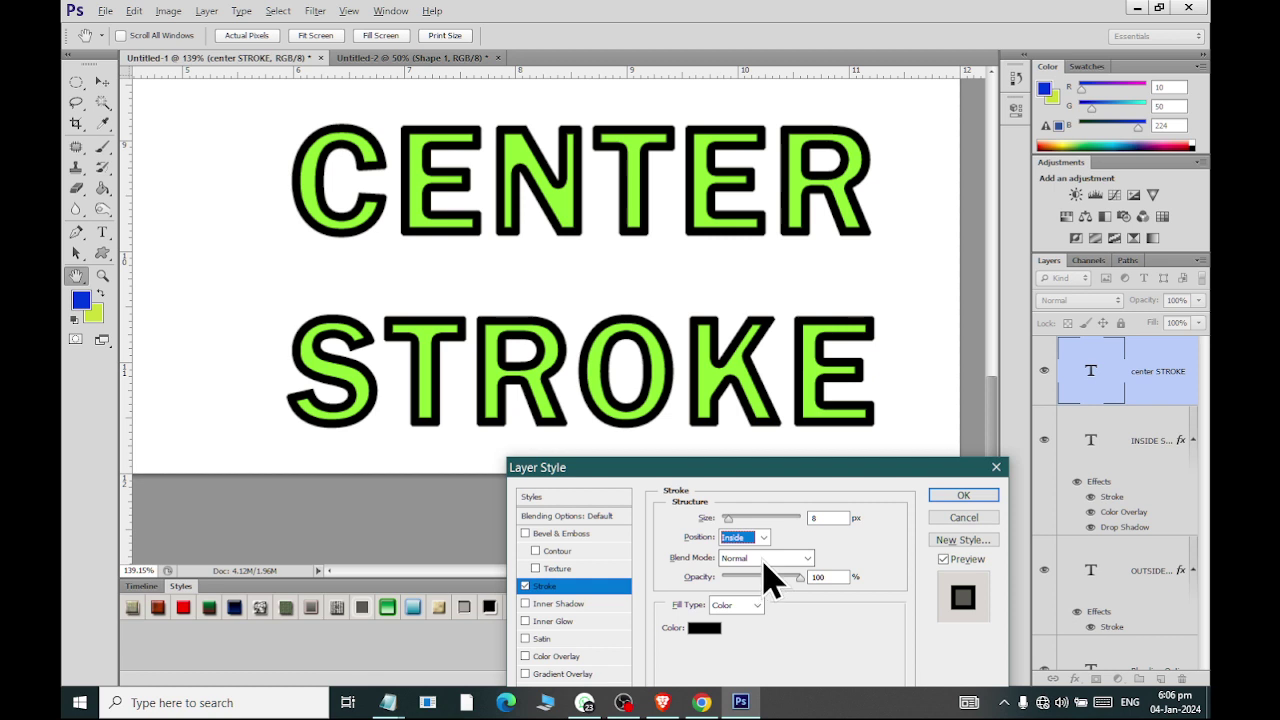
{"action": "left_click", "coordinate": [763, 537]}
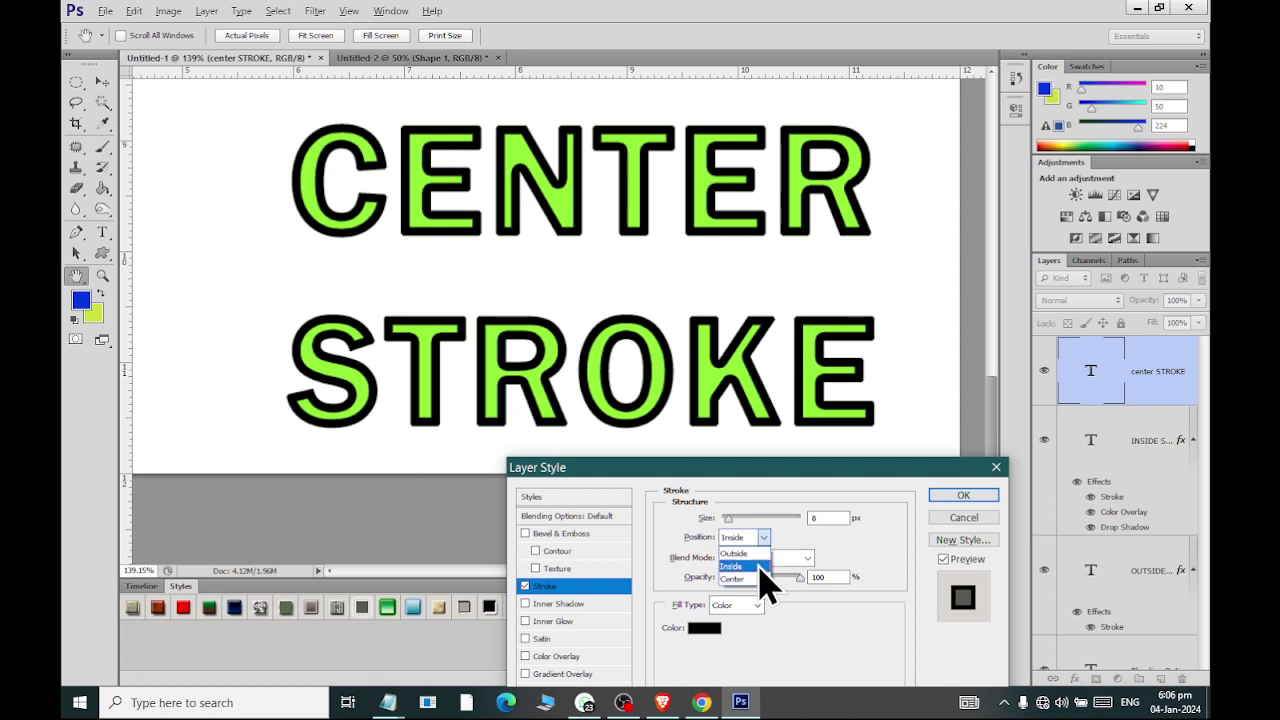
{"action": "left_click", "coordinate": [760, 576]}
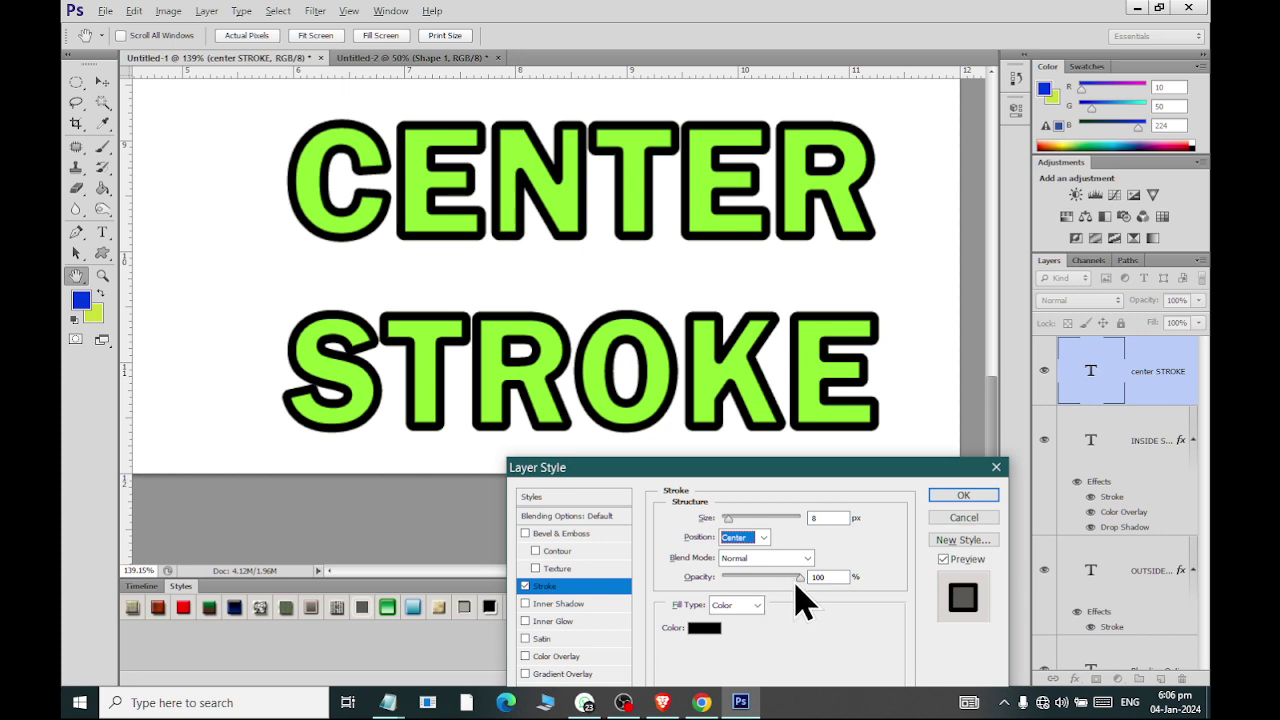
{"action": "mouse_move", "coordinate": [797, 586]}
{"action": "left_mouse_down"}
{"action": "mouse_move", "coordinate": [758, 571]}
{"action": "mouse_move", "coordinate": [843, 571]}
{"action": "left_mouse_up"}
{"action": "left_click", "coordinate": [757, 606]}
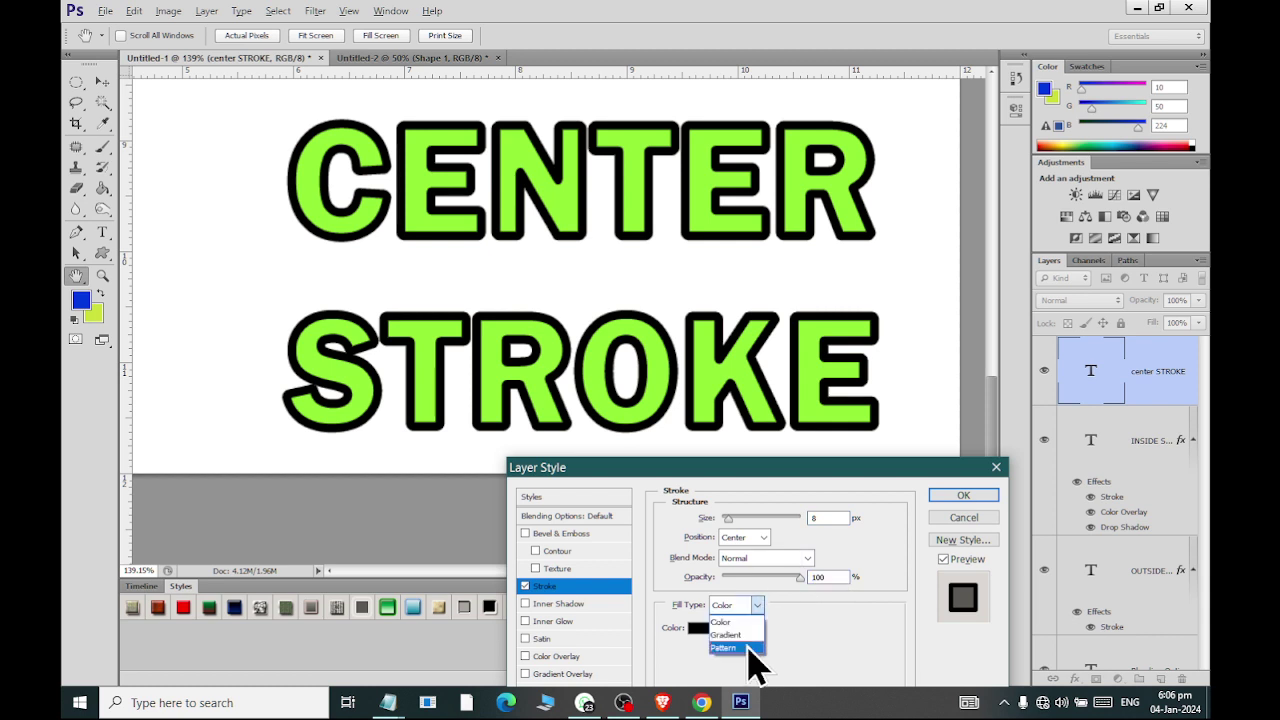
- Set the stroke fill type to Pattern and choose the blue bubbles pattern
{"action": "left_click", "coordinate": [735, 648]}
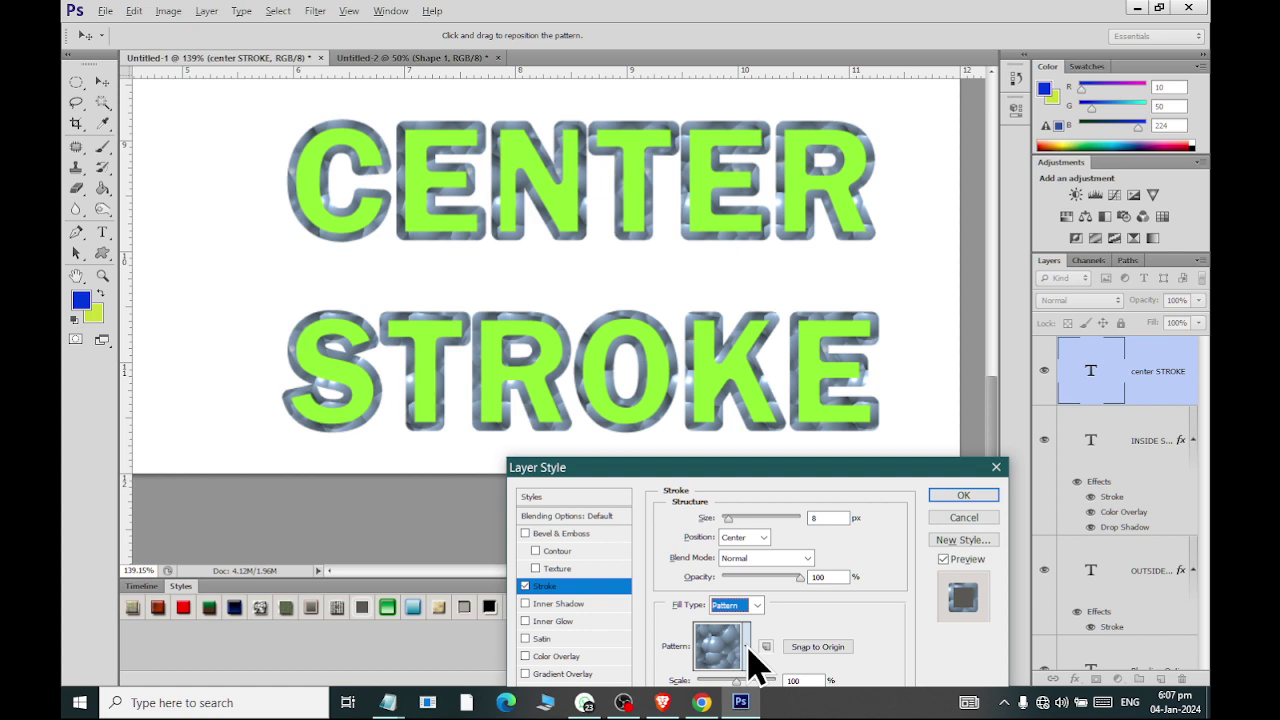
{"action": "left_click", "coordinate": [745, 648]}
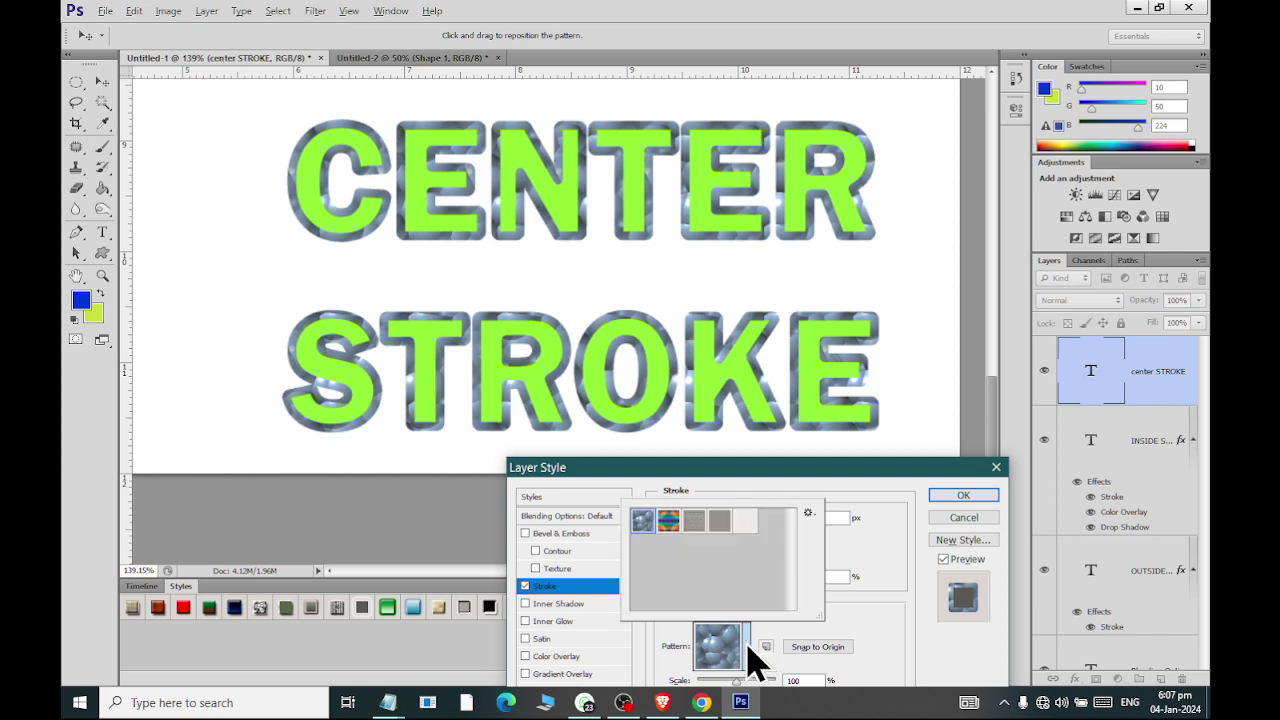
{"action": "left_click", "coordinate": [866, 460]}
{"action": "left_click_drag", "start_coordinate": [845, 478], "coordinate": [1215, 101]}
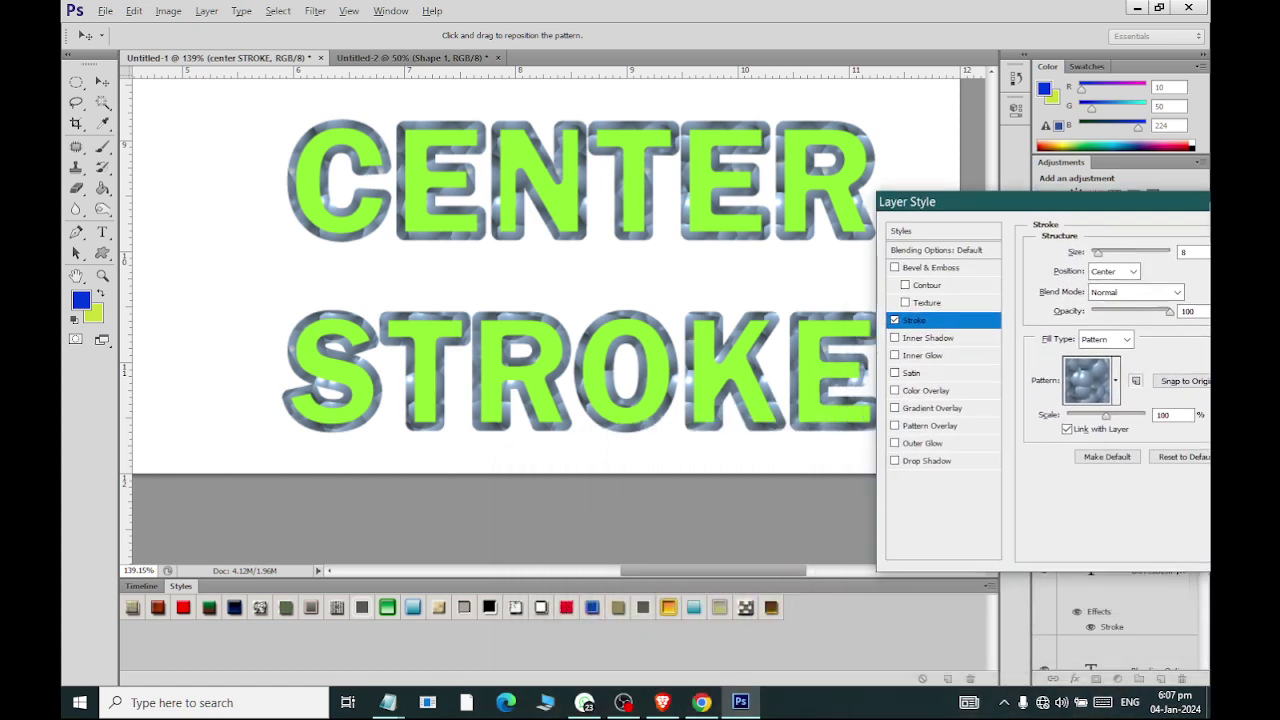
{"action": "left_click", "coordinate": [1116, 270]}
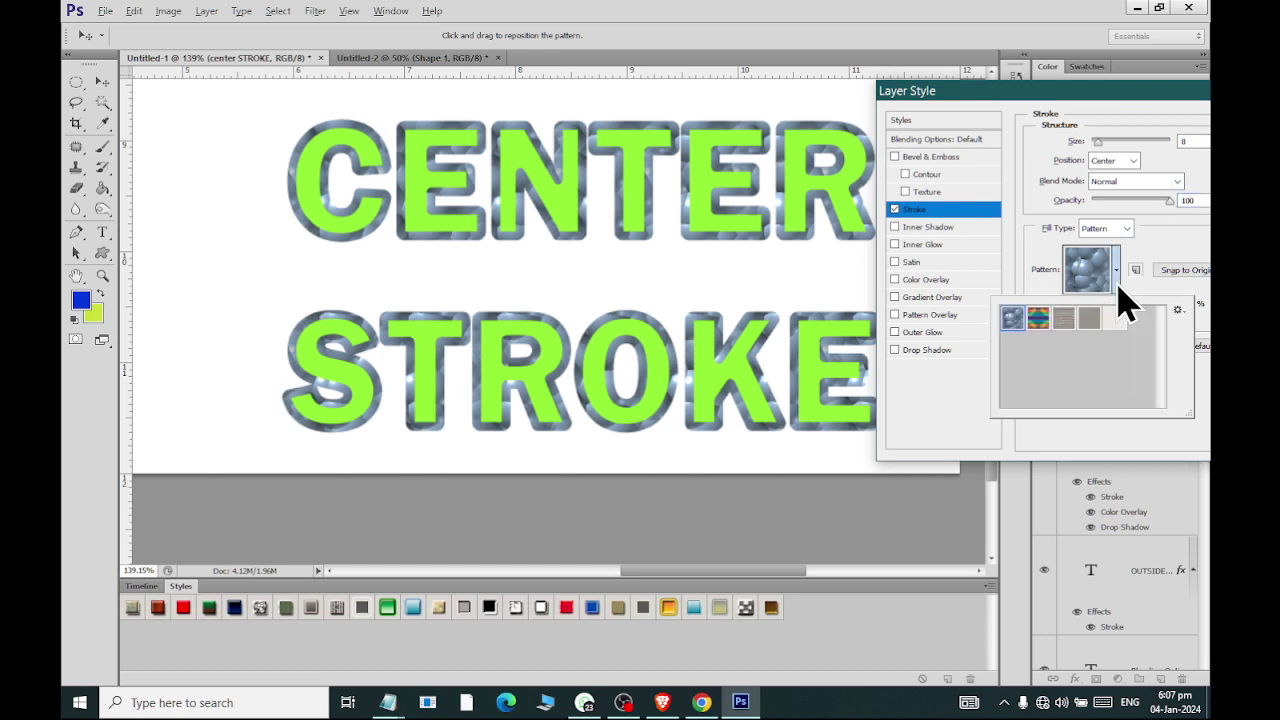
{"action": "left_click", "coordinate": [1070, 317]}
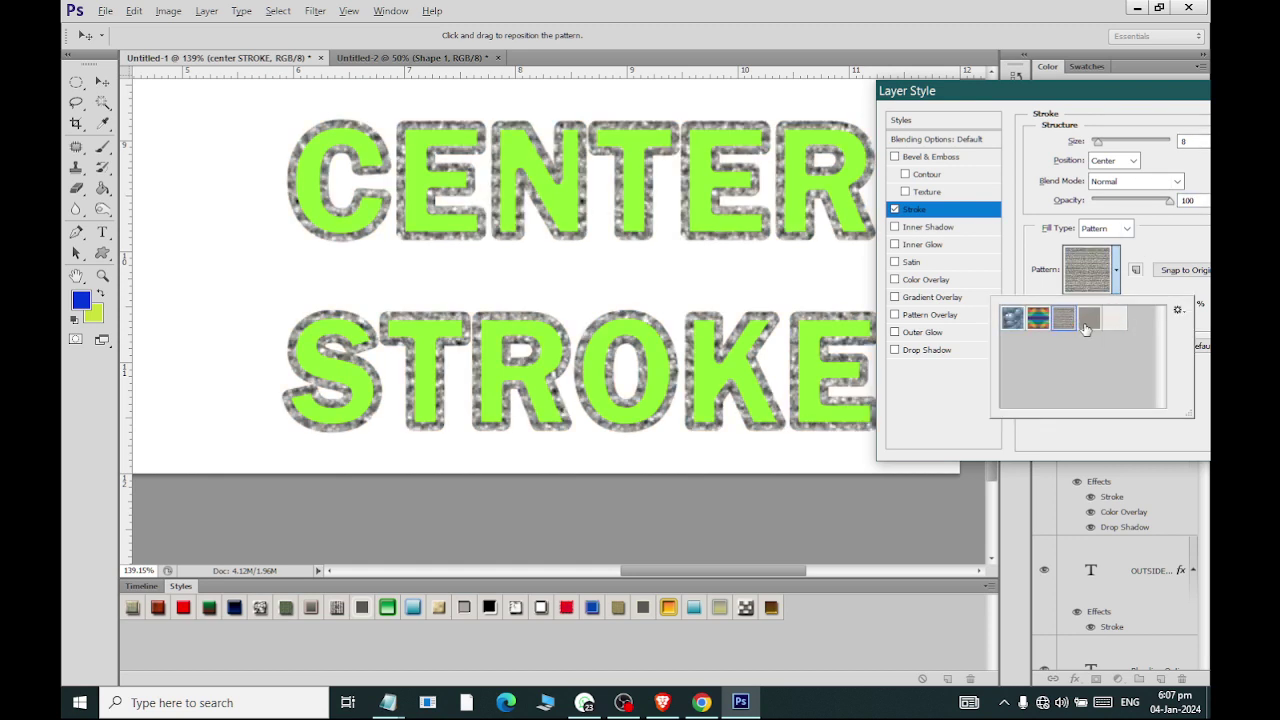
{"action": "left_click", "coordinate": [1107, 328]}
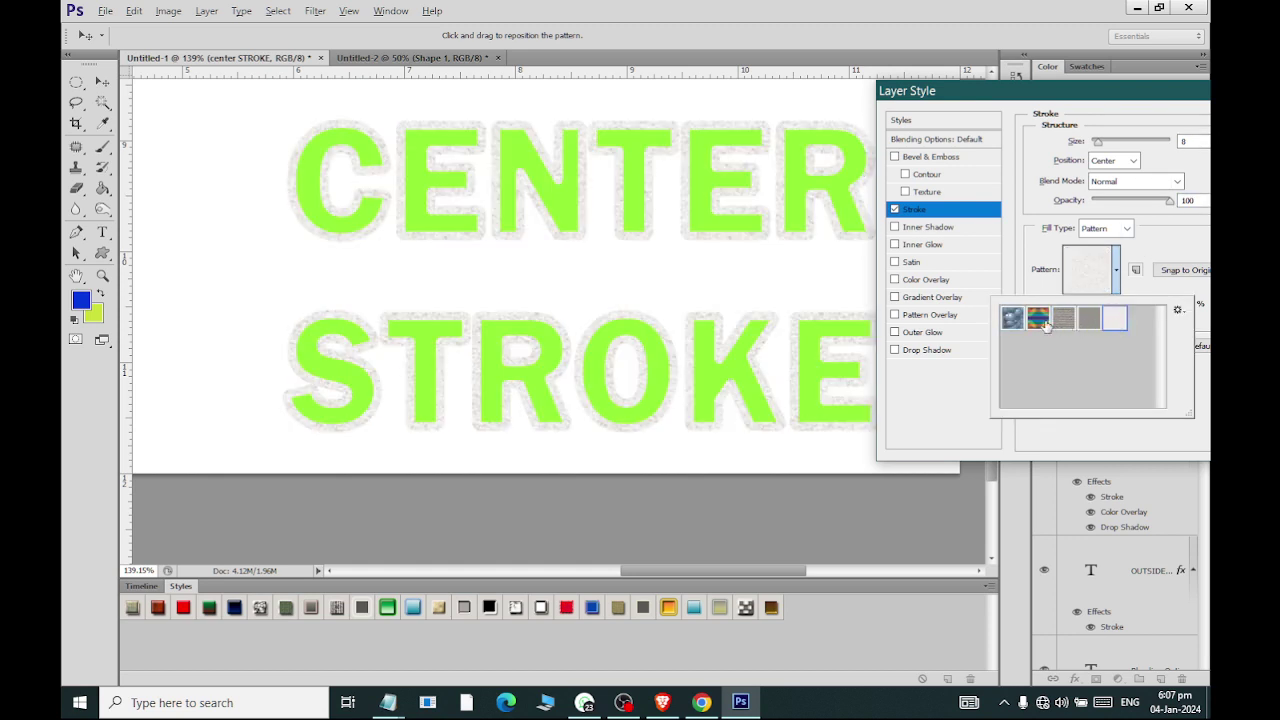
{"action": "left_click", "coordinate": [1012, 318]}
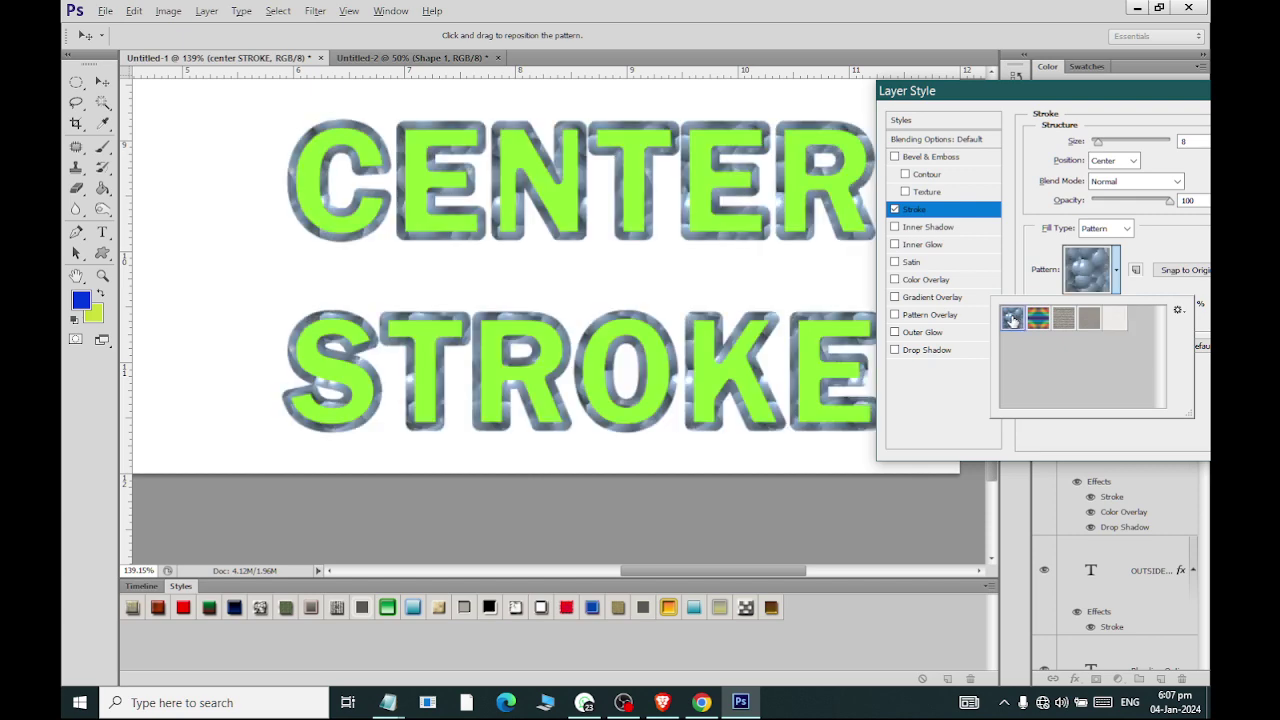
- Replace the pattern library with the Patterns set and preview its first swatches
{"action": "left_click", "coordinate": [1178, 310]}
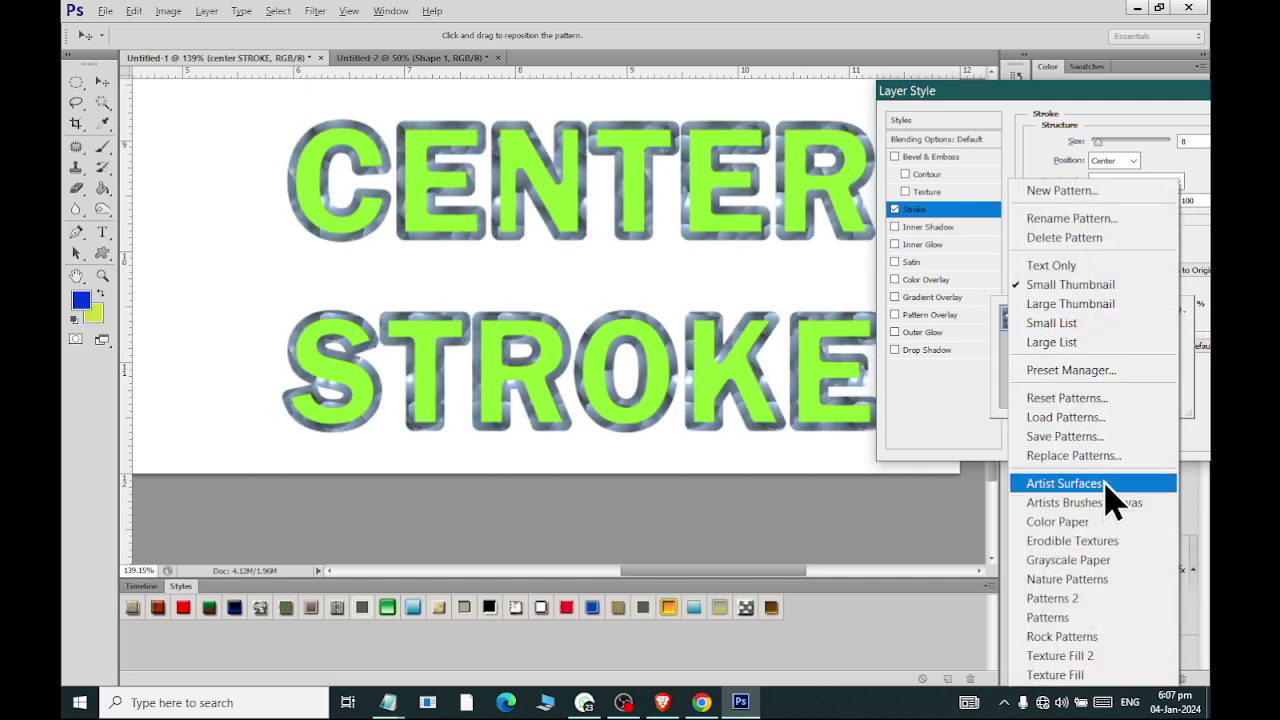
{"action": "left_click", "coordinate": [1075, 628]}
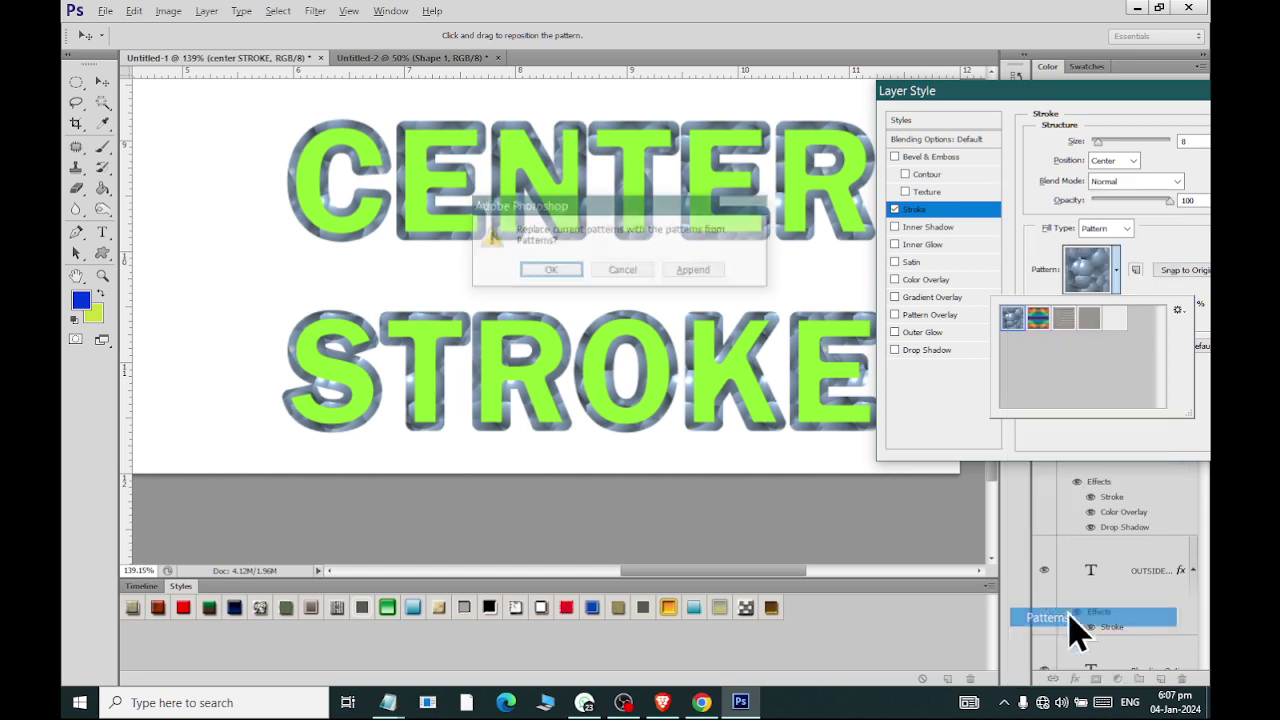
{"action": "left_click", "coordinate": [550, 272]}
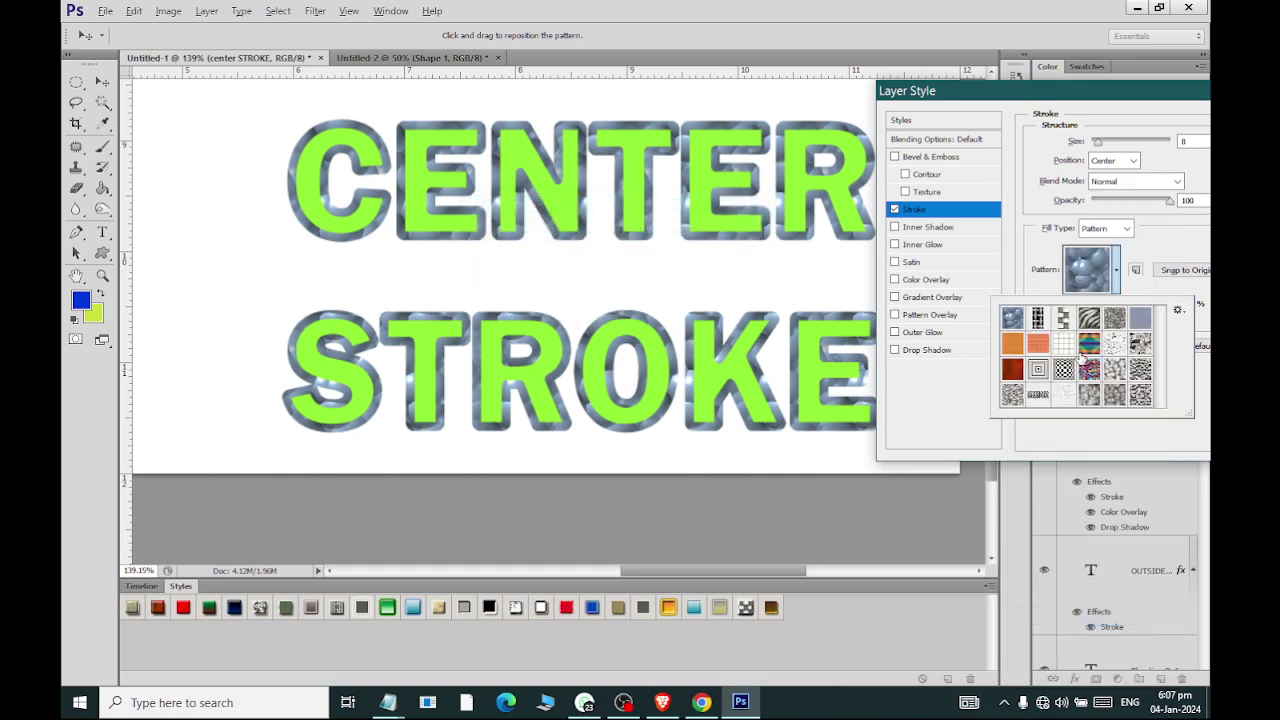
{"action": "left_click", "coordinate": [1038, 318]}
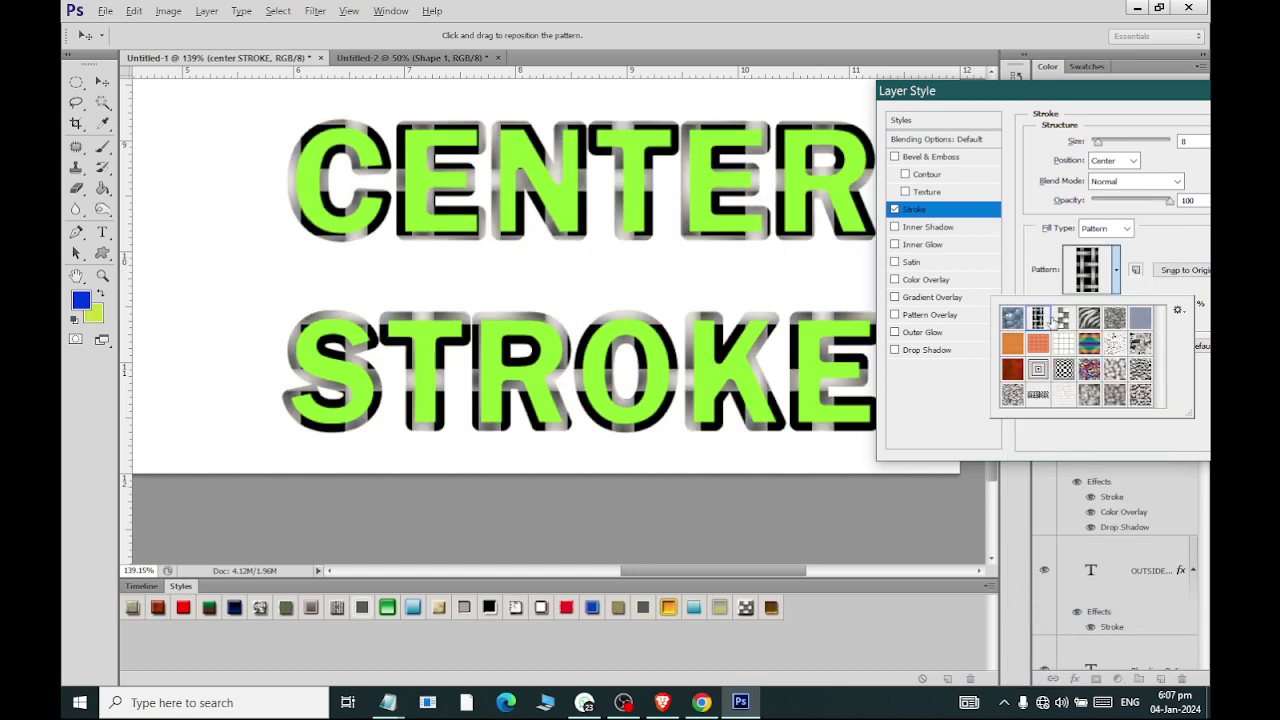
{"action": "left_click", "coordinate": [1063, 318]}
- Try several more swatches and apply the crinkled black-and-white pattern to the stroke
{"action": "left_click", "coordinate": [1040, 369]}
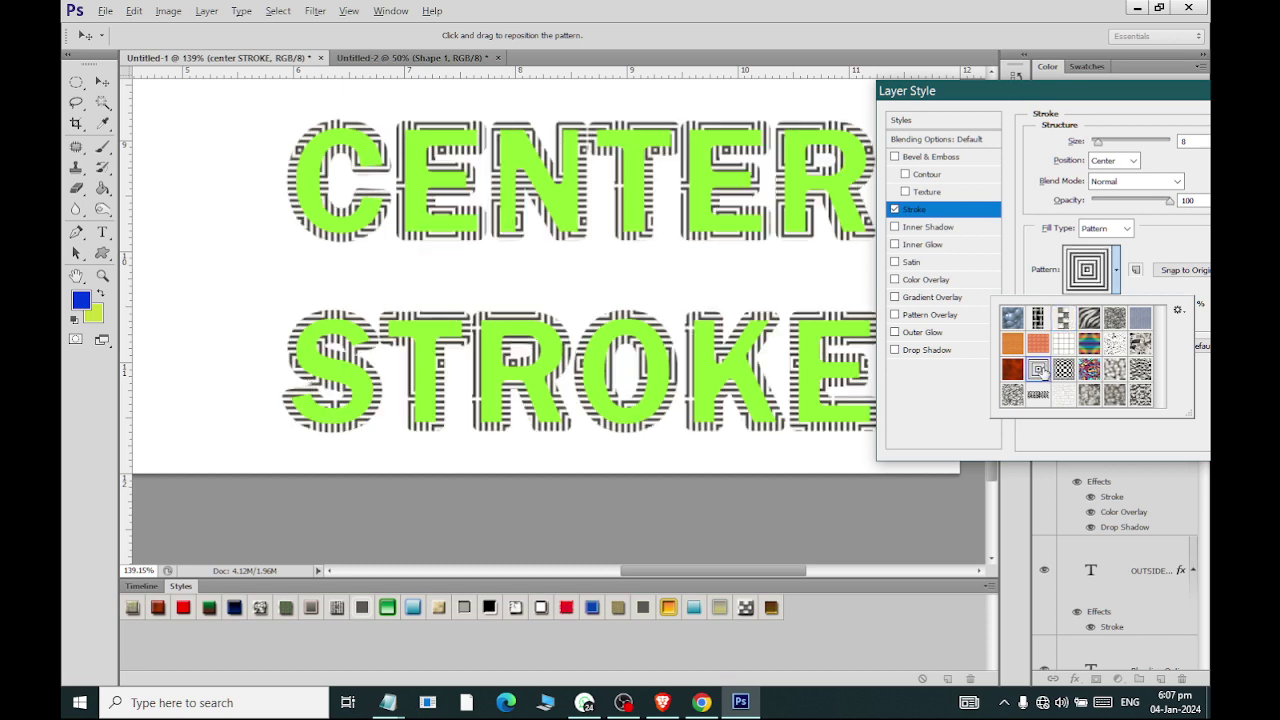
{"action": "left_click", "coordinate": [1064, 370]}
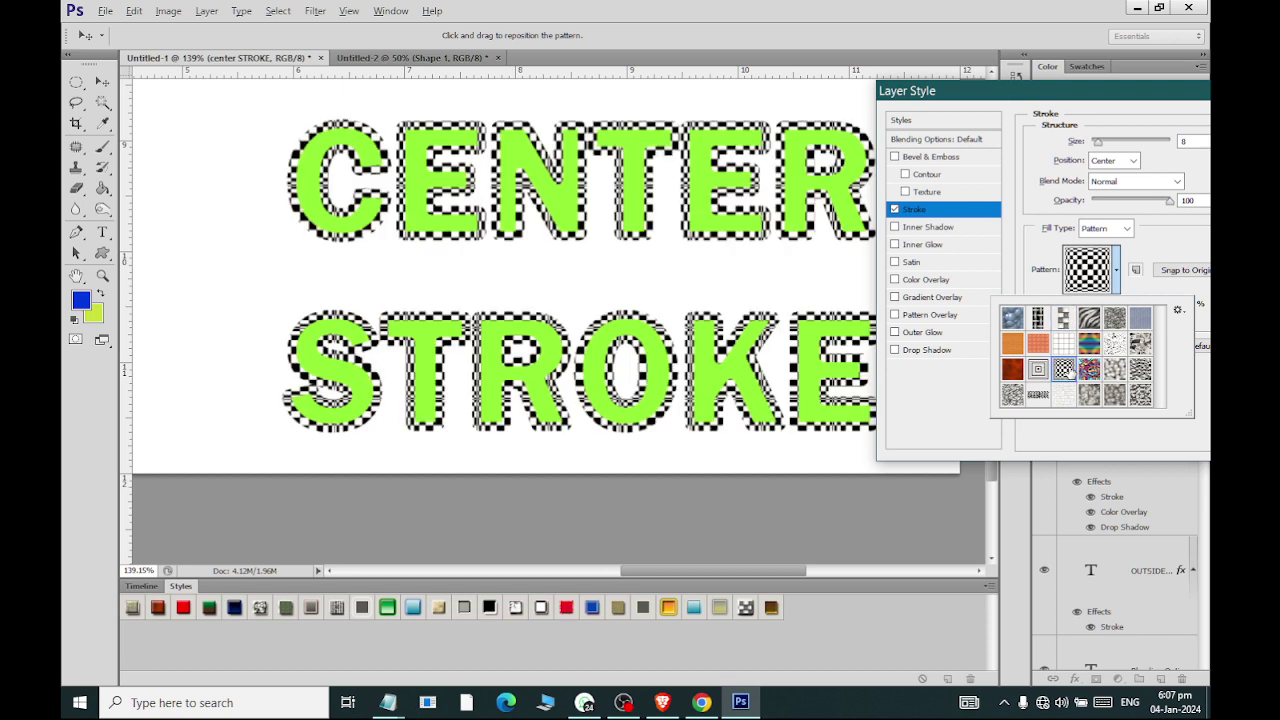
{"action": "left_click", "coordinate": [1140, 343]}
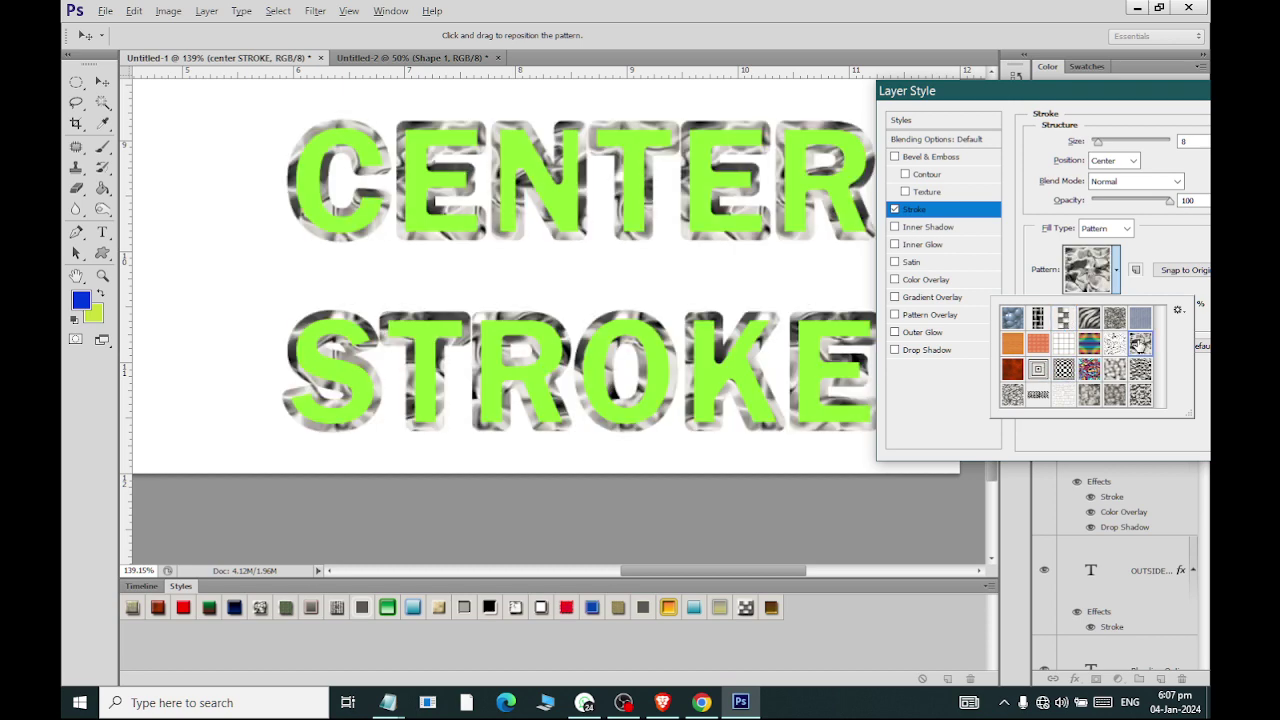
{"action": "left_click", "coordinate": [1038, 345]}
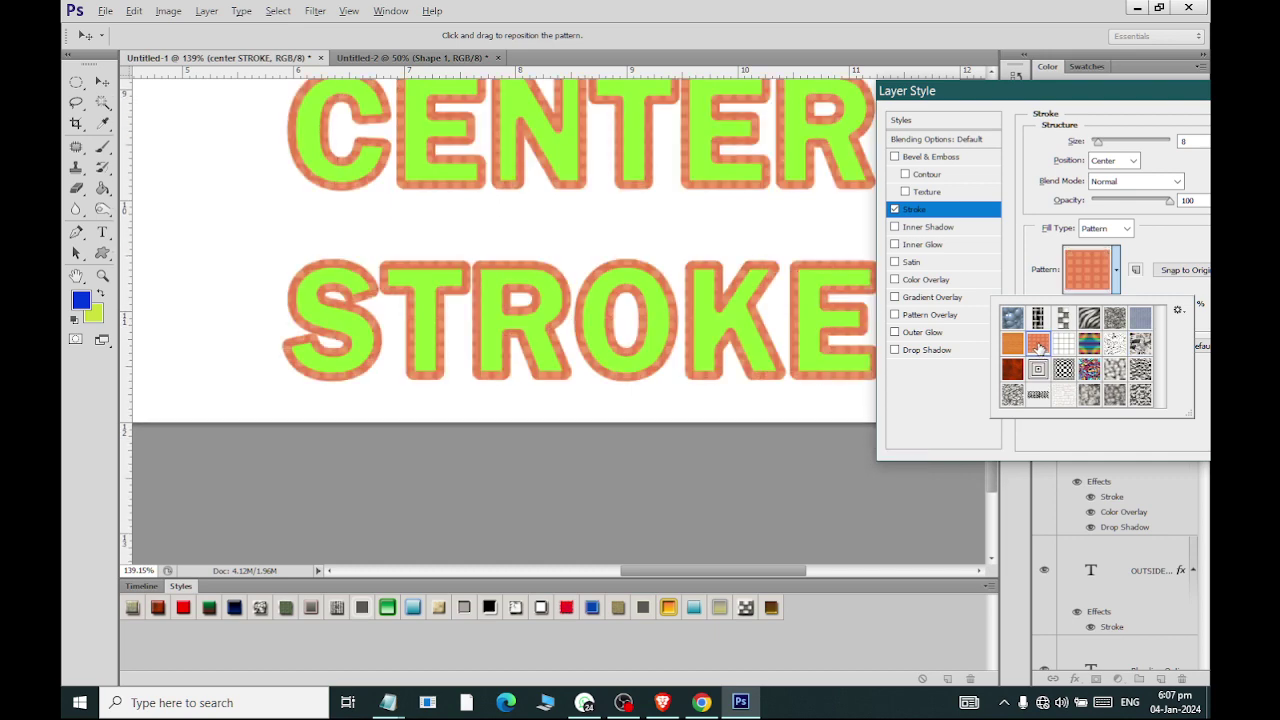
{"action": "left_click", "coordinate": [1013, 345]}
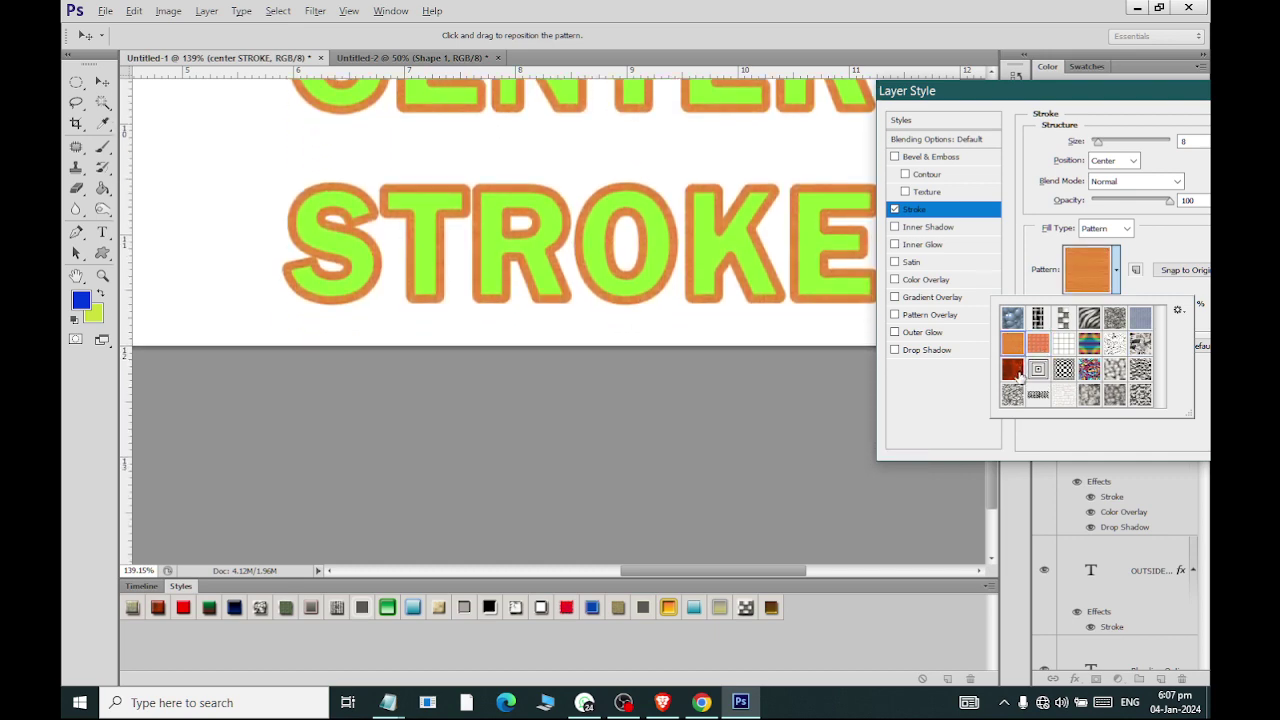
{"action": "left_click", "coordinate": [1012, 394]}
{"action": "scroll", "coordinate": [607, 287], "scroll_direction": "up", "scroll_amount": 2}
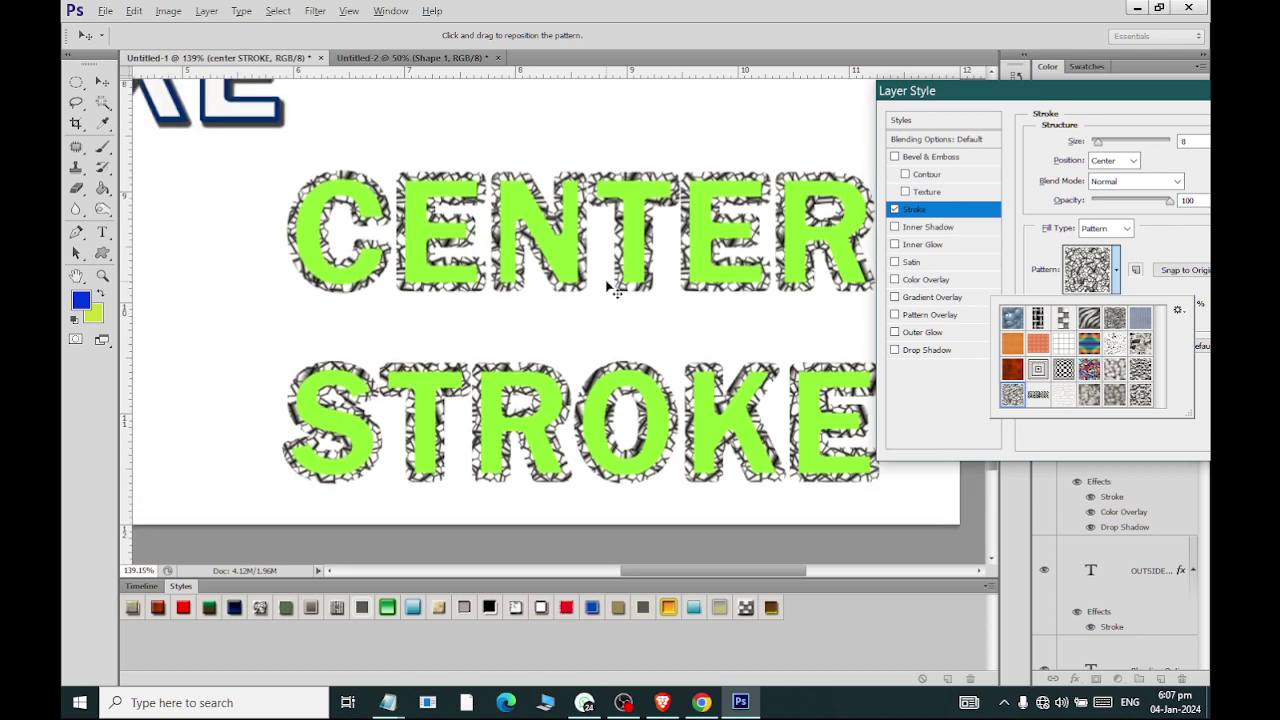
{"action": "scroll", "coordinate": [660, 298], "scroll_direction": "right", "scroll_amount": 1}
{"action": "scroll", "coordinate": [668, 300], "scroll_direction": "right", "scroll_amount": 1}
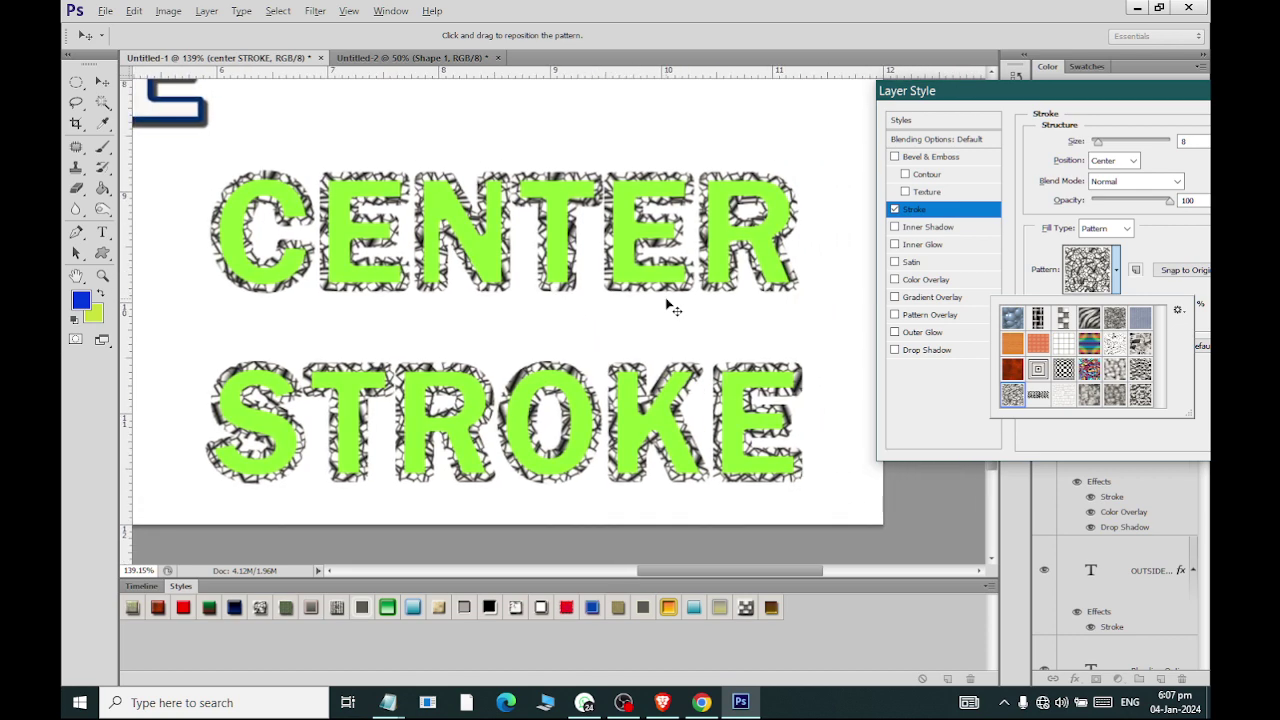
{"action": "scroll", "coordinate": [668, 300], "scroll_direction": "right", "scroll_amount": 1}
- Scale the stroke pattern to 1000% and thin the stroke to 5 px
{"action": "left_click_drag", "start_coordinate": [995, 115], "coordinate": [909, 135]}
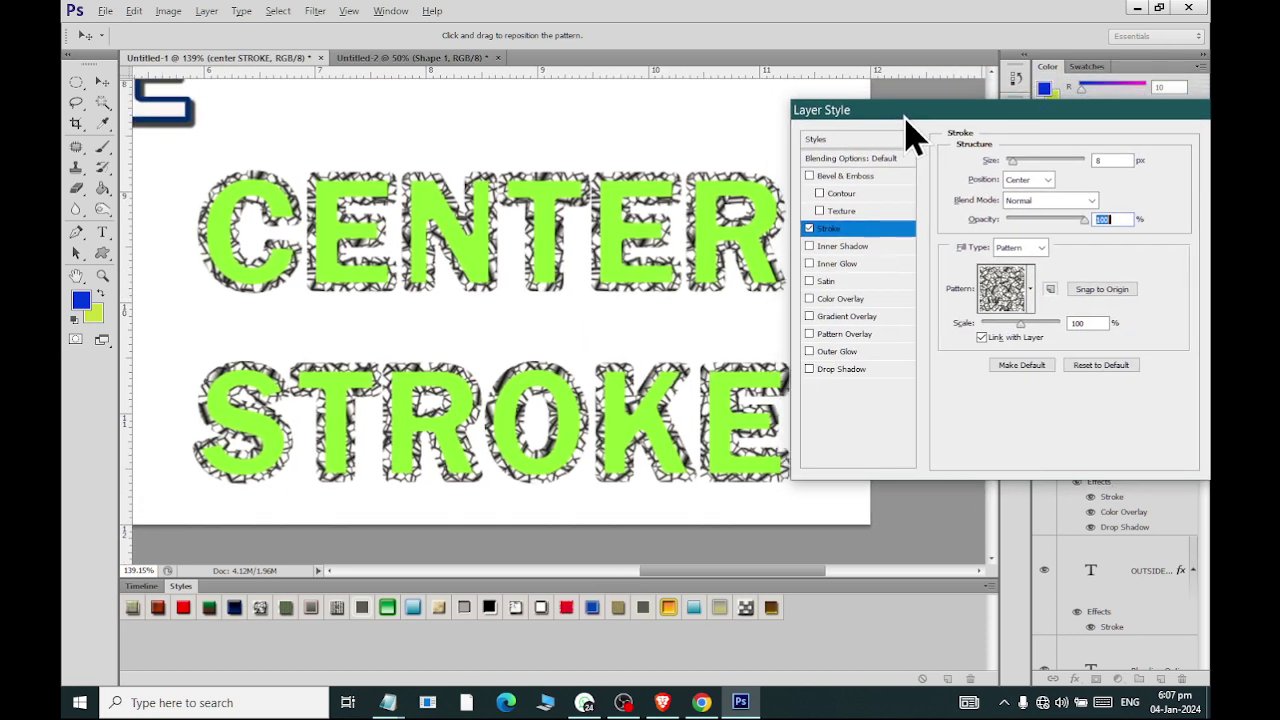
{"action": "mouse_move", "coordinate": [1021, 326]}
{"action": "left_mouse_down"}
{"action": "mouse_move", "coordinate": [982, 340]}
{"action": "mouse_move", "coordinate": [1090, 355]}
{"action": "left_mouse_up"}
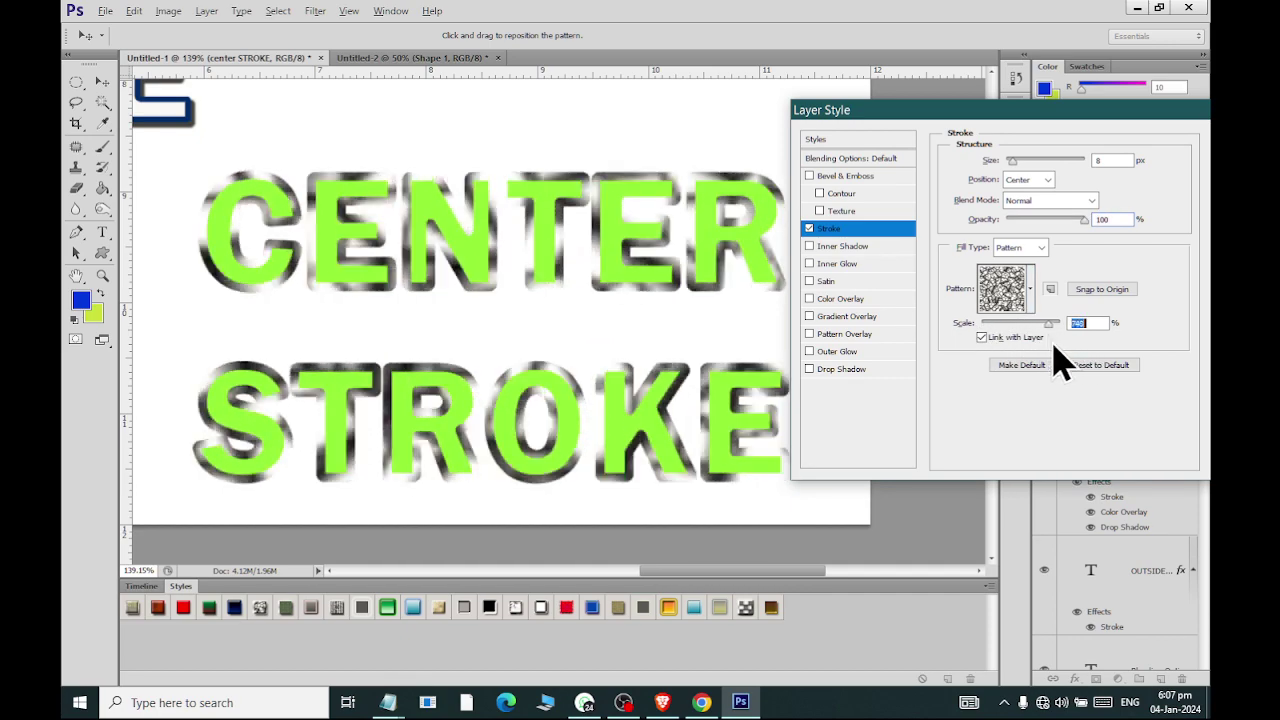
{"action": "left_click", "coordinate": [1110, 220]}
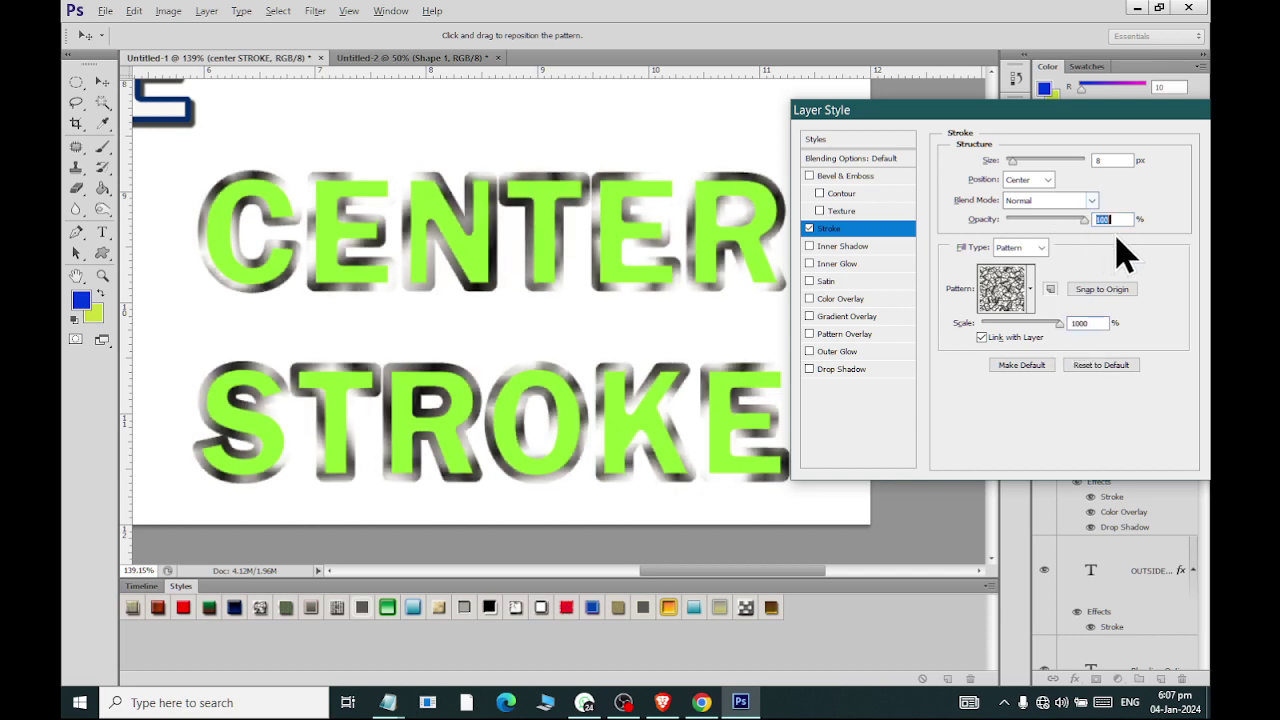
{"action": "mouse_move", "coordinate": [1013, 161]}
{"action": "left_mouse_down"}
{"action": "mouse_move", "coordinate": [1031, 161]}
{"action": "mouse_move", "coordinate": [1012, 185]}
{"action": "left_mouse_up"}
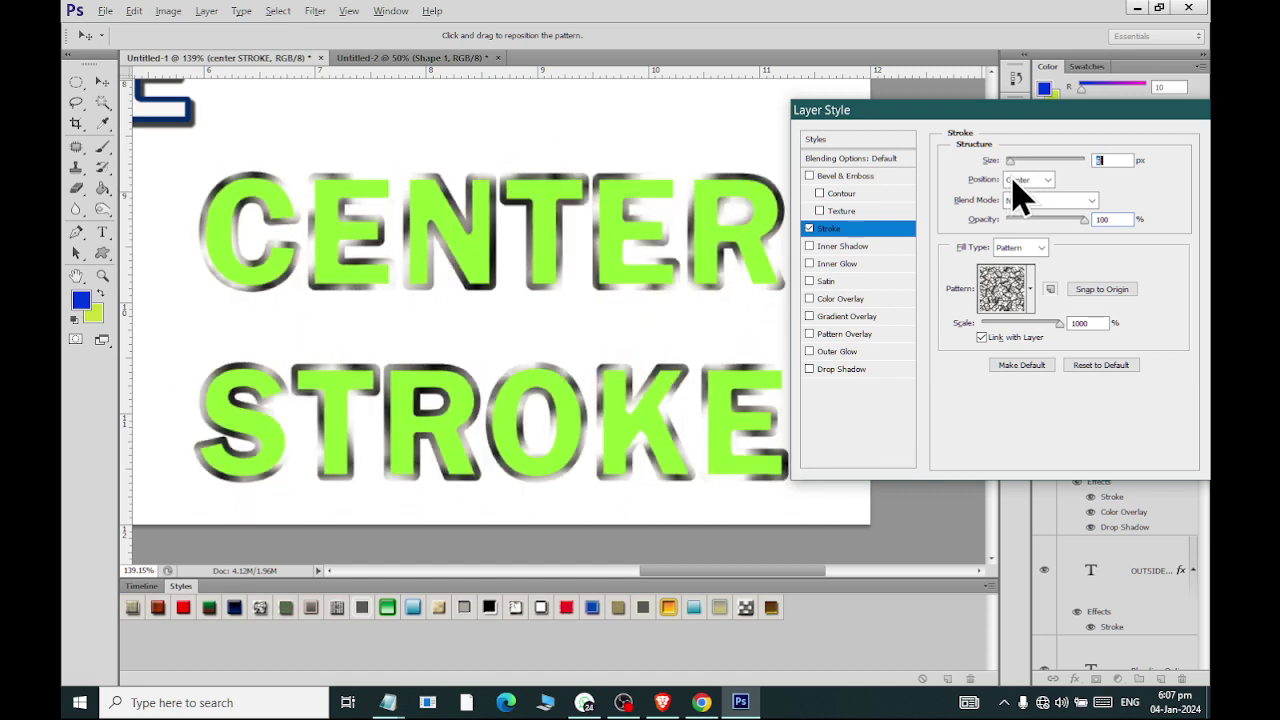
- Try Outside and Inside stroke positions, leaving the stroke centred
{"action": "left_click", "coordinate": [1046, 180]}
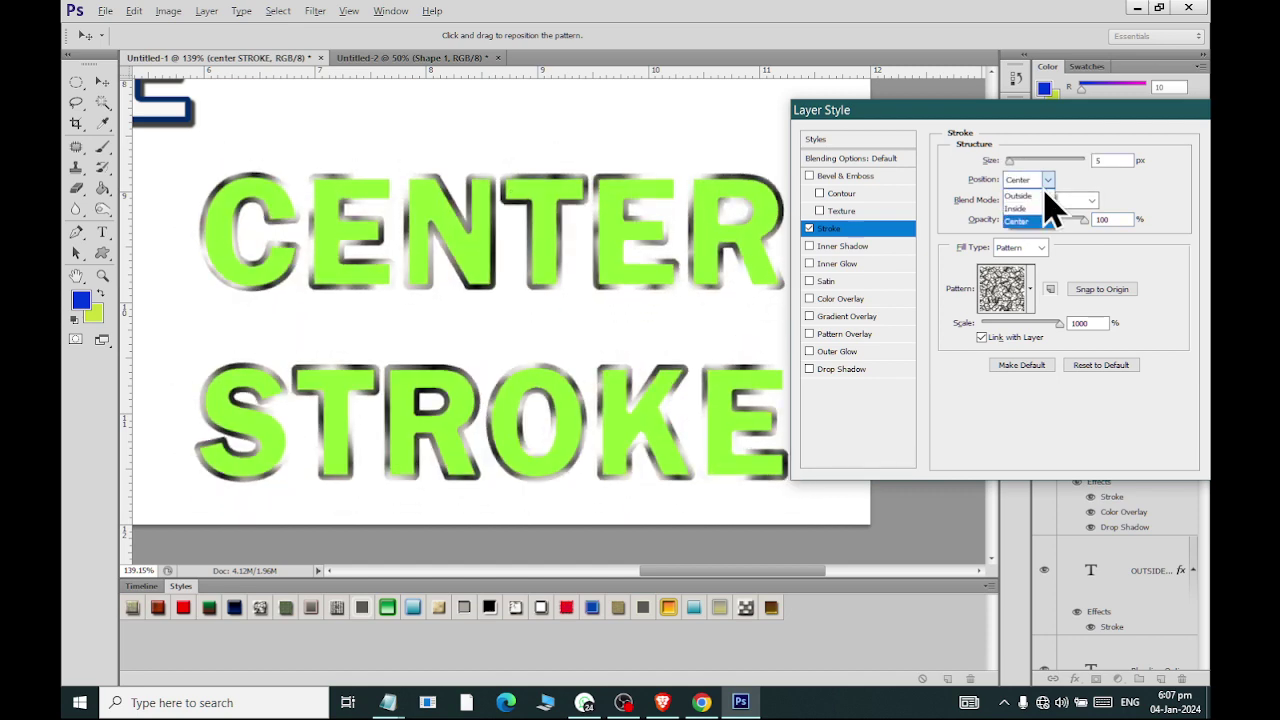
{"action": "left_click", "coordinate": [1038, 192]}
{"action": "left_click", "coordinate": [1034, 184]}
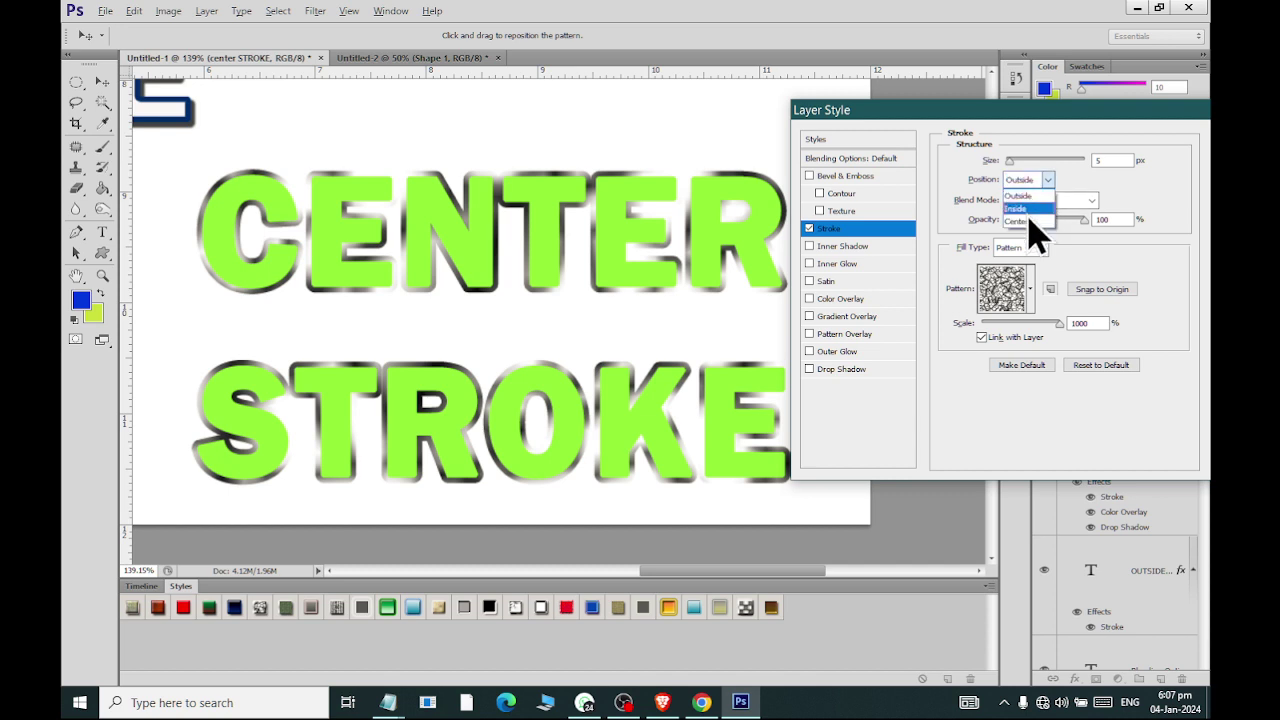
{"action": "left_click", "coordinate": [1030, 209]}
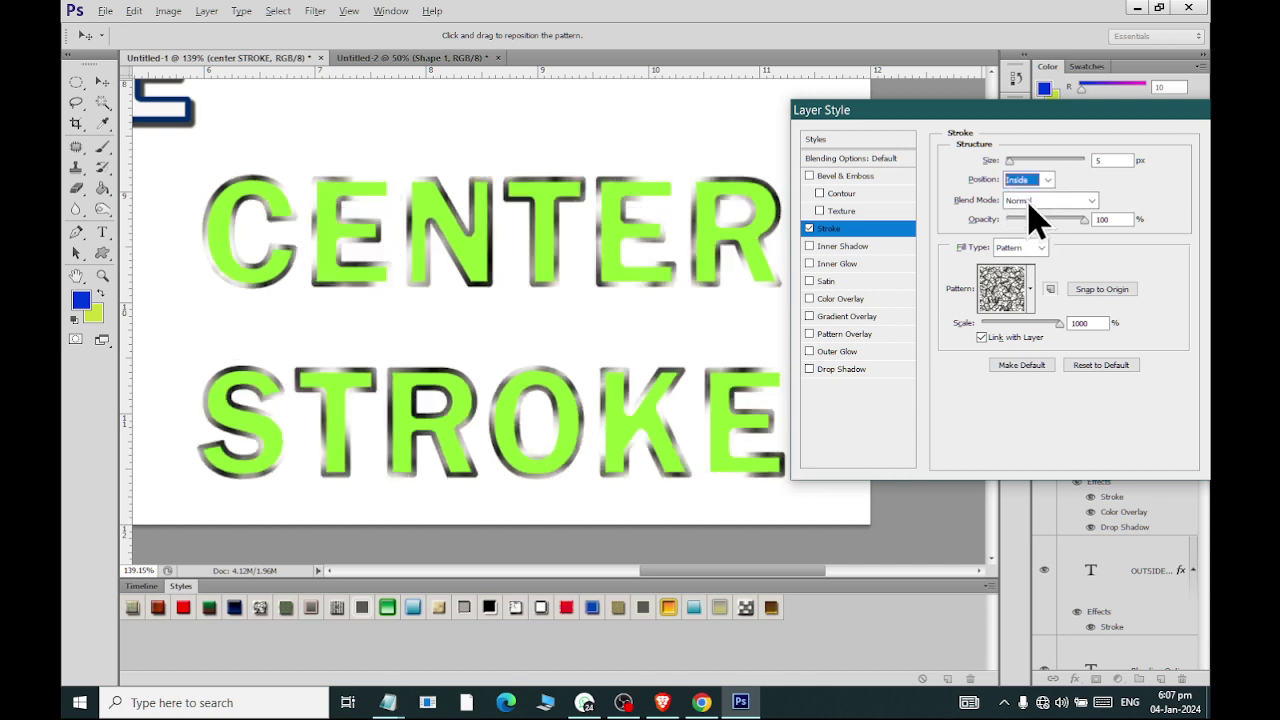
{"action": "left_click", "coordinate": [1036, 182]}
{"action": "left_click", "coordinate": [1036, 226]}
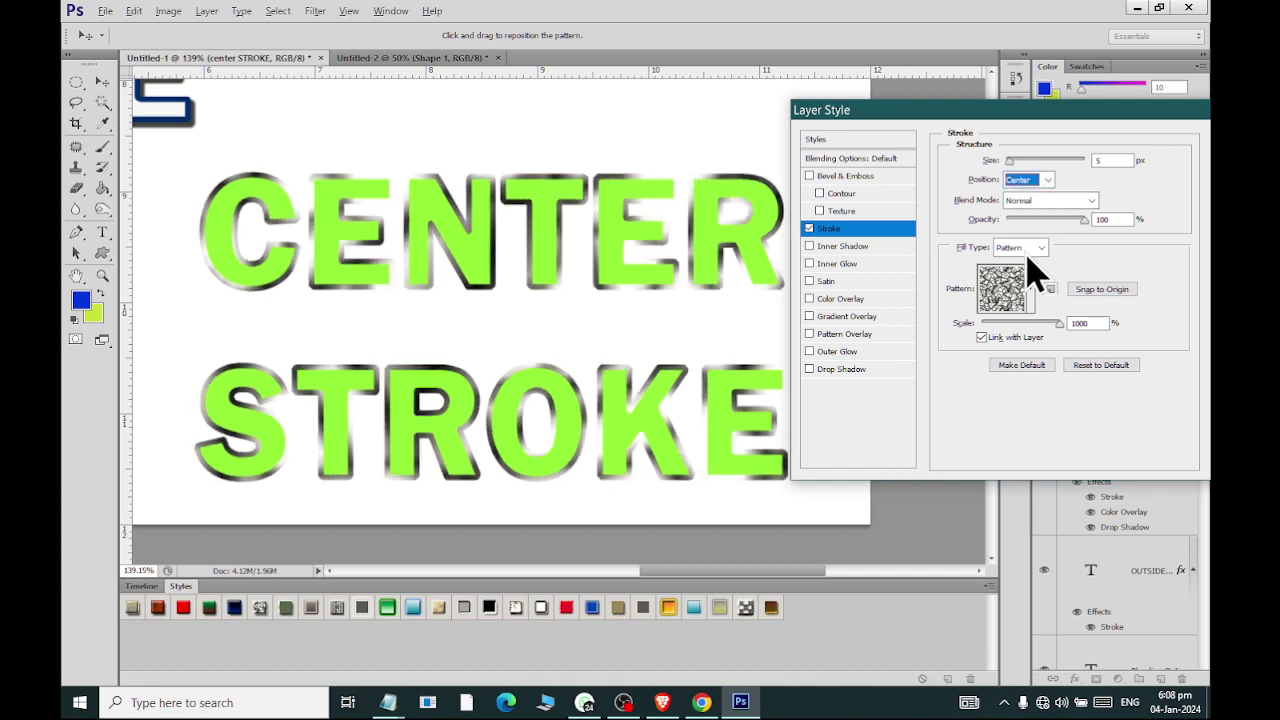
{"action": "left_click", "coordinate": [1031, 290]}
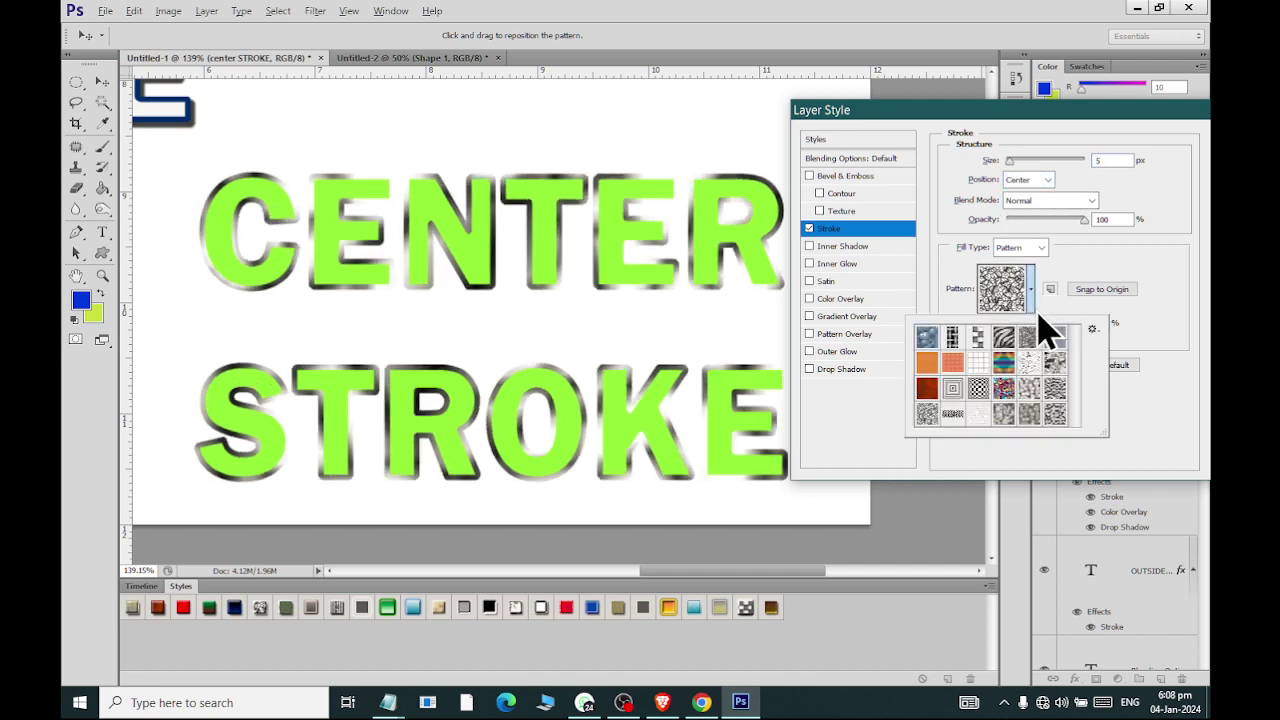
- Load the Patterns 2 set, replacing the current patterns, and apply the dark grey scratched pattern to the stroke
{"action": "left_click", "coordinate": [1092, 330]}
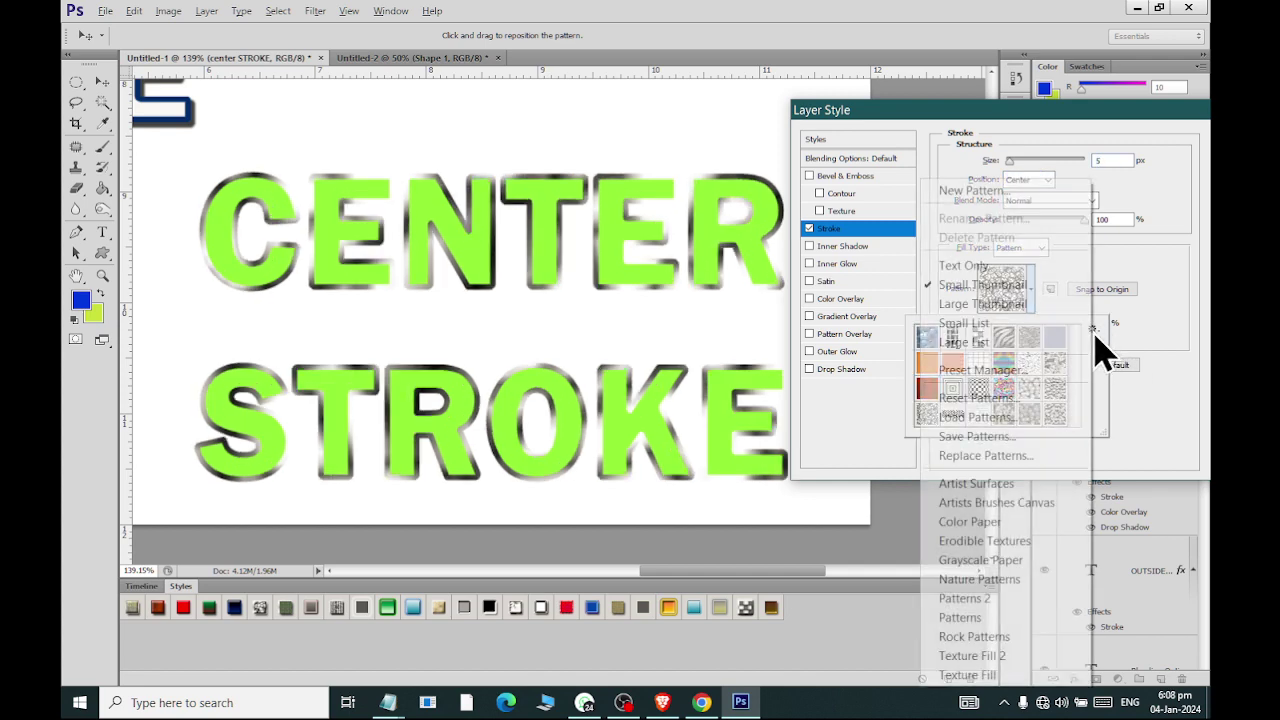
{"action": "left_click", "coordinate": [1018, 598]}
{"action": "left_click", "coordinate": [567, 276]}
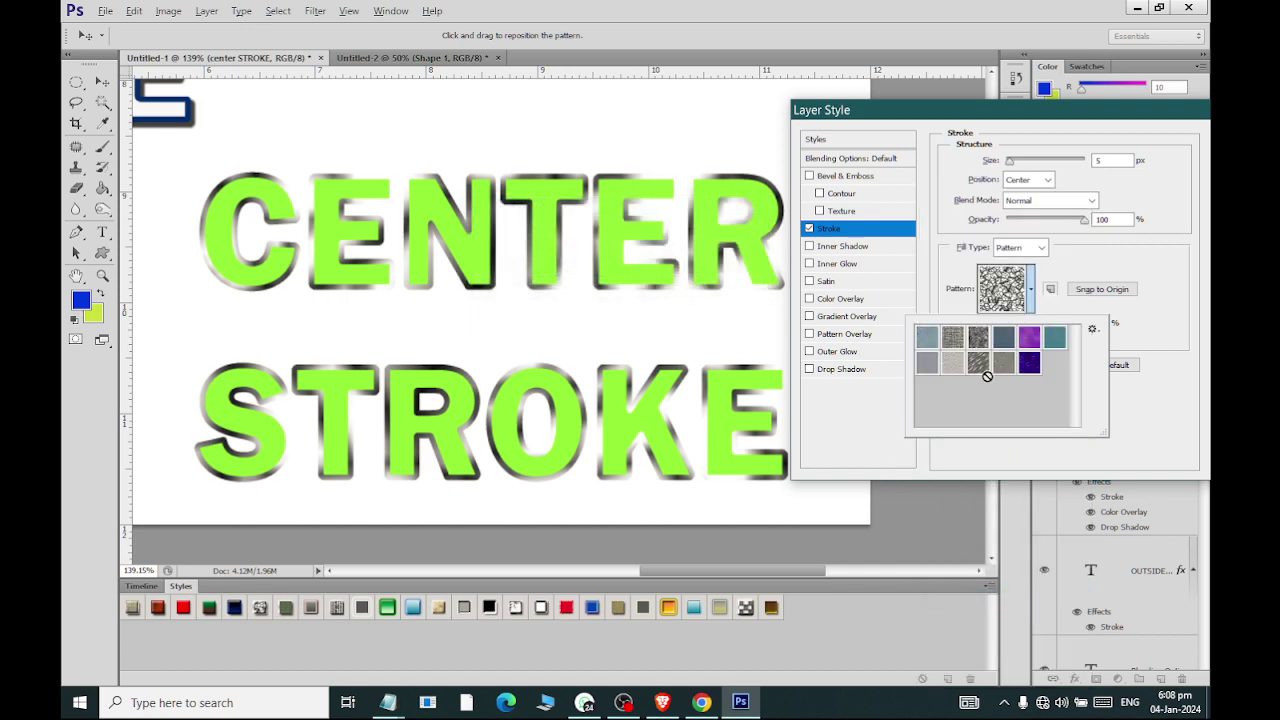
{"action": "left_click", "coordinate": [1030, 364]}
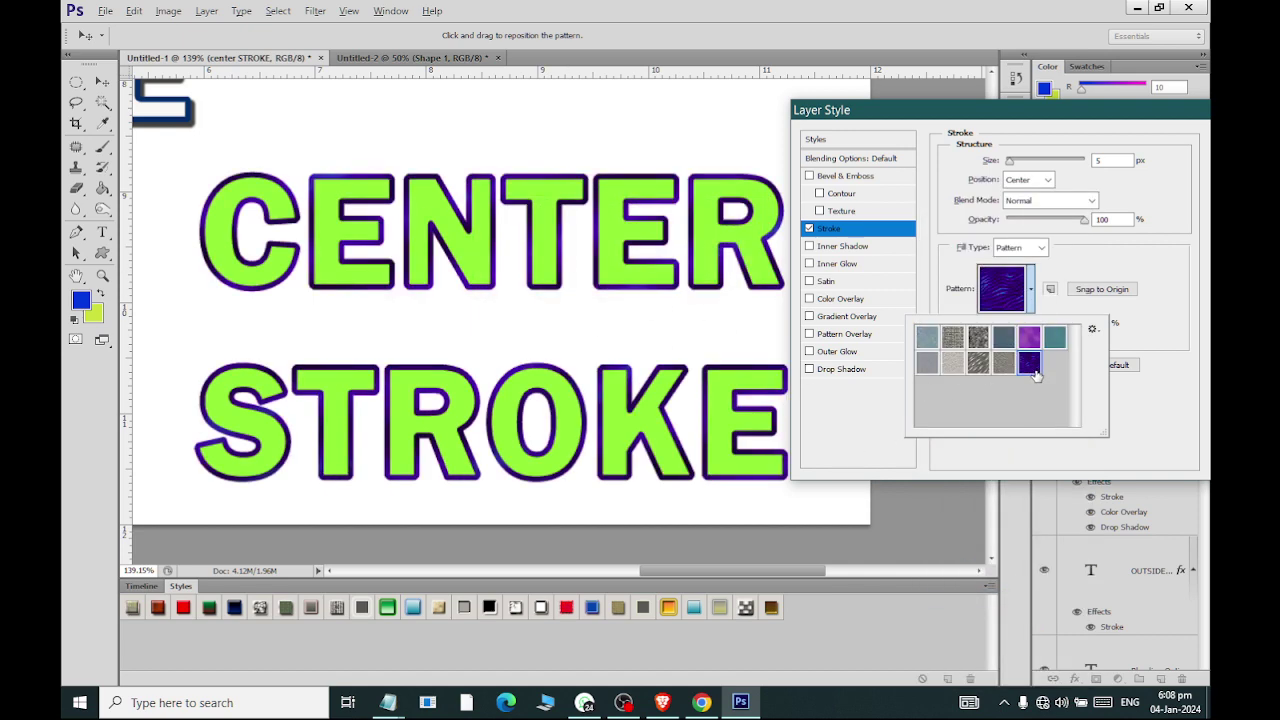
{"action": "left_click", "coordinate": [1030, 338]}
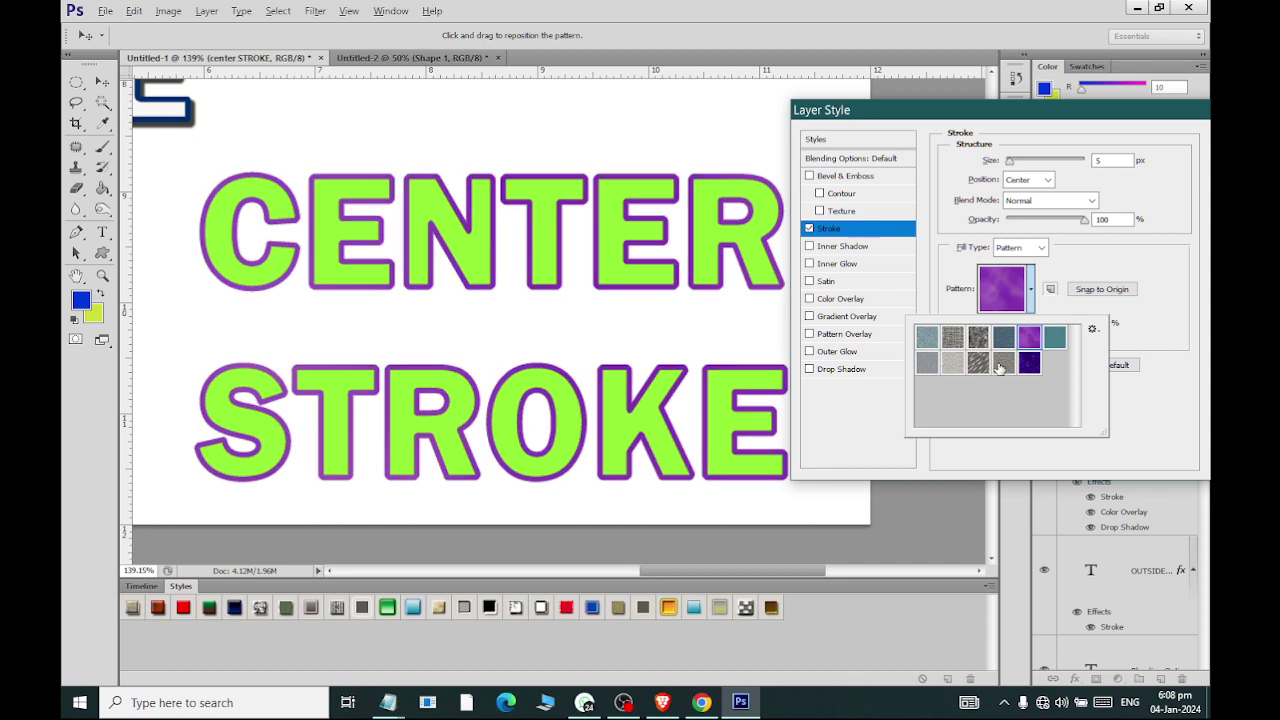
{"action": "left_click", "coordinate": [979, 364]}
{"action": "left_click", "coordinate": [952, 364]}
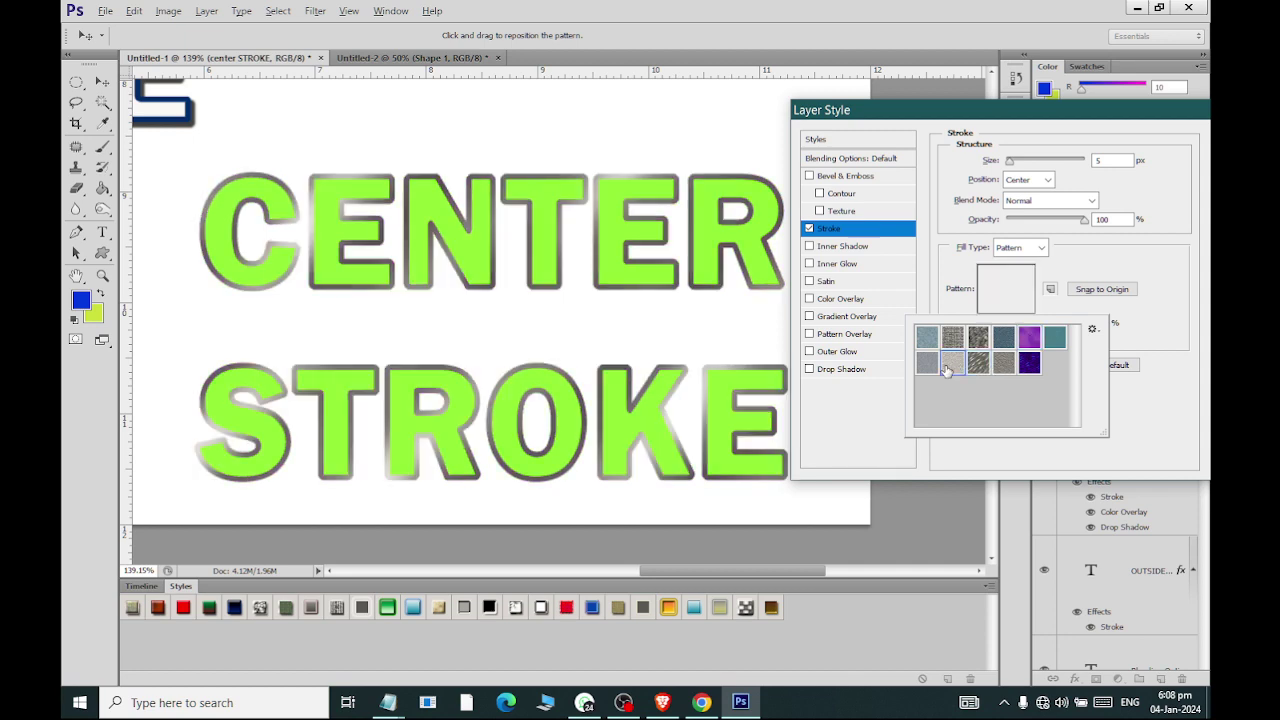
{"action": "left_click", "coordinate": [927, 364]}
{"action": "left_click", "coordinate": [927, 338]}
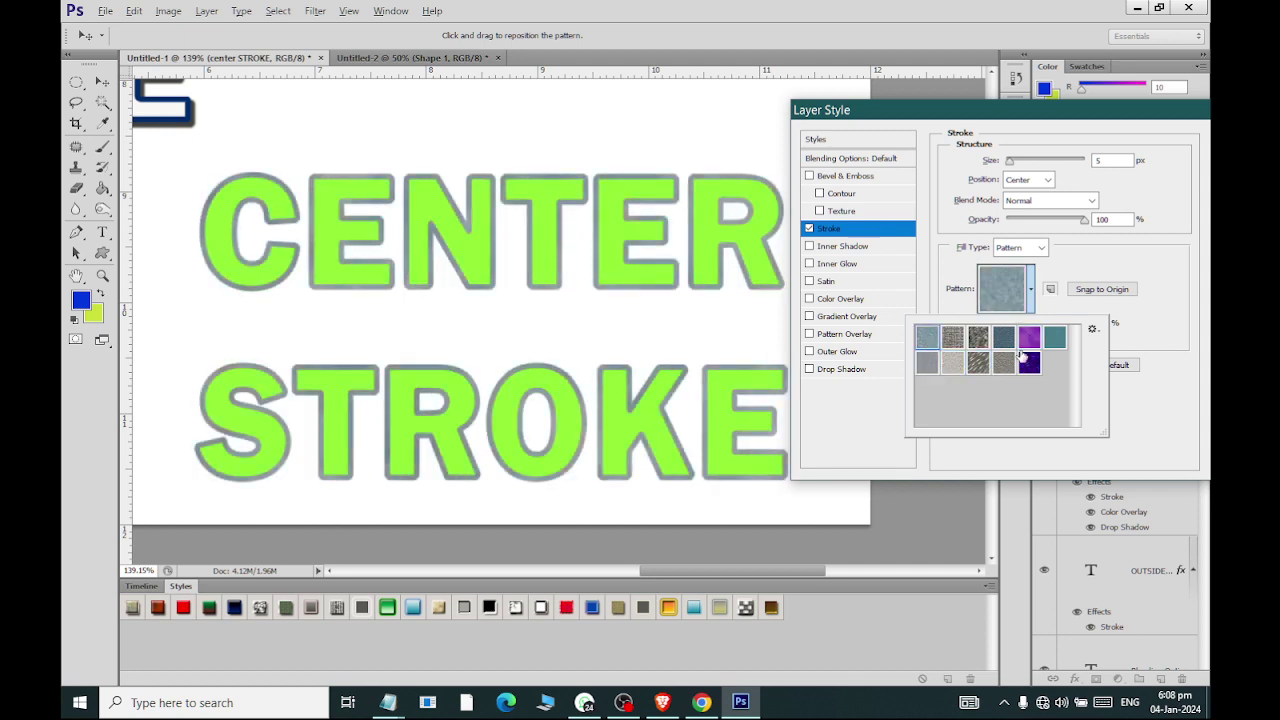
{"action": "left_click", "coordinate": [1030, 363]}
{"action": "left_click", "coordinate": [978, 340]}
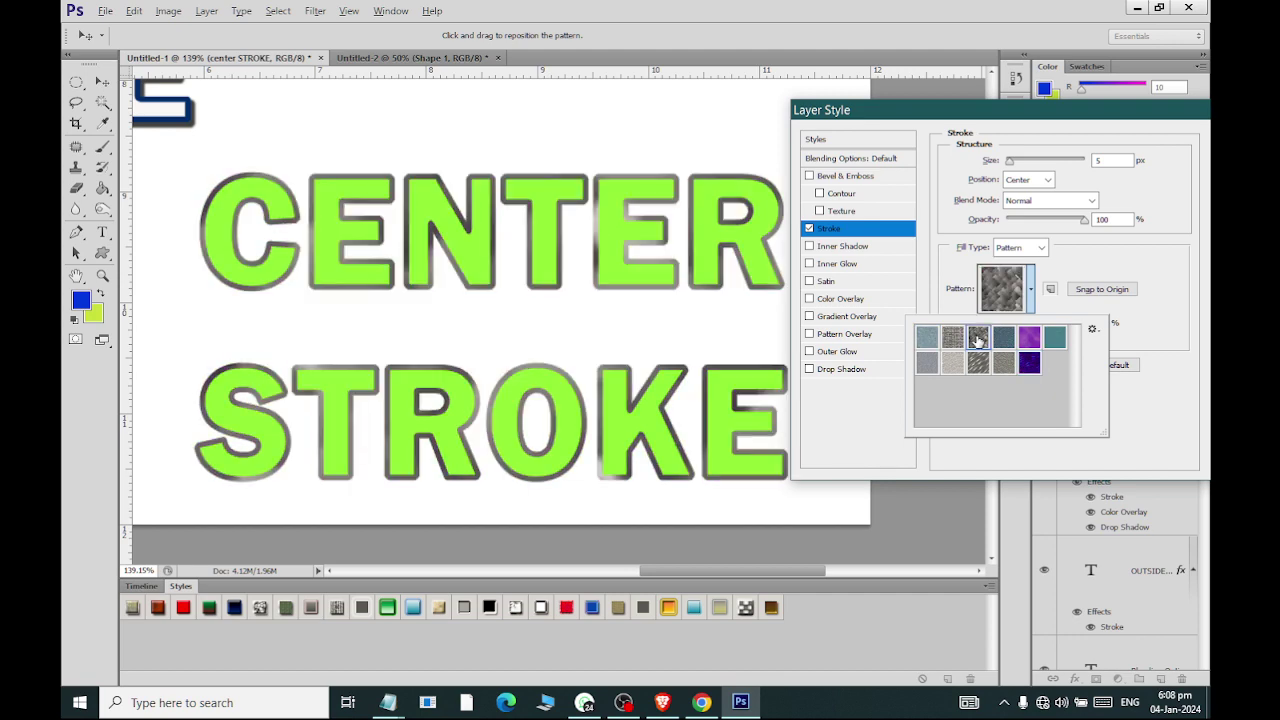
{"action": "left_click", "coordinate": [1075, 265]}
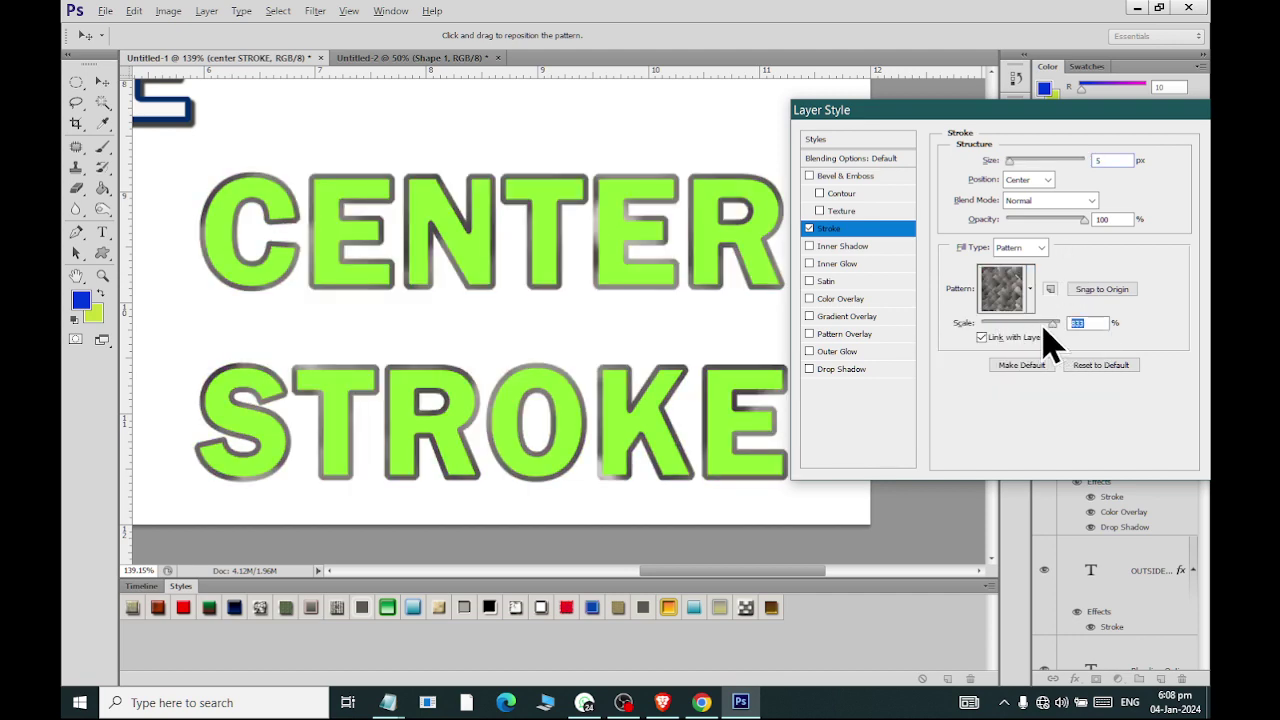
- Scale the stroke pattern to 83%, set Position to Inside, and enable Drop Shadow
{"action": "left_click_drag", "start_coordinate": [1051, 337], "coordinate": [1022, 340]}
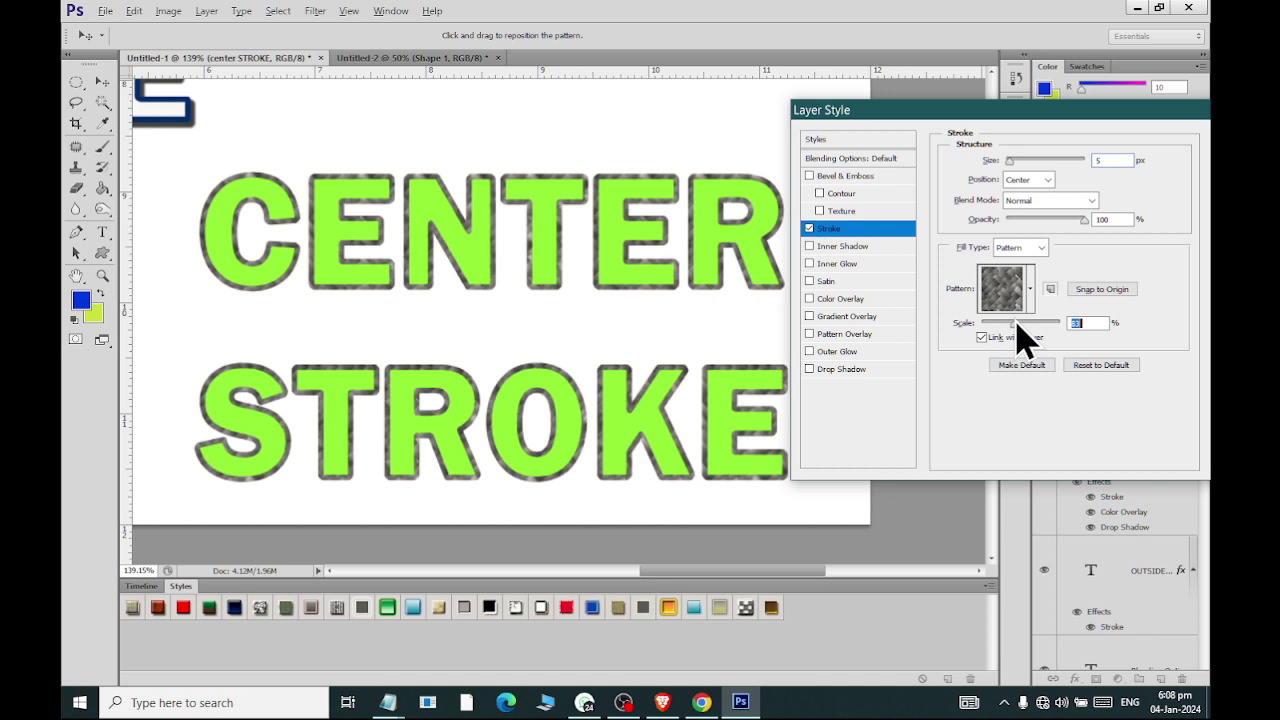
{"action": "left_click", "coordinate": [1030, 180]}
{"action": "left_click", "coordinate": [1033, 205]}
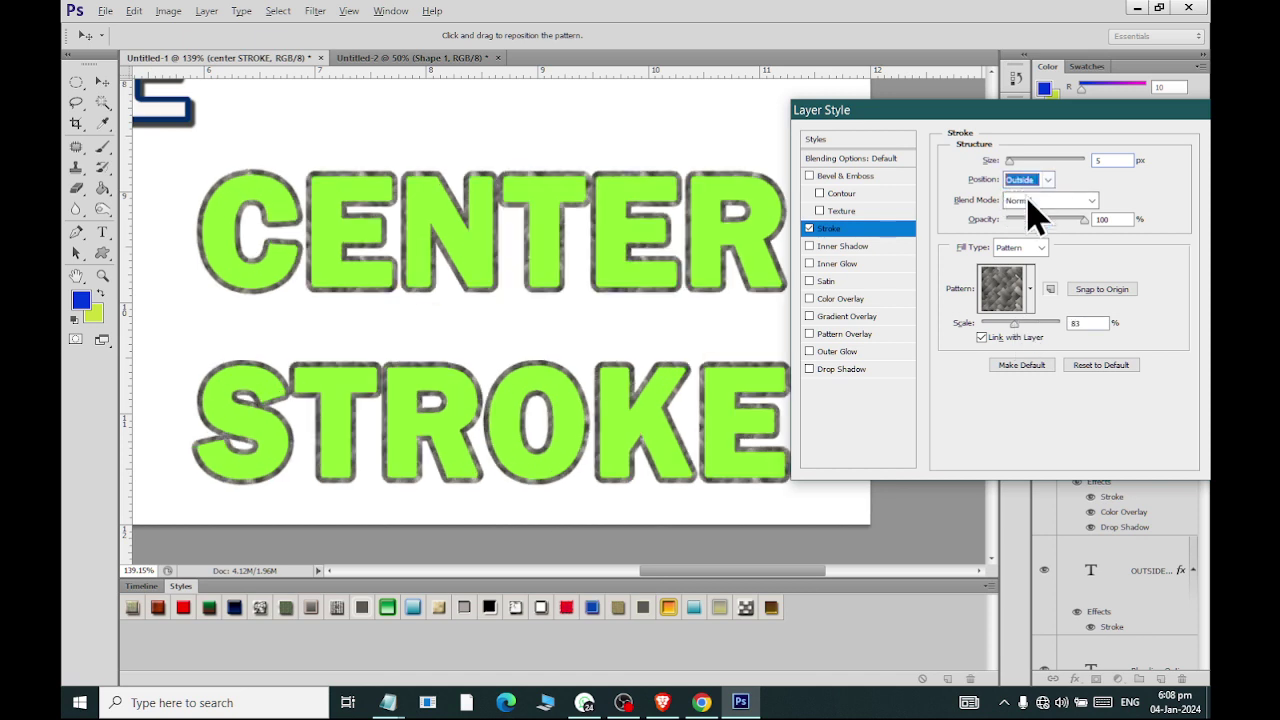
{"action": "left_click", "coordinate": [1030, 180]}
{"action": "left_click", "coordinate": [1028, 206]}
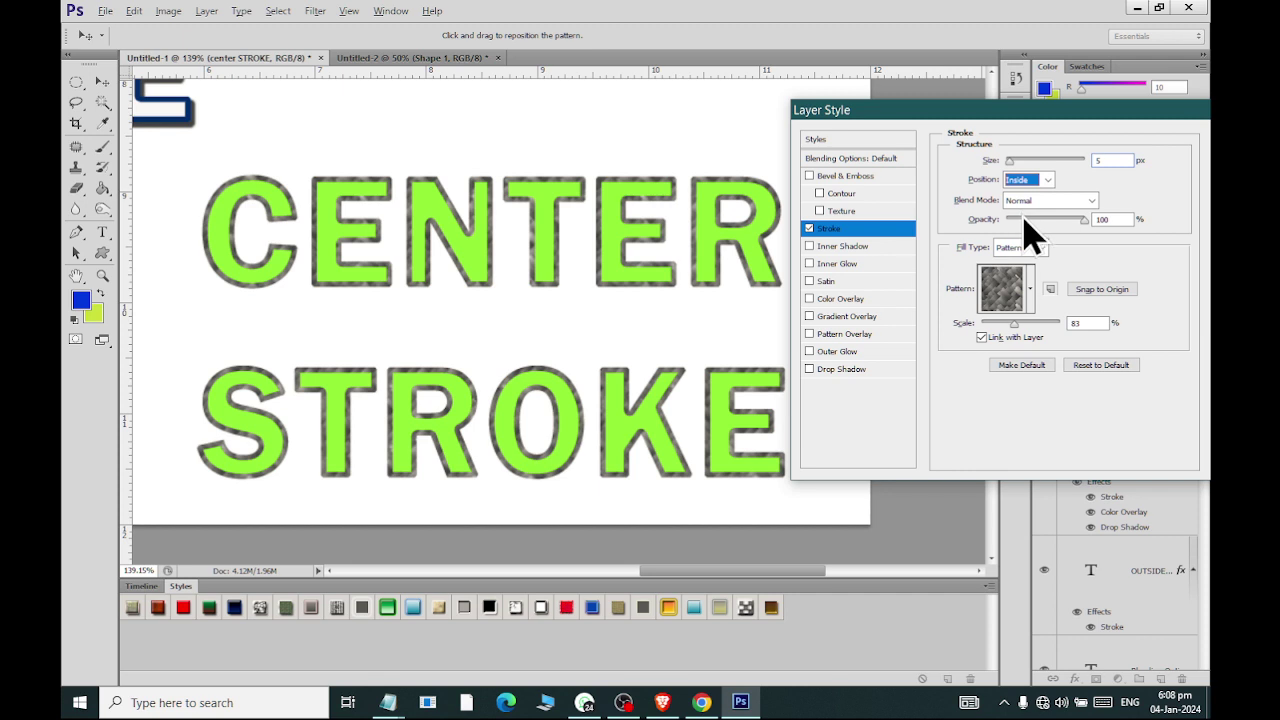
{"action": "left_click", "coordinate": [810, 370]}
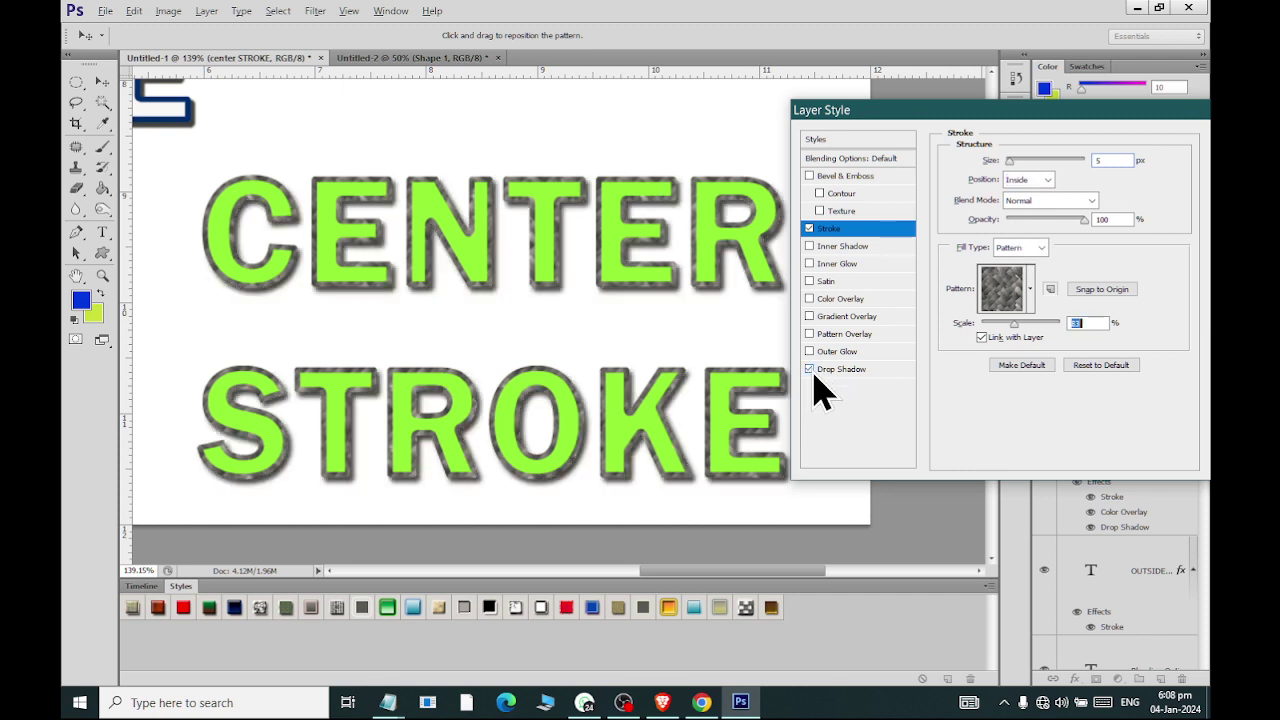
- Fill the CENTER STROKE letters light blue 95d4f8 with a Color Overlay and apply the layer style
{"action": "left_click", "coordinate": [840, 370]}
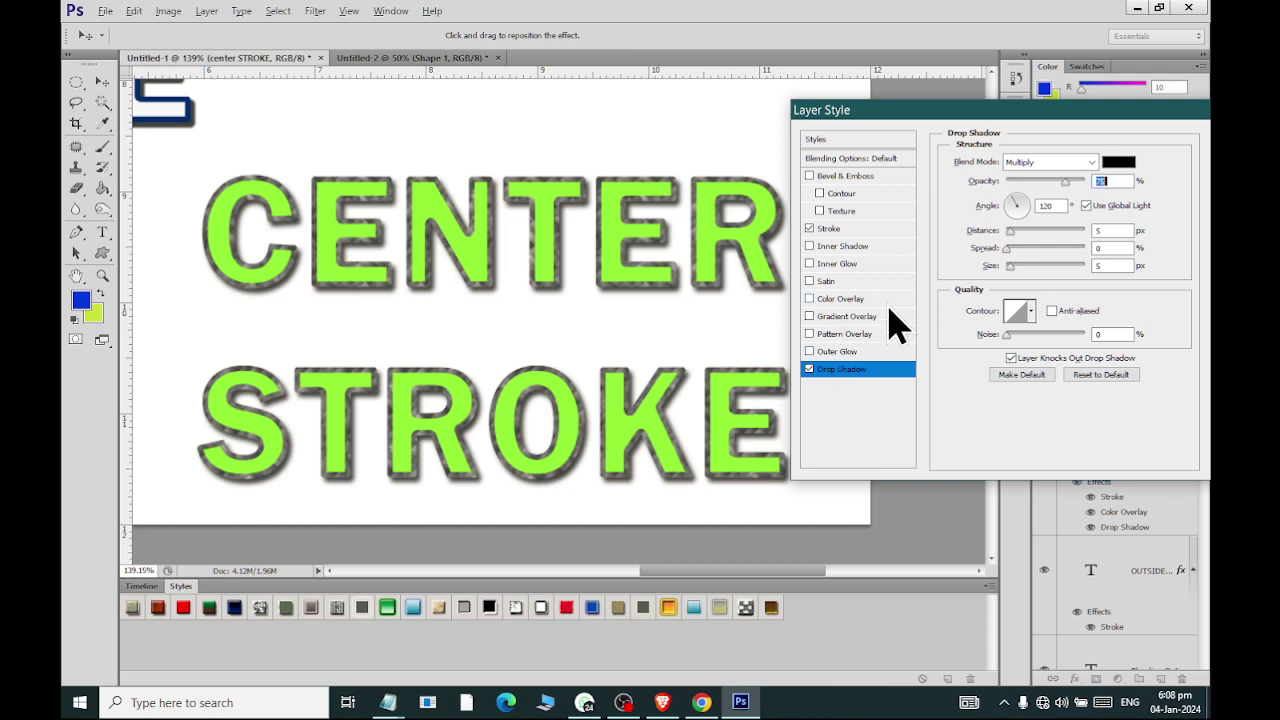
{"action": "left_click", "coordinate": [845, 298]}
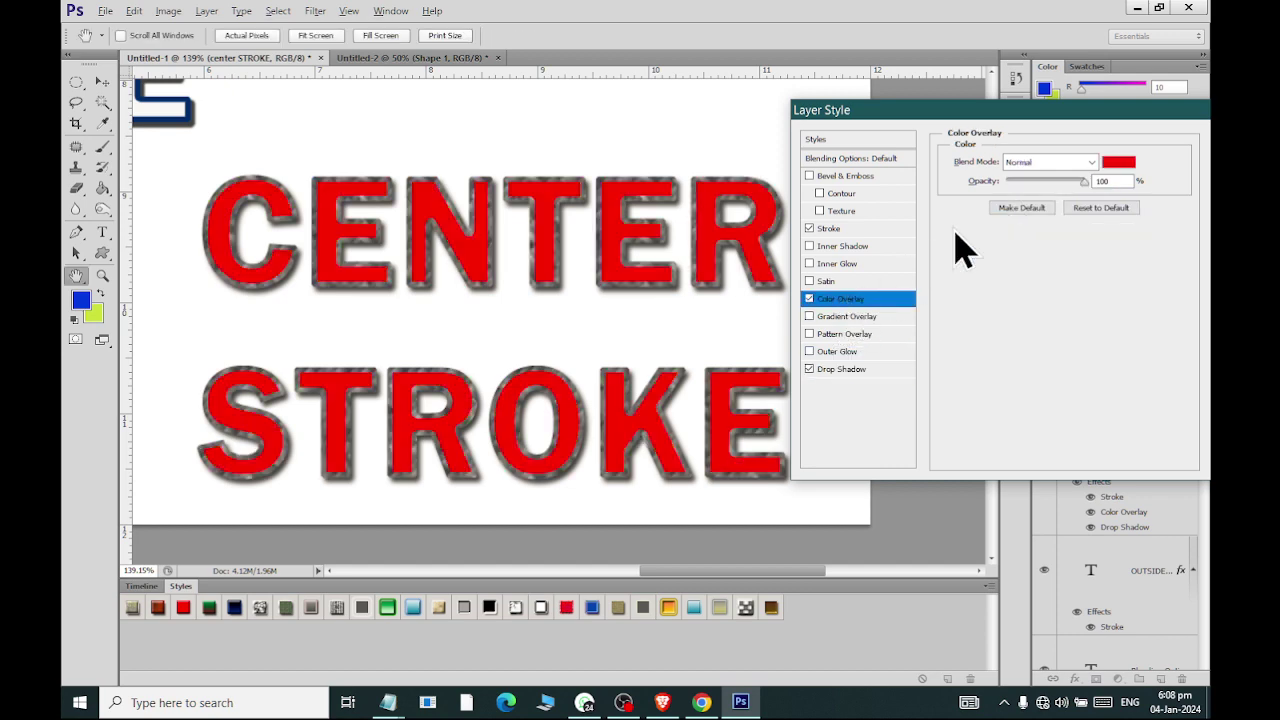
{"action": "left_click", "coordinate": [1118, 162]}
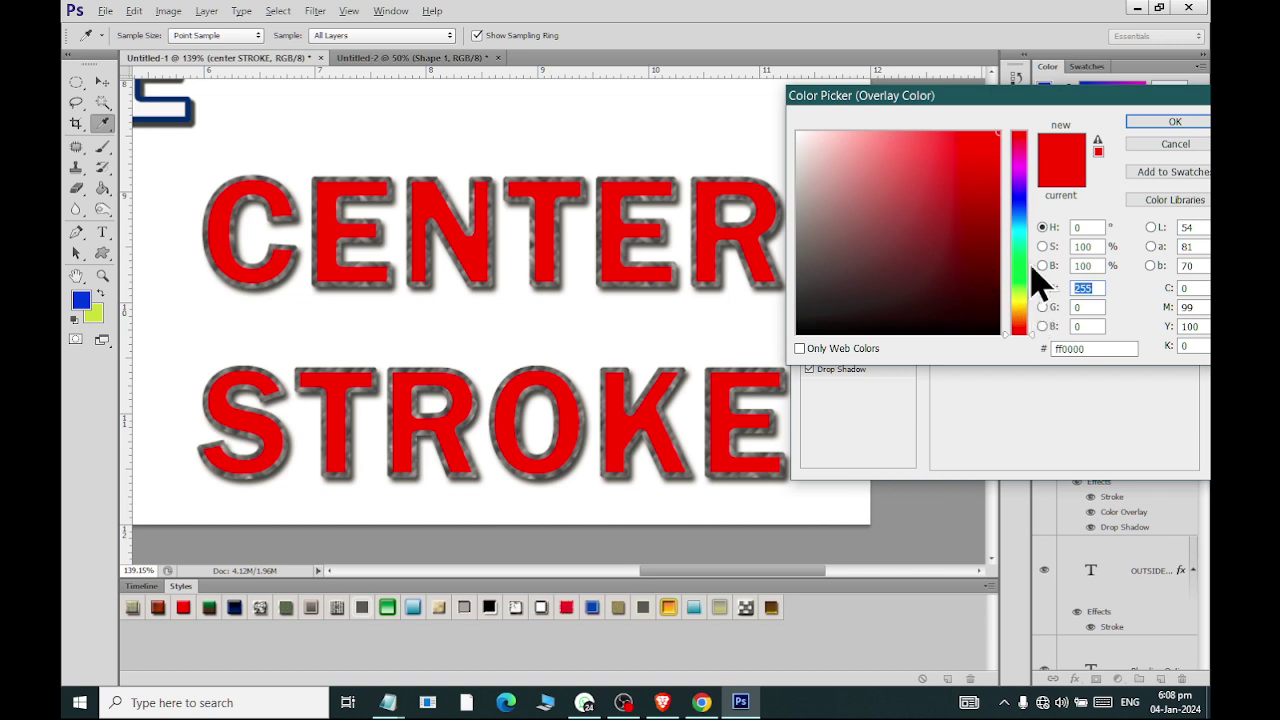
{"action": "left_click_drag", "start_coordinate": [1025, 272], "coordinate": [1018, 287]}
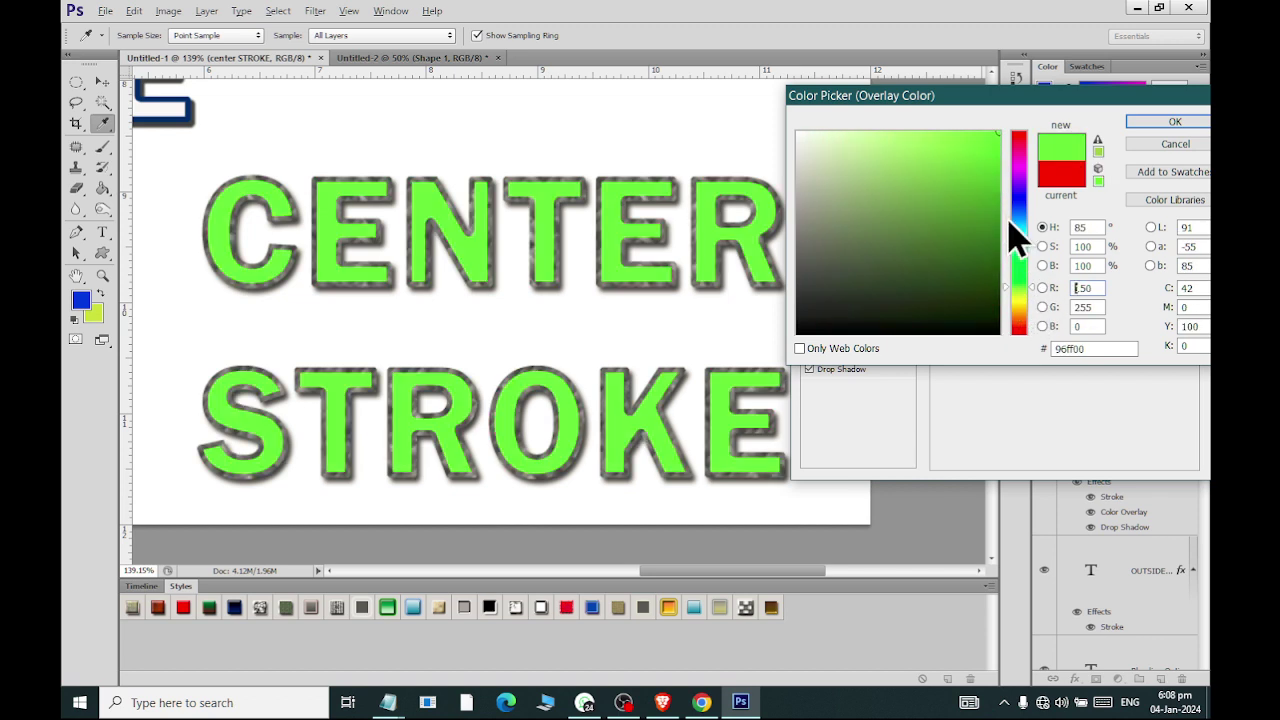
{"action": "mouse_move", "coordinate": [1022, 240]}
{"action": "left_mouse_down"}
{"action": "mouse_move", "coordinate": [1020, 220]}
{"action": "mouse_move", "coordinate": [878, 137]}
{"action": "left_mouse_up"}
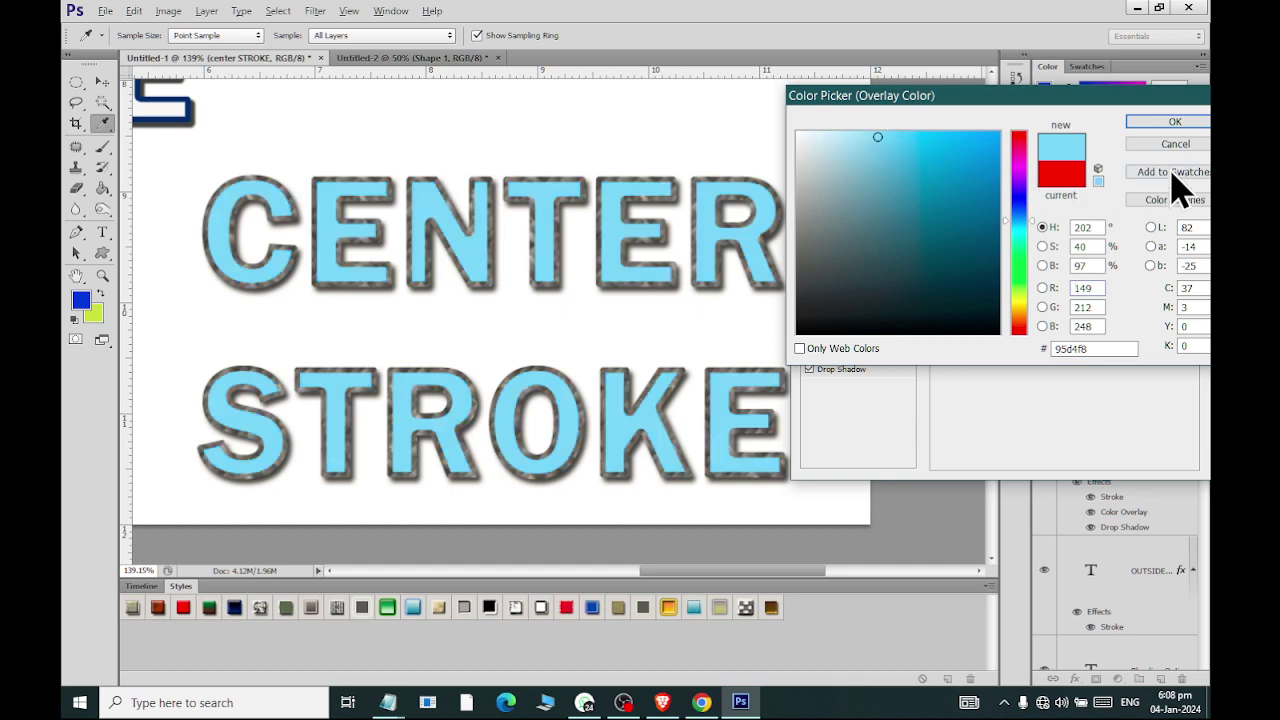
{"action": "left_click", "coordinate": [1174, 122]}
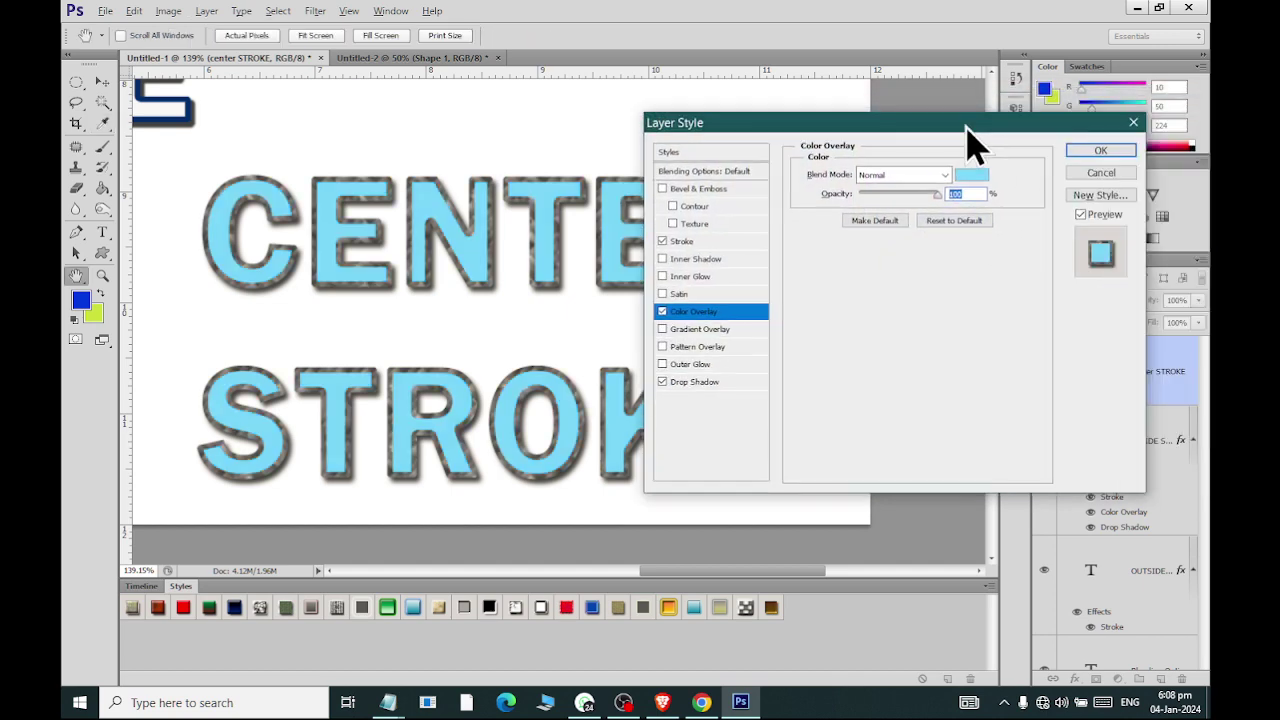
{"action": "left_click", "coordinate": [948, 155]}
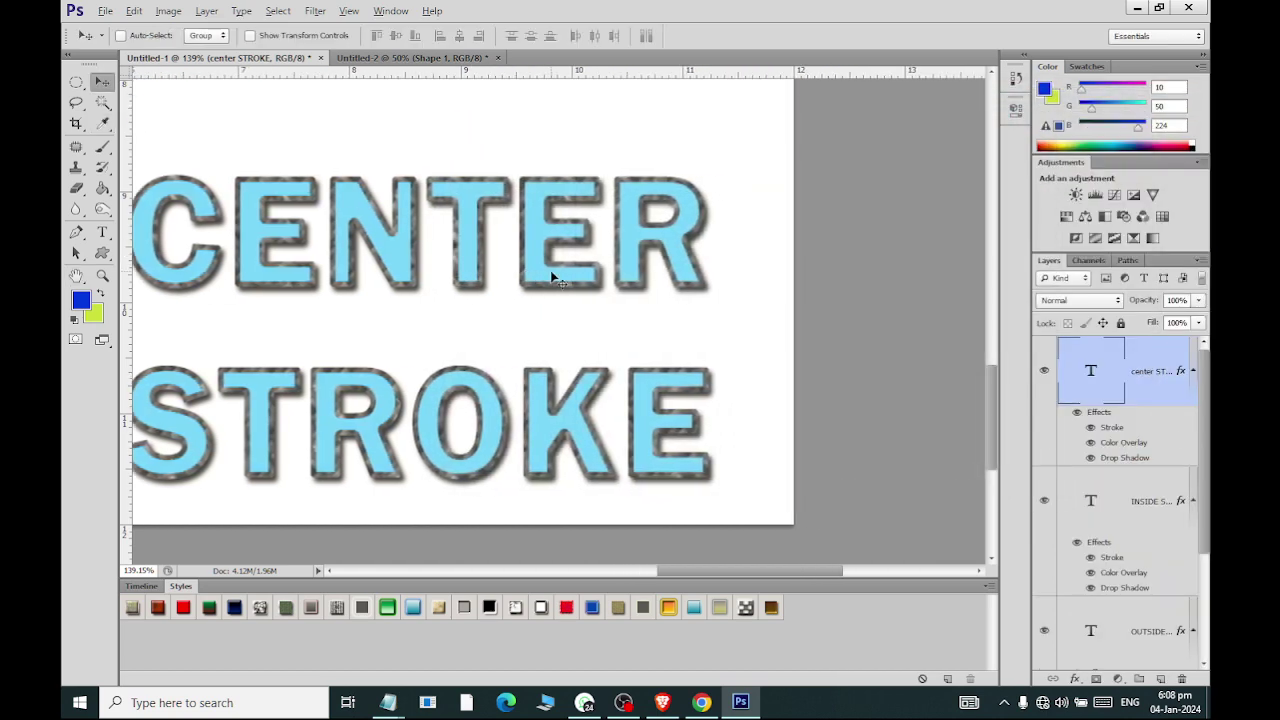
{"action": "scroll", "coordinate": [540, 262], "scroll_direction": "down", "scroll_amount": 5}
{"action": "scroll", "coordinate": [456, 252], "scroll_direction": "left", "scroll_amount": 3}
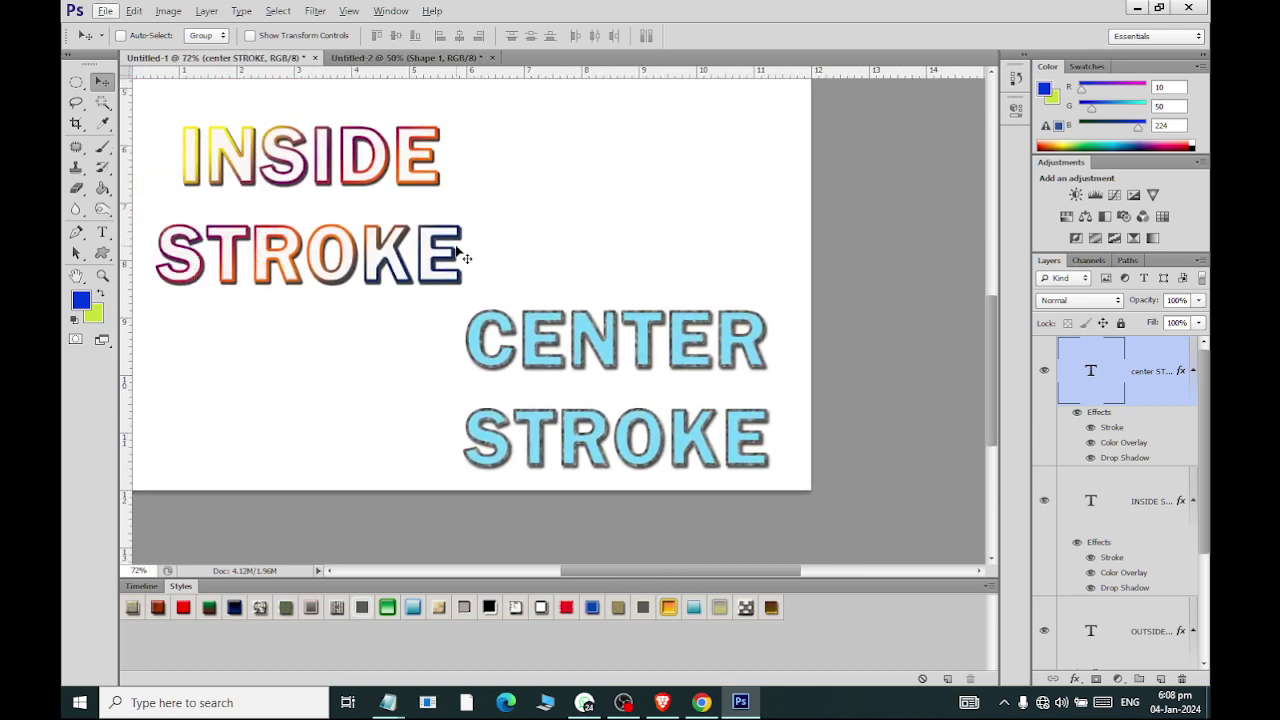
{"action": "scroll", "coordinate": [456, 252], "scroll_direction": "left", "scroll_amount": 2}
{"action": "scroll", "coordinate": [456, 252], "scroll_direction": "up", "scroll_amount": 3}
{"action": "scroll", "coordinate": [456, 252], "scroll_direction": "up", "scroll_amount": 3}
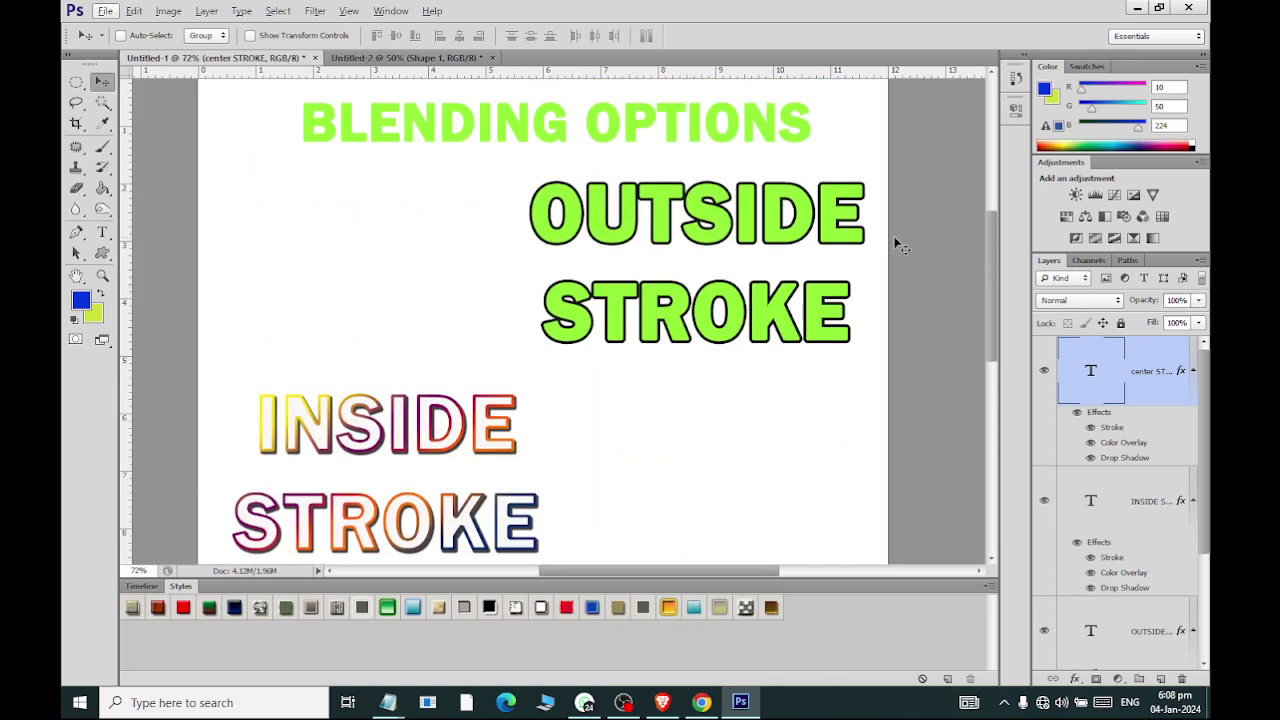
{"action": "scroll", "coordinate": [447, 280], "scroll_direction": "down", "scroll_amount": 3}
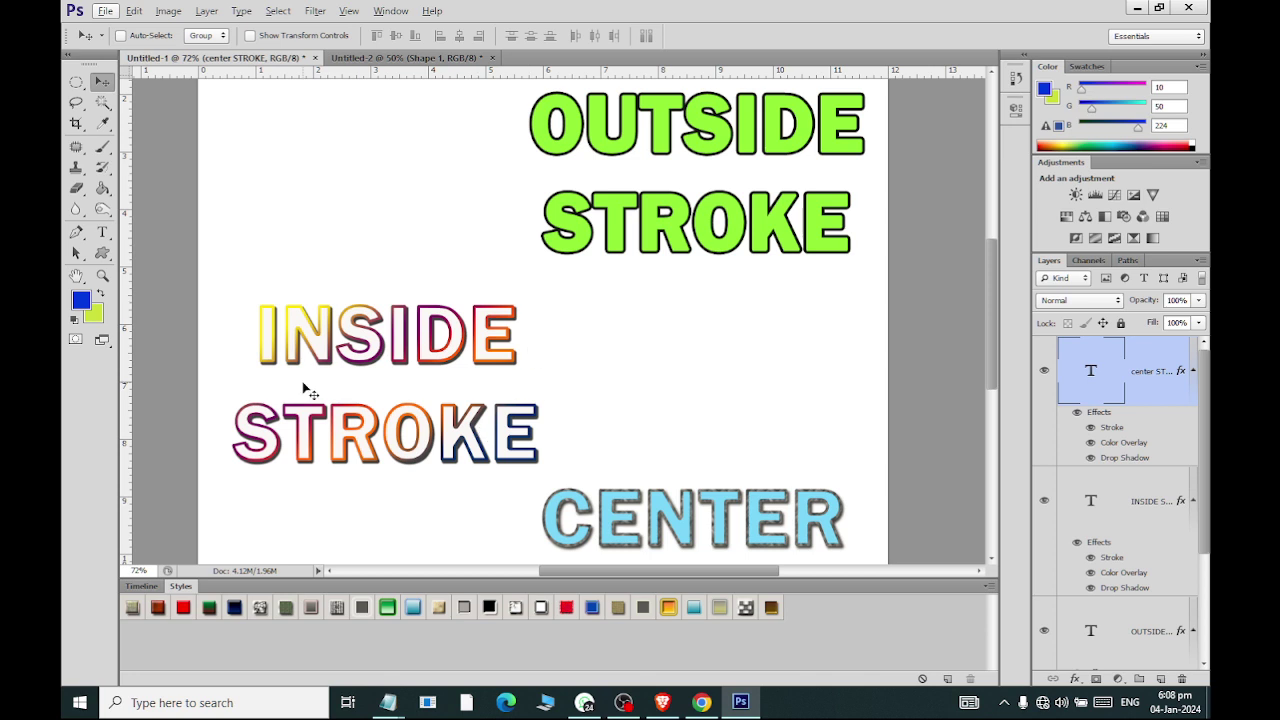
{"action": "scroll", "coordinate": [472, 344], "scroll_direction": "down", "scroll_amount": 3}
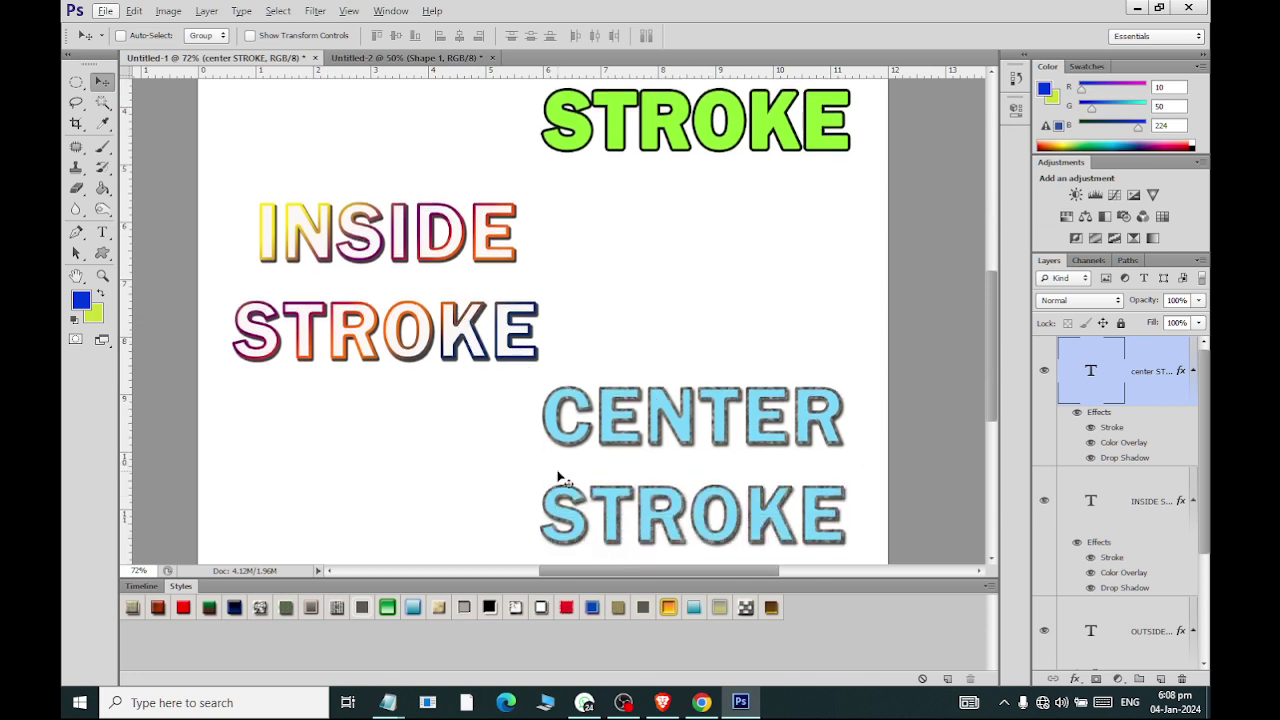
{"action": "scroll", "coordinate": [620, 513], "scroll_direction": "down", "scroll_amount": 2}
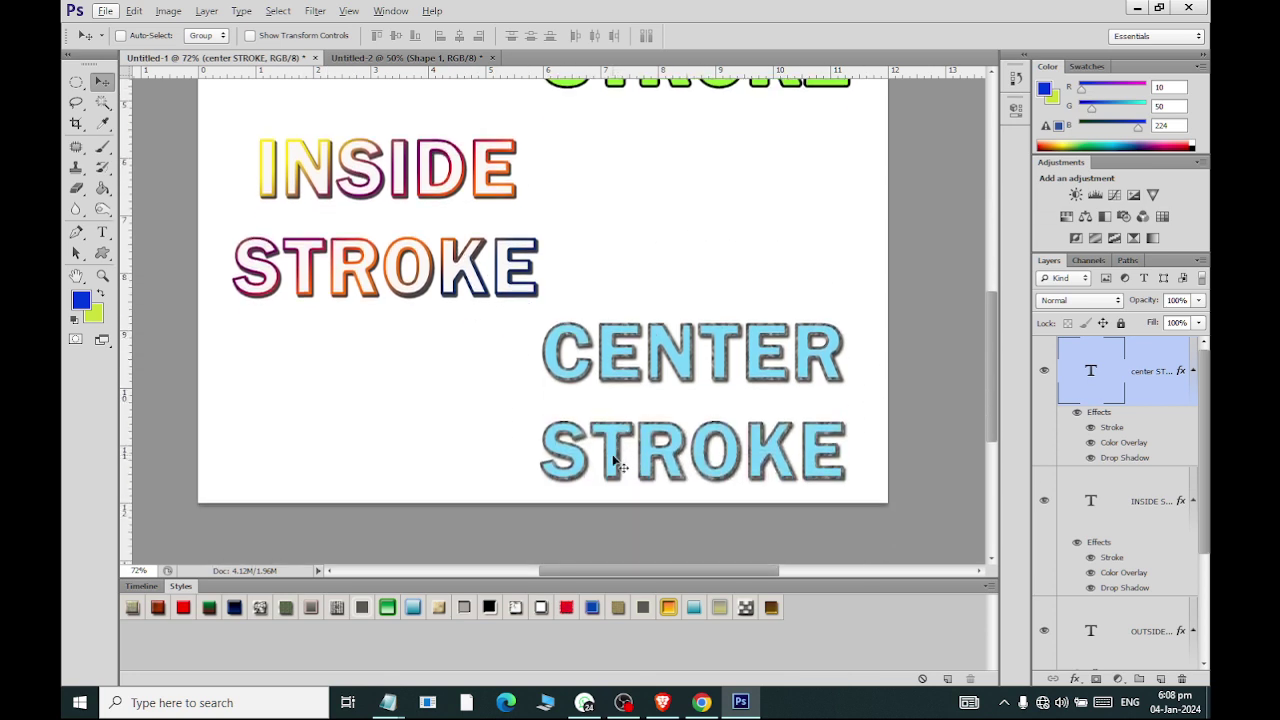
{"action": "scroll", "coordinate": [607, 453], "scroll_direction": "up", "scroll_amount": 2}
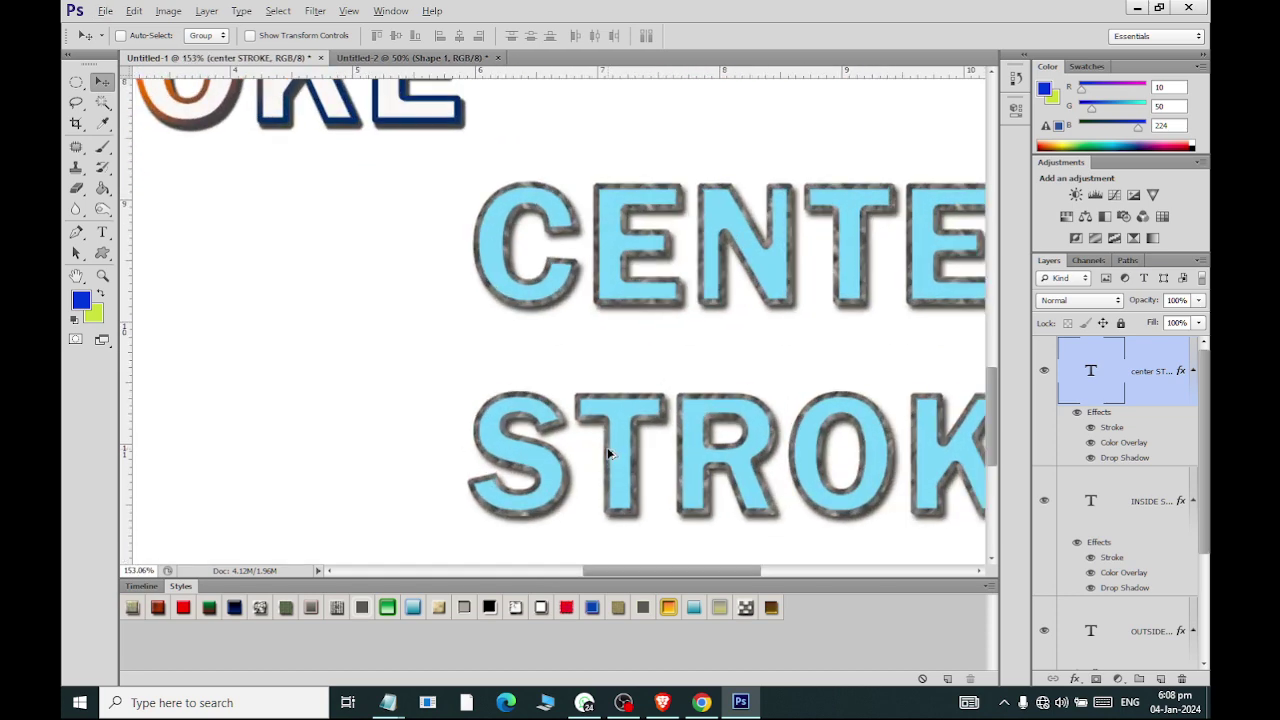
{"action": "scroll", "coordinate": [607, 453], "scroll_direction": "down", "scroll_amount": 1}
{"action": "scroll", "coordinate": [607, 453], "scroll_direction": "down", "scroll_amount": 1}
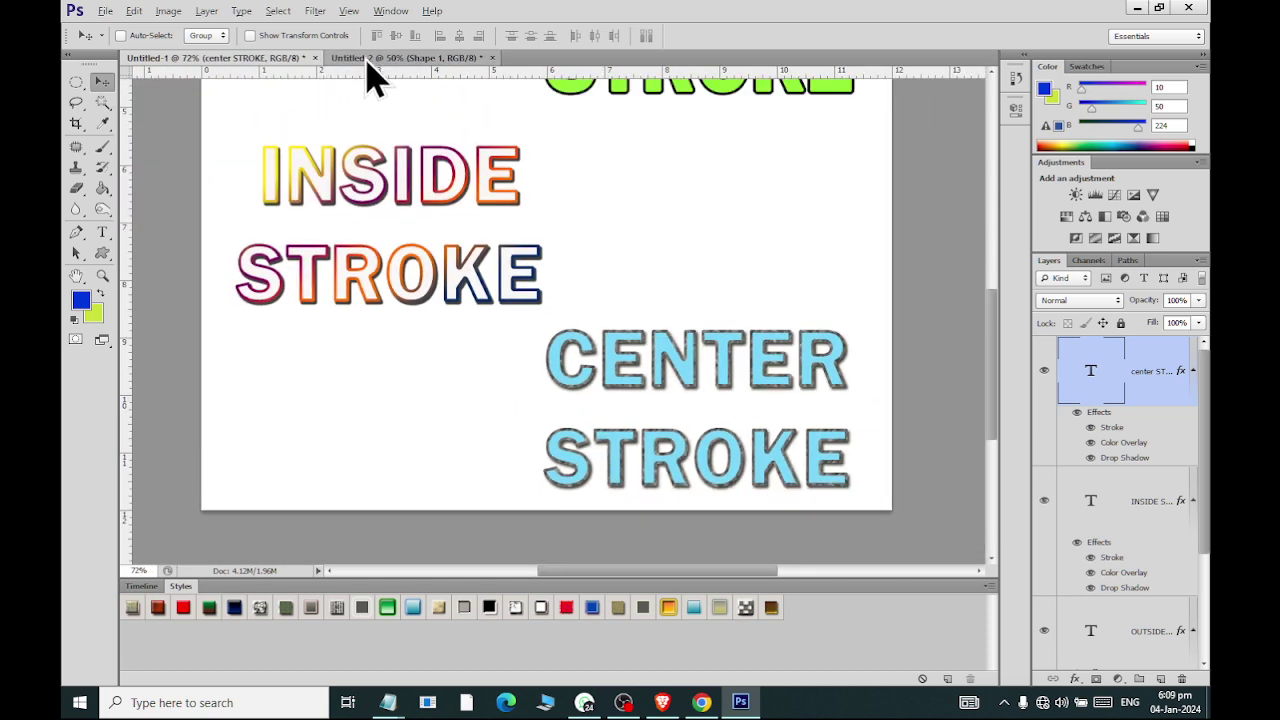
- Switch to the Untitled-2 document and select the Rectangle 1 layer
{"action": "left_click", "coordinate": [366, 58]}
{"action": "scroll", "coordinate": [652, 313], "scroll_direction": "up", "scroll_amount": 3}
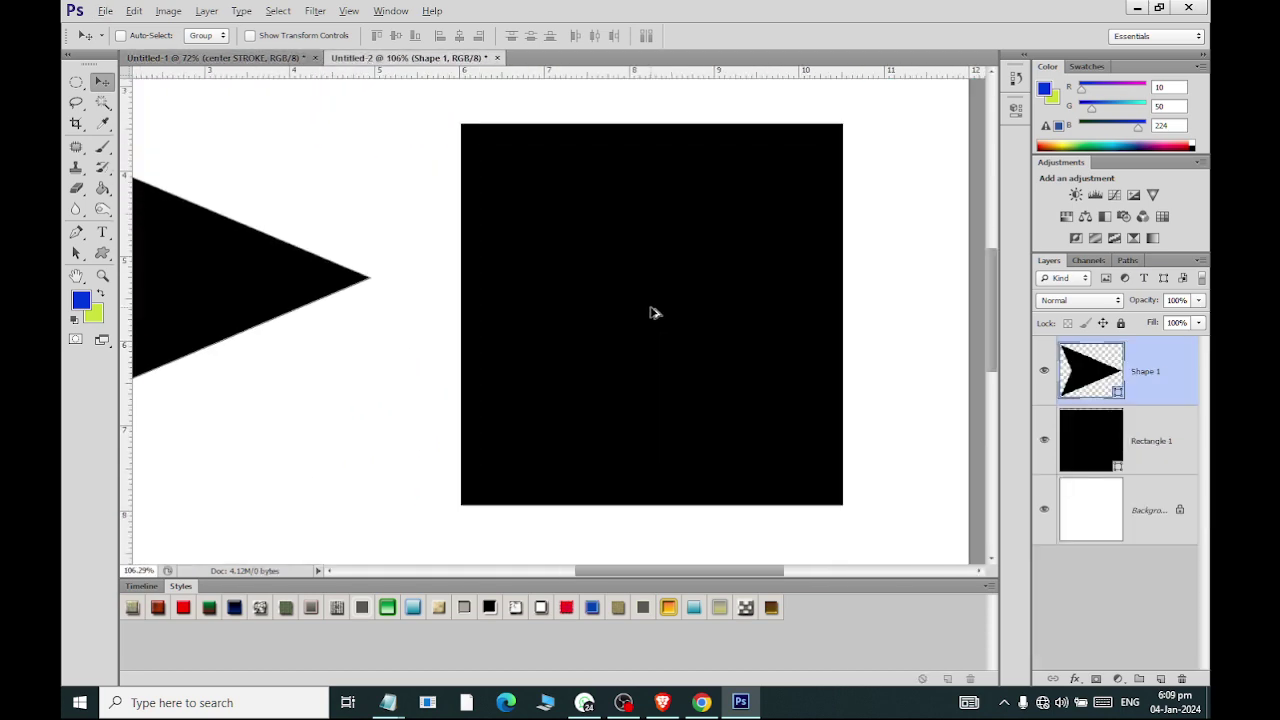
{"action": "left_click", "coordinate": [1109, 441]}
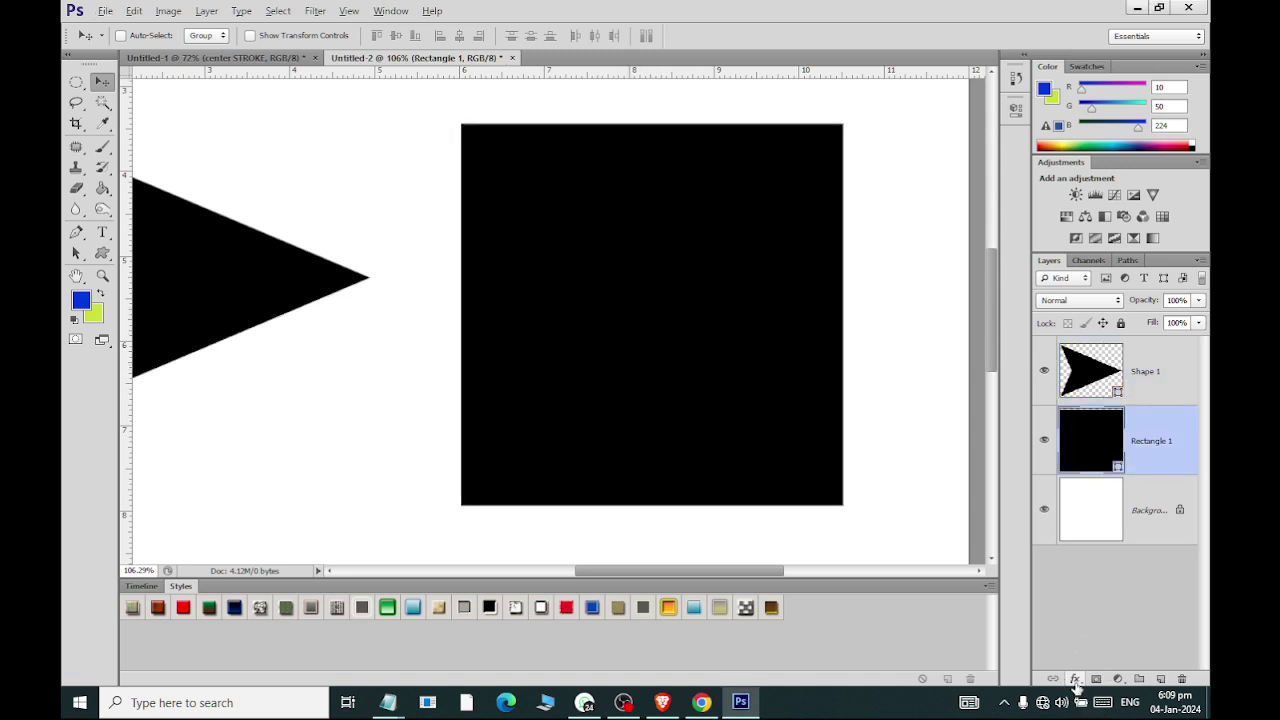
- Open Blending Options for Rectangle 1 and move the Layer Style dialog beside the square
{"action": "left_click", "coordinate": [1075, 680]}
{"action": "left_click", "coordinate": [1091, 486]}
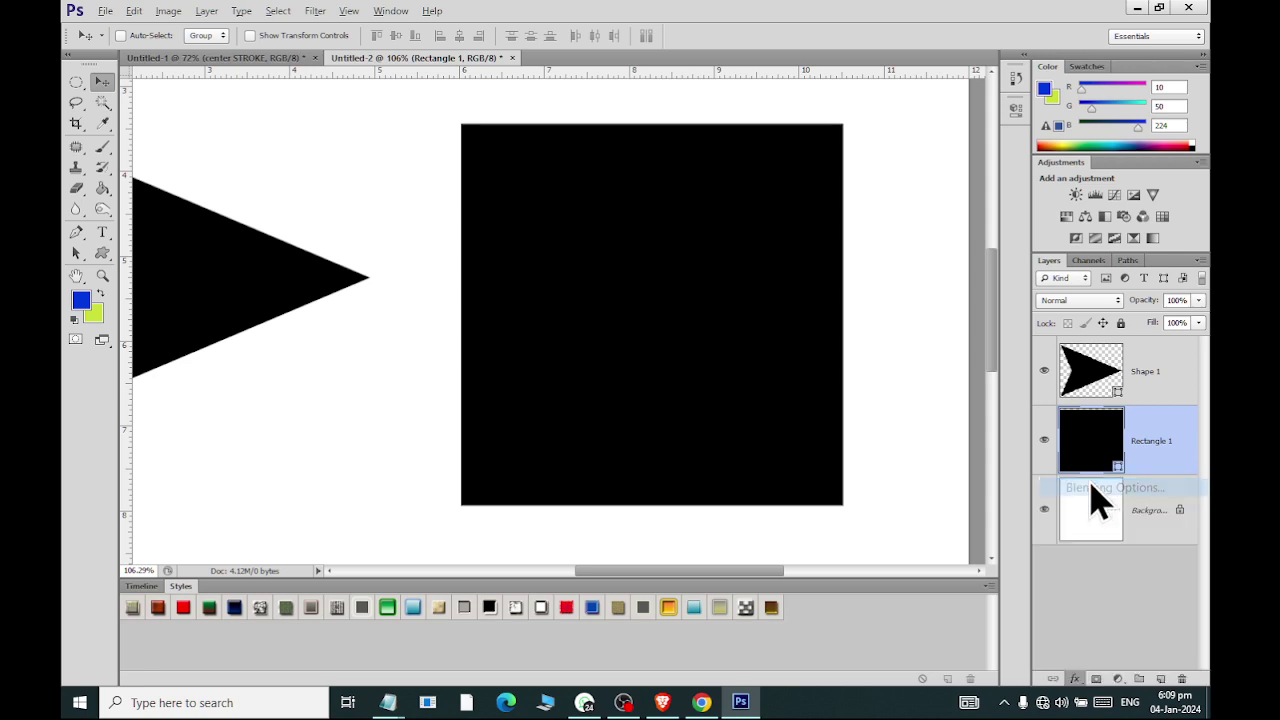
{"action": "mouse_move", "coordinate": [706, 123]}
{"action": "left_mouse_down"}
{"action": "mouse_move", "coordinate": [935, 195]}
{"action": "mouse_move", "coordinate": [901, 326]}
{"action": "left_mouse_up"}
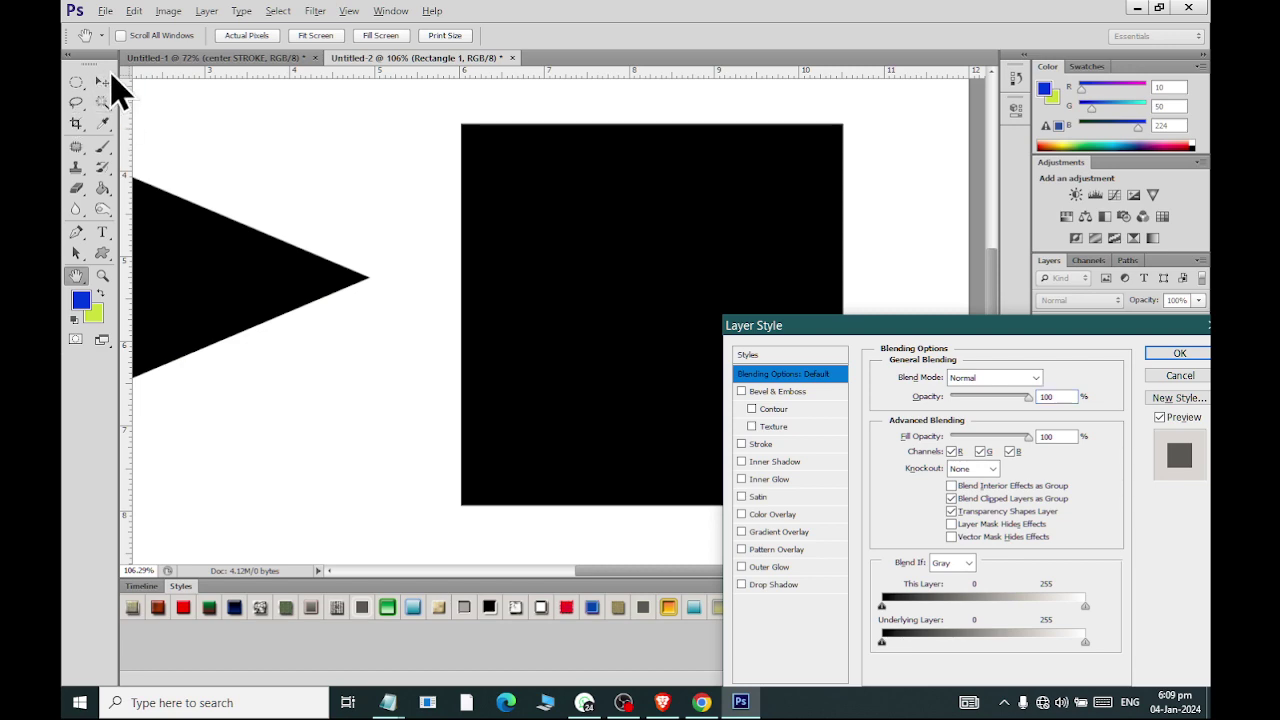
{"action": "left_click_drag", "start_coordinate": [100, 72], "coordinate": [104, 88]}
{"action": "scroll", "coordinate": [345, 221], "scroll_direction": "right", "scroll_amount": 2}
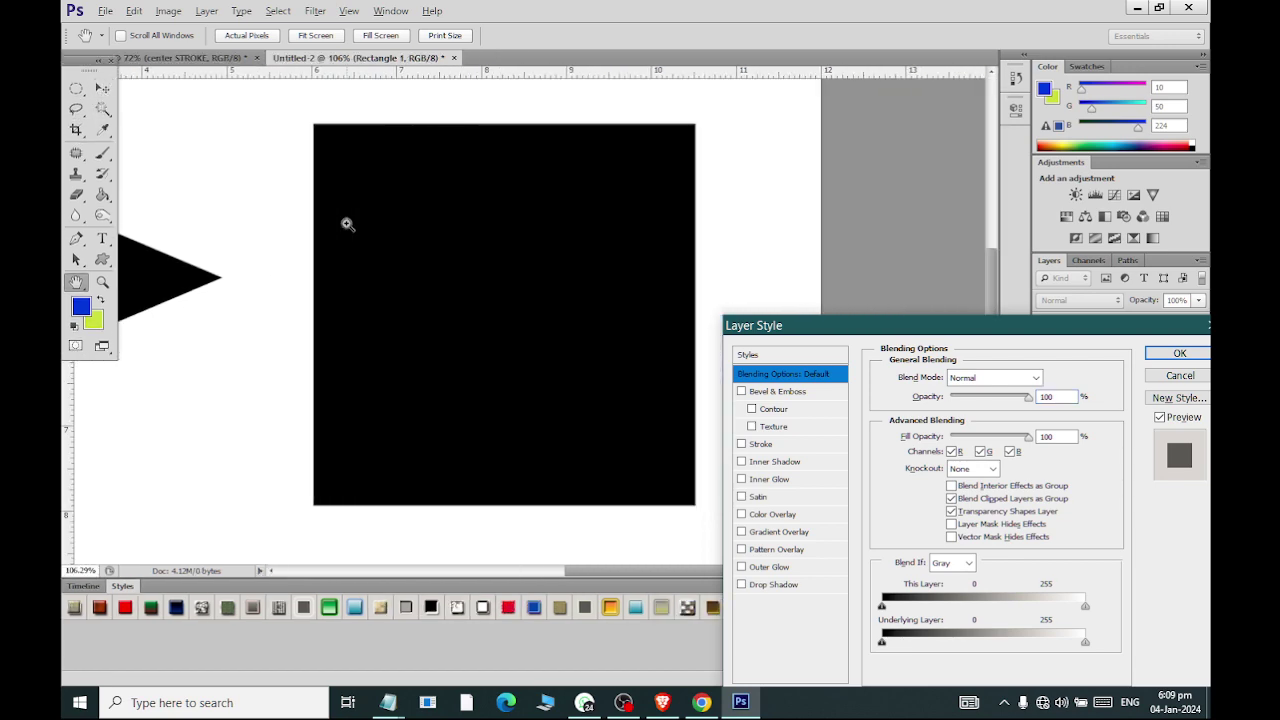
{"action": "scroll", "coordinate": [345, 221], "scroll_direction": "right", "scroll_amount": 2}
{"action": "mouse_move", "coordinate": [862, 325]}
{"action": "left_mouse_down"}
{"action": "mouse_move", "coordinate": [810, 153]}
{"action": "mouse_move", "coordinate": [784, 128]}
{"action": "left_mouse_up"}
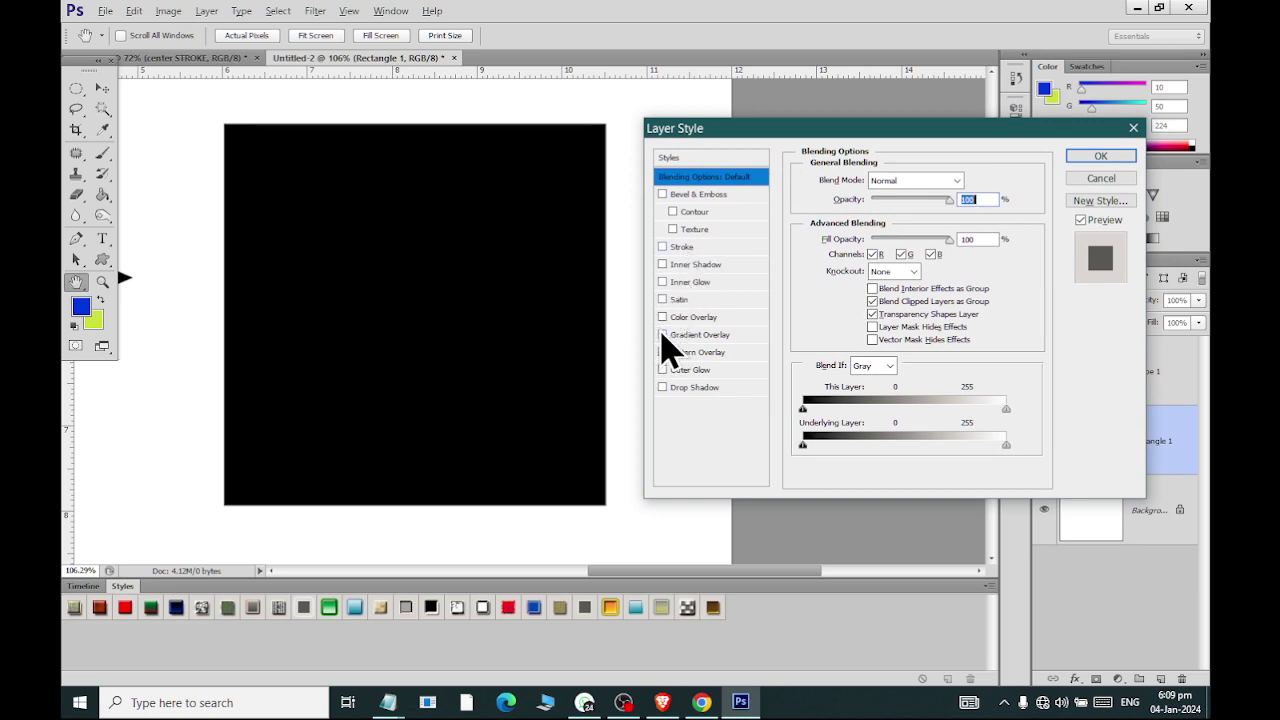
- Give Rectangle 1 a 3 px black Stroke and a cyan 00ccff Color Overlay
{"action": "left_click", "coordinate": [664, 247]}
{"action": "left_click", "coordinate": [686, 250]}
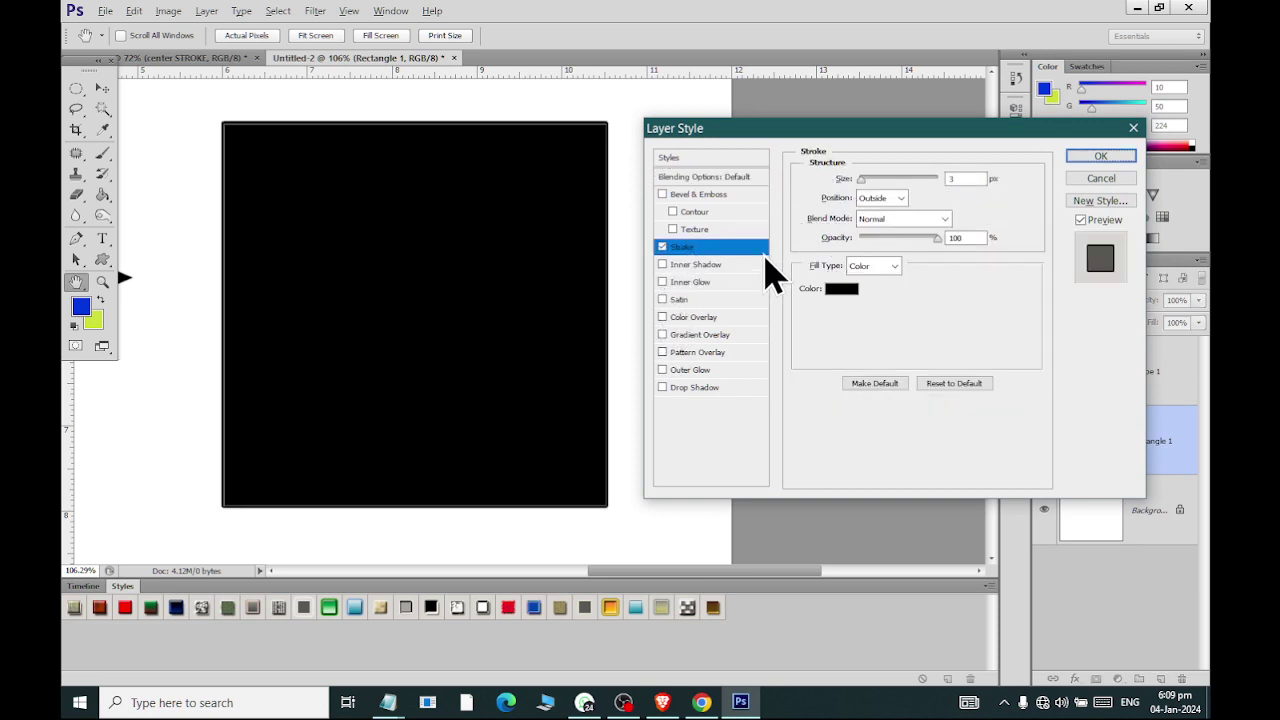
{"action": "left_click", "coordinate": [686, 318]}
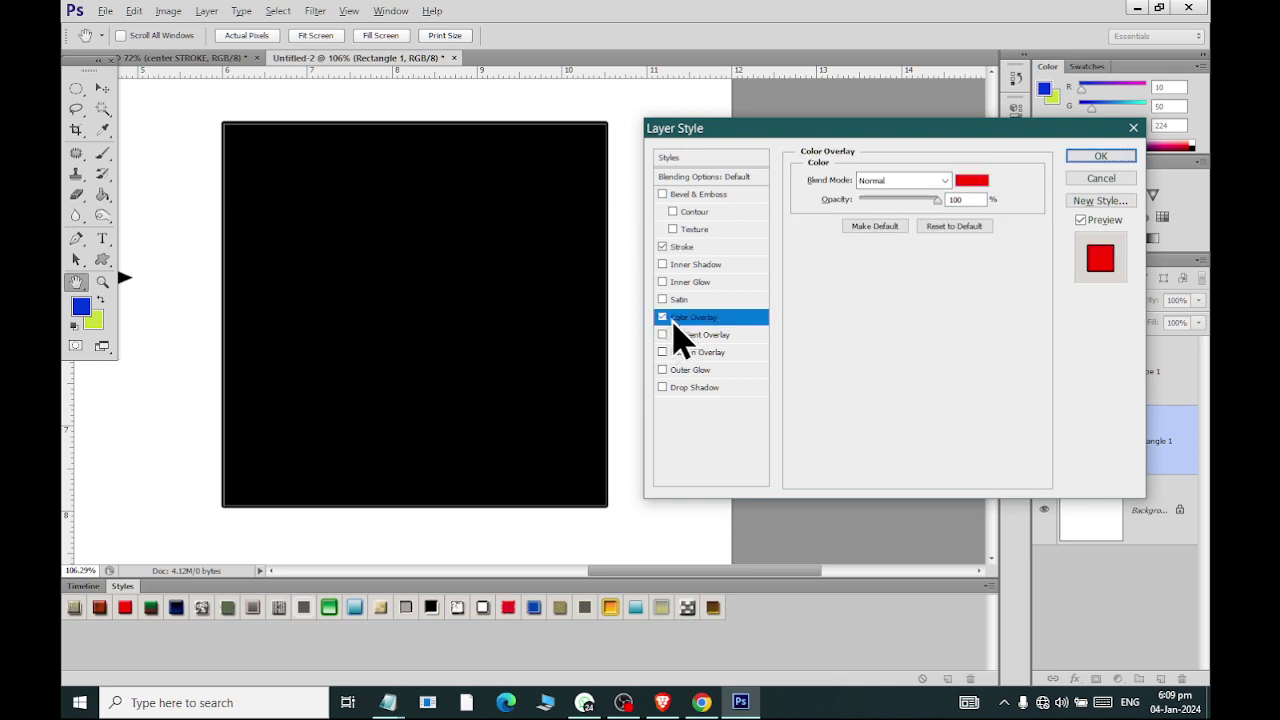
{"action": "left_click", "coordinate": [975, 181]}
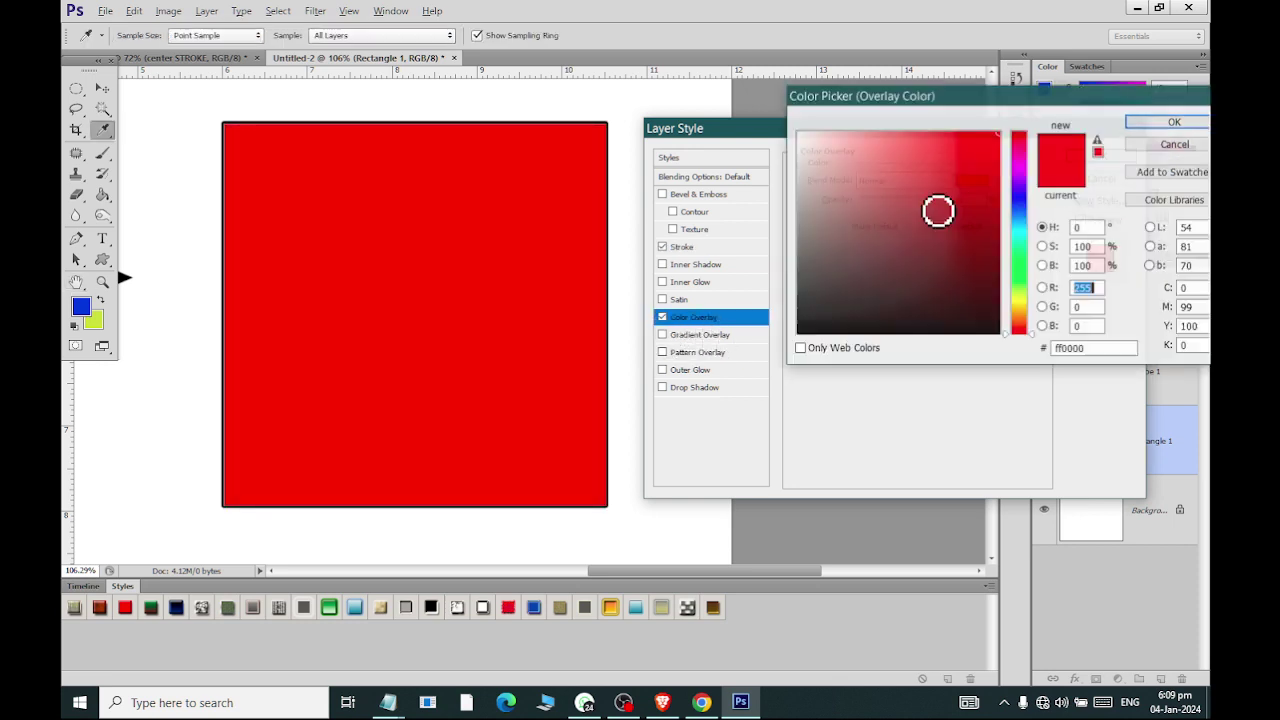
{"action": "mouse_move", "coordinate": [1016, 186]}
{"action": "left_mouse_down"}
{"action": "mouse_move", "coordinate": [1029, 243]}
{"action": "mouse_move", "coordinate": [1015, 225]}
{"action": "left_mouse_up"}
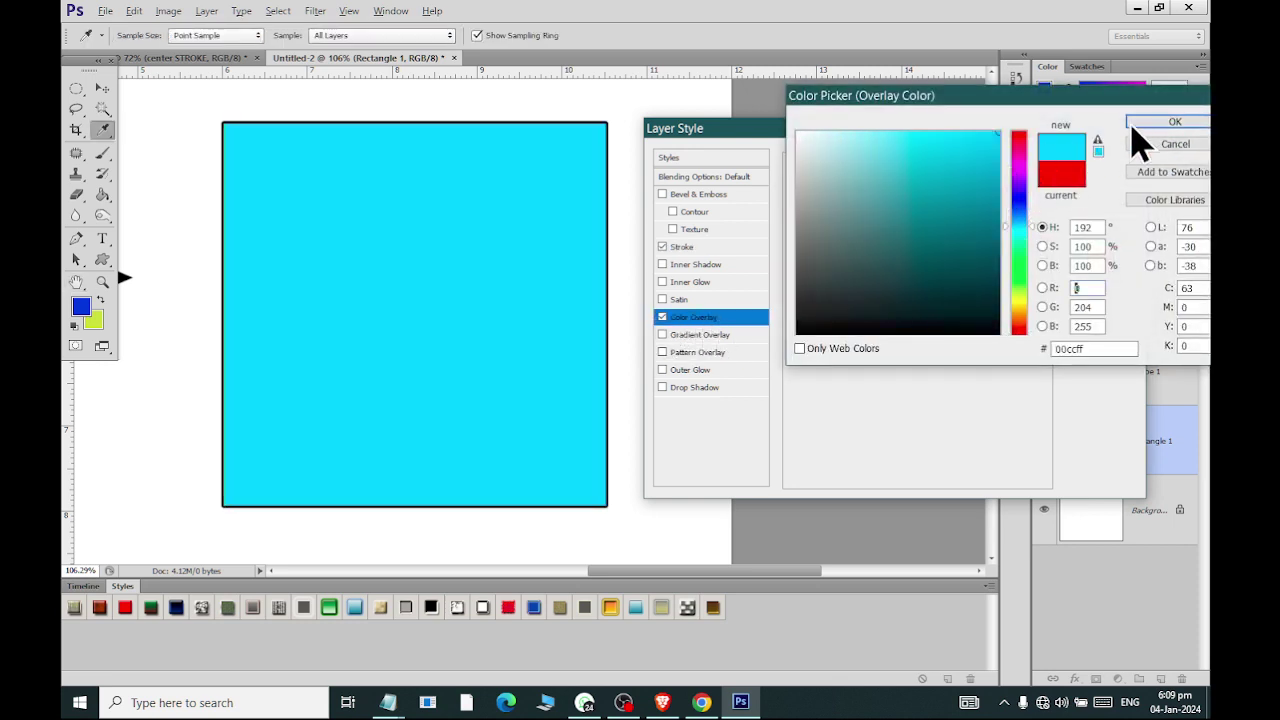
{"action": "left_click", "coordinate": [1160, 122]}
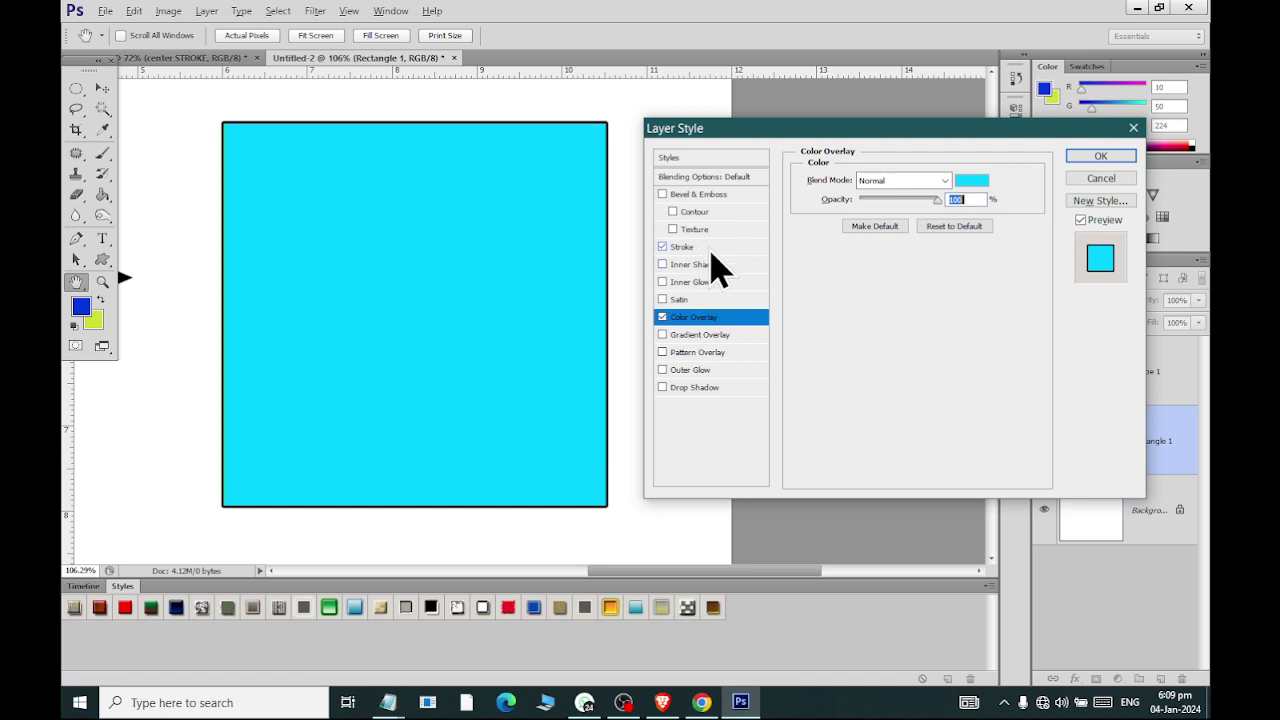
{"action": "left_click", "coordinate": [708, 247]}
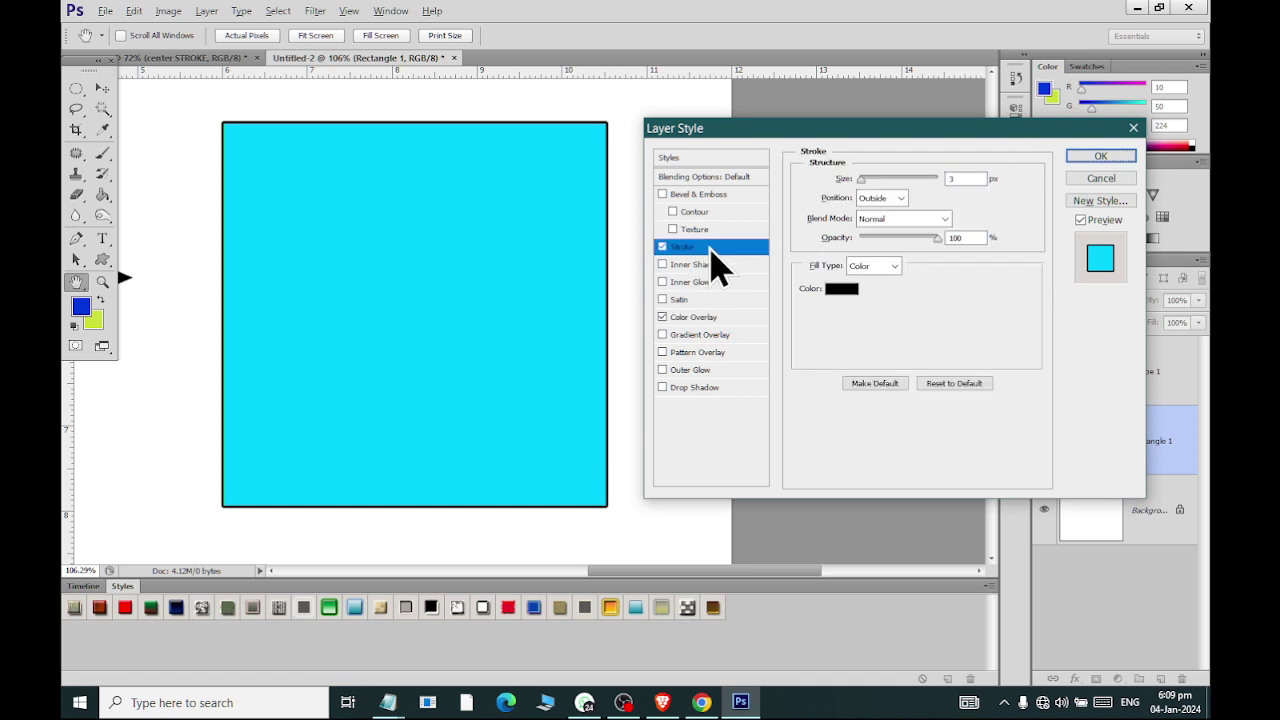
- Thicken the square's stroke, place it Inside, and colour it dark red
{"action": "mouse_move", "coordinate": [866, 190]}
{"action": "left_mouse_down"}
{"action": "mouse_move", "coordinate": [891, 198]}
{"action": "mouse_move", "coordinate": [868, 194]}
{"action": "left_mouse_up"}
{"action": "type", "text": "13"}
{"action": "left_click", "coordinate": [893, 198]}
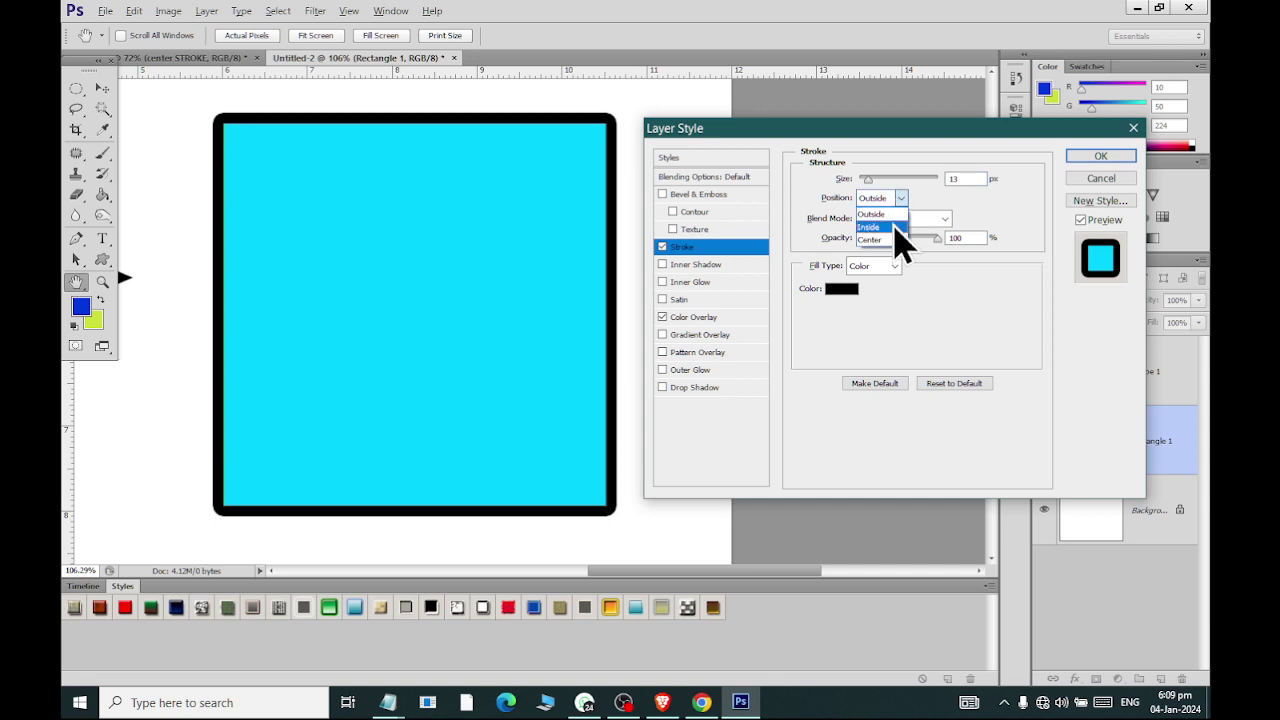
{"action": "left_click", "coordinate": [894, 222]}
{"action": "left_click_drag", "start_coordinate": [873, 191], "coordinate": [886, 196]}
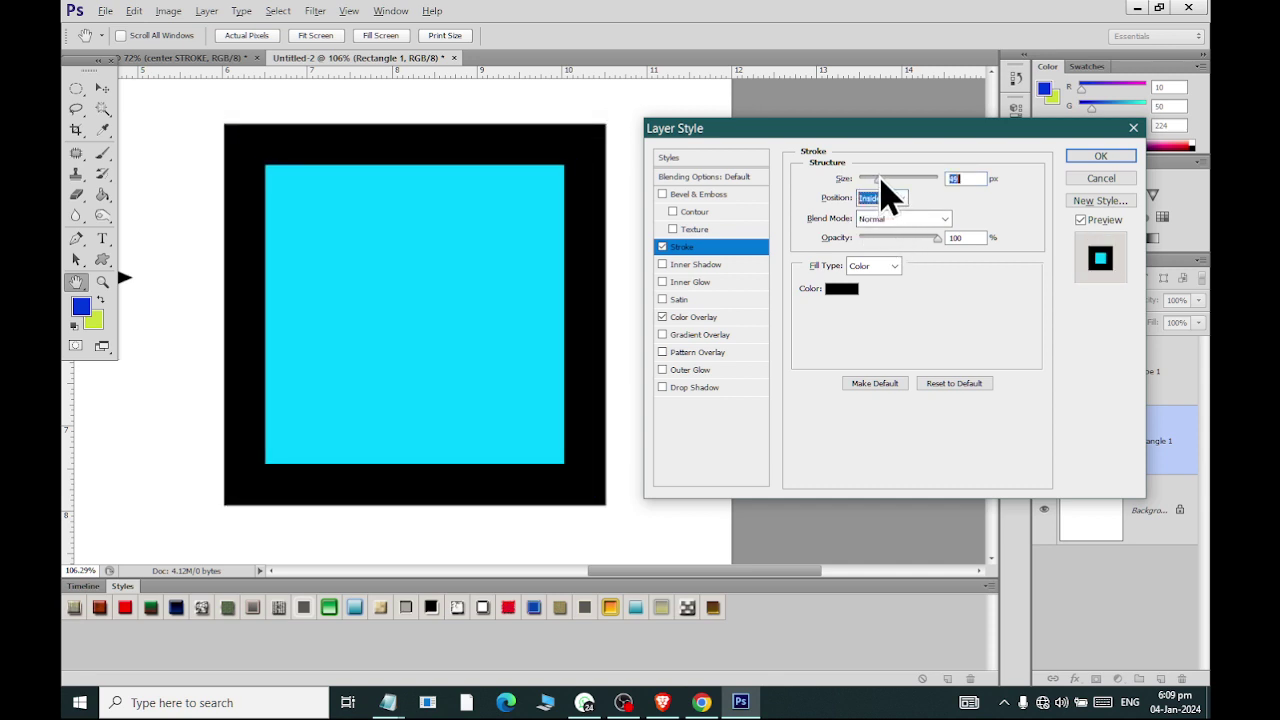
{"action": "mouse_move", "coordinate": [881, 182]}
{"action": "left_mouse_down"}
{"action": "mouse_move", "coordinate": [923, 198]}
{"action": "mouse_move", "coordinate": [871, 164]}
{"action": "mouse_move", "coordinate": [874, 176]}
{"action": "left_mouse_up"}
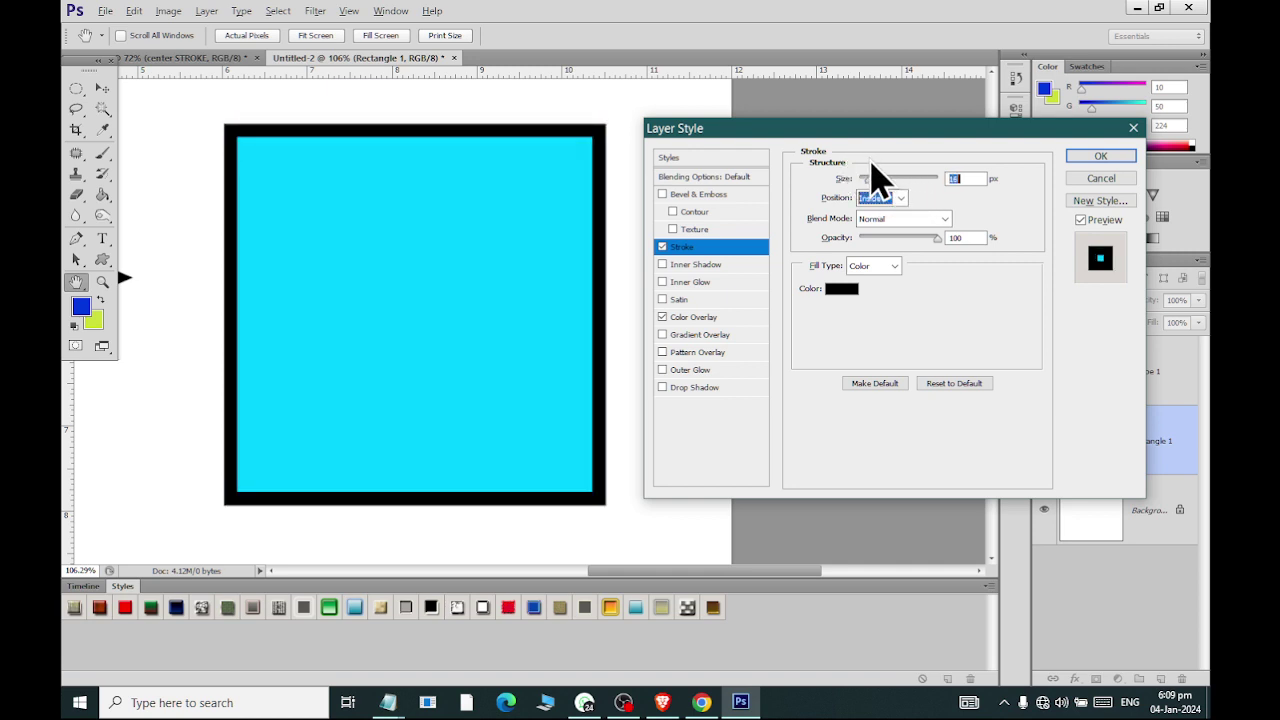
{"action": "left_click", "coordinate": [845, 292]}
{"action": "left_click_drag", "start_coordinate": [953, 288], "coordinate": [986, 207]}
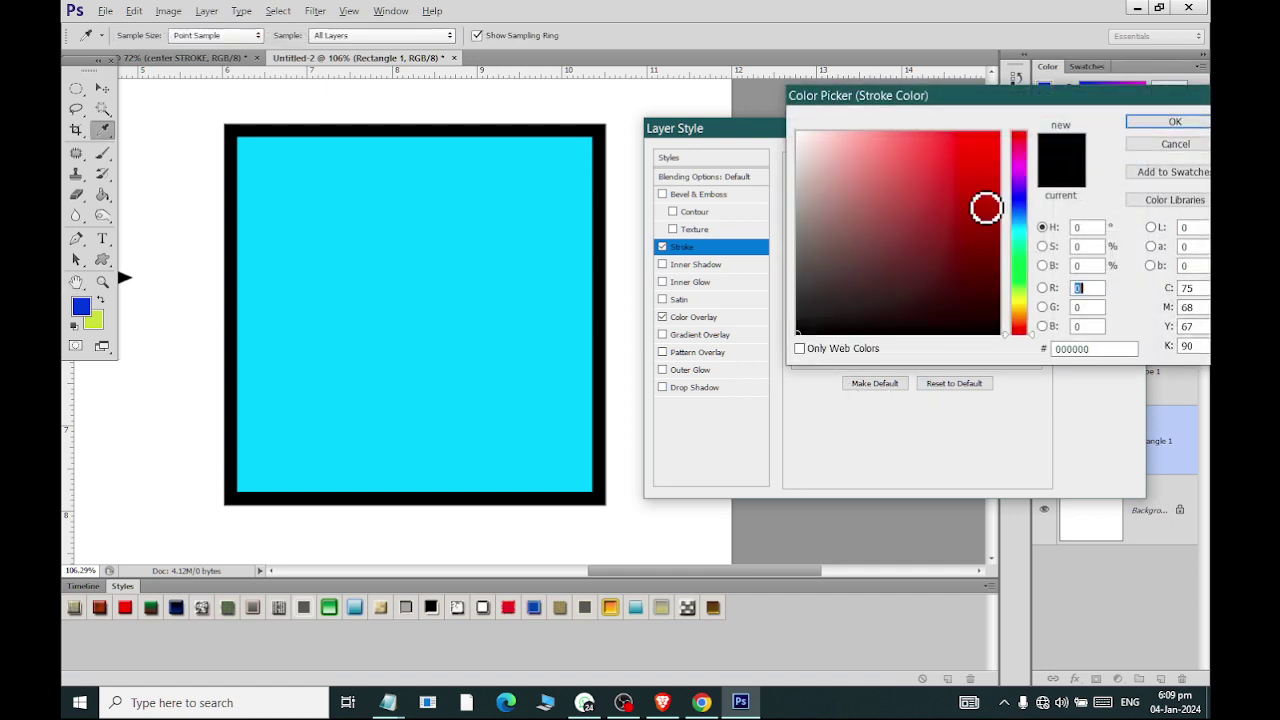
{"action": "left_click", "coordinate": [1142, 124]}
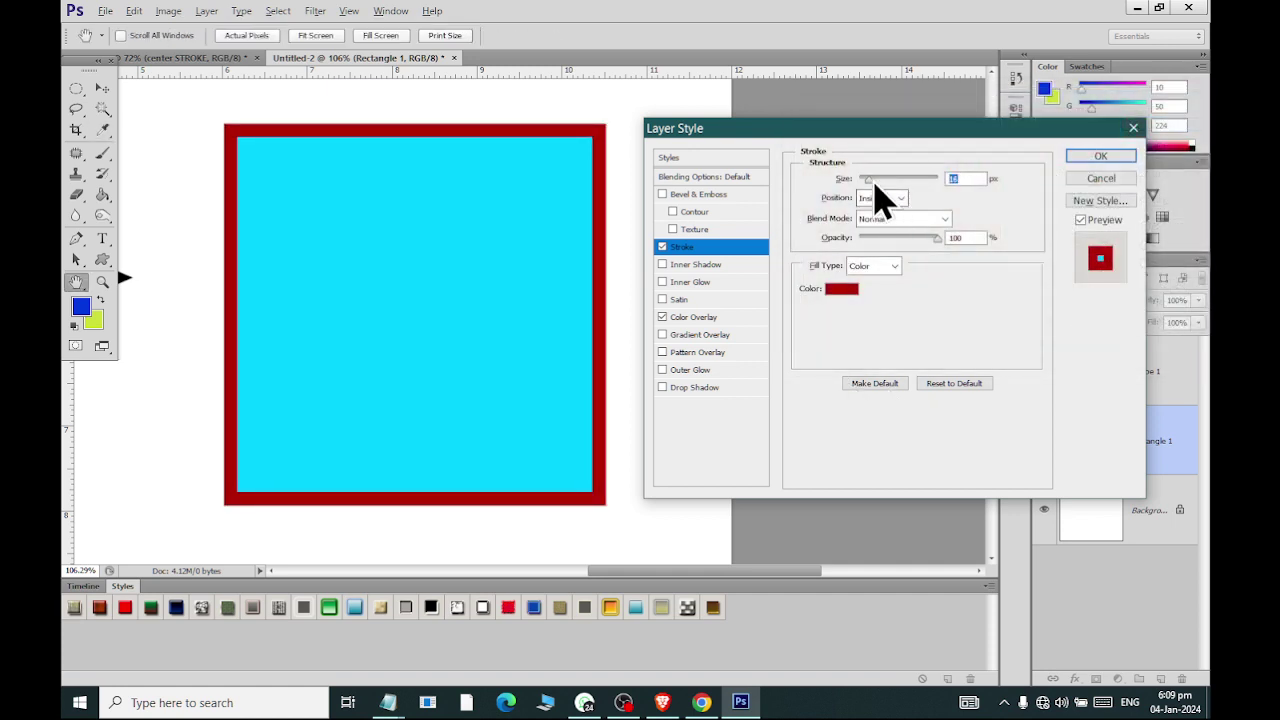
- Try Center and Outside positions, settling on a 27 px Inside stroke, and preview lower opacity
{"action": "left_click_drag", "start_coordinate": [874, 184], "coordinate": [877, 185]}
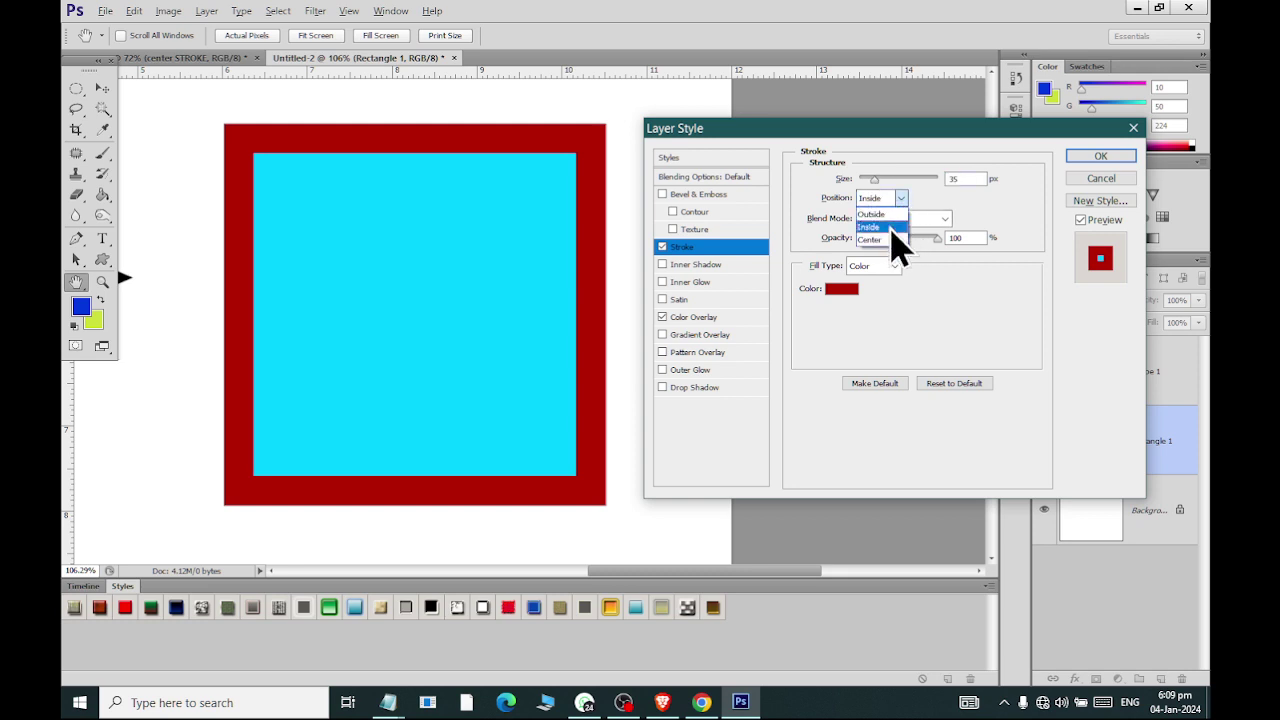
{"action": "left_click", "coordinate": [893, 243]}
{"action": "mouse_move", "coordinate": [876, 183]}
{"action": "left_mouse_down"}
{"action": "mouse_move", "coordinate": [891, 184]}
{"action": "mouse_move", "coordinate": [863, 181]}
{"action": "mouse_move", "coordinate": [882, 177]}
{"action": "left_mouse_up"}
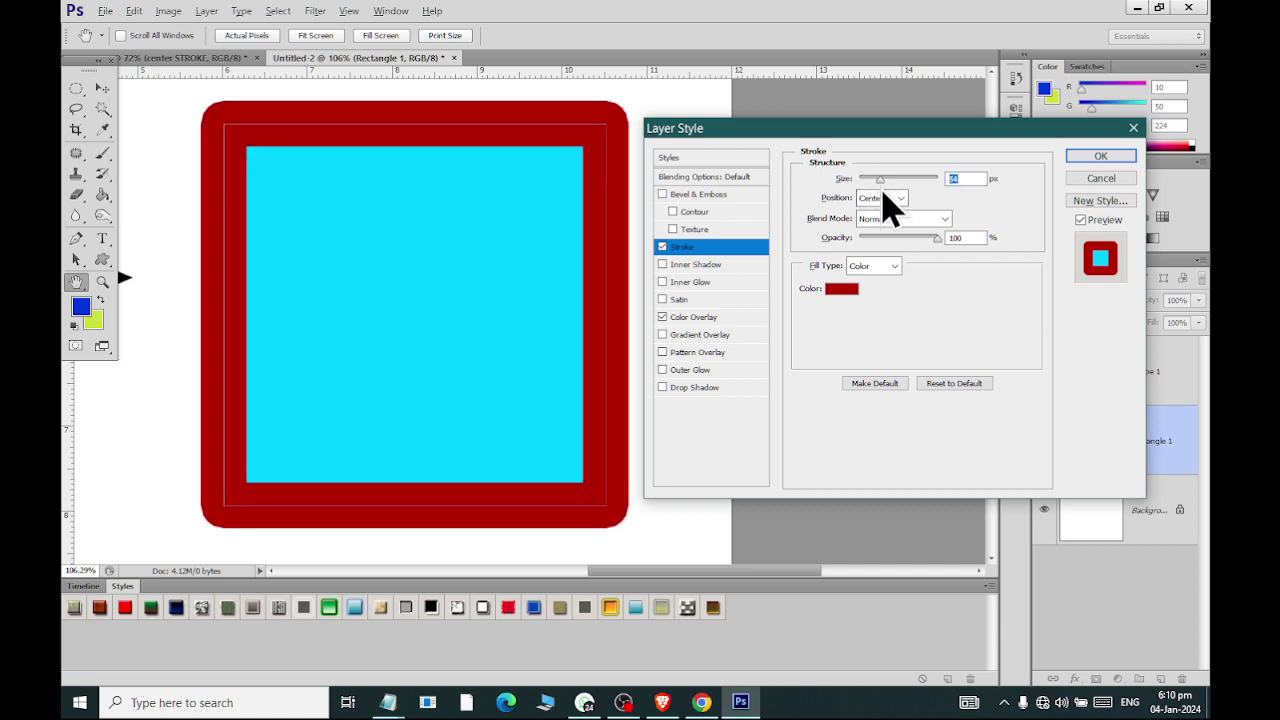
{"action": "left_click", "coordinate": [891, 198]}
{"action": "left_click", "coordinate": [889, 214]}
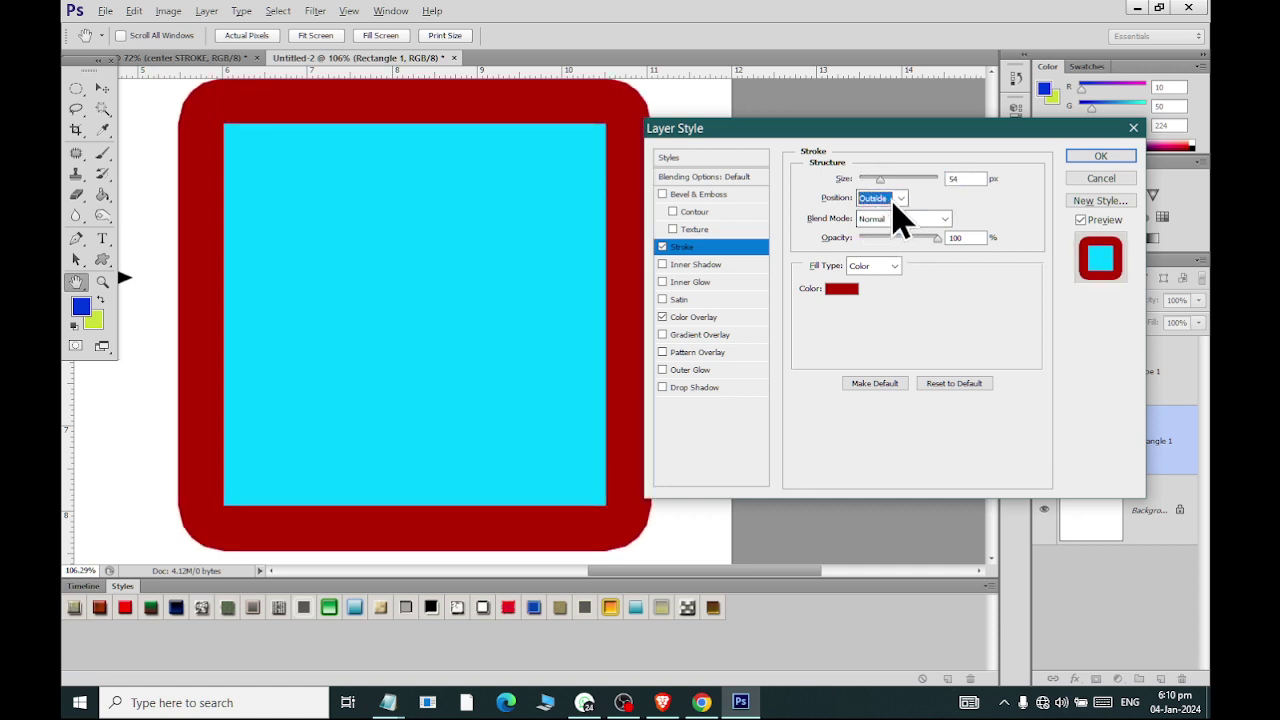
{"action": "left_click", "coordinate": [893, 200]}
{"action": "left_click", "coordinate": [895, 227]}
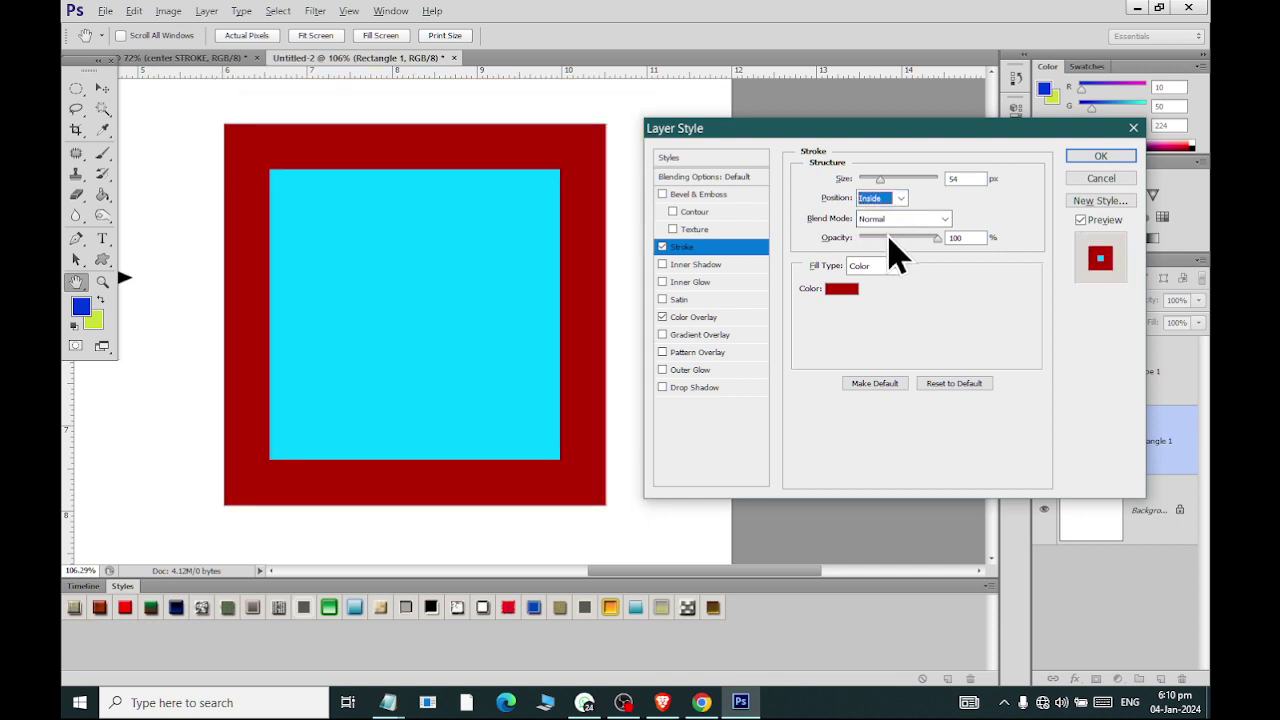
{"action": "left_click_drag", "start_coordinate": [880, 180], "coordinate": [872, 180]}
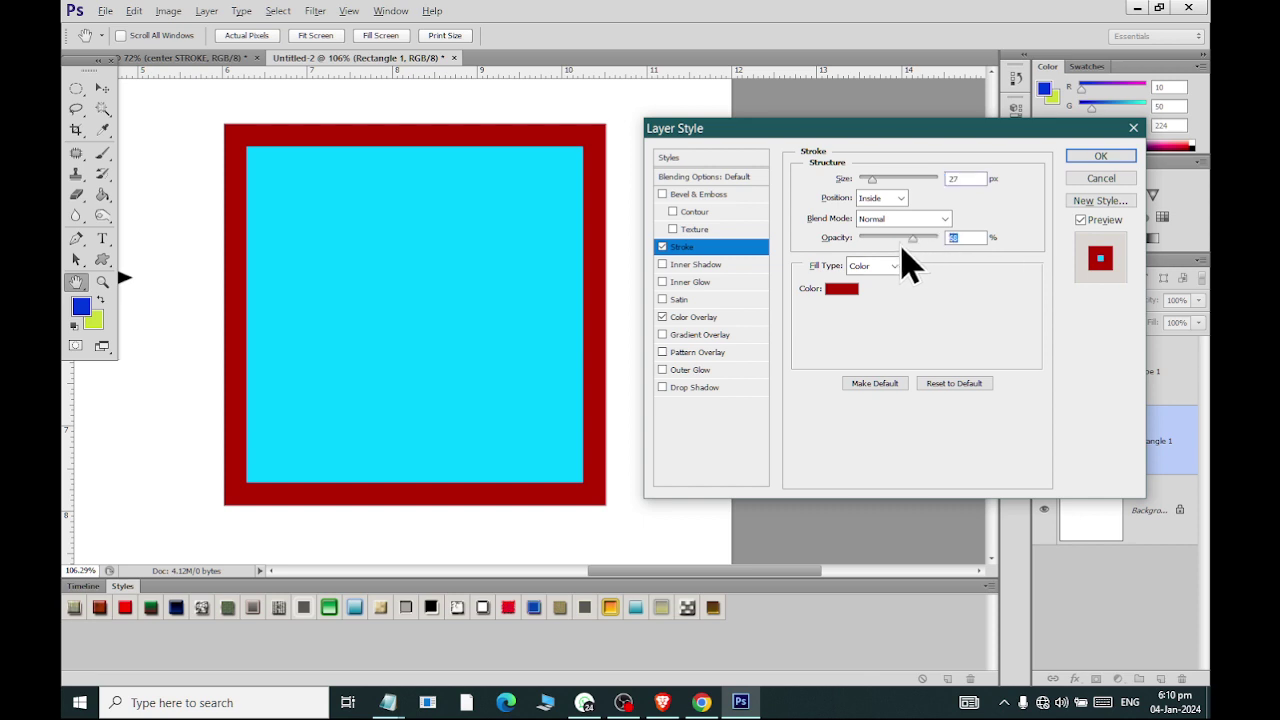
{"action": "left_click_drag", "start_coordinate": [936, 238], "coordinate": [966, 251]}
- Change the stroke fill to Gradient and choose the violet-green-orange preset after trying others
{"action": "left_click", "coordinate": [889, 267]}
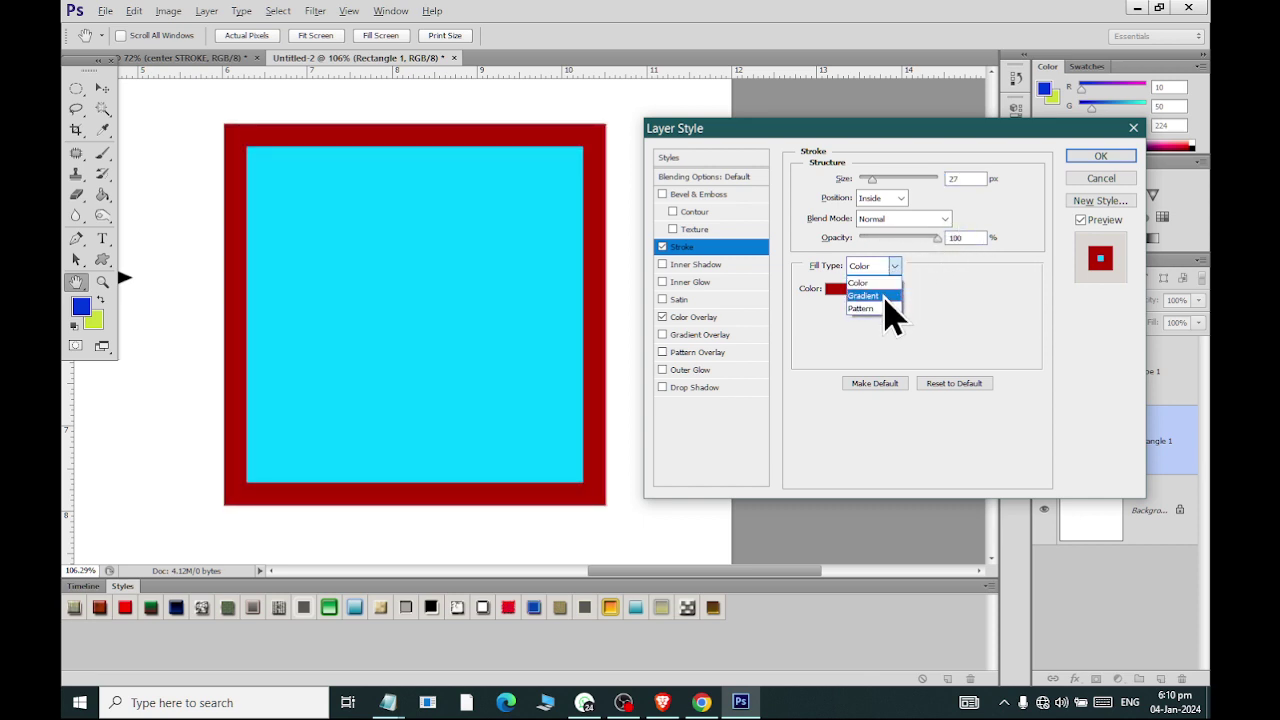
{"action": "left_click", "coordinate": [886, 294]}
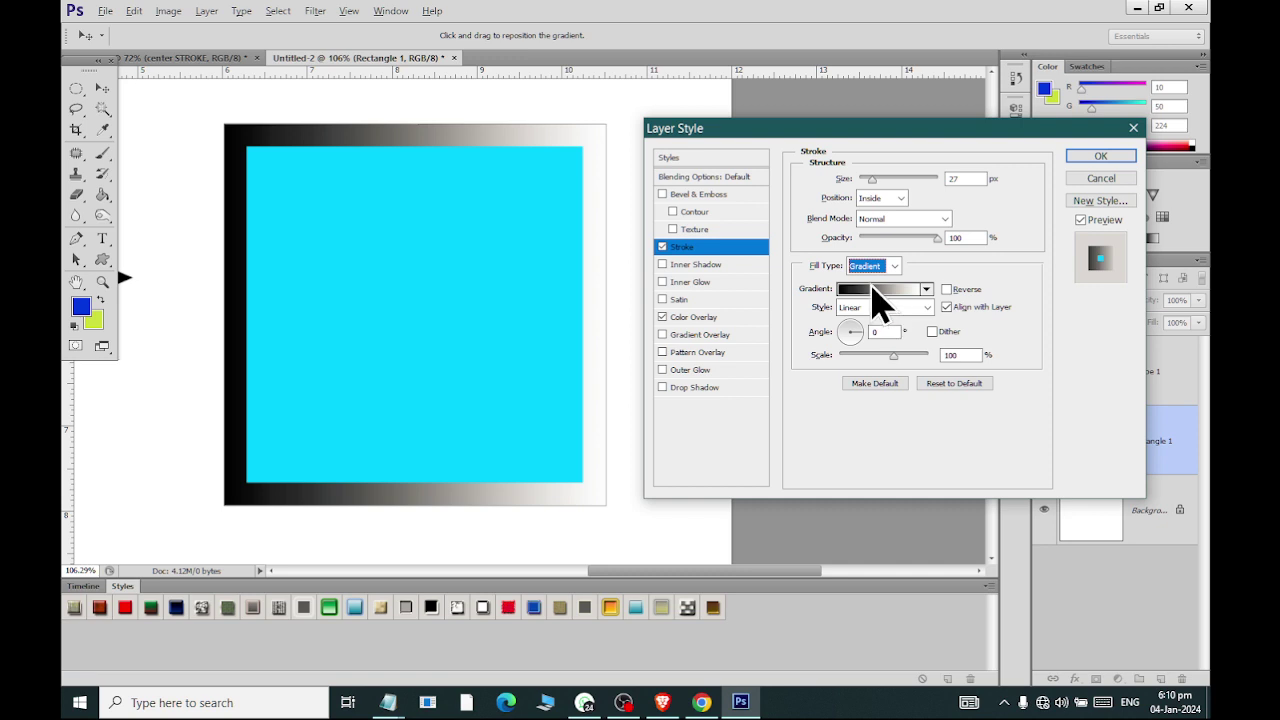
{"action": "left_click", "coordinate": [926, 289]}
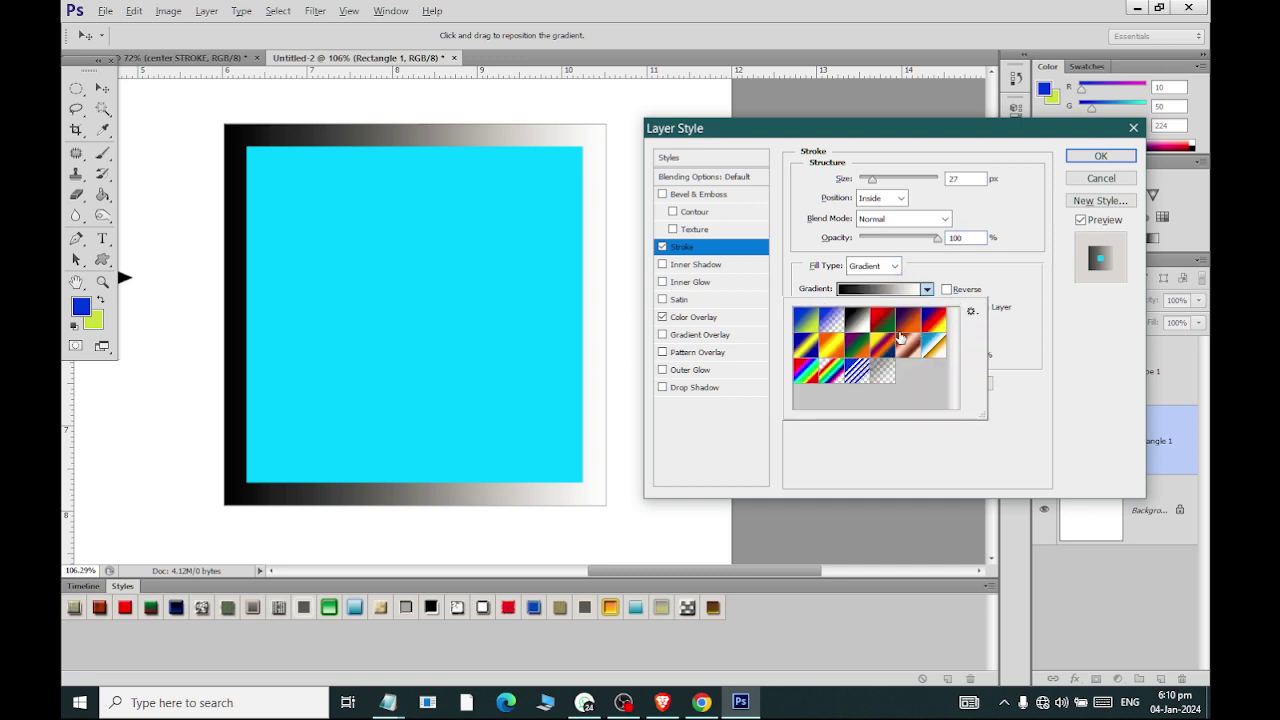
{"action": "left_click", "coordinate": [884, 346]}
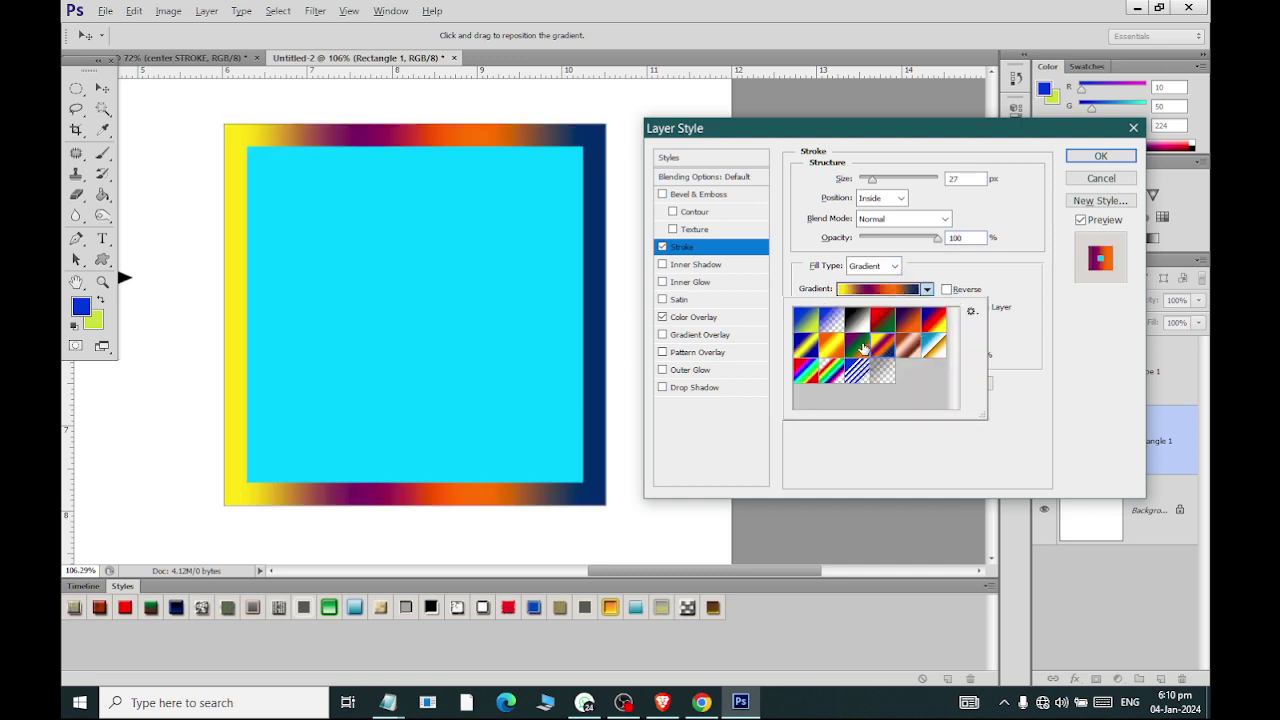
{"action": "left_click", "coordinate": [858, 346]}
{"action": "left_click", "coordinate": [818, 345]}
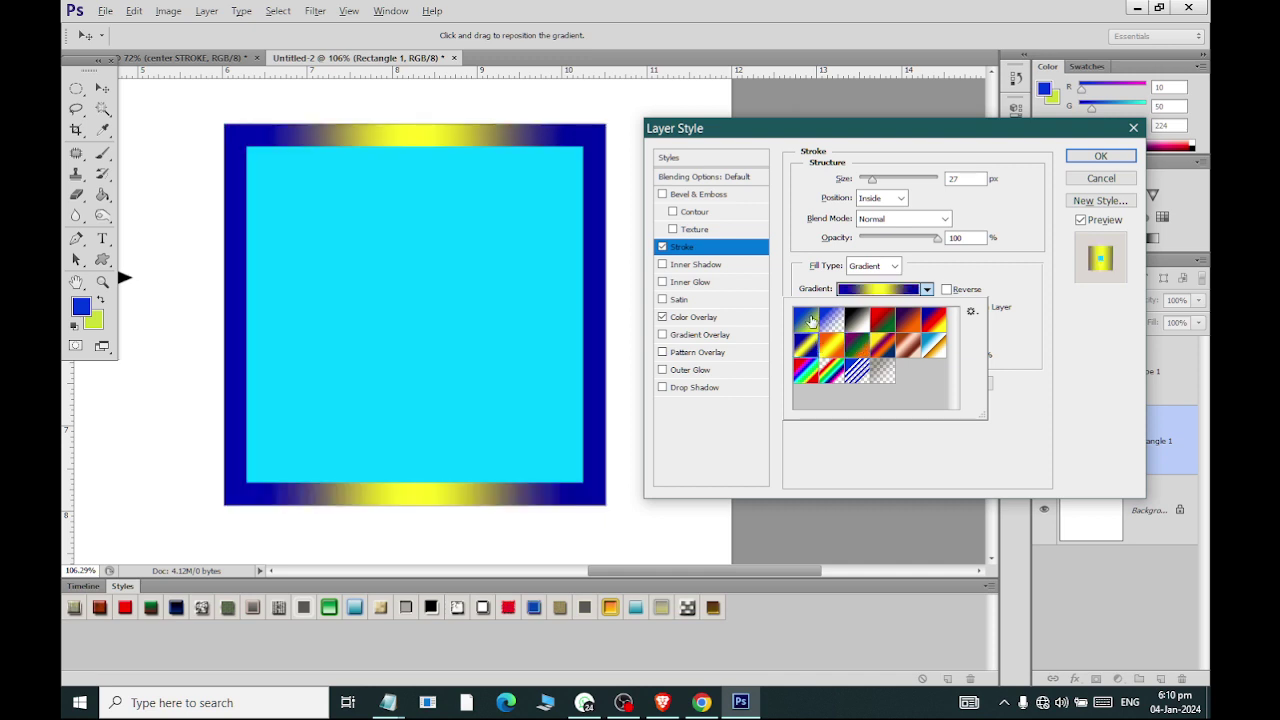
{"action": "left_click", "coordinate": [811, 320]}
{"action": "left_click", "coordinate": [908, 322]}
{"action": "left_click", "coordinate": [935, 322]}
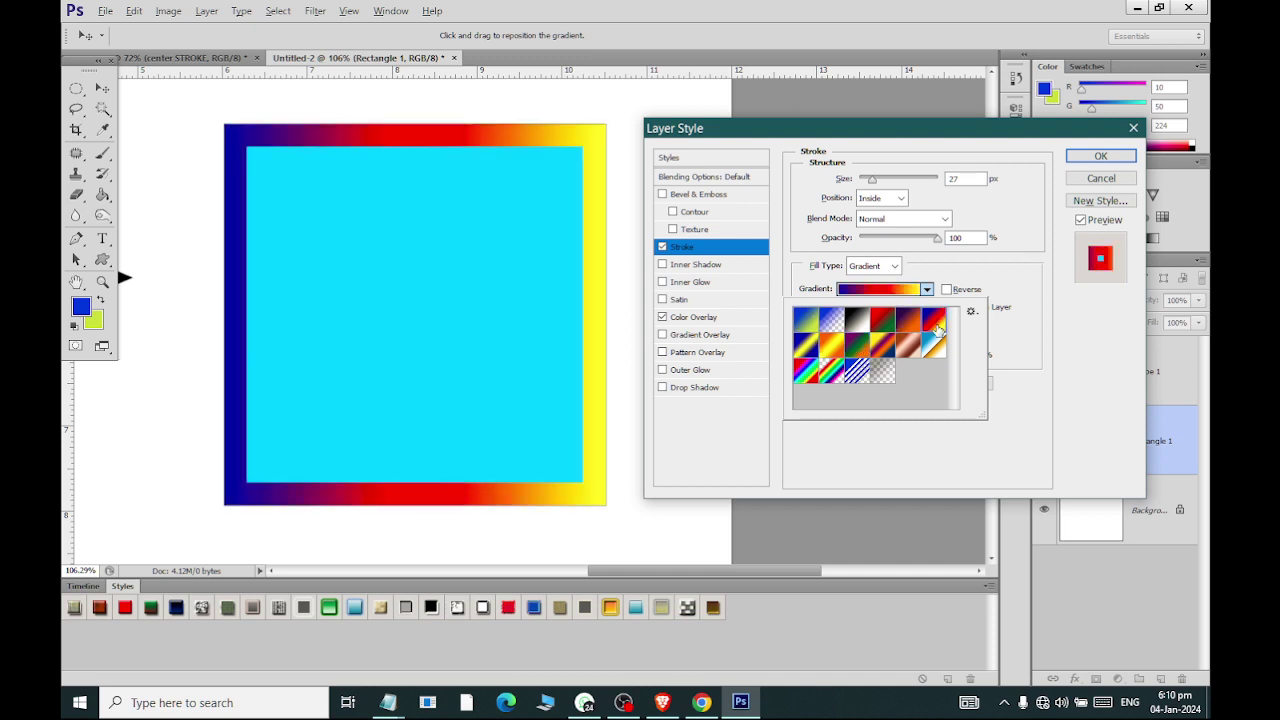
{"action": "left_click", "coordinate": [938, 350]}
{"action": "left_click", "coordinate": [900, 352]}
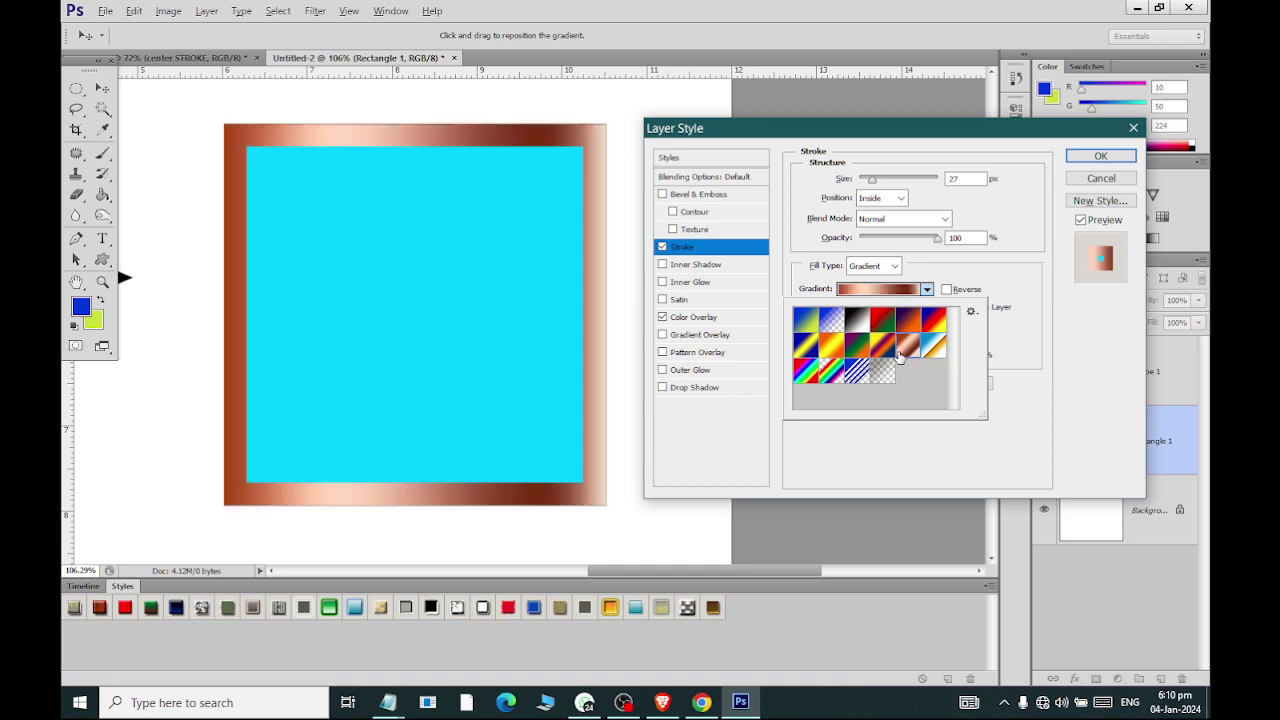
{"action": "left_click", "coordinate": [852, 368]}
{"action": "left_click", "coordinate": [811, 377]}
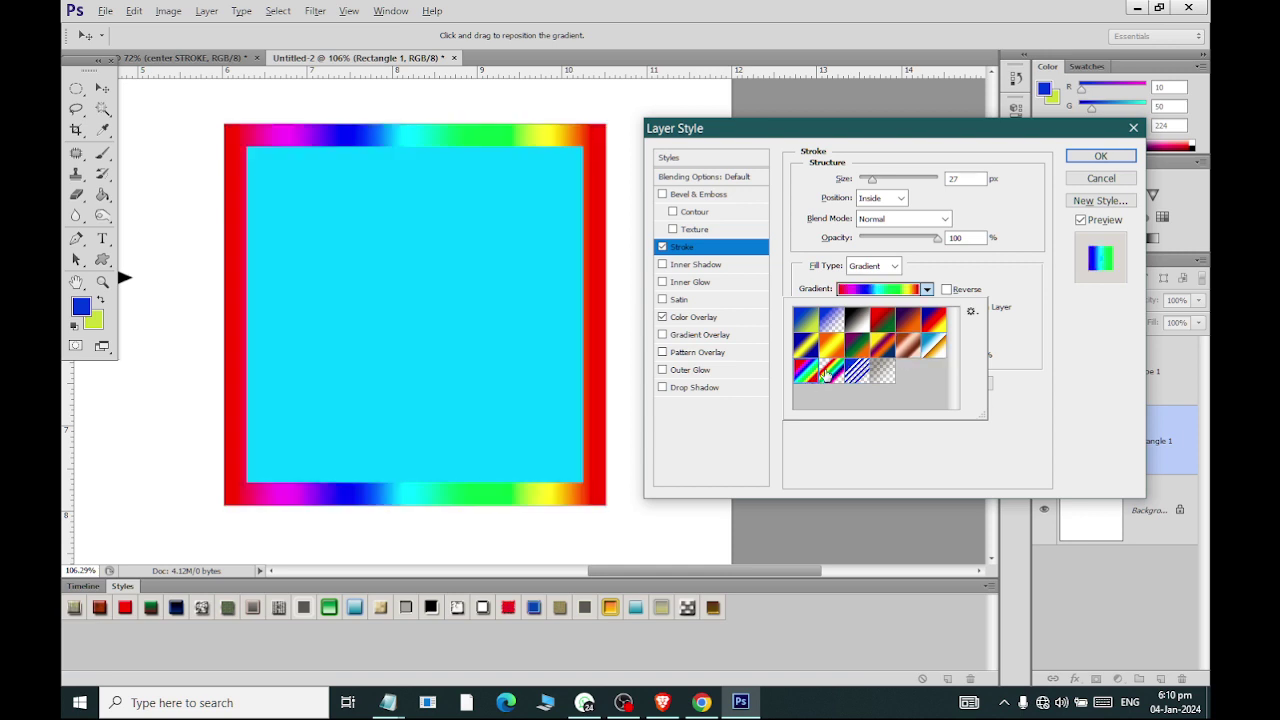
{"action": "left_click", "coordinate": [853, 350]}
{"action": "left_click", "coordinate": [900, 266]}
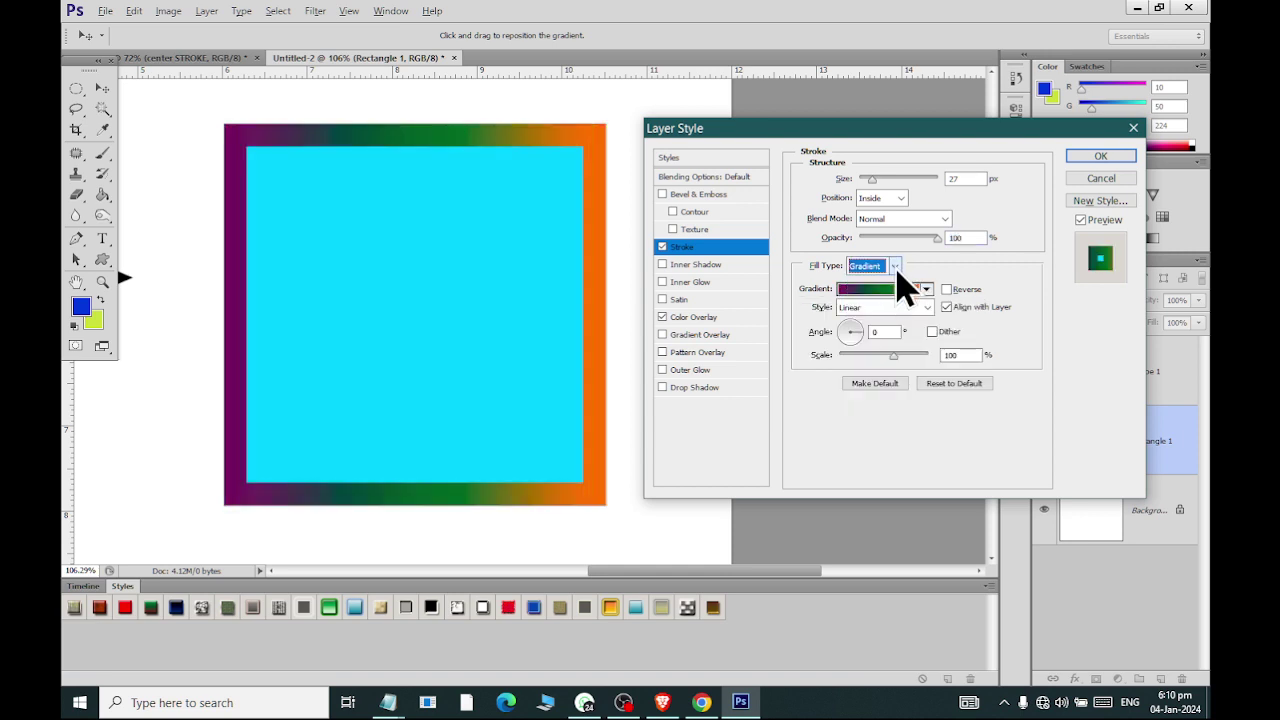
- Try Radial, Reflected, Diamond and Shape Burst, then keep Linear angled diagonally with orange top-left
{"action": "left_click", "coordinate": [904, 310]}
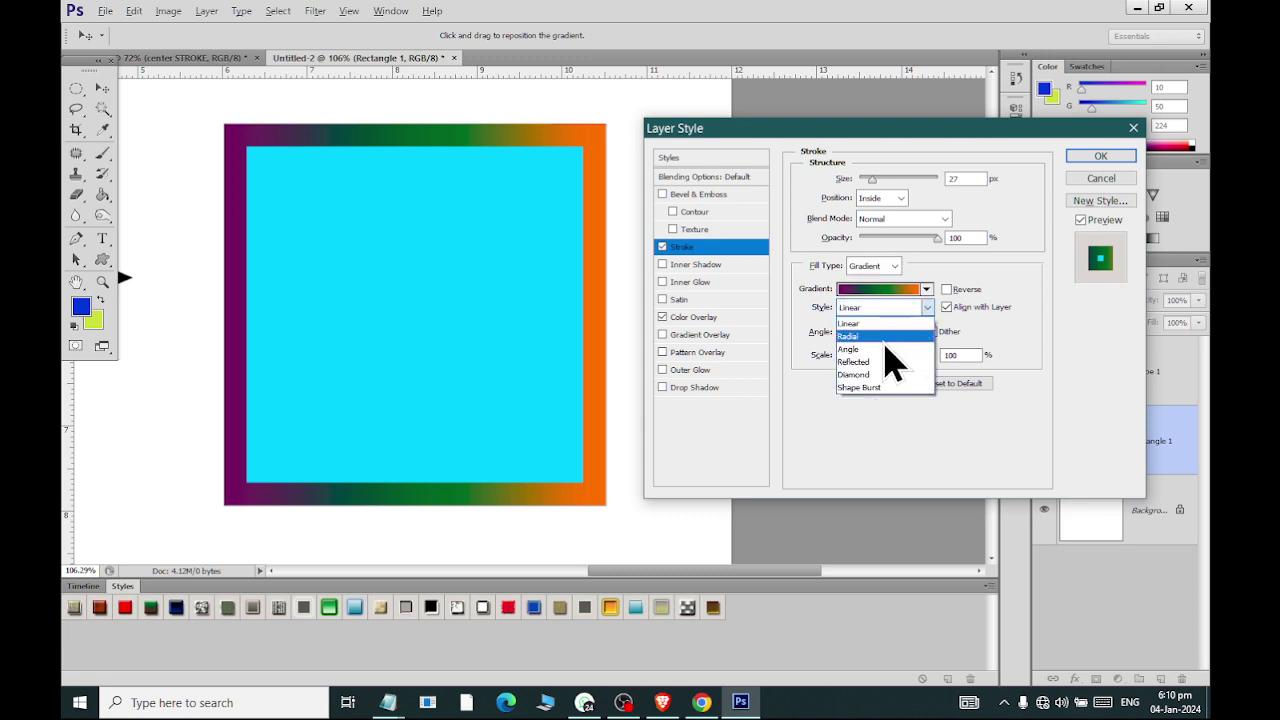
{"action": "left_click", "coordinate": [886, 336]}
{"action": "left_click", "coordinate": [892, 312]}
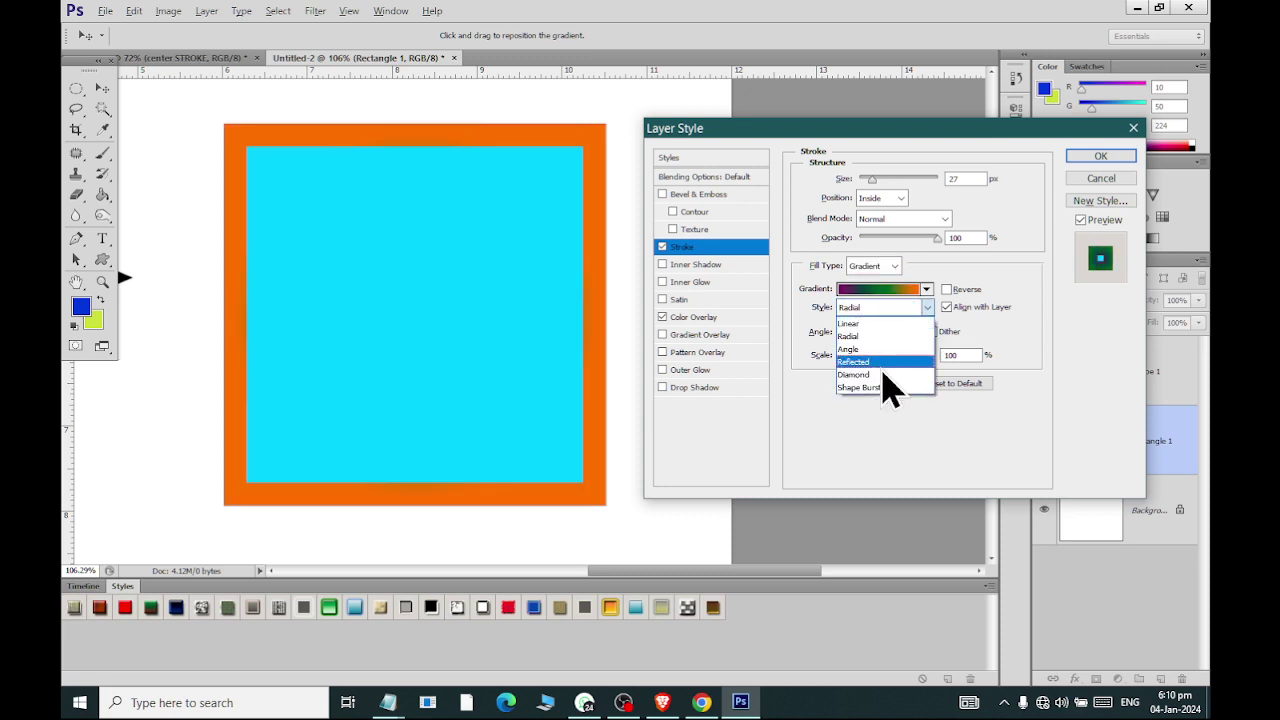
{"action": "left_click", "coordinate": [885, 361]}
{"action": "left_click", "coordinate": [886, 308]}
{"action": "left_click", "coordinate": [885, 377]}
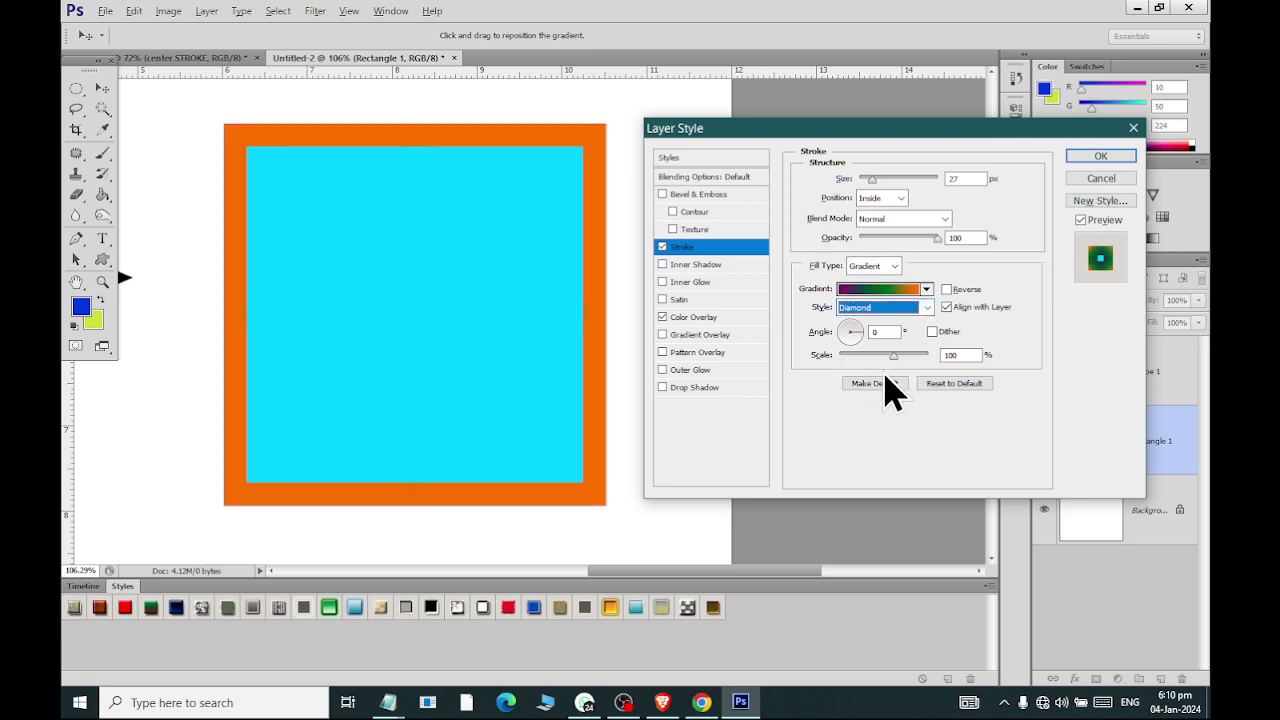
{"action": "left_click", "coordinate": [886, 310]}
{"action": "left_click", "coordinate": [886, 386]}
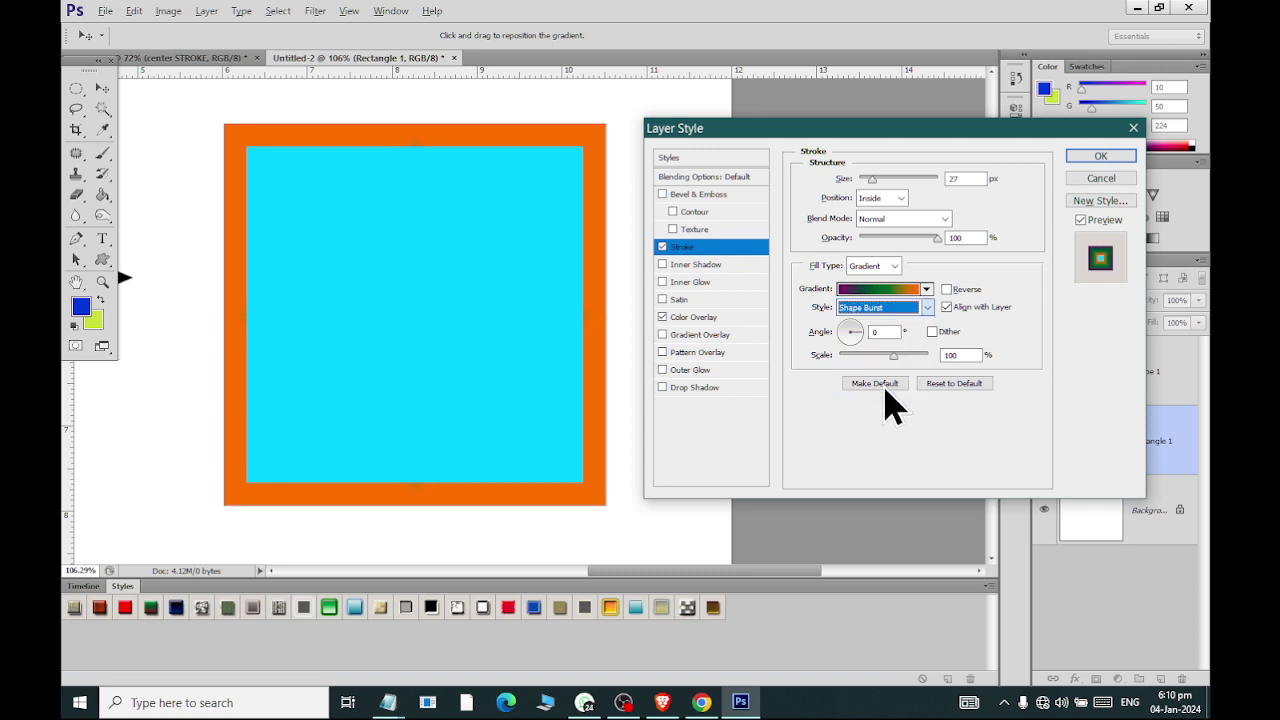
{"action": "left_click", "coordinate": [905, 310]}
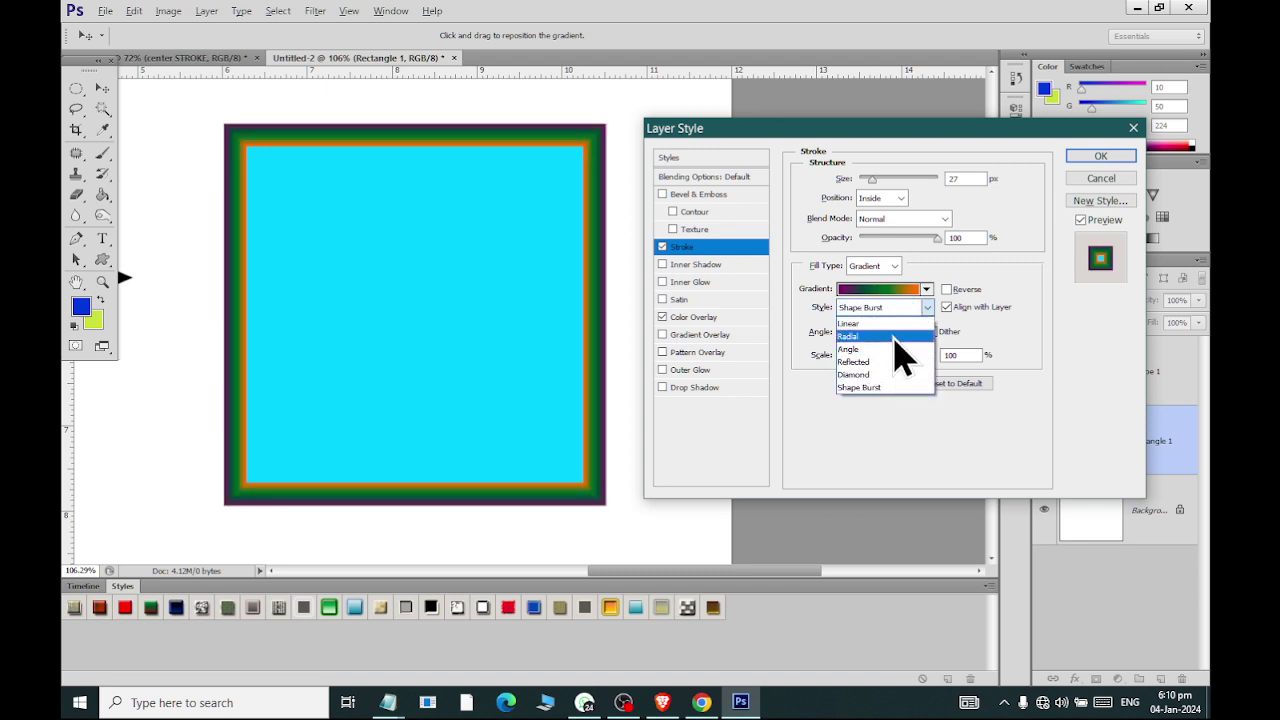
{"action": "left_click", "coordinate": [903, 334]}
{"action": "left_click", "coordinate": [863, 341]}
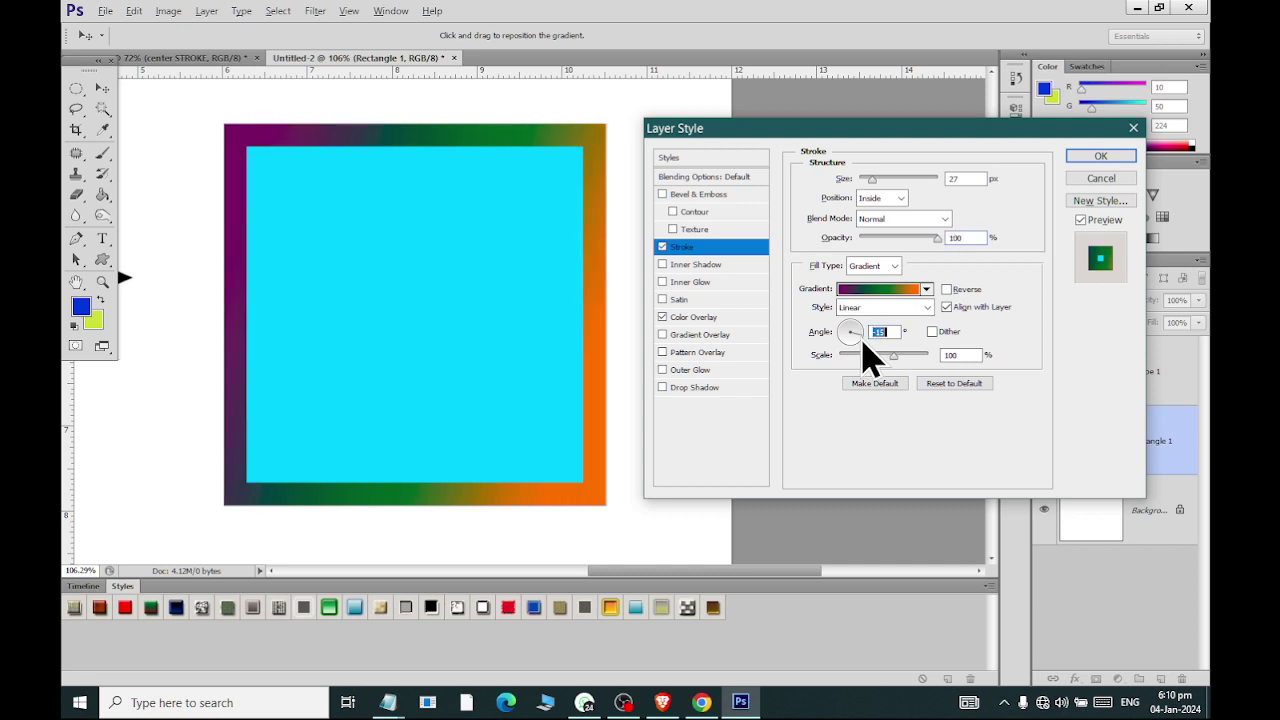
{"action": "left_click_drag", "start_coordinate": [850, 343], "coordinate": [841, 335]}
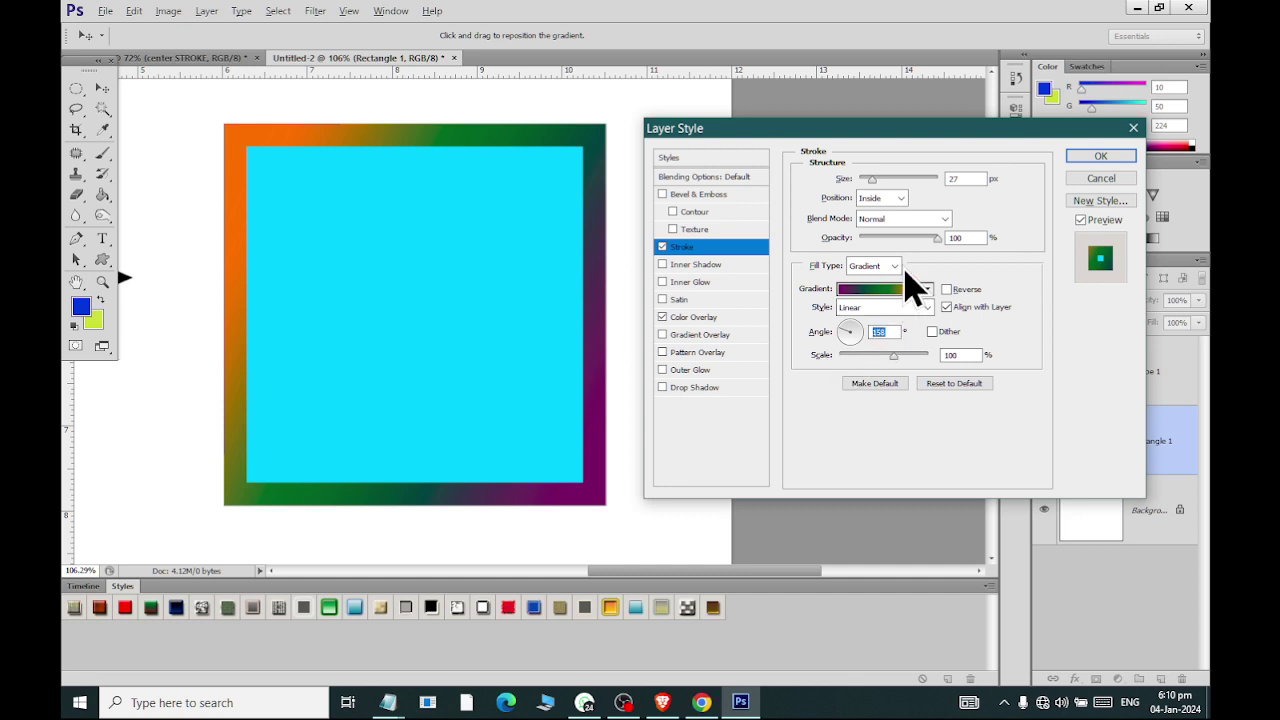
- Switch the square's stroke fill to the dark purple wavy pattern and enlarge its scale
{"action": "left_click", "coordinate": [890, 266]}
{"action": "left_click", "coordinate": [888, 329]}
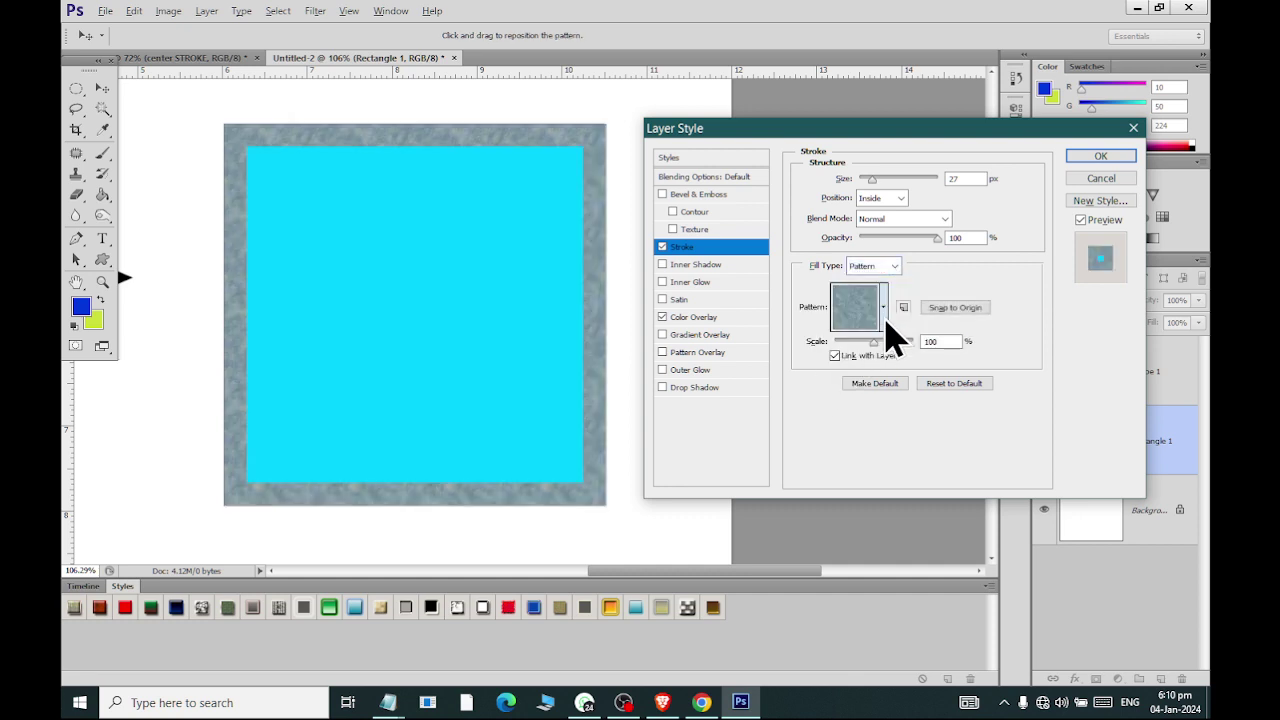
{"action": "left_click", "coordinate": [885, 320]}
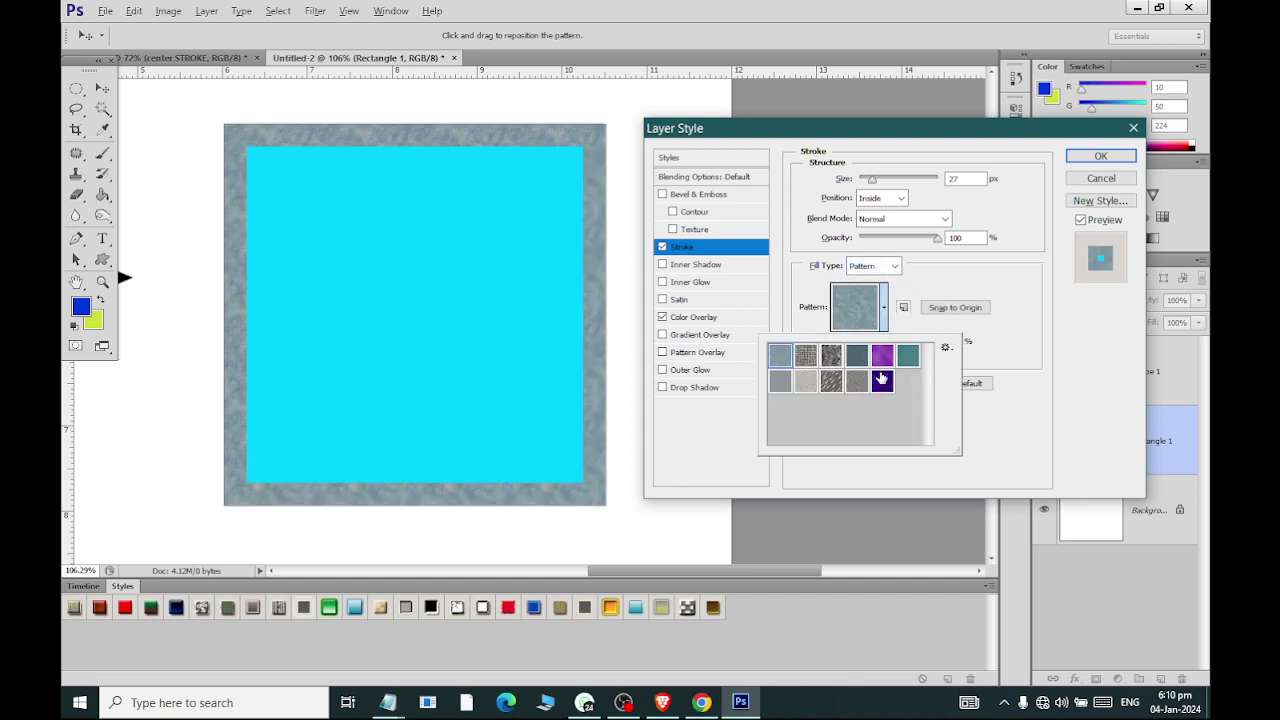
{"action": "left_click", "coordinate": [882, 381]}
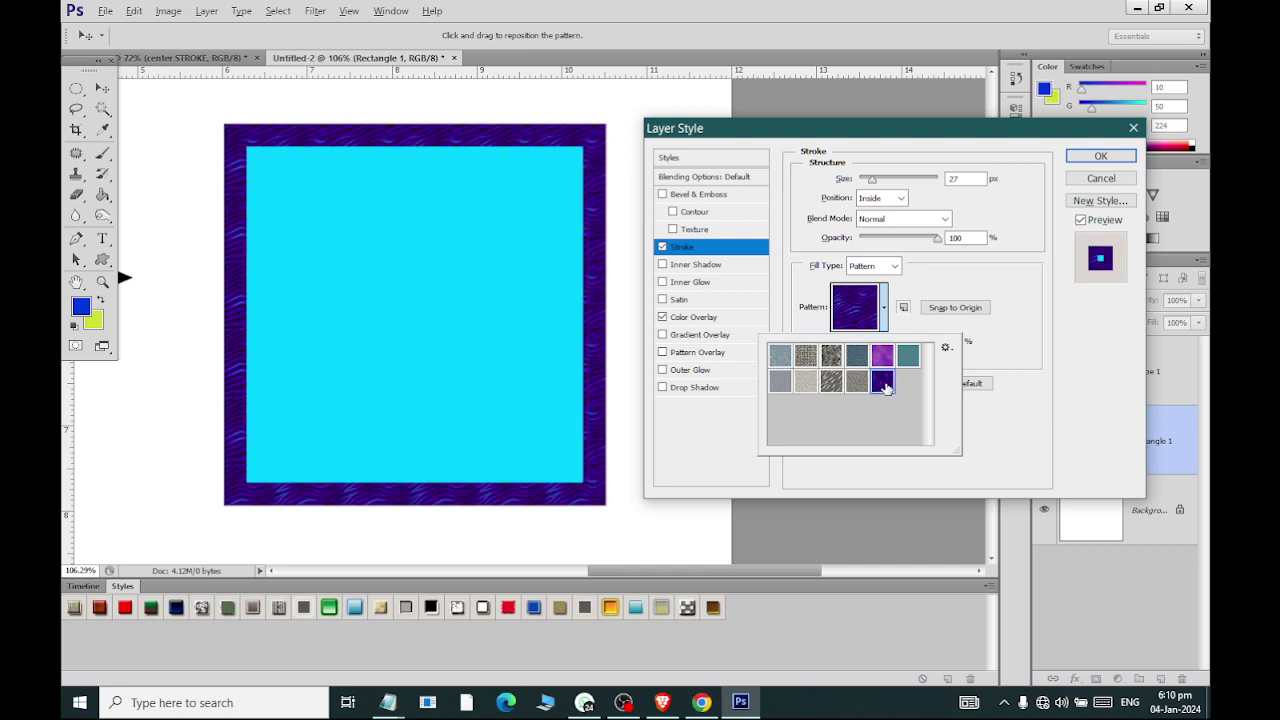
{"action": "left_click", "coordinate": [1006, 443]}
{"action": "mouse_move", "coordinate": [874, 343]}
{"action": "left_mouse_down"}
{"action": "mouse_move", "coordinate": [866, 352]}
{"action": "mouse_move", "coordinate": [893, 350]}
{"action": "mouse_move", "coordinate": [880, 348]}
{"action": "left_mouse_up"}
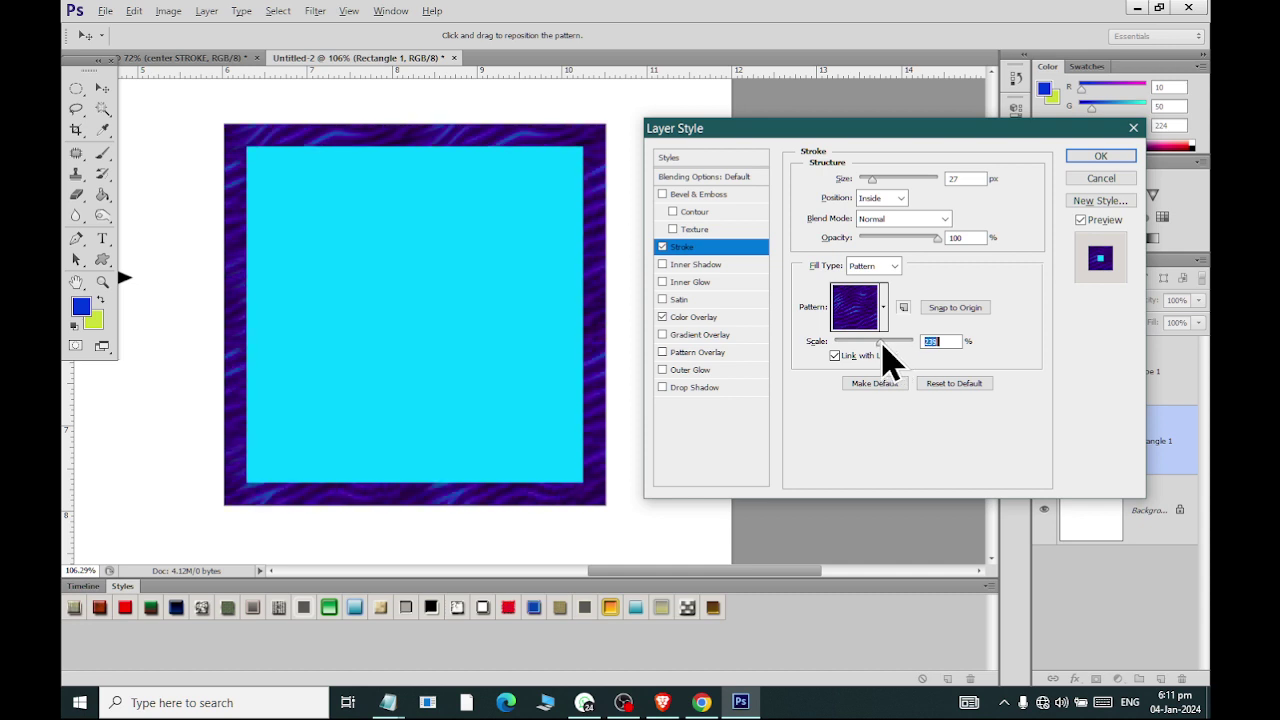
- Add a drop shadow with 8 px distance and 70% spread to the square and confirm
{"action": "left_click", "coordinate": [700, 389]}
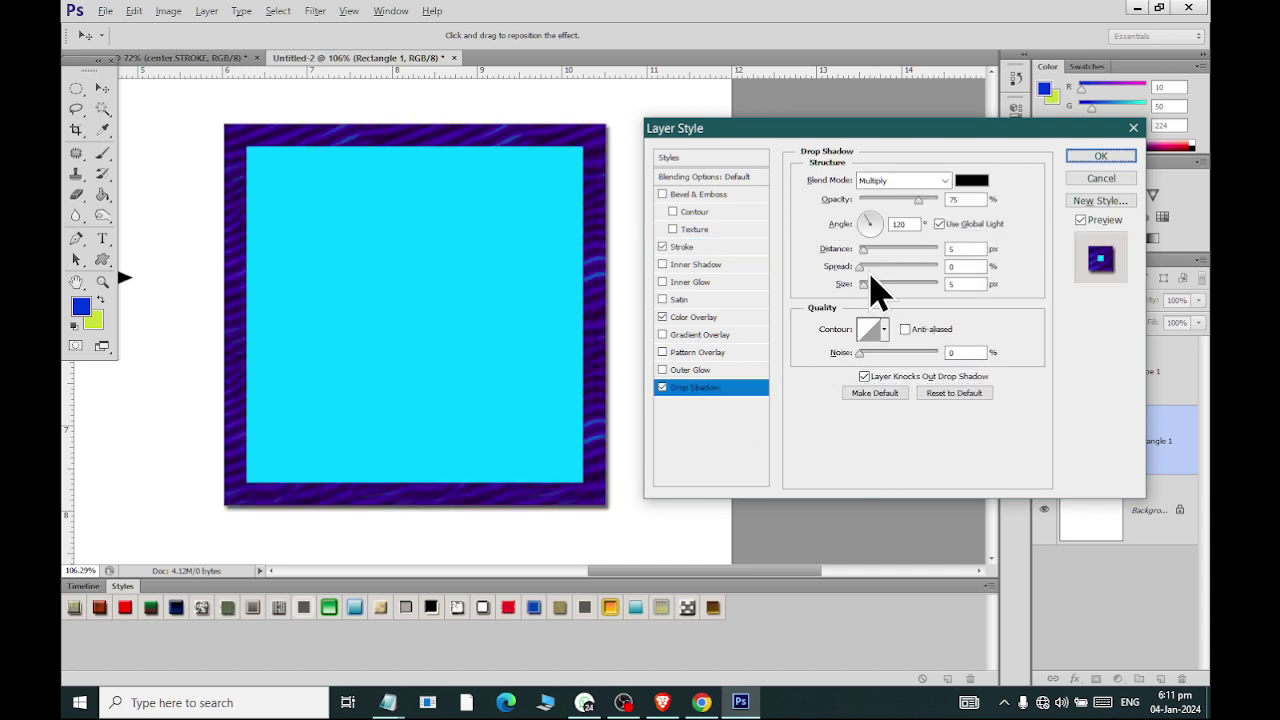
{"action": "mouse_move", "coordinate": [864, 250]}
{"action": "left_mouse_down"}
{"action": "mouse_move", "coordinate": [914, 268]}
{"action": "mouse_move", "coordinate": [866, 285]}
{"action": "left_mouse_up"}
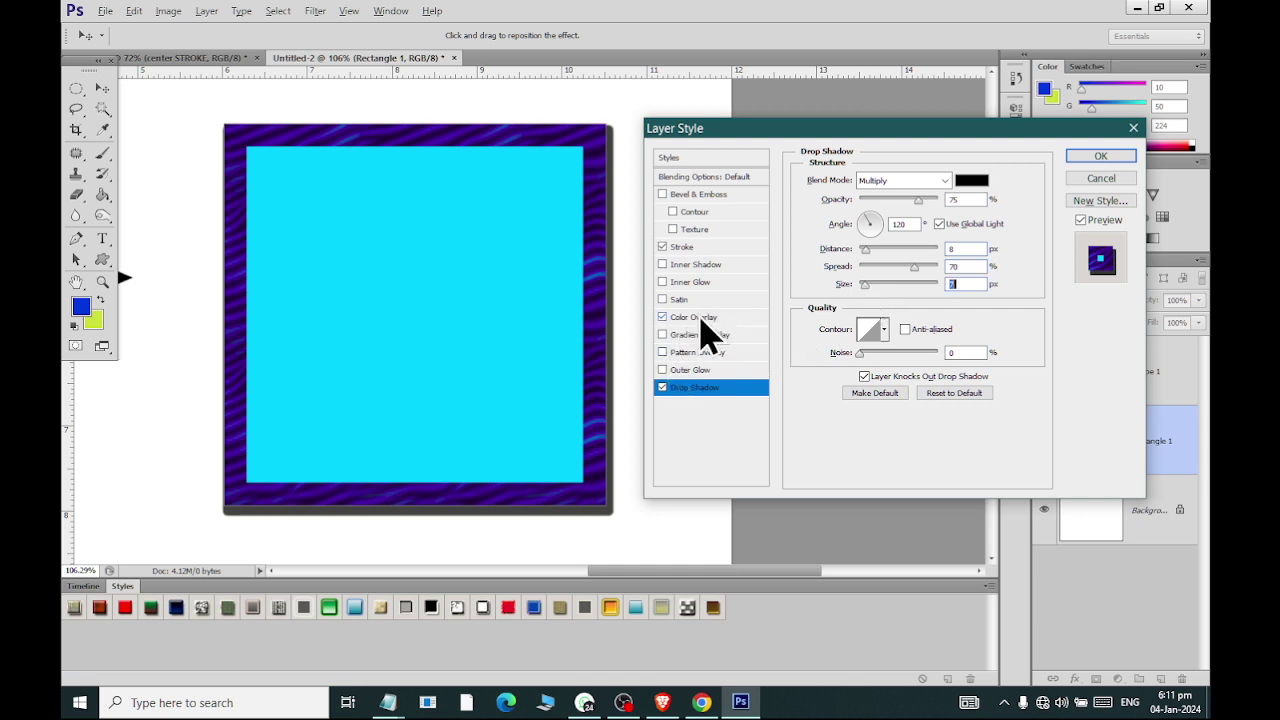
{"action": "left_click", "coordinate": [1090, 157]}
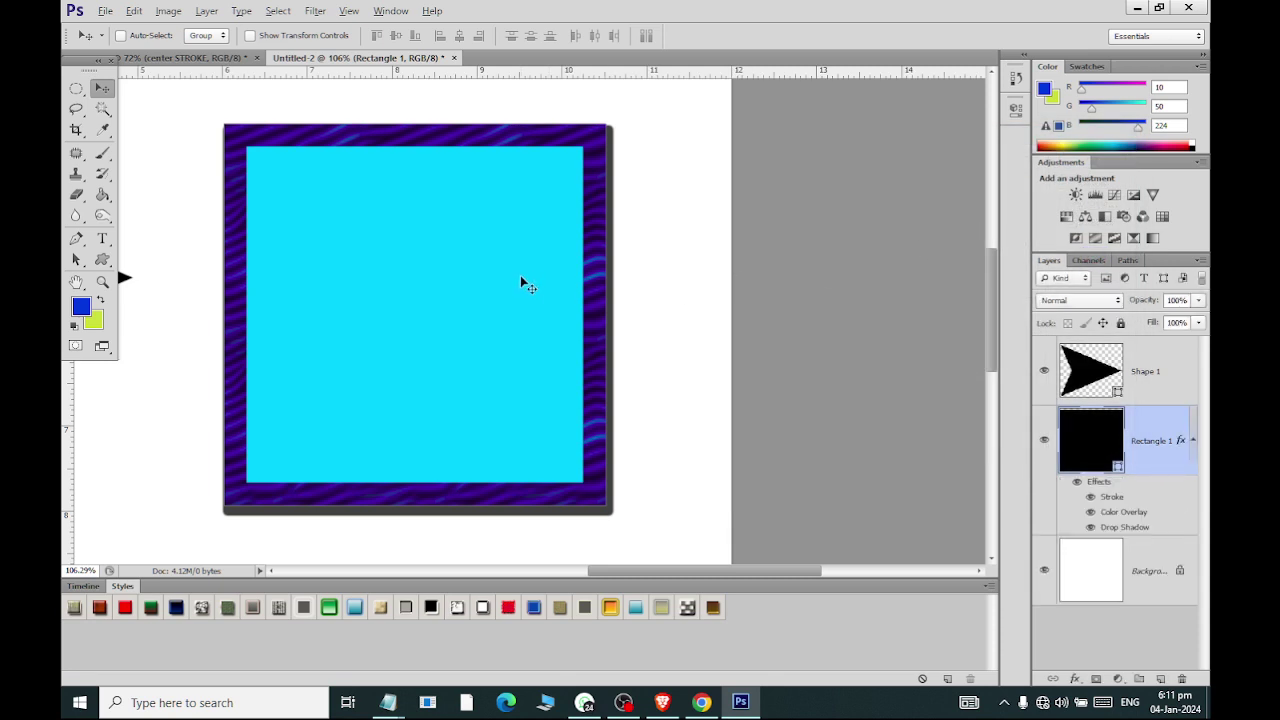
- Cancel the square's reopened Layer Style, select the arrow Shape 1 layer, and open its effects list
{"action": "scroll", "coordinate": [538, 240], "scroll_direction": "down", "scroll_amount": 3}
{"action": "scroll", "coordinate": [537, 248], "scroll_direction": "down", "scroll_amount": 1}
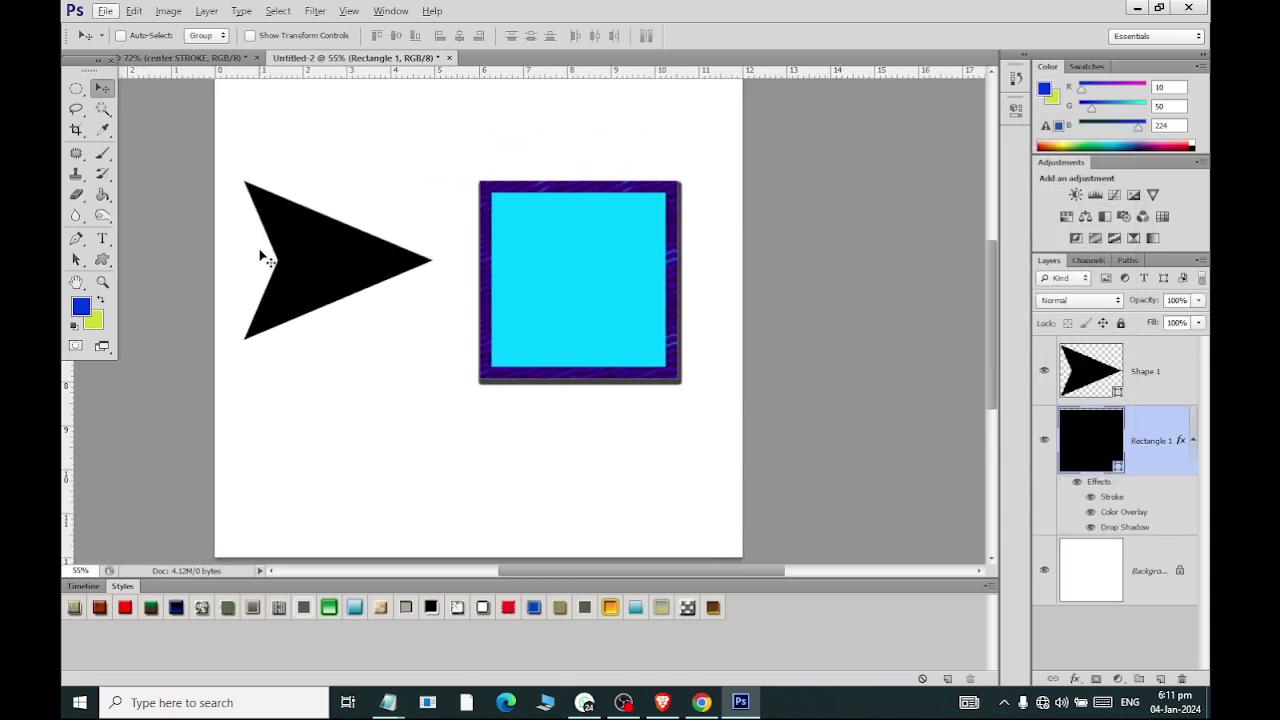
{"action": "scroll", "coordinate": [327, 184], "scroll_direction": "up", "scroll_amount": 1}
{"action": "scroll", "coordinate": [360, 230], "scroll_direction": "up", "scroll_amount": 1}
{"action": "scroll", "coordinate": [400, 272], "scroll_direction": "up", "scroll_amount": 1}
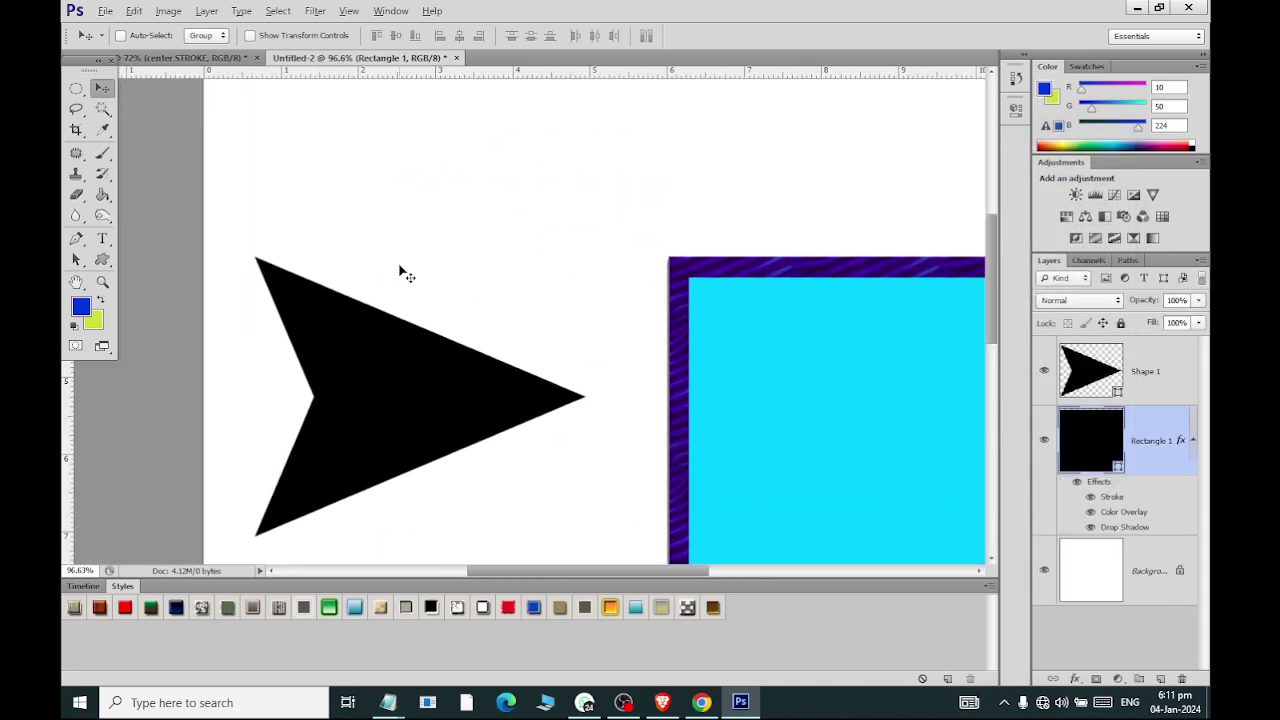
{"action": "scroll", "coordinate": [333, 390], "scroll_direction": "down", "scroll_amount": 1}
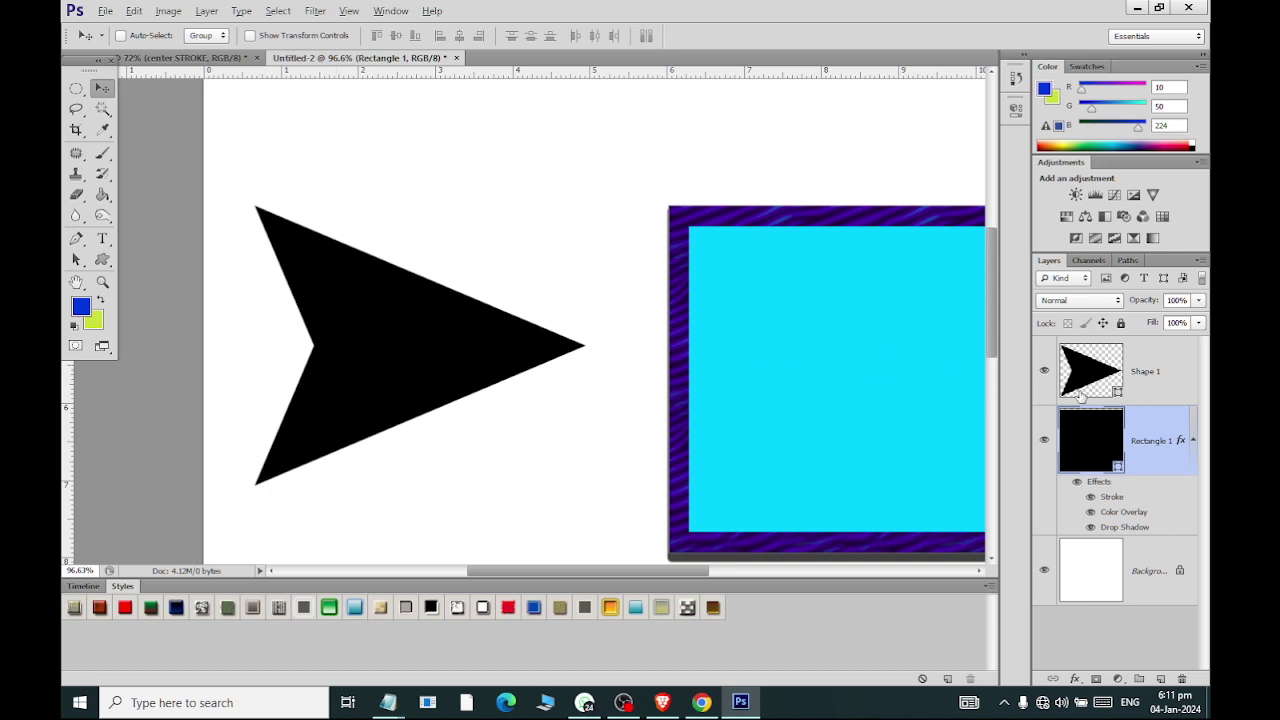
{"action": "left_click", "coordinate": [1075, 679]}
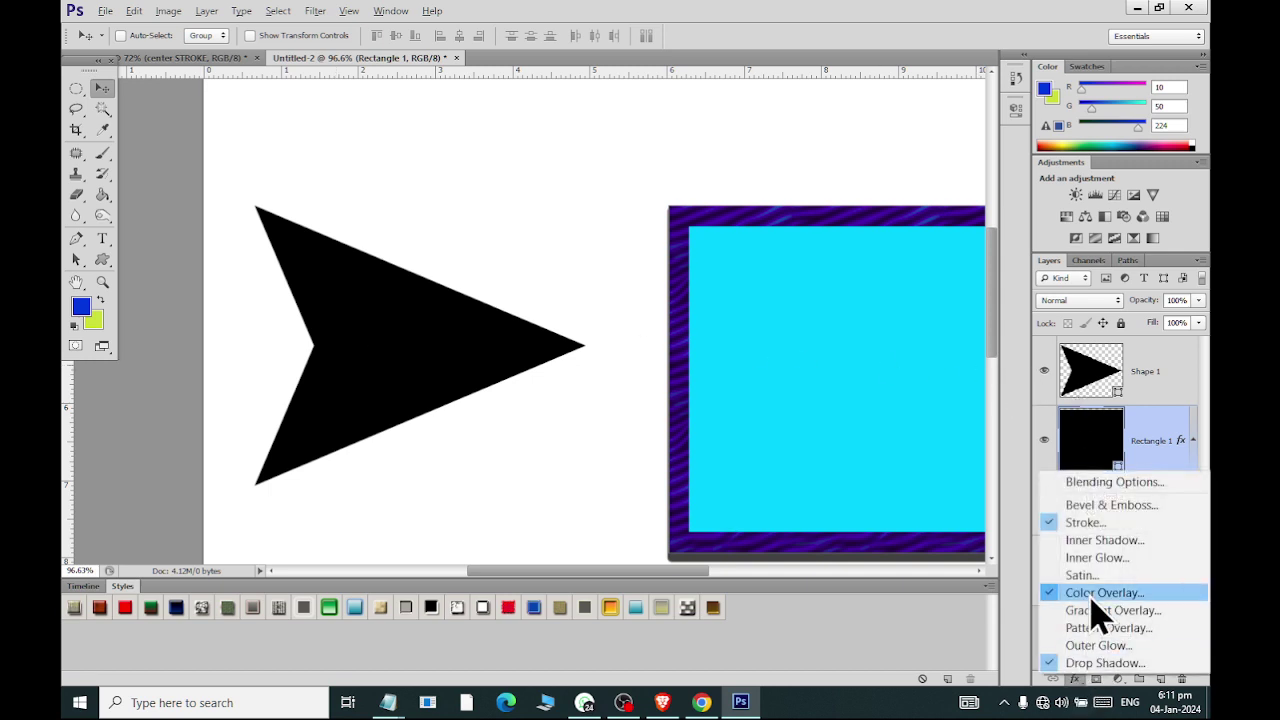
{"action": "left_click", "coordinate": [1108, 486]}
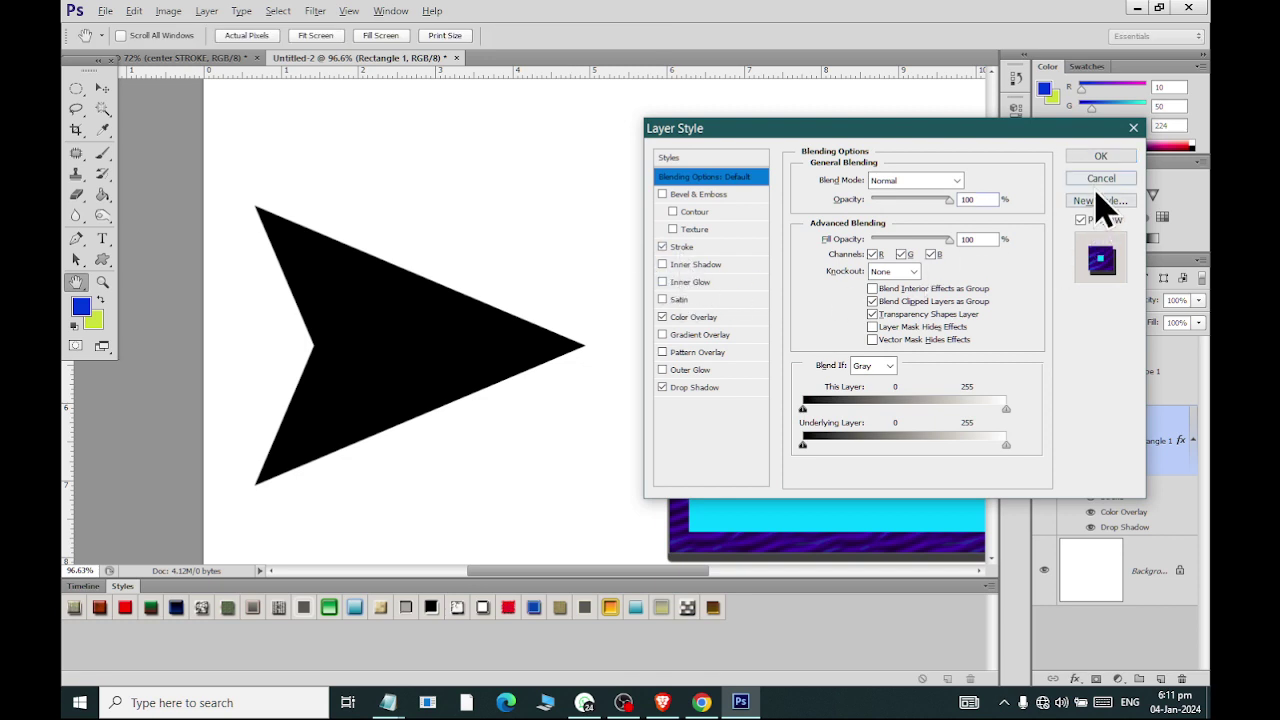
{"action": "left_click", "coordinate": [1101, 178]}
{"action": "left_click", "coordinate": [1099, 387]}
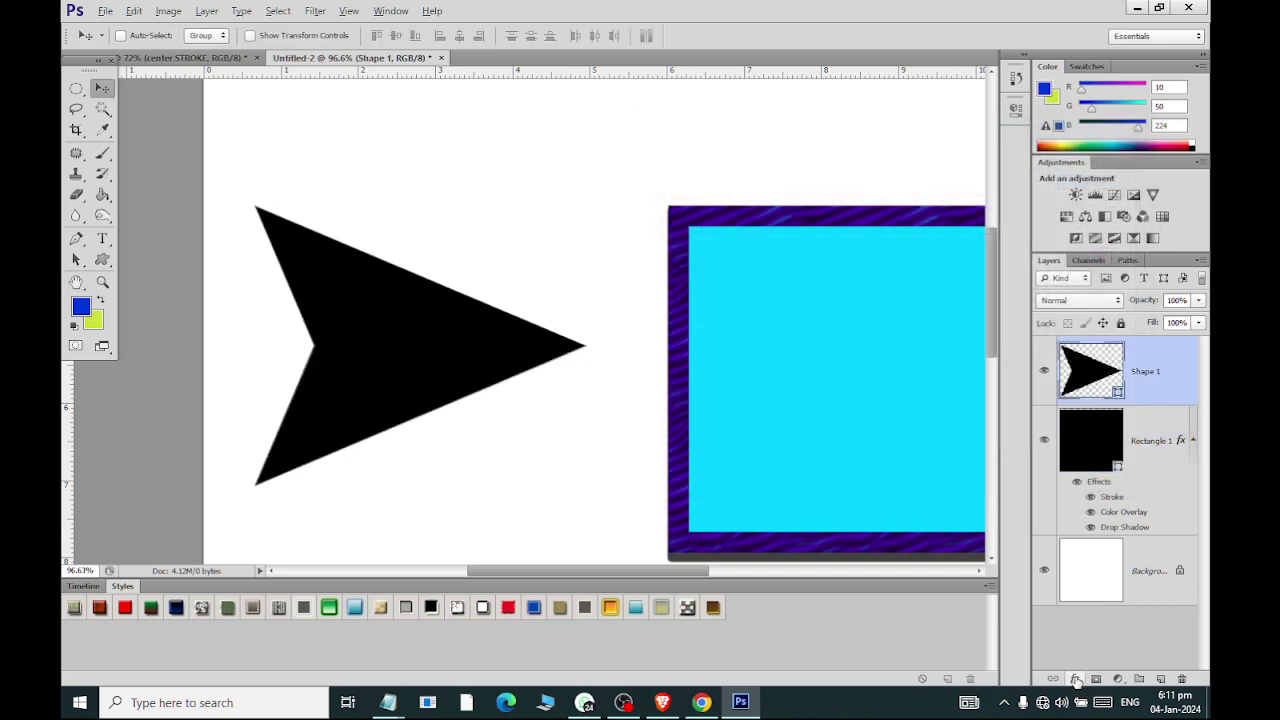
{"action": "left_click", "coordinate": [1076, 681]}
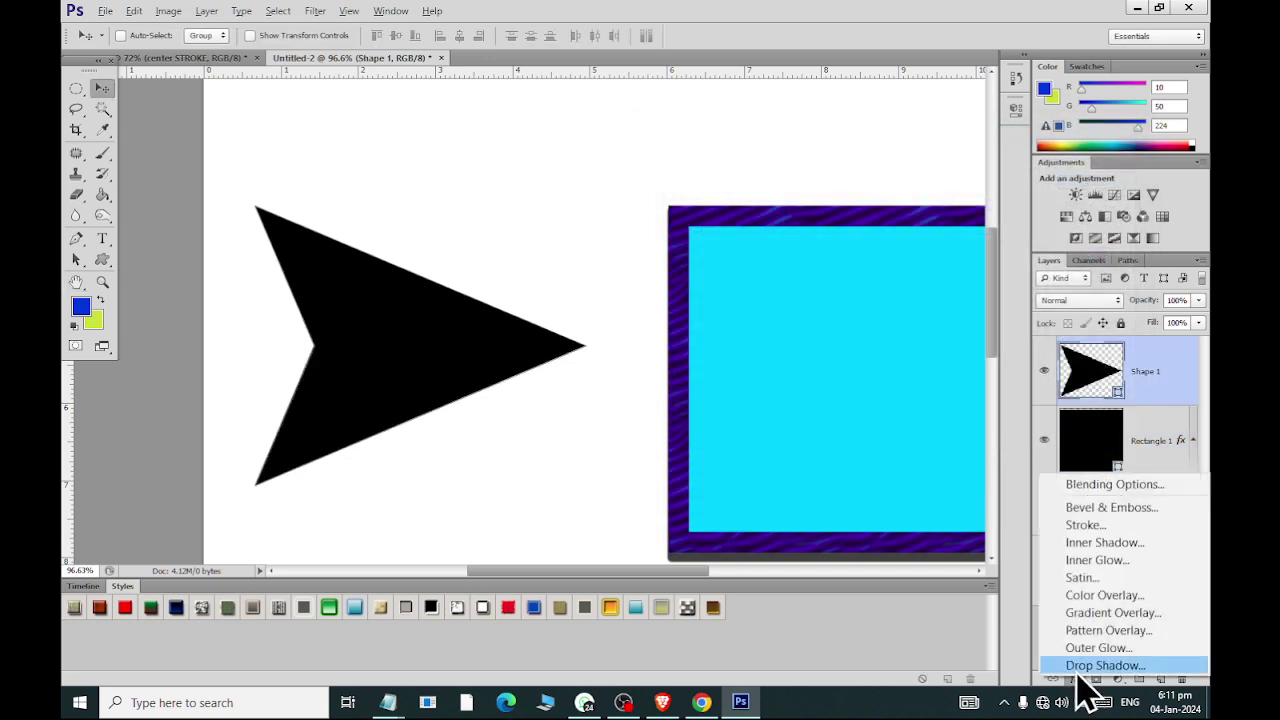
- Enable a Color Overlay on the arrow and sample white from the page as its colour
{"action": "left_click", "coordinate": [1118, 484]}
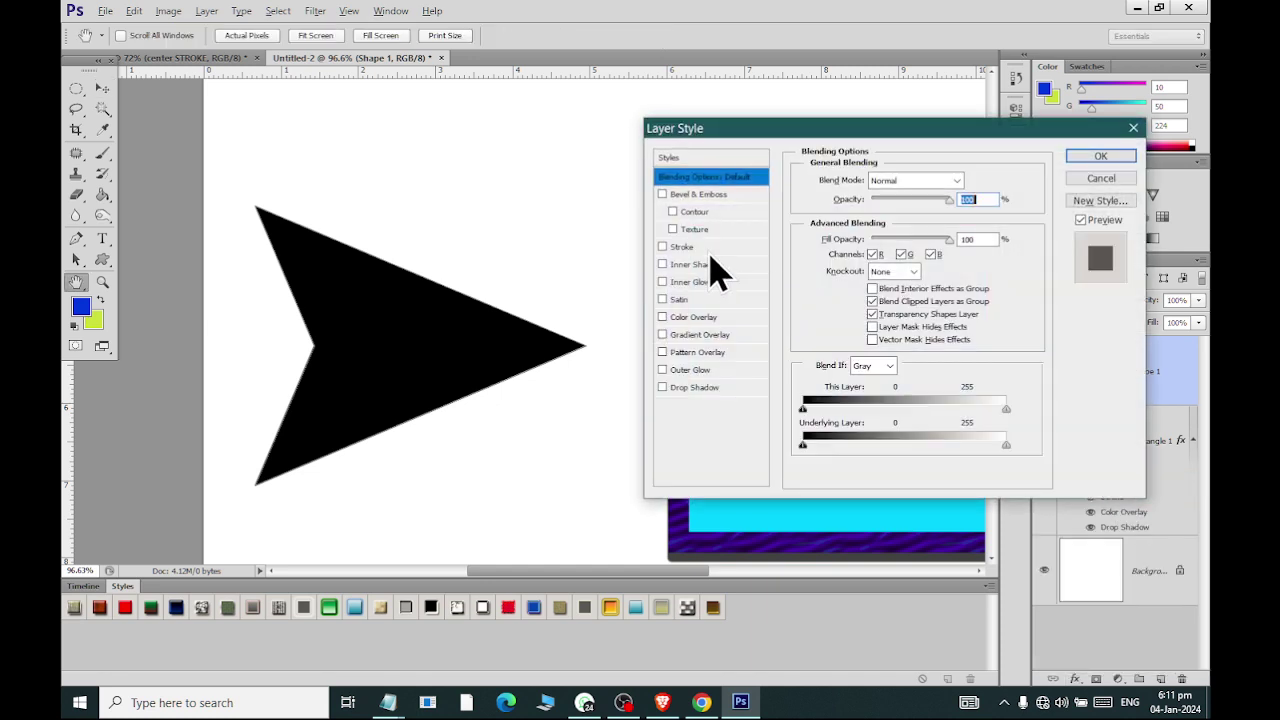
{"action": "left_click", "coordinate": [690, 320]}
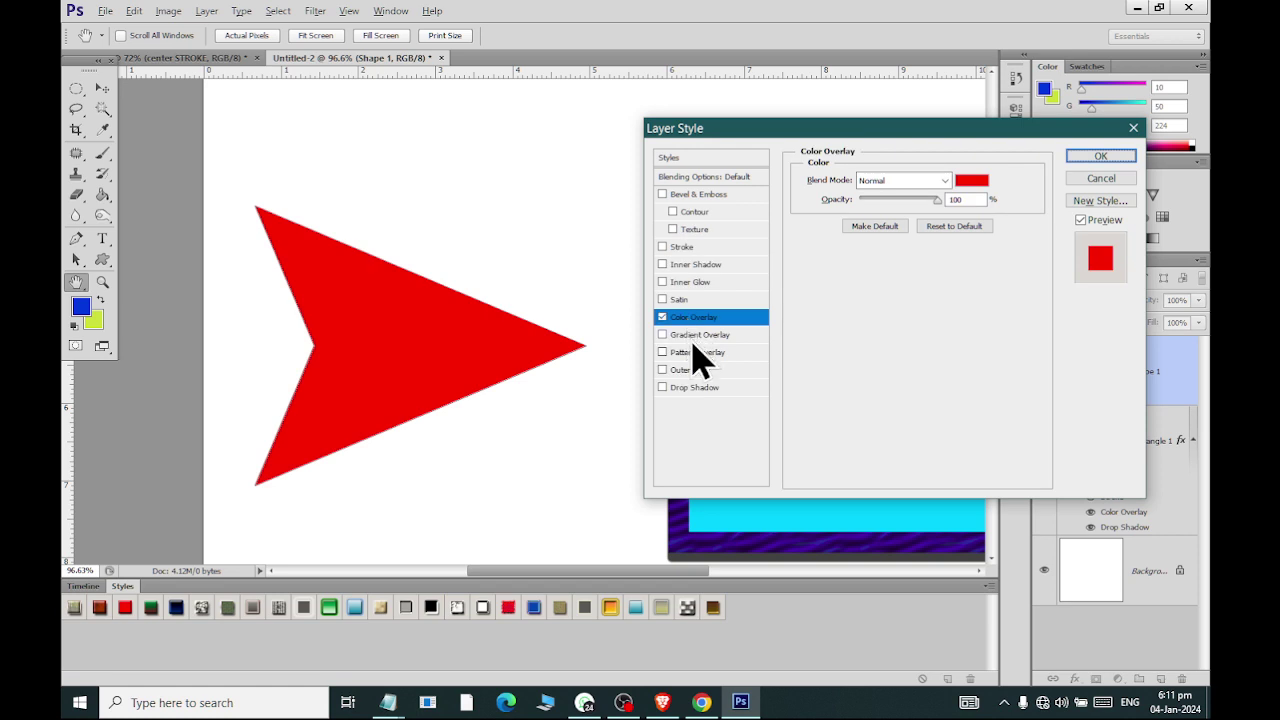
{"action": "left_click", "coordinate": [971, 182]}
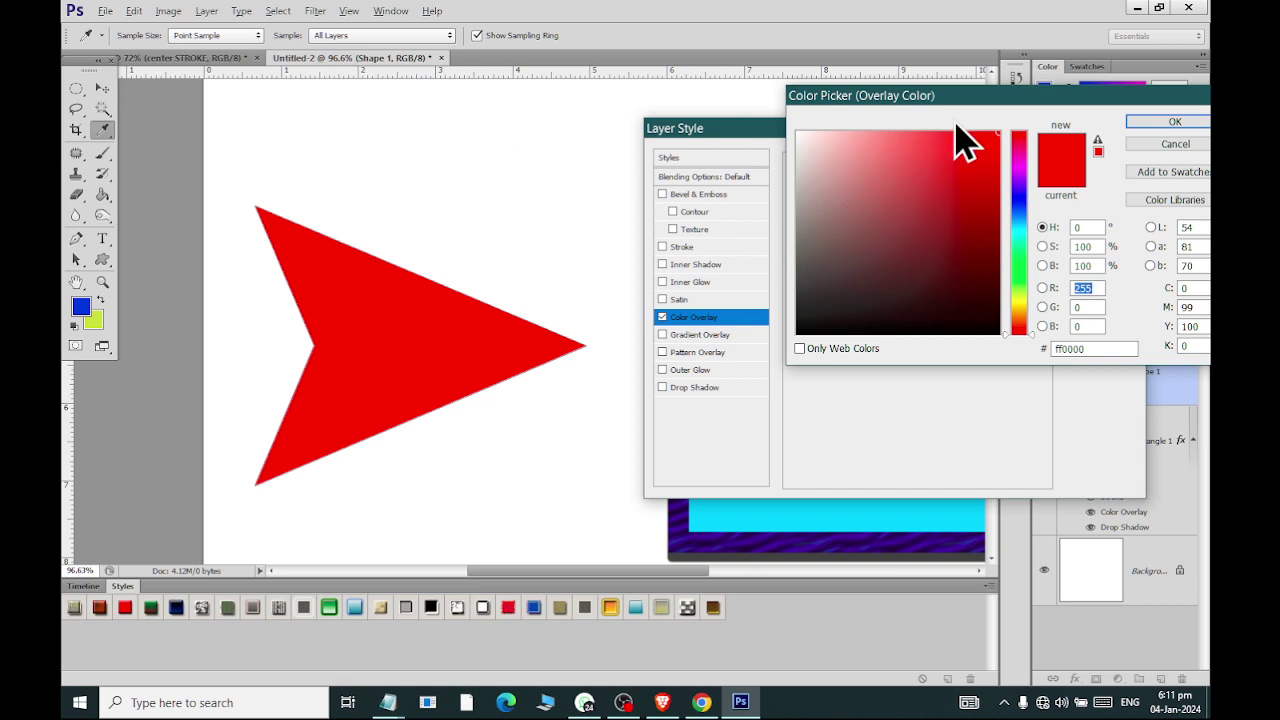
{"action": "left_click_drag", "start_coordinate": [941, 97], "coordinate": [848, 97]}
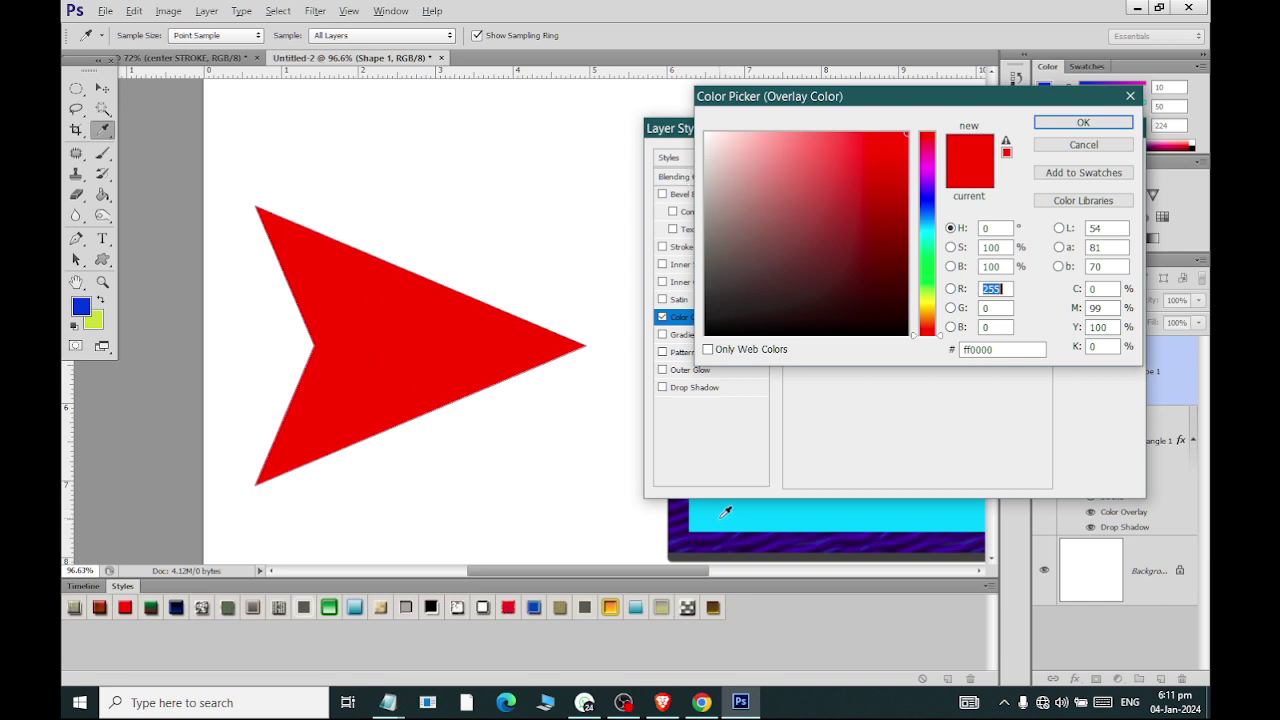
{"action": "left_click", "coordinate": [726, 512]}
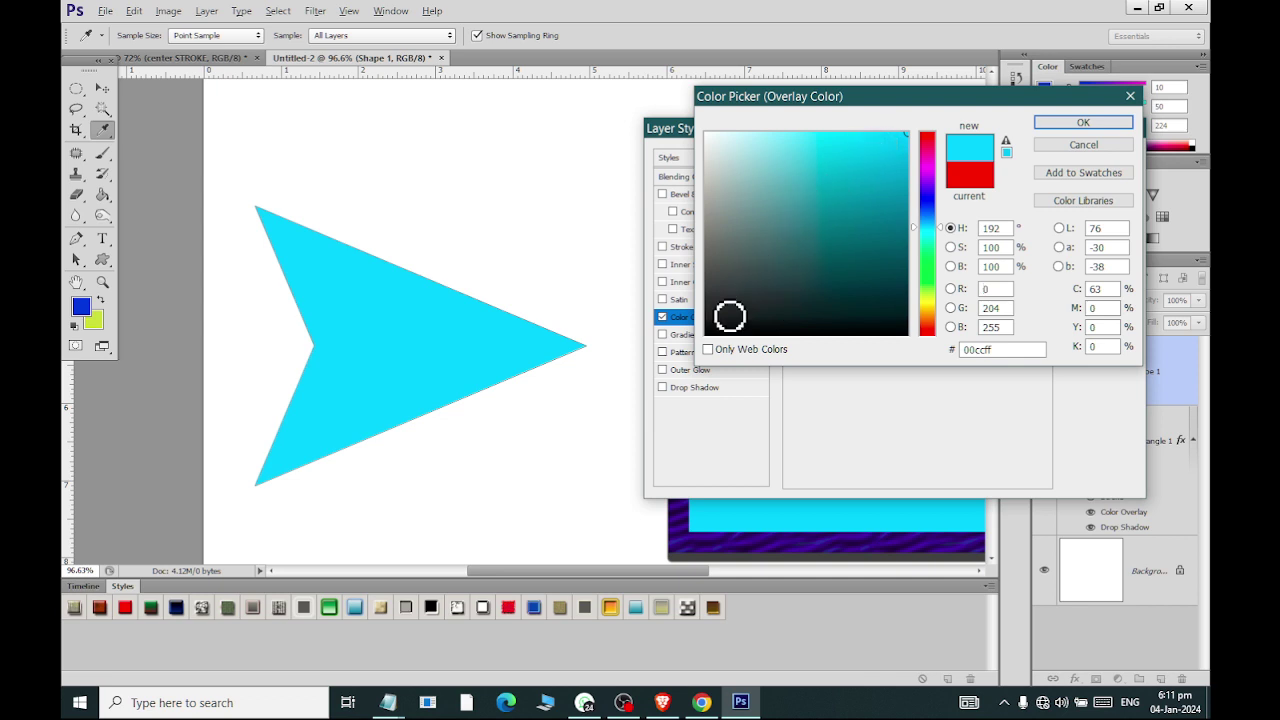
{"action": "left_click", "coordinate": [349, 117]}
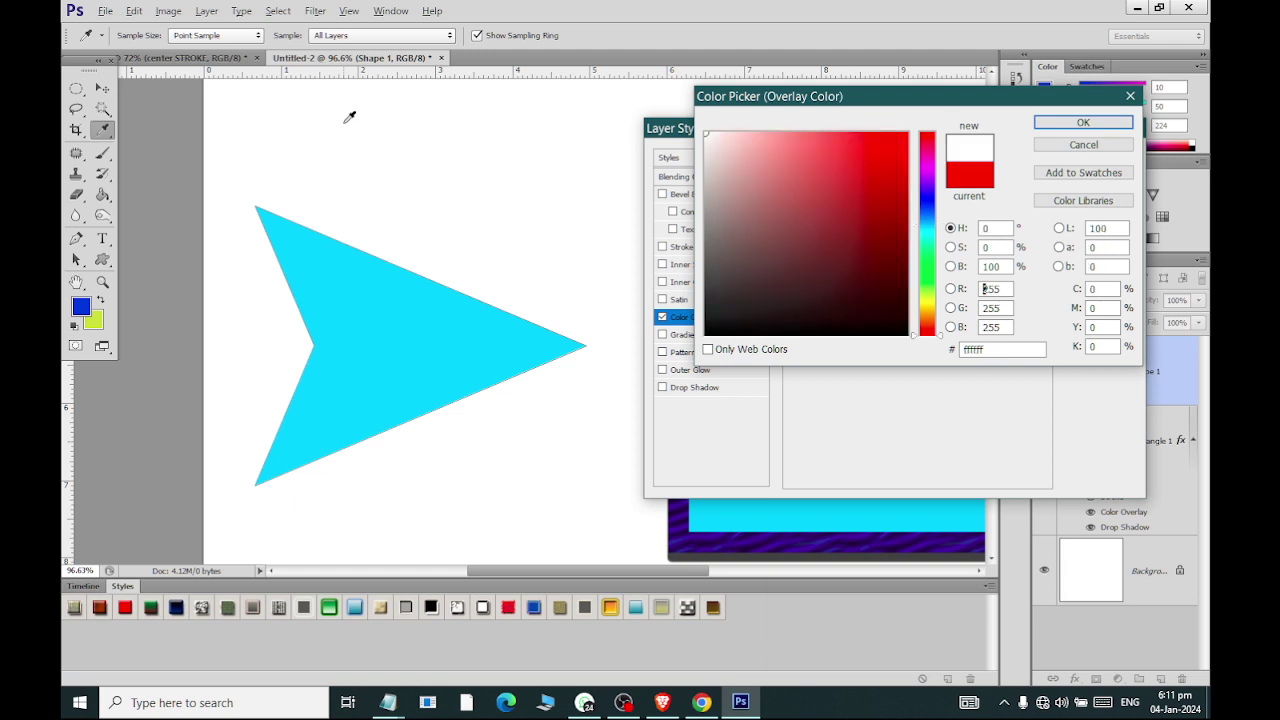
{"action": "left_click", "coordinate": [718, 527]}
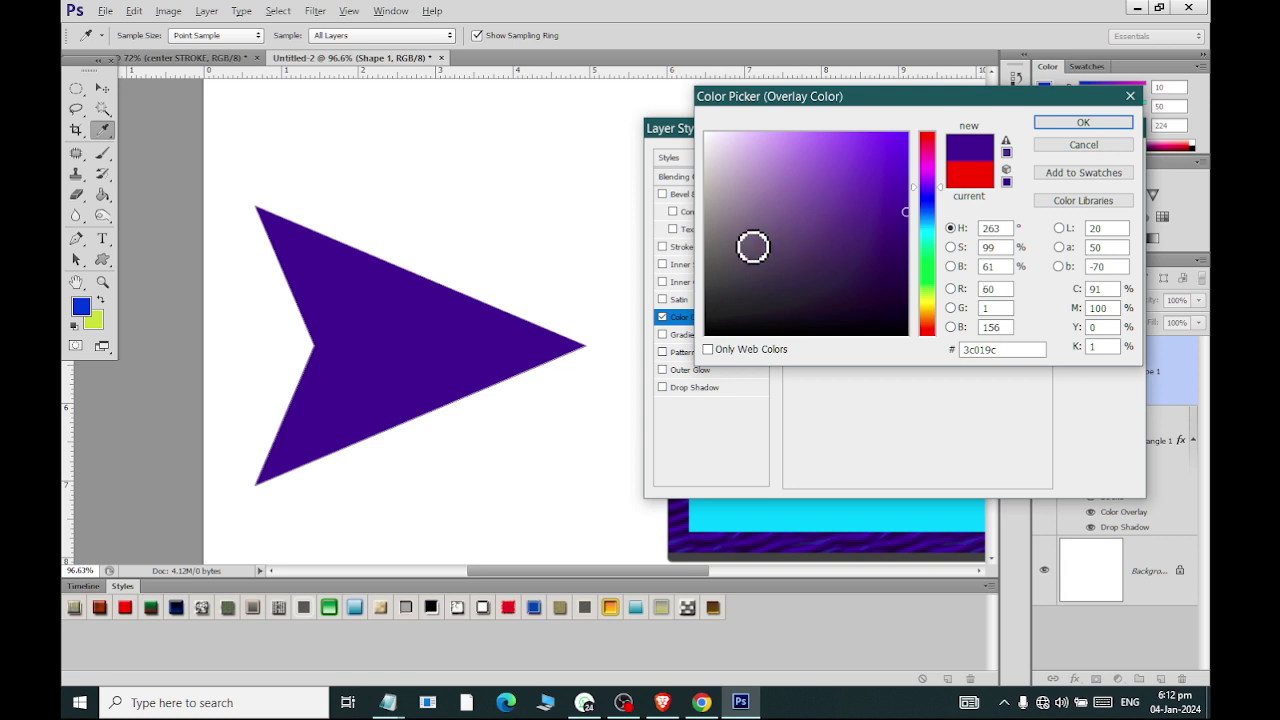
{"action": "left_click", "coordinate": [437, 171]}
{"action": "left_click", "coordinate": [1080, 124]}
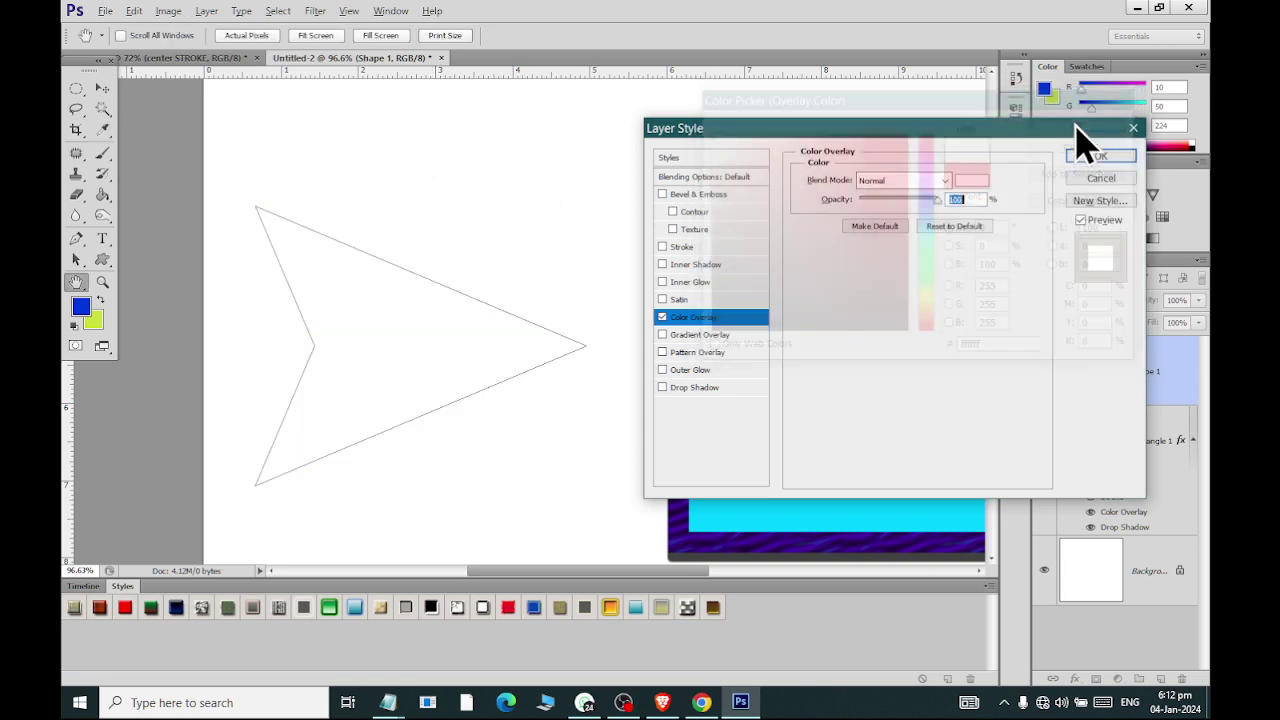
{"action": "left_click", "coordinate": [1088, 158]}
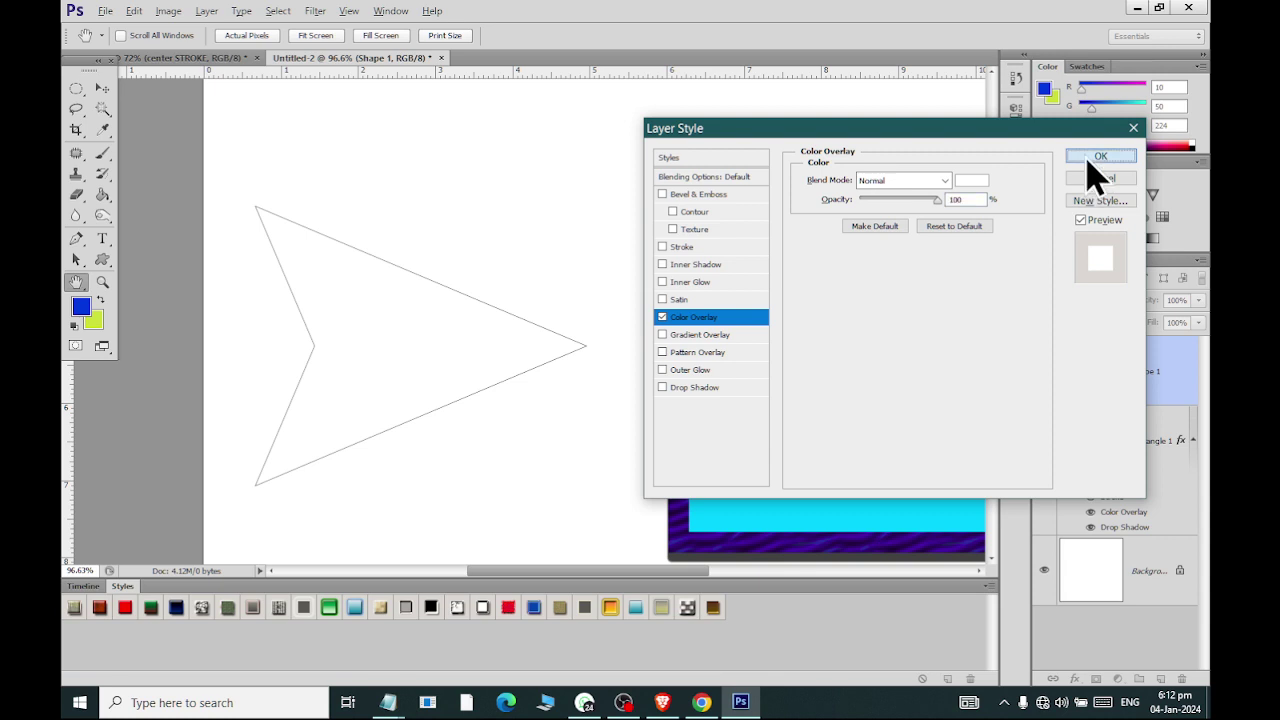
- Turn on Stroke for the arrow and turn off Bevel & Emboss and Texture
{"action": "left_click", "coordinate": [672, 247]}
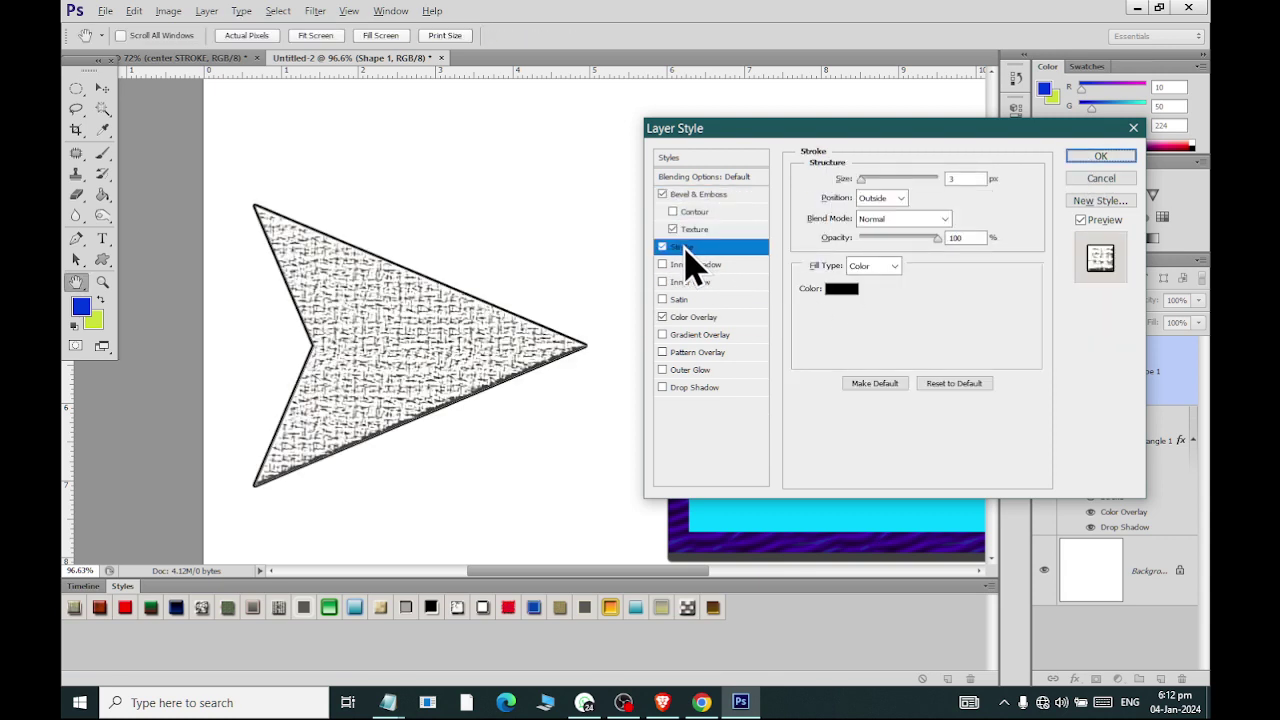
{"action": "left_click", "coordinate": [664, 195]}
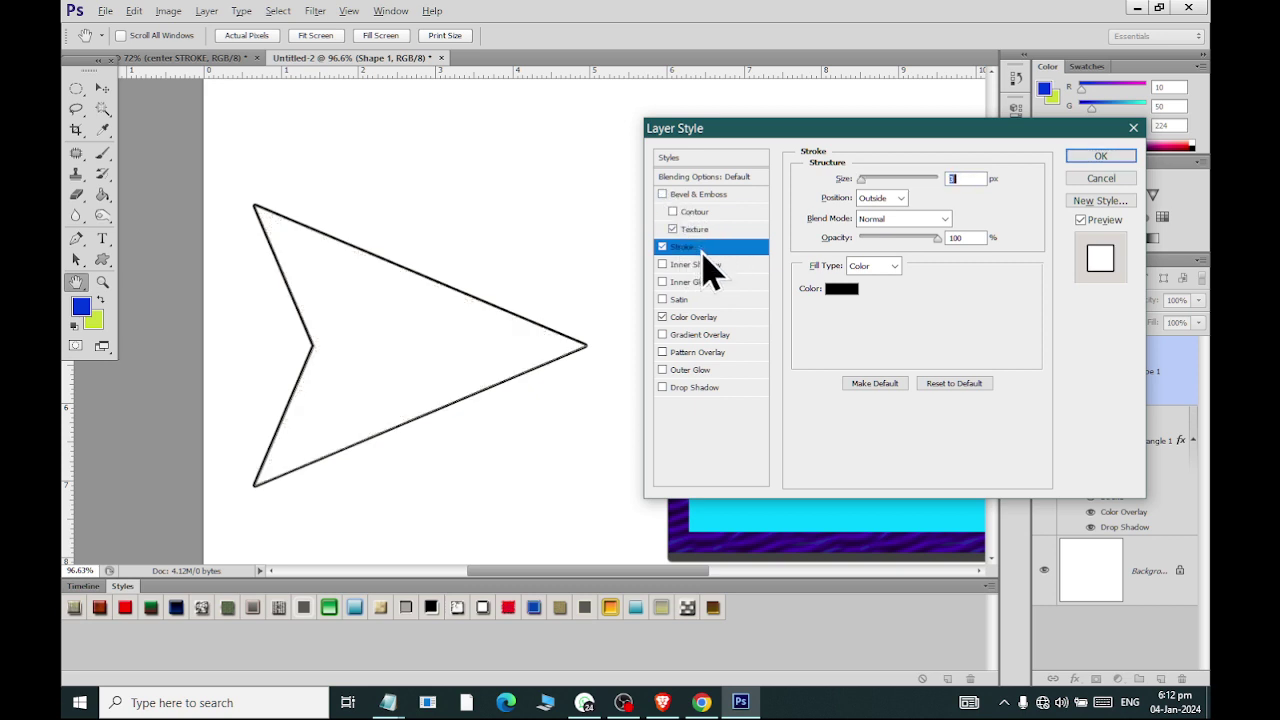
{"action": "left_click", "coordinate": [673, 229]}
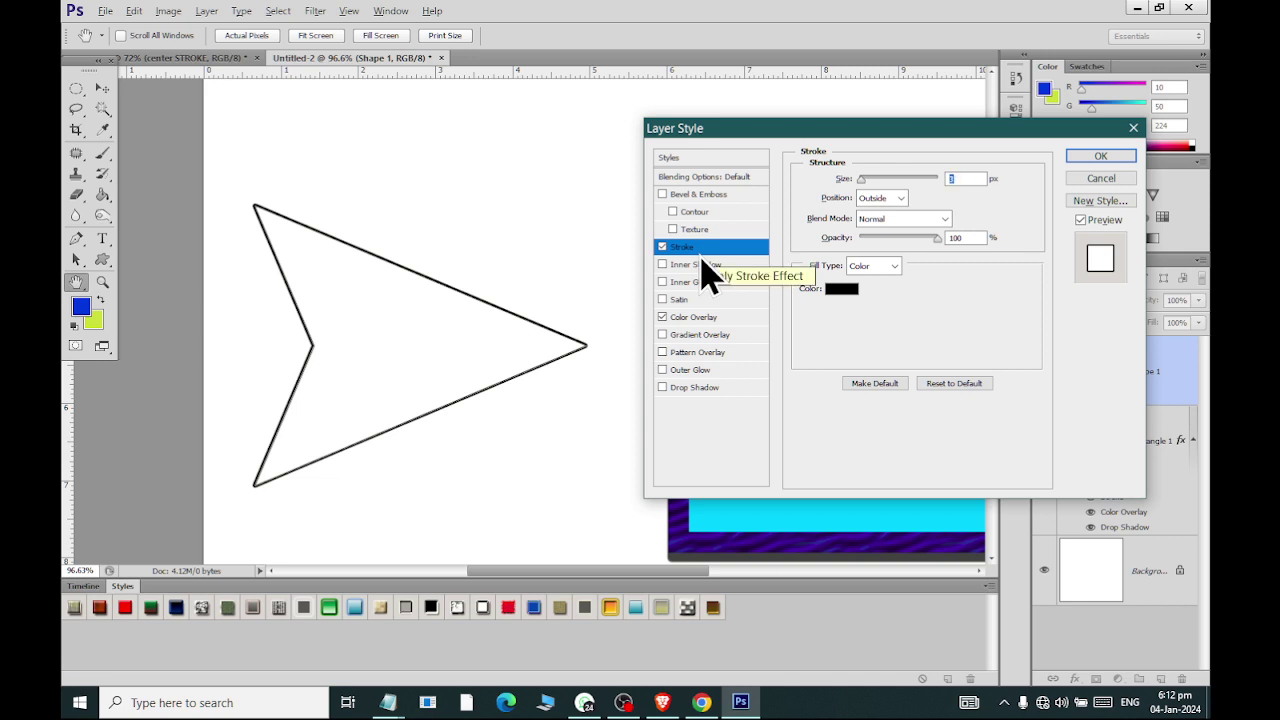
- Make the arrow's stroke an 8 px Outside stroke in red
{"action": "left_click", "coordinate": [870, 198]}
{"action": "left_click", "coordinate": [868, 200]}
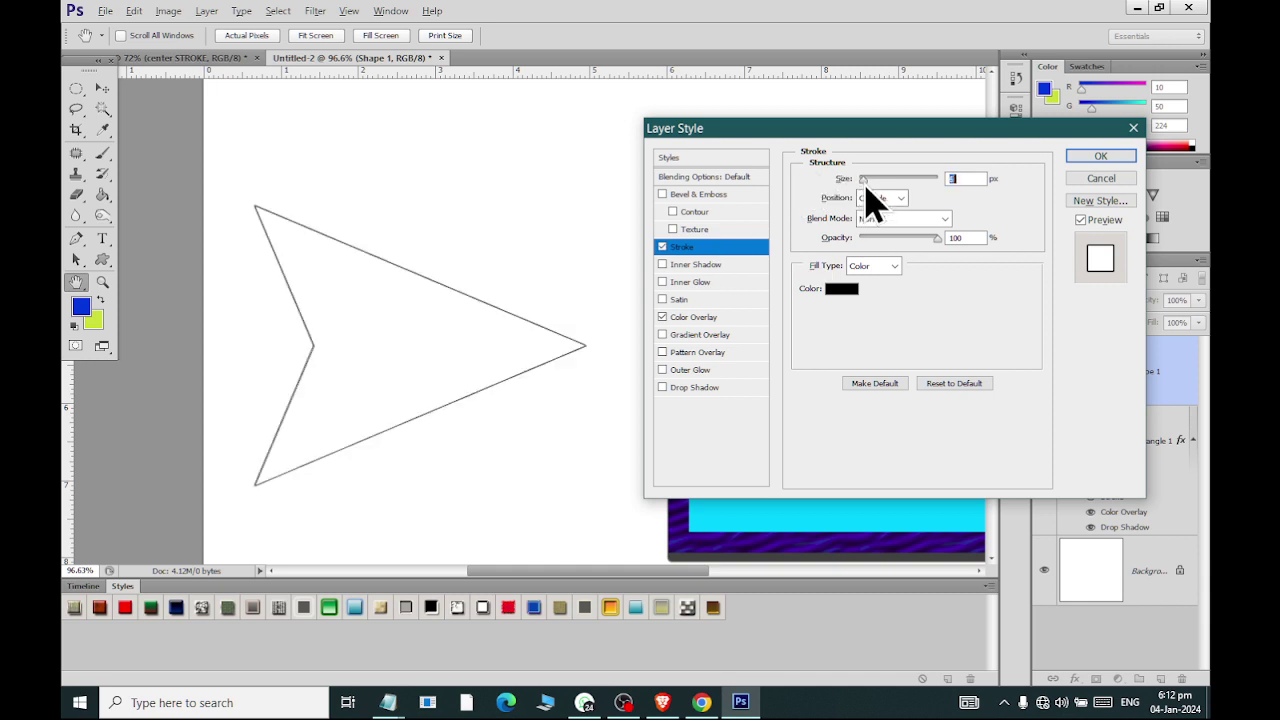
{"action": "left_click_drag", "start_coordinate": [866, 186], "coordinate": [869, 193]}
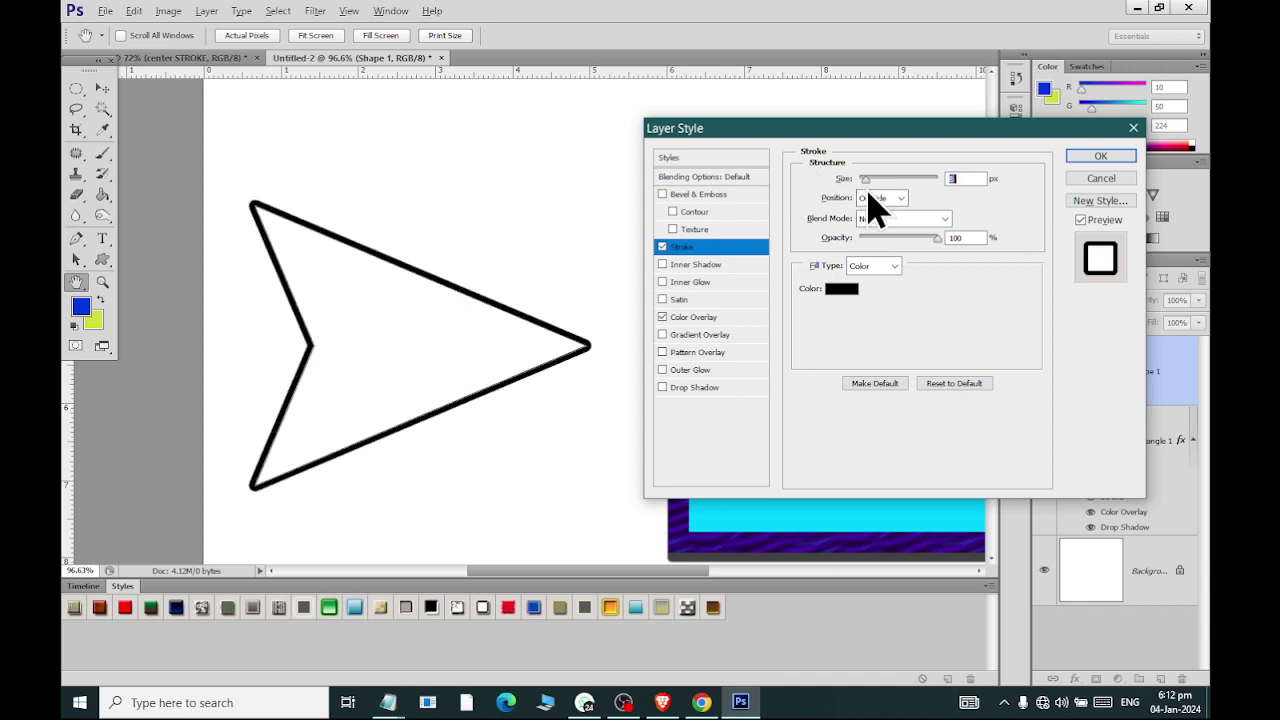
{"action": "left_click", "coordinate": [887, 205]}
{"action": "left_click", "coordinate": [887, 207]}
{"action": "left_click", "coordinate": [846, 298]}
{"action": "left_click", "coordinate": [895, 135]}
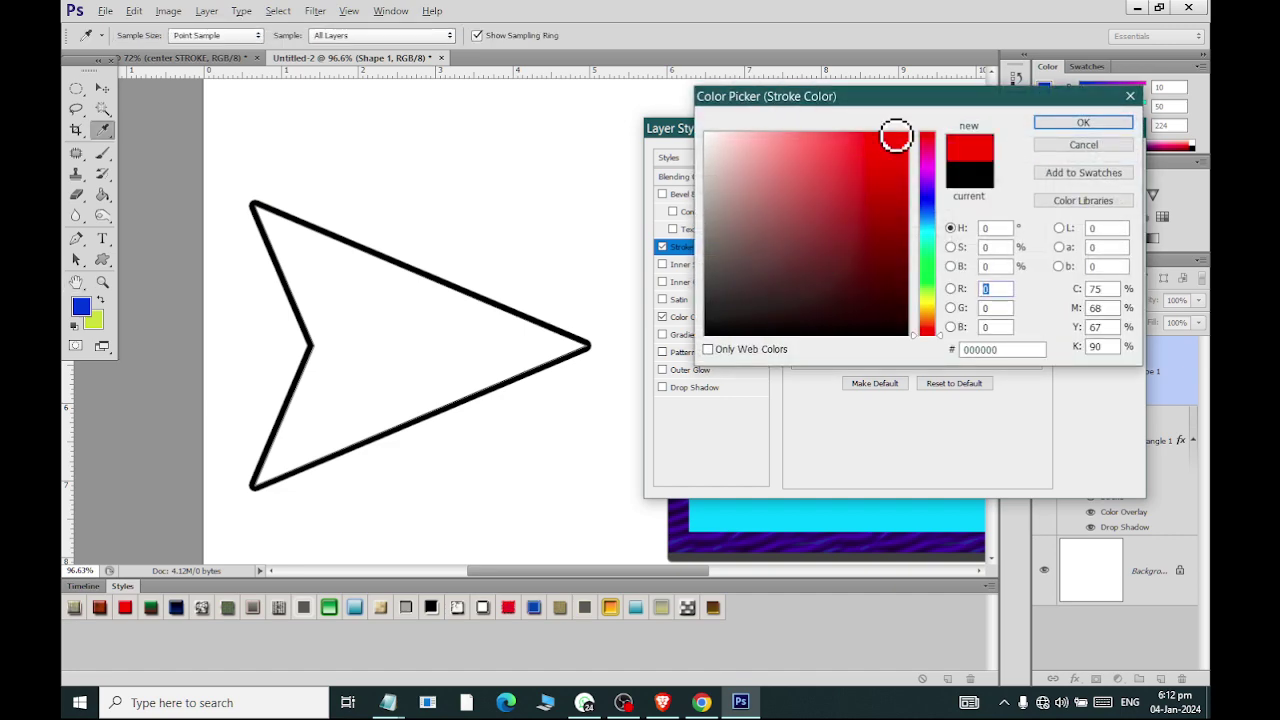
{"action": "left_click", "coordinate": [1084, 128]}
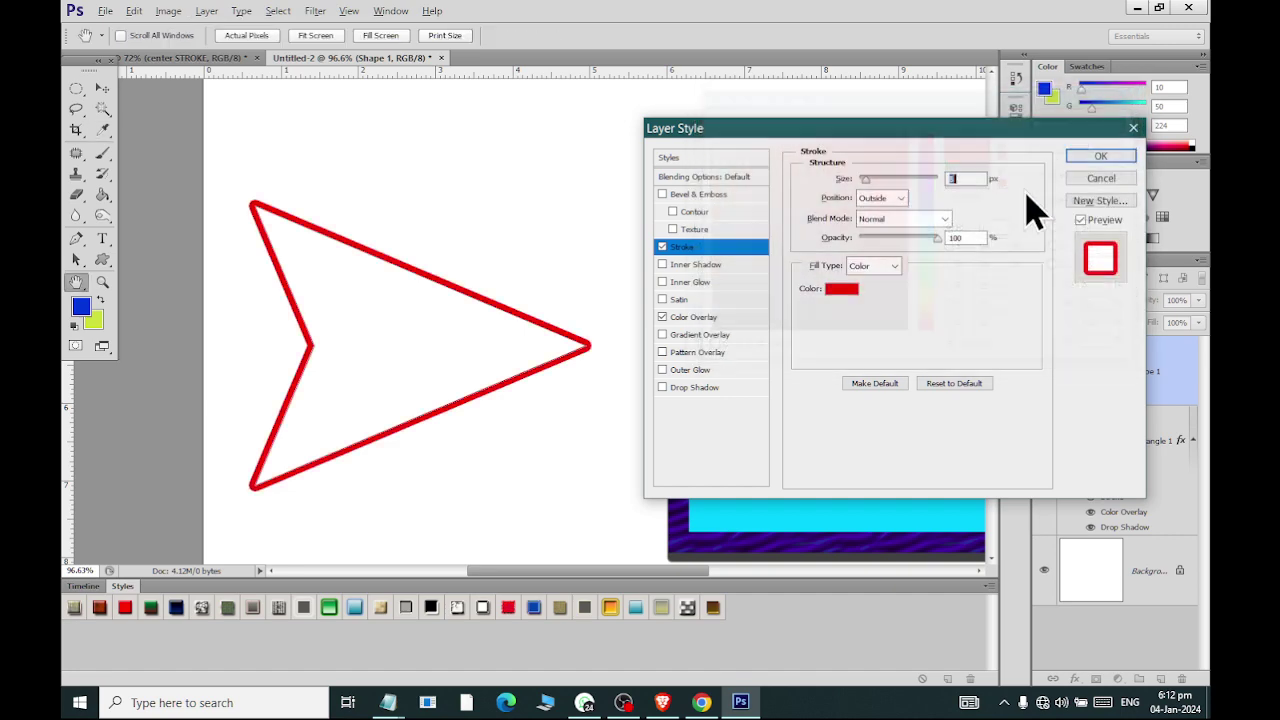
- Change the stroke fill to the yellow-violet-orange-blue gradient preset
{"action": "left_click", "coordinate": [889, 268]}
{"action": "left_click", "coordinate": [885, 297]}
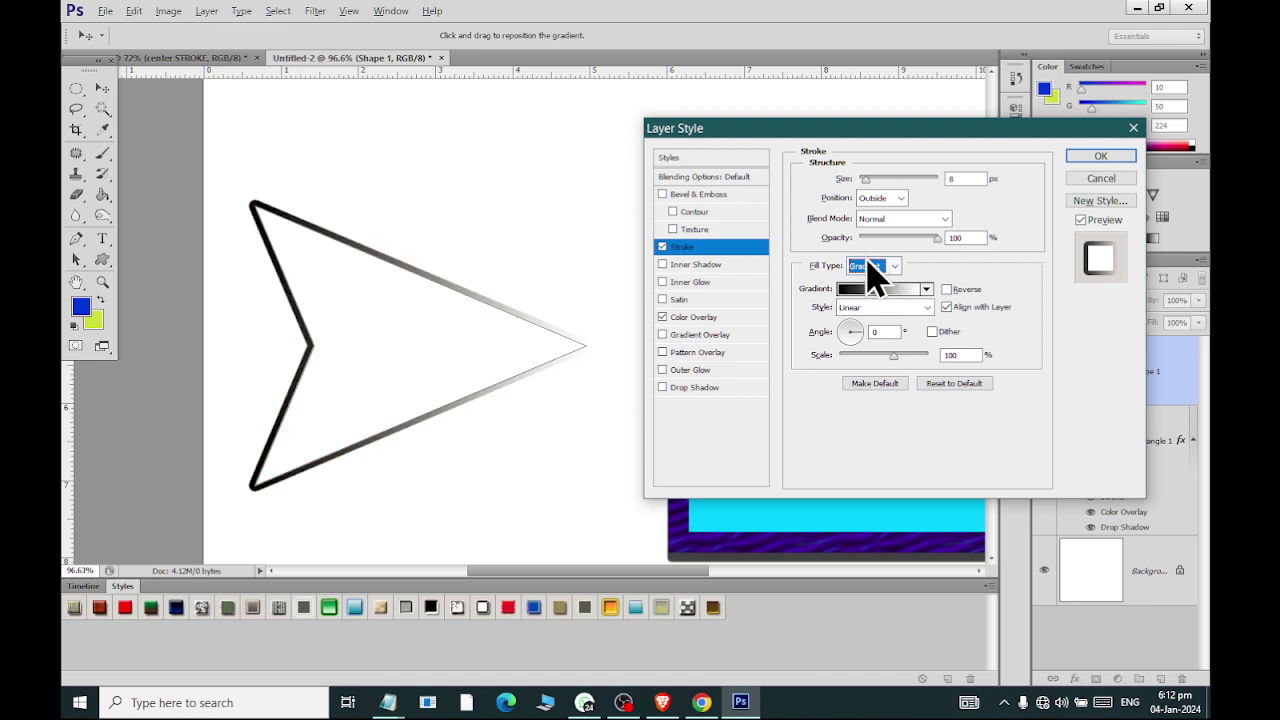
{"action": "left_click", "coordinate": [926, 289]}
{"action": "left_click", "coordinate": [858, 352]}
{"action": "left_click", "coordinate": [884, 352]}
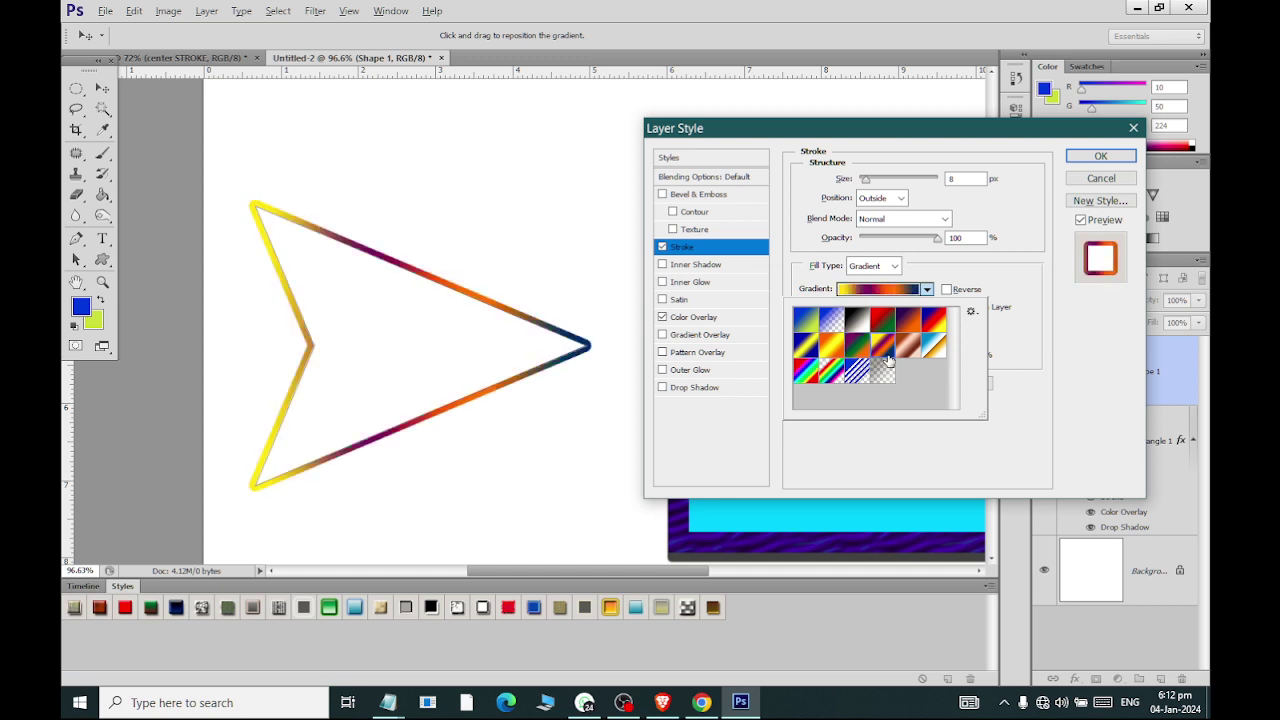
{"action": "left_click", "coordinate": [1008, 213]}
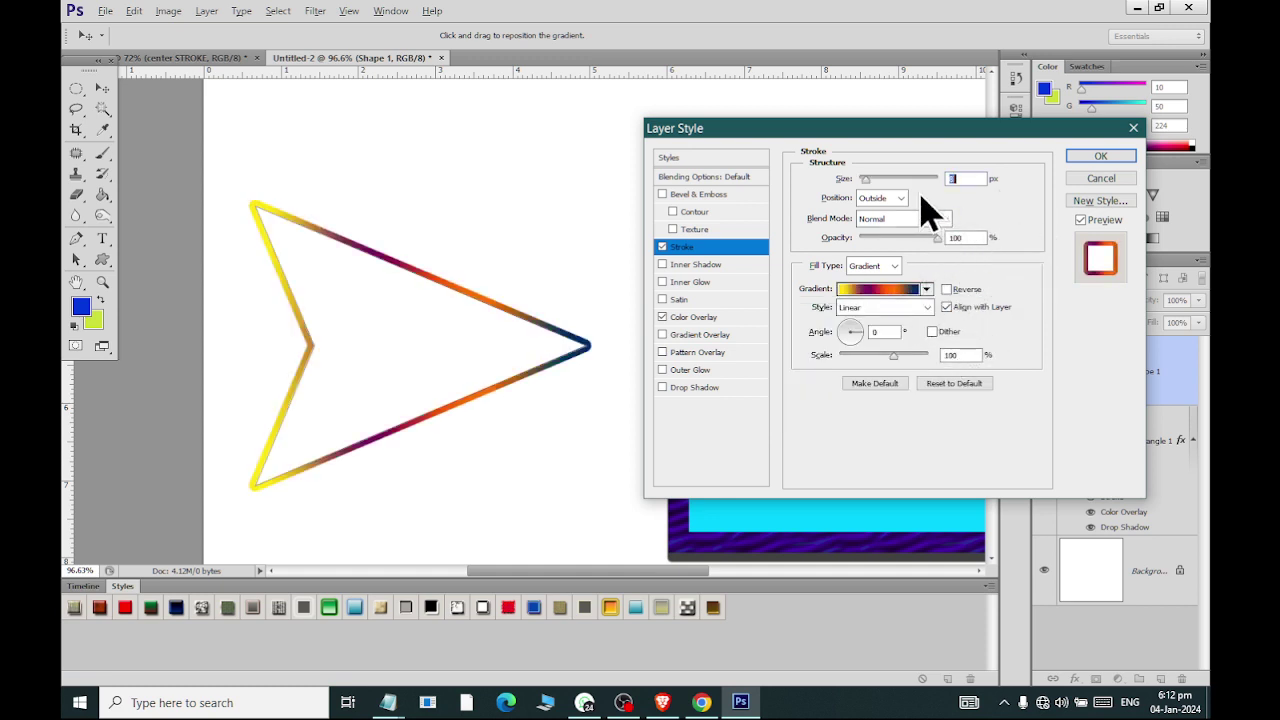
- Thicken the gradient stroke, apply the layer style, and bring up Open on the energetics folder
{"action": "left_click_drag", "start_coordinate": [865, 179], "coordinate": [869, 179]}
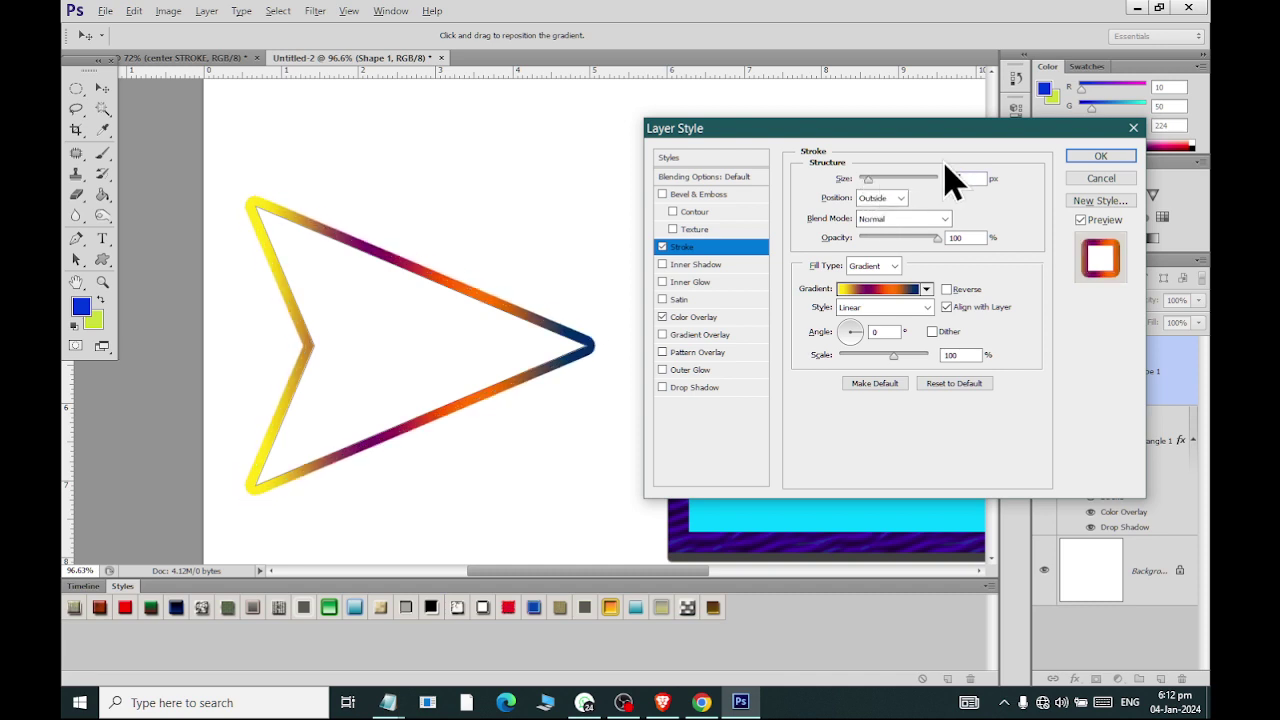
{"action": "left_click", "coordinate": [1100, 158]}
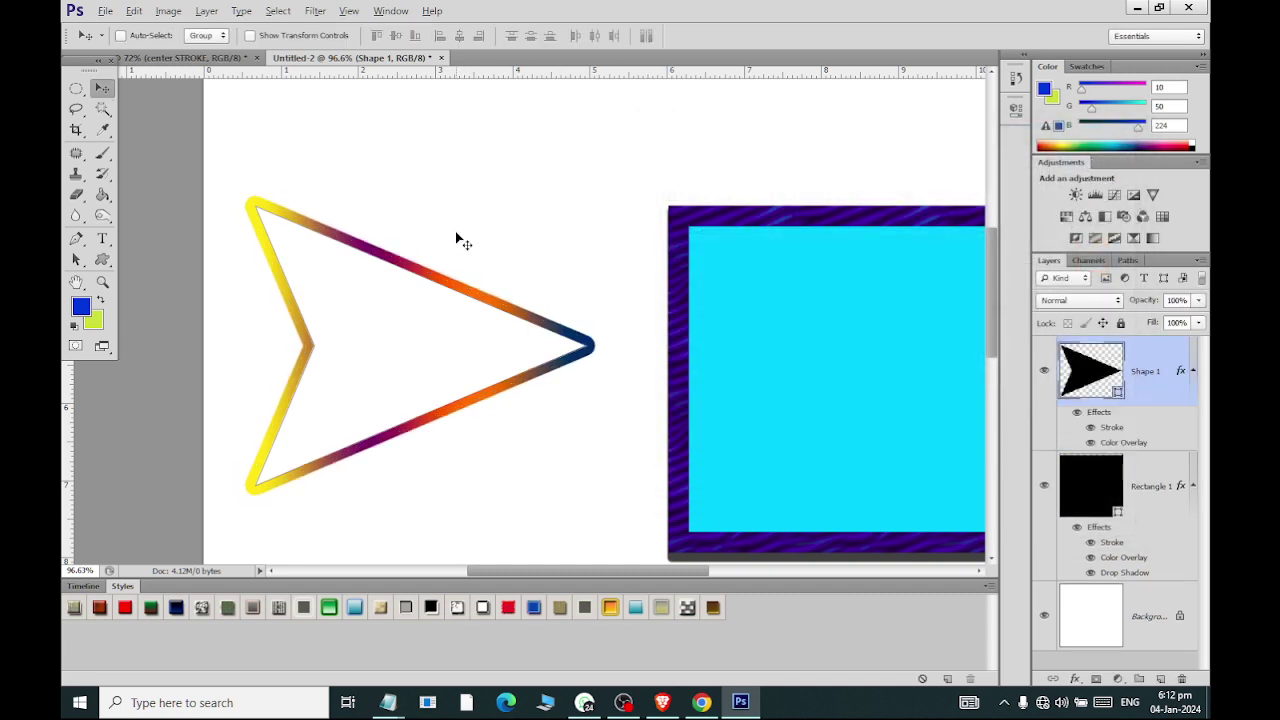
{"action": "scroll", "coordinate": [445, 195], "scroll_direction": "down", "scroll_amount": 1}
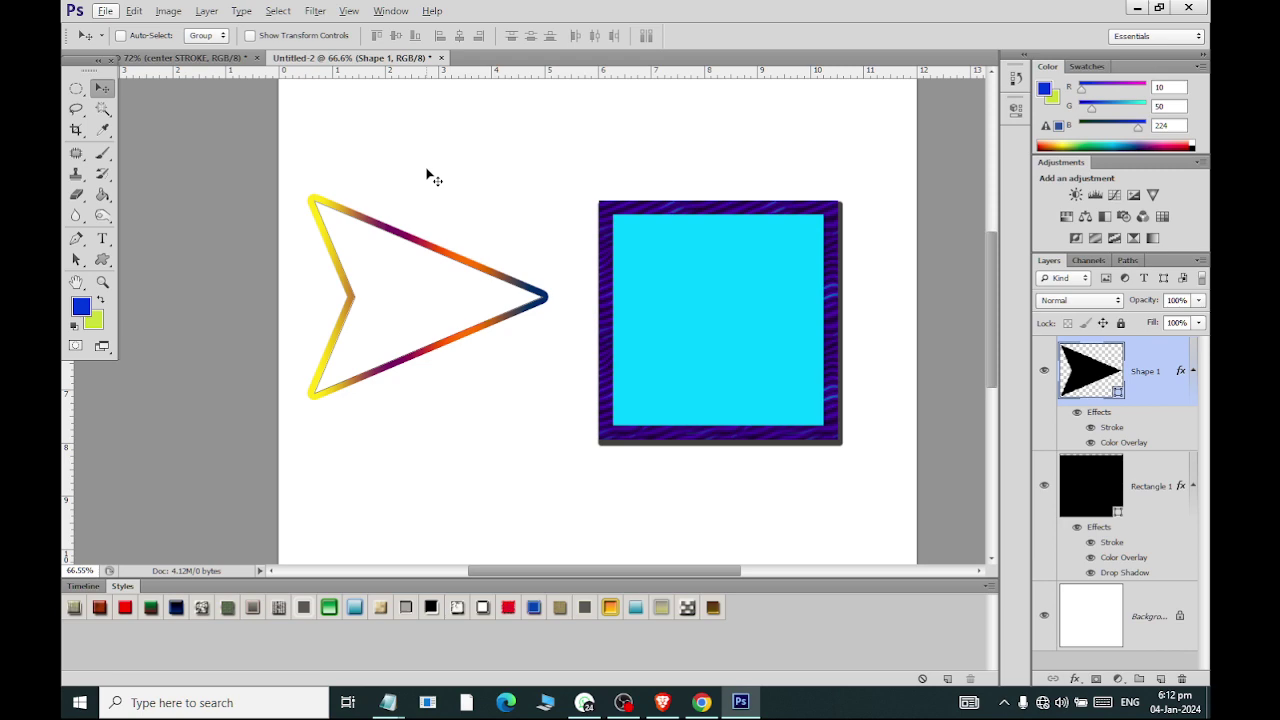
{"action": "key", "text": "ctrl+o"}
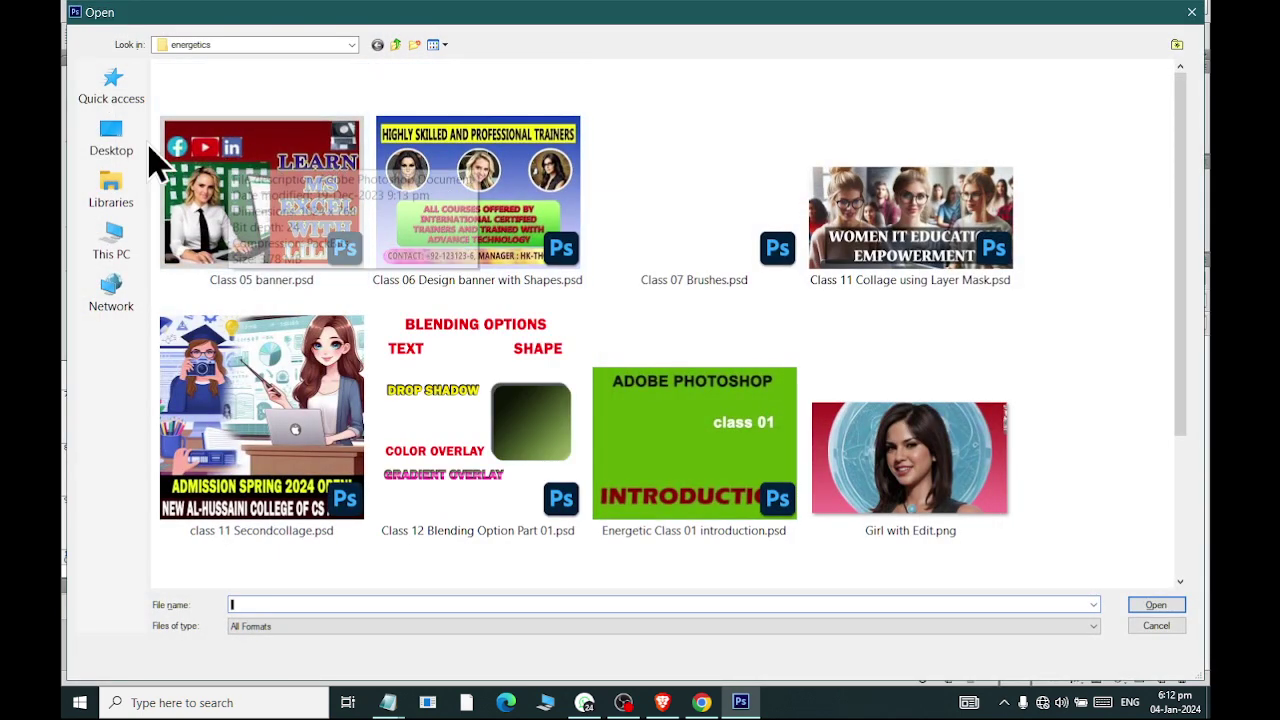
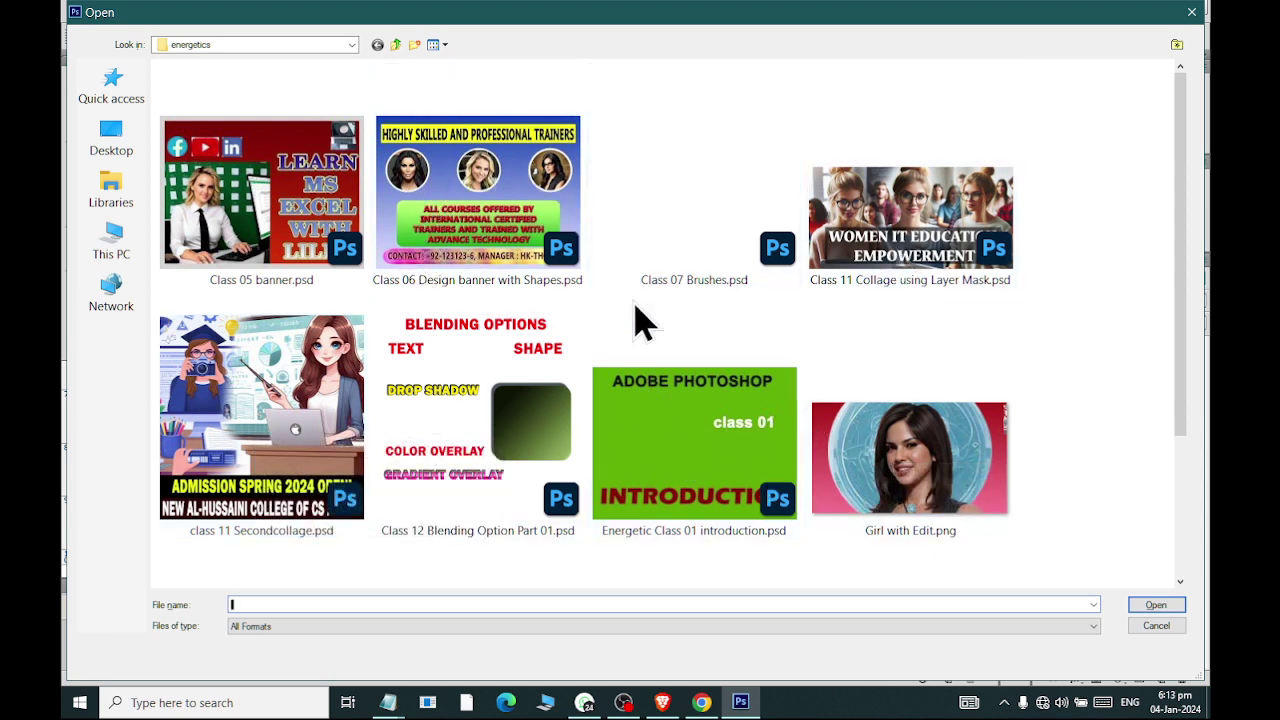
- Open the woman-at-laptop photo 24dc4dc5-386b-4862-a33b-7229557abbaa.png from Libraries > Documents > latest
{"action": "left_click", "coordinate": [505, 390]}
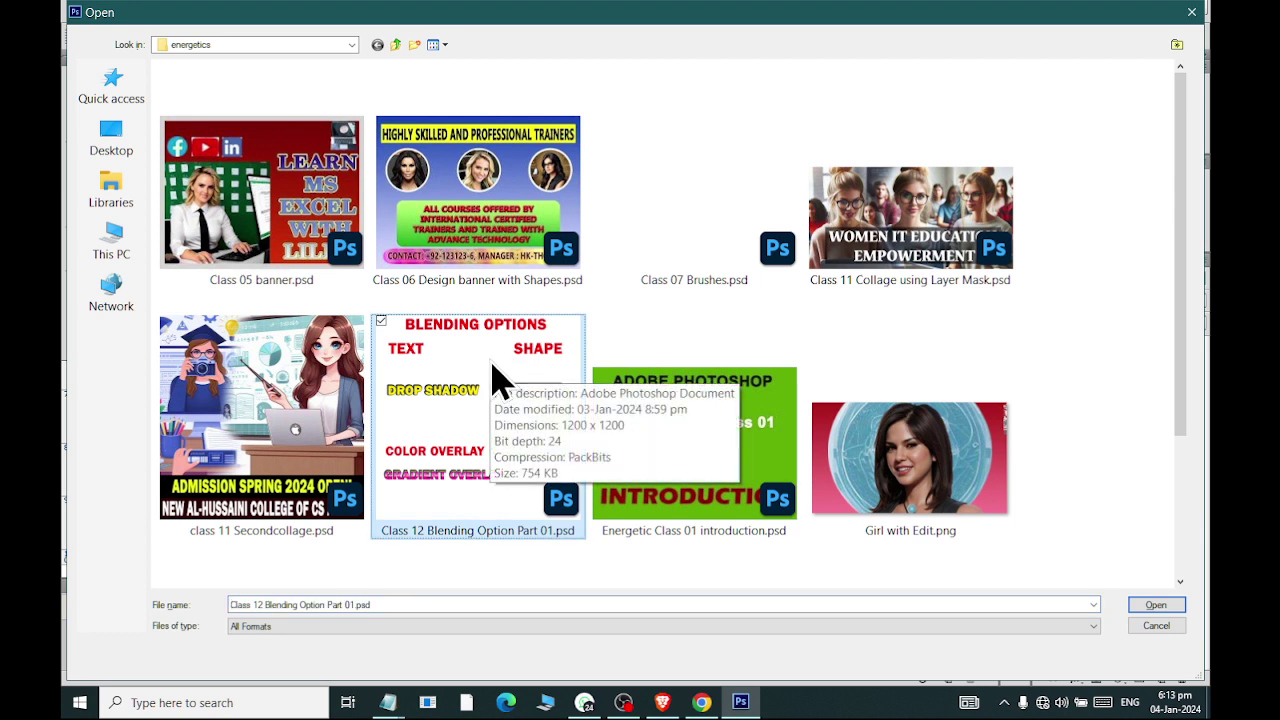
{"action": "left_click", "coordinate": [103, 195]}
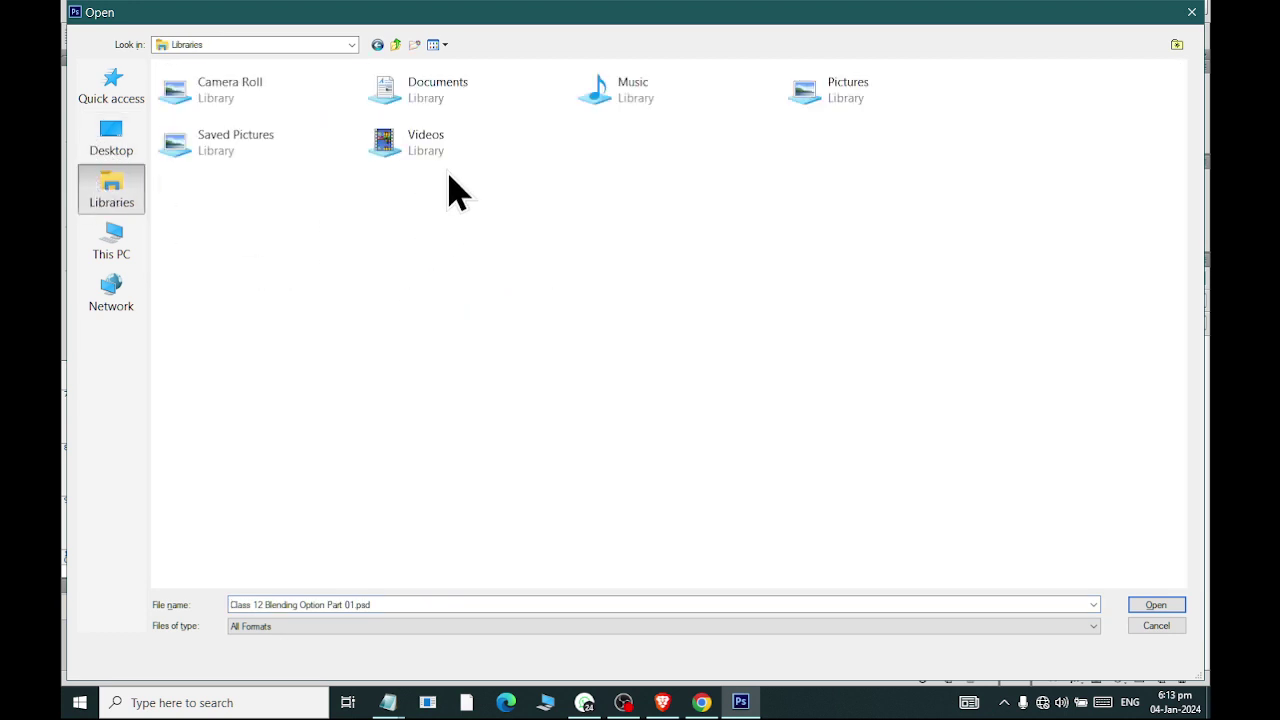
{"action": "double_click", "coordinate": [432, 100]}
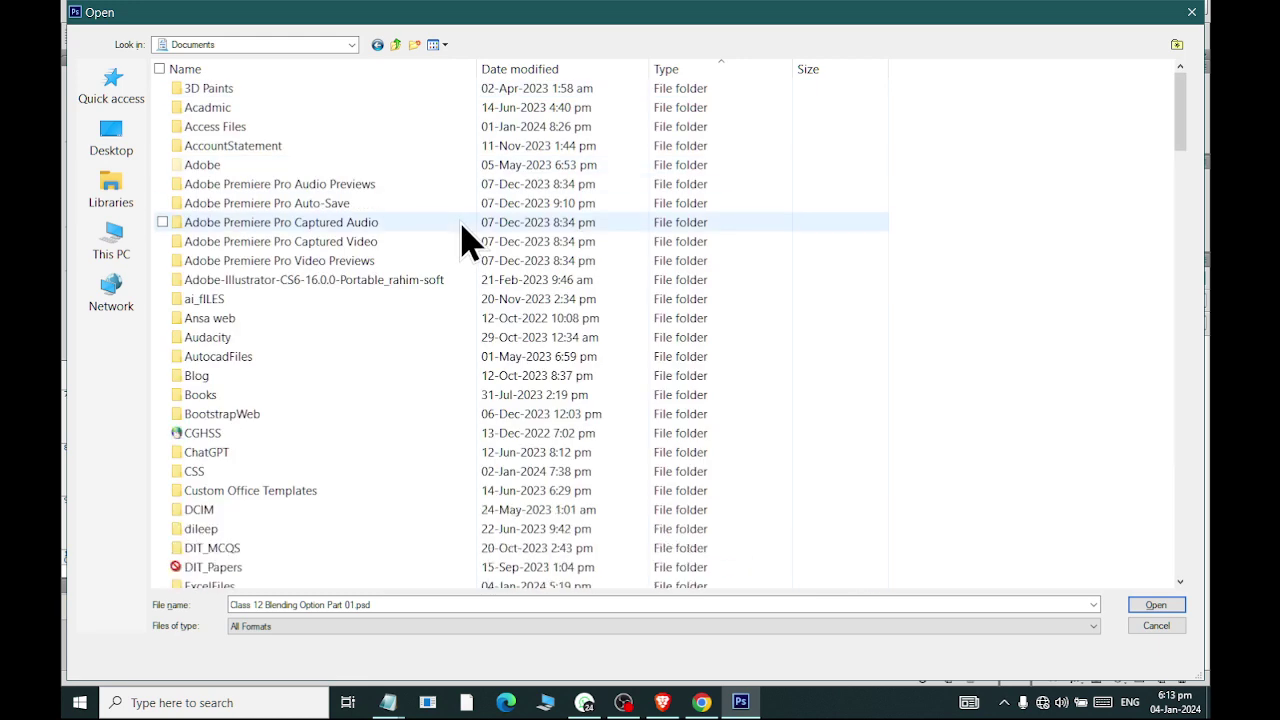
{"action": "type", "text": "latest"}
{"action": "key", "text": "Return"}
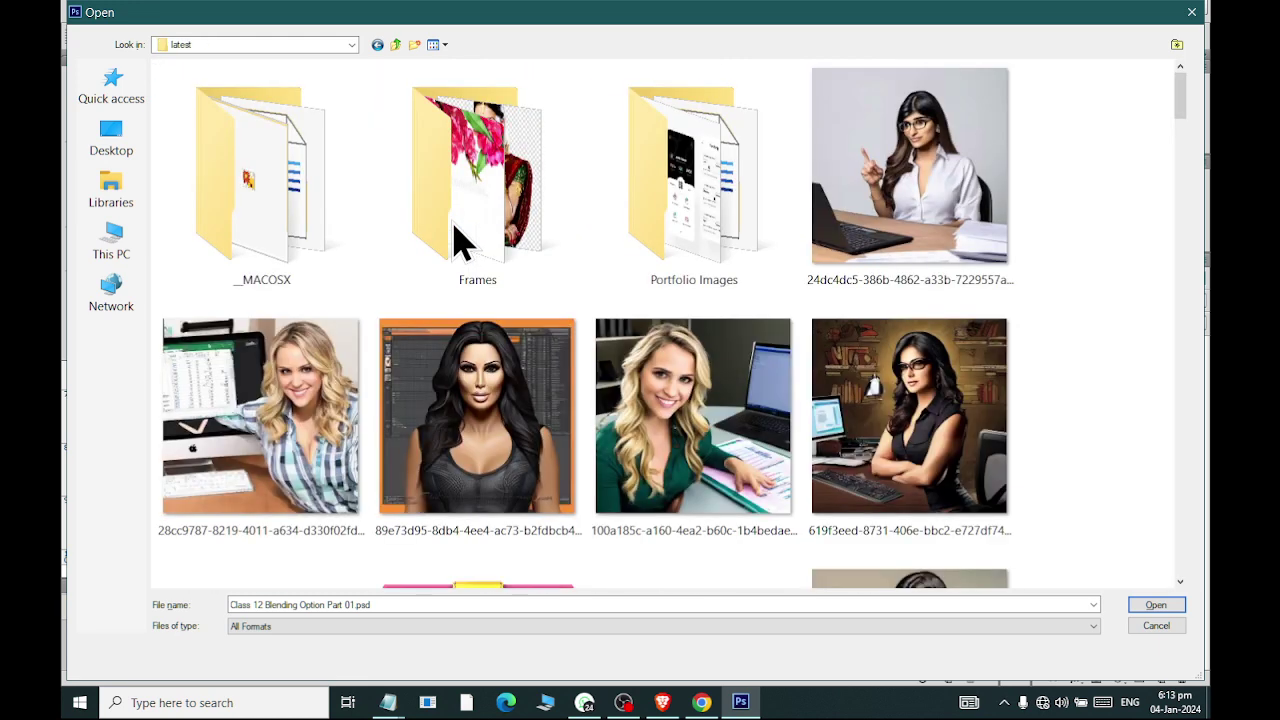
{"action": "scroll", "coordinate": [760, 370], "scroll_direction": "down", "scroll_amount": 3}
{"action": "scroll", "coordinate": [790, 358], "scroll_direction": "up", "scroll_amount": 3}
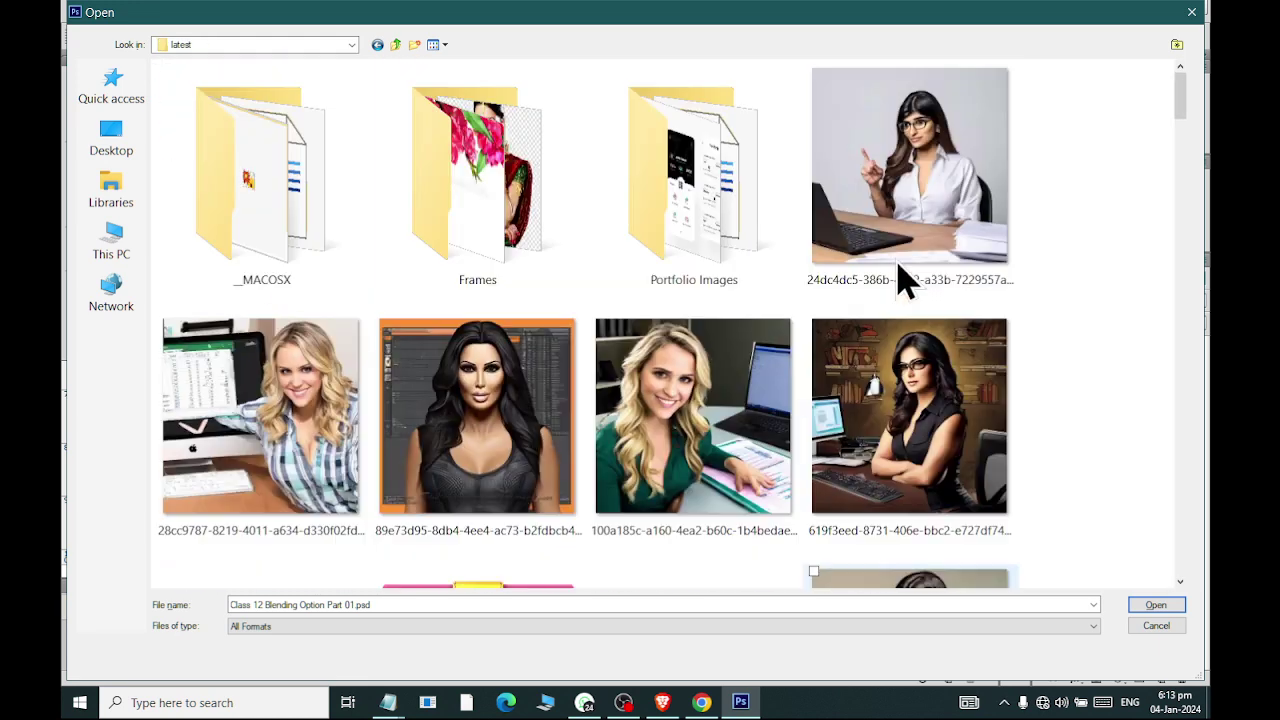
{"action": "double_click", "coordinate": [903, 277]}
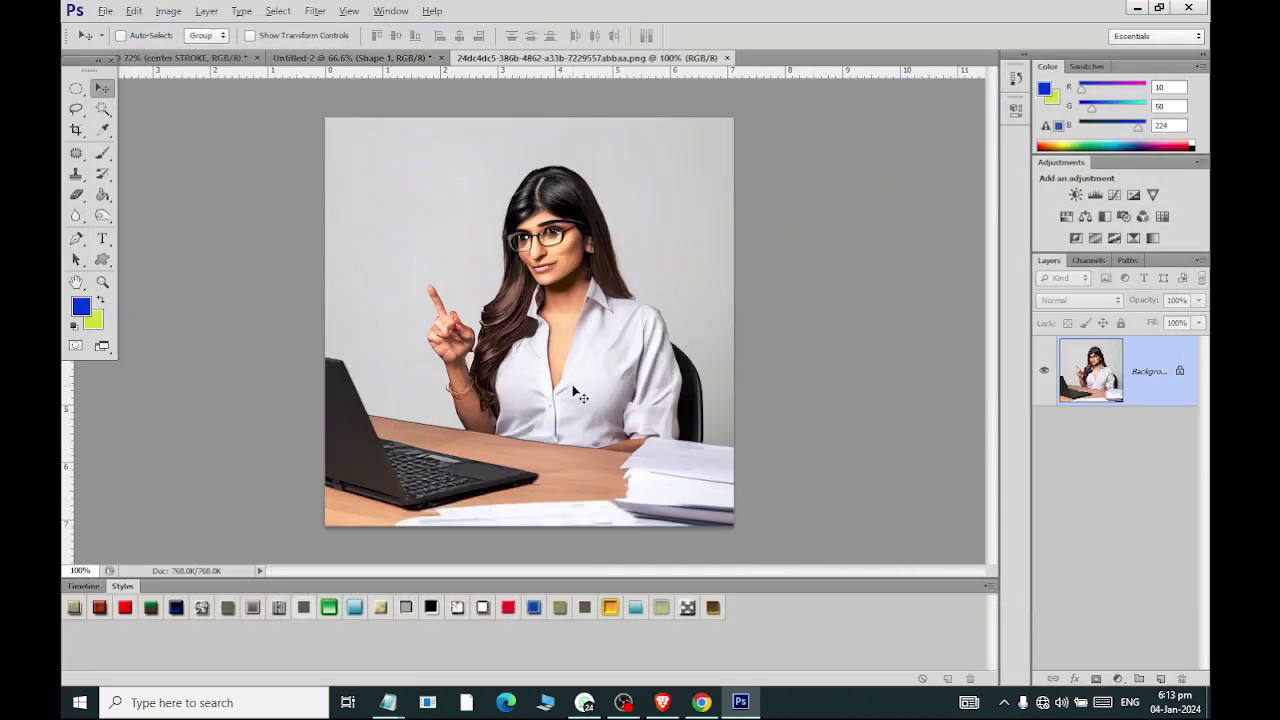
- Fit the photo on screen and unlock its background as Layer 0
{"action": "key", "text": "ctrl+0"}
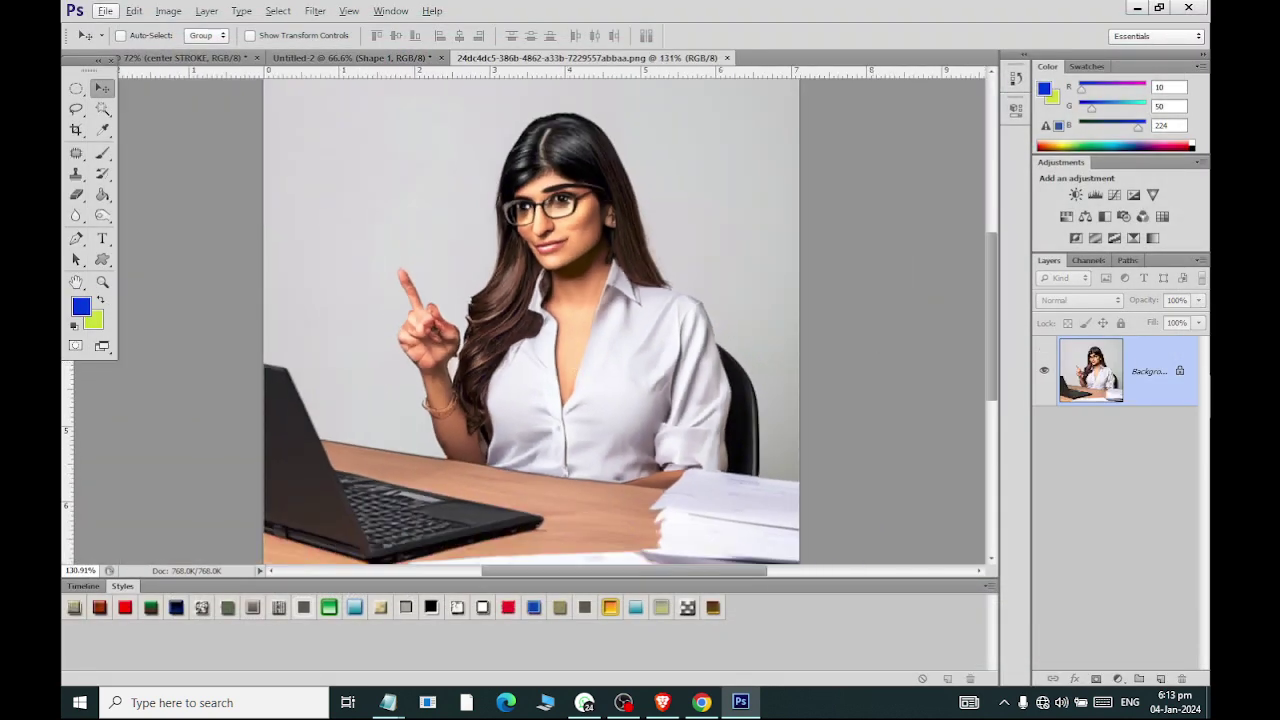
{"action": "double_click", "coordinate": [1179, 375]}
{"action": "left_click", "coordinate": [831, 223]}
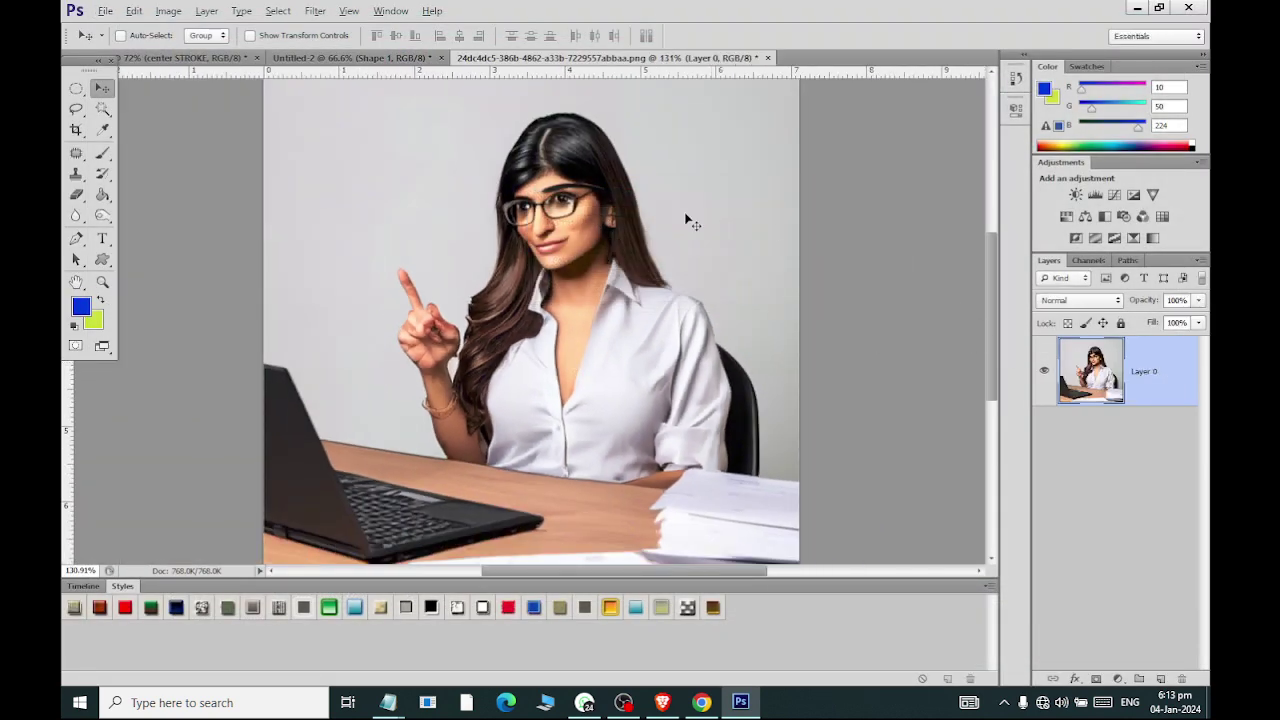
- Quick-select the woman's hair, face, shirt, arm, pointing hand and right sleeve
{"action": "left_click", "coordinate": [102, 108]}
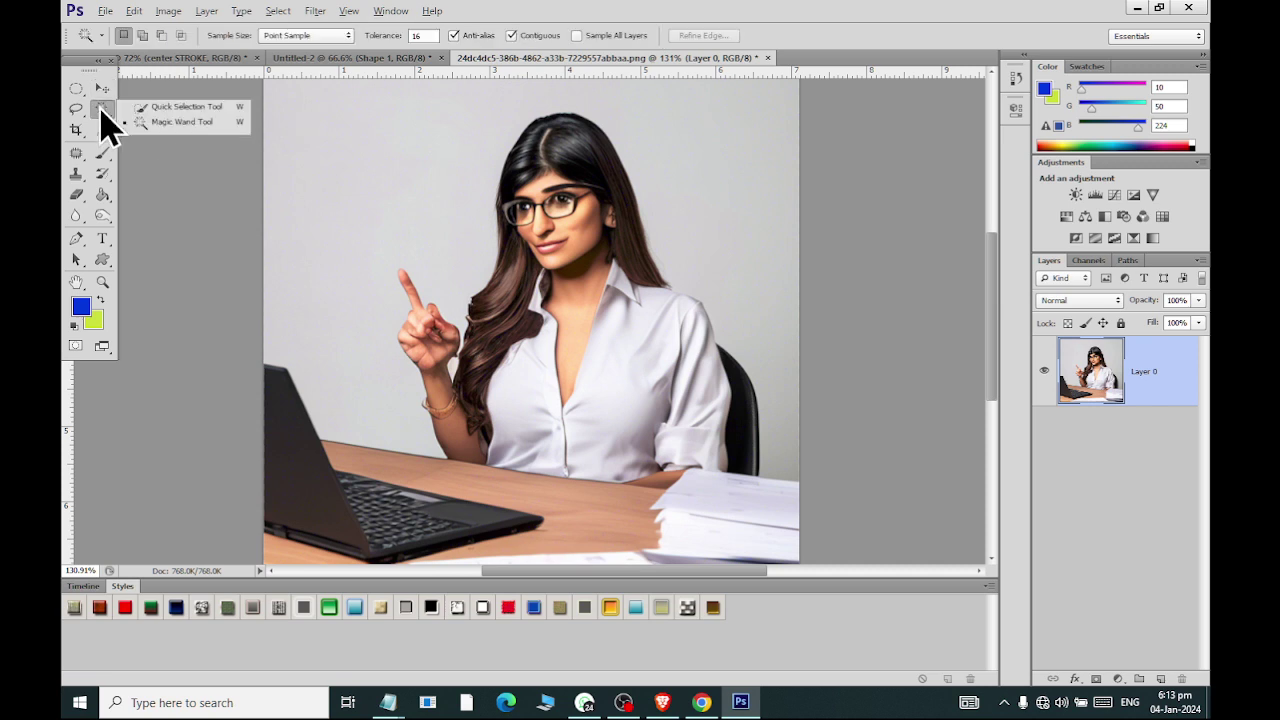
{"action": "left_click", "coordinate": [165, 110]}
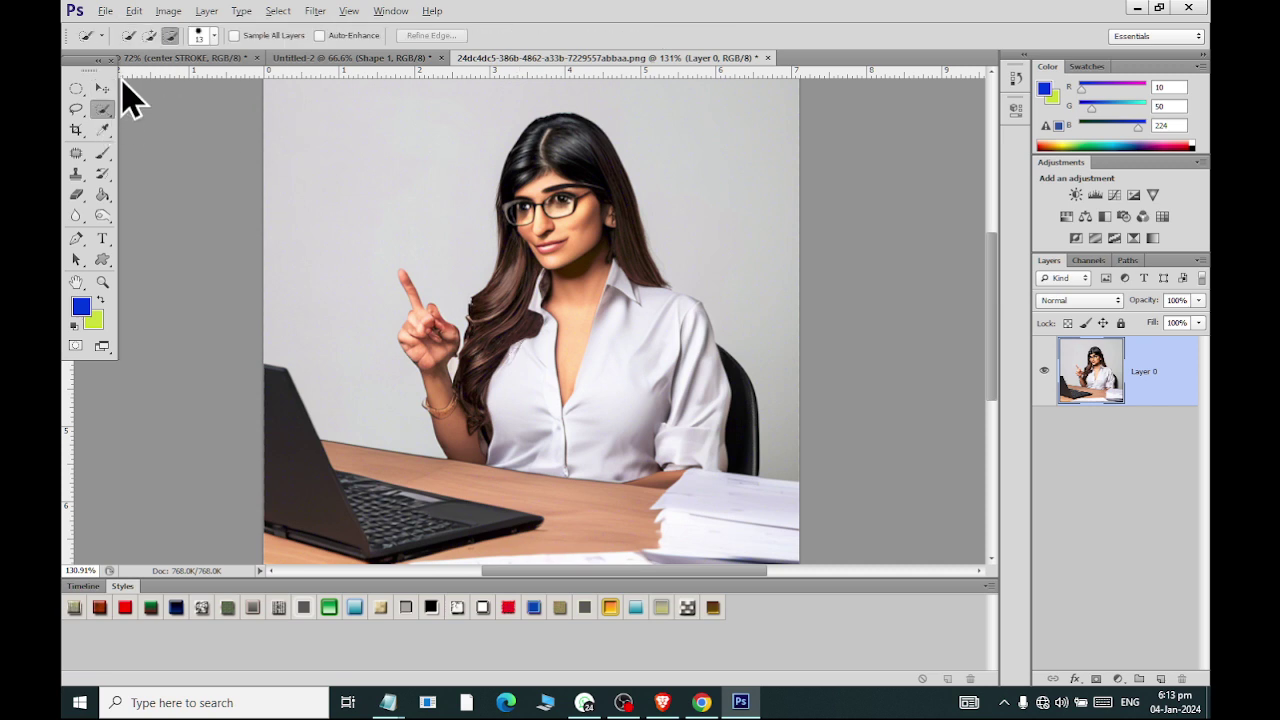
{"action": "left_click", "coordinate": [150, 35]}
{"action": "scroll", "coordinate": [562, 404], "scroll_direction": "up", "scroll_amount": 2, "text": "alt"}
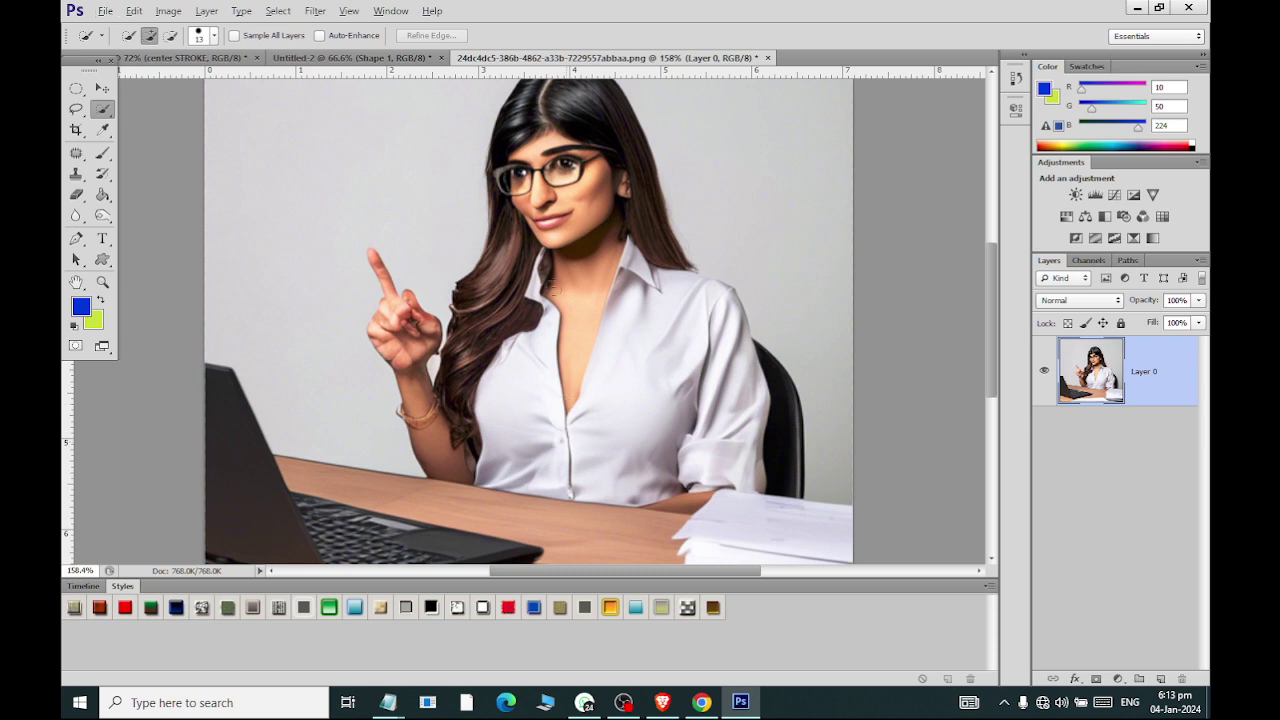
{"action": "left_click_drag", "start_coordinate": [578, 103], "coordinate": [518, 274]}
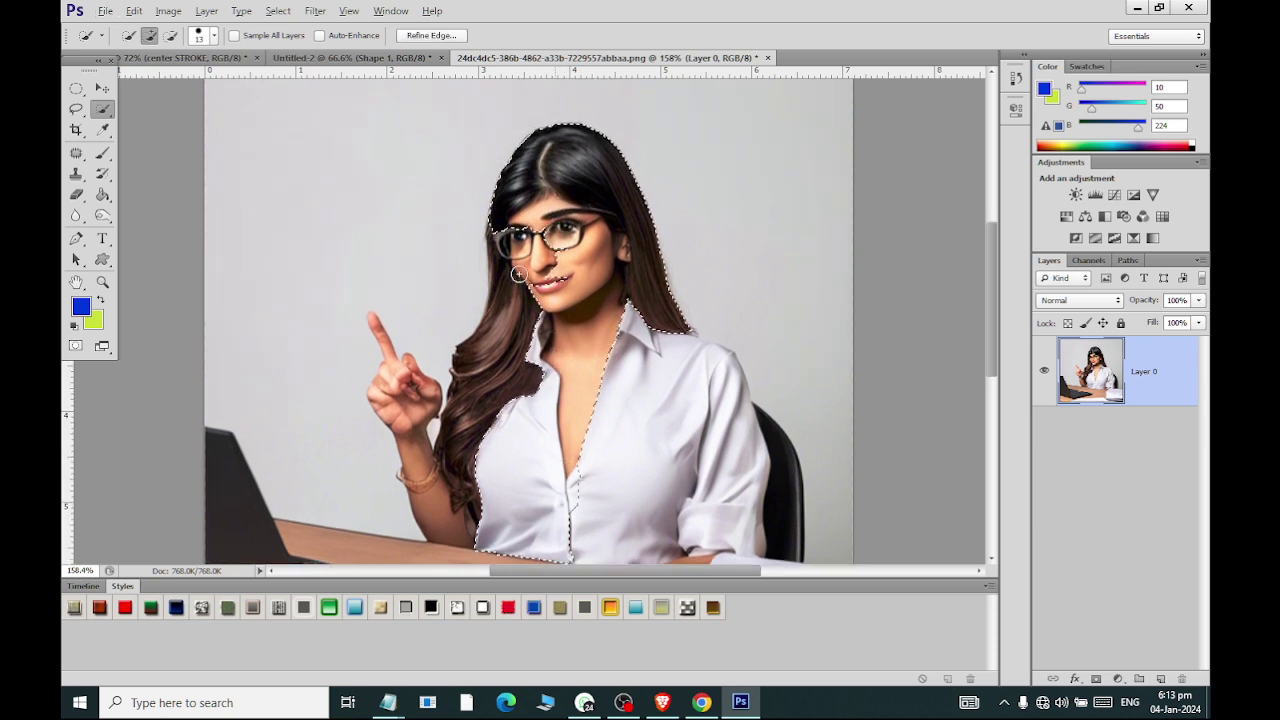
{"action": "mouse_move", "coordinate": [486, 389]}
{"action": "left_mouse_down"}
{"action": "mouse_move", "coordinate": [430, 460]}
{"action": "mouse_move", "coordinate": [376, 322]}
{"action": "left_mouse_up"}
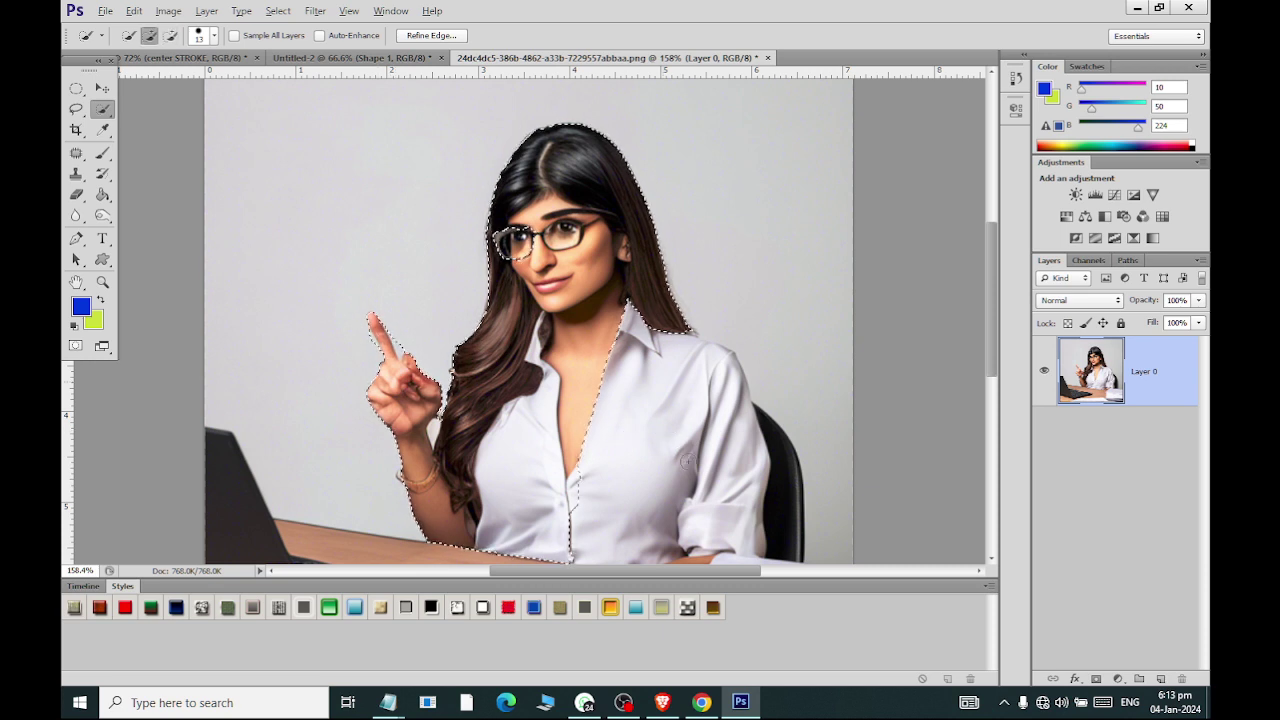
{"action": "left_click_drag", "start_coordinate": [686, 461], "coordinate": [742, 491]}
{"action": "scroll", "coordinate": [652, 412], "scroll_direction": "down", "scroll_amount": 5}
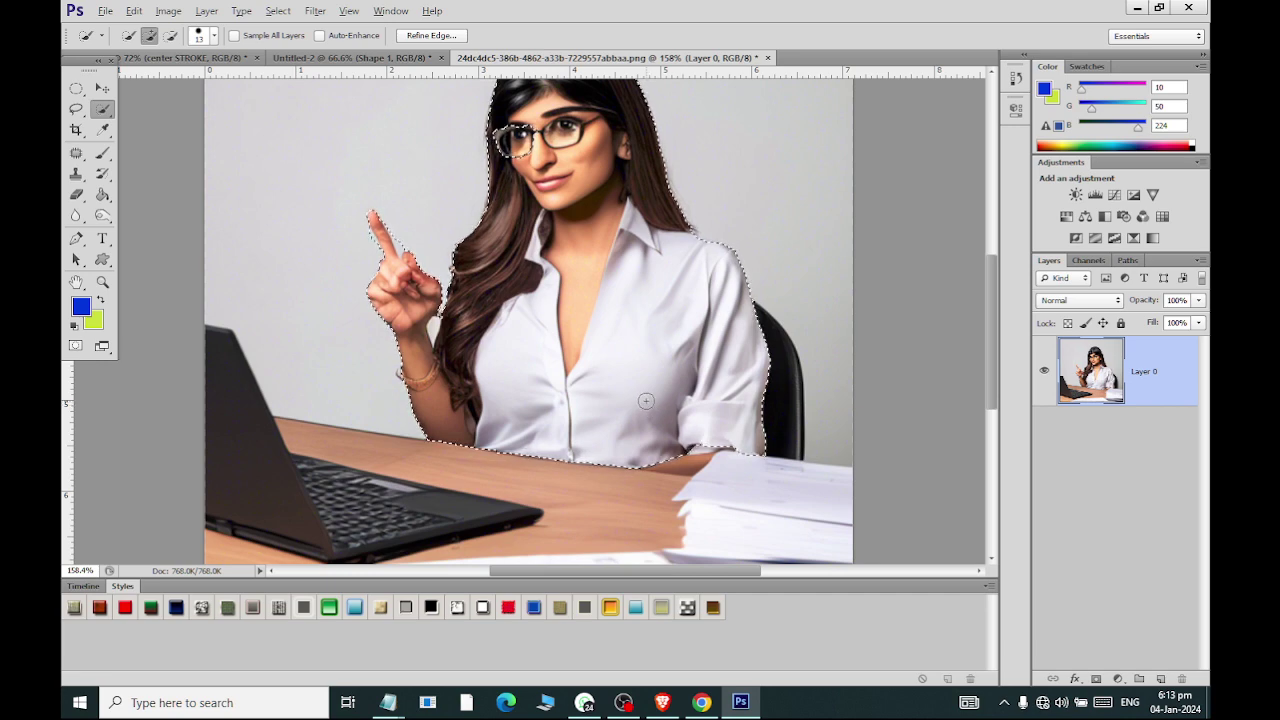
{"action": "scroll", "coordinate": [422, 225], "scroll_direction": "up", "scroll_amount": 2}
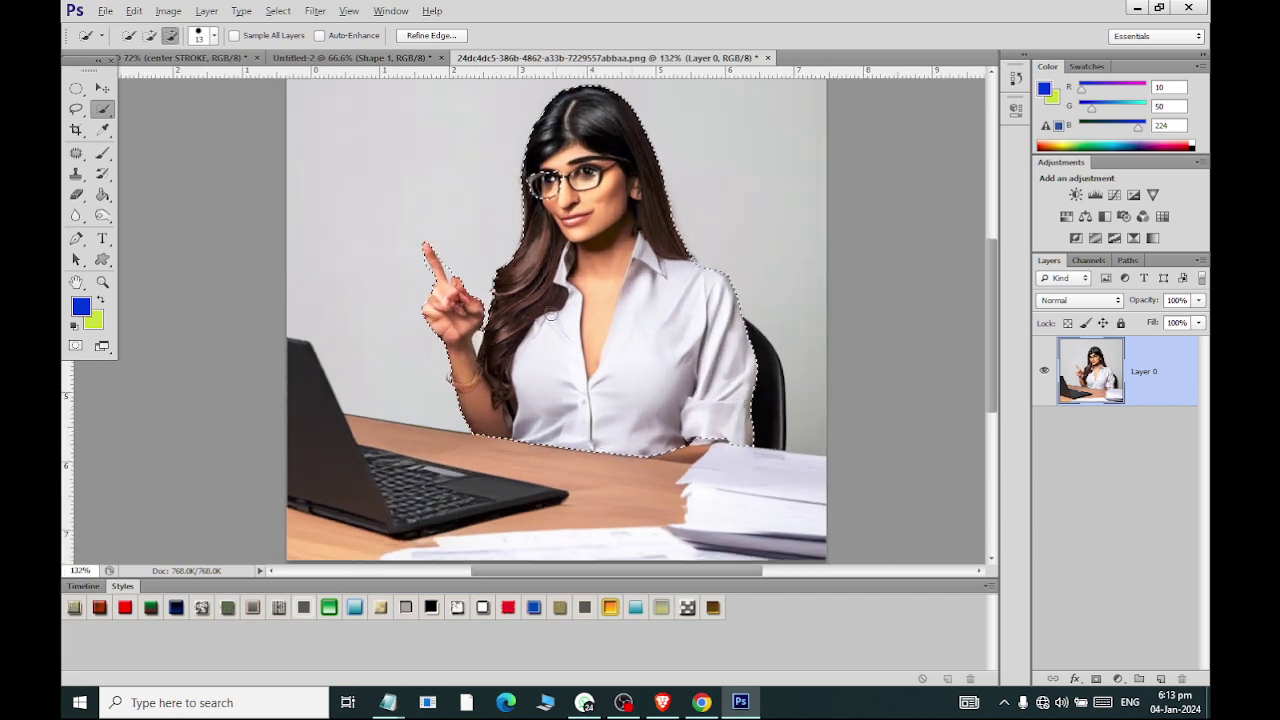
{"action": "scroll", "coordinate": [420, 183], "scroll_direction": "up", "scroll_amount": 3}
{"action": "scroll", "coordinate": [330, 188], "scroll_direction": "up", "scroll_amount": 2}
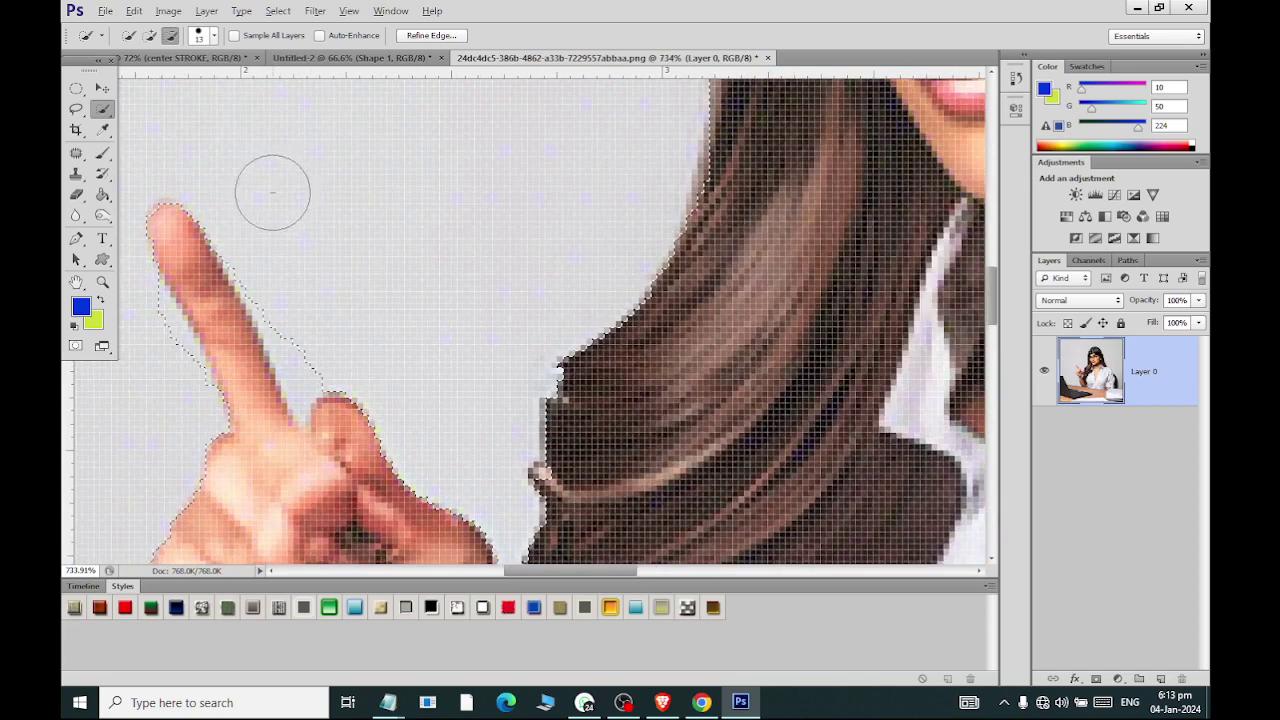
- Subtract stray areas from the selection using Alt with a size 7 brush
{"action": "key", "text": "alt"}
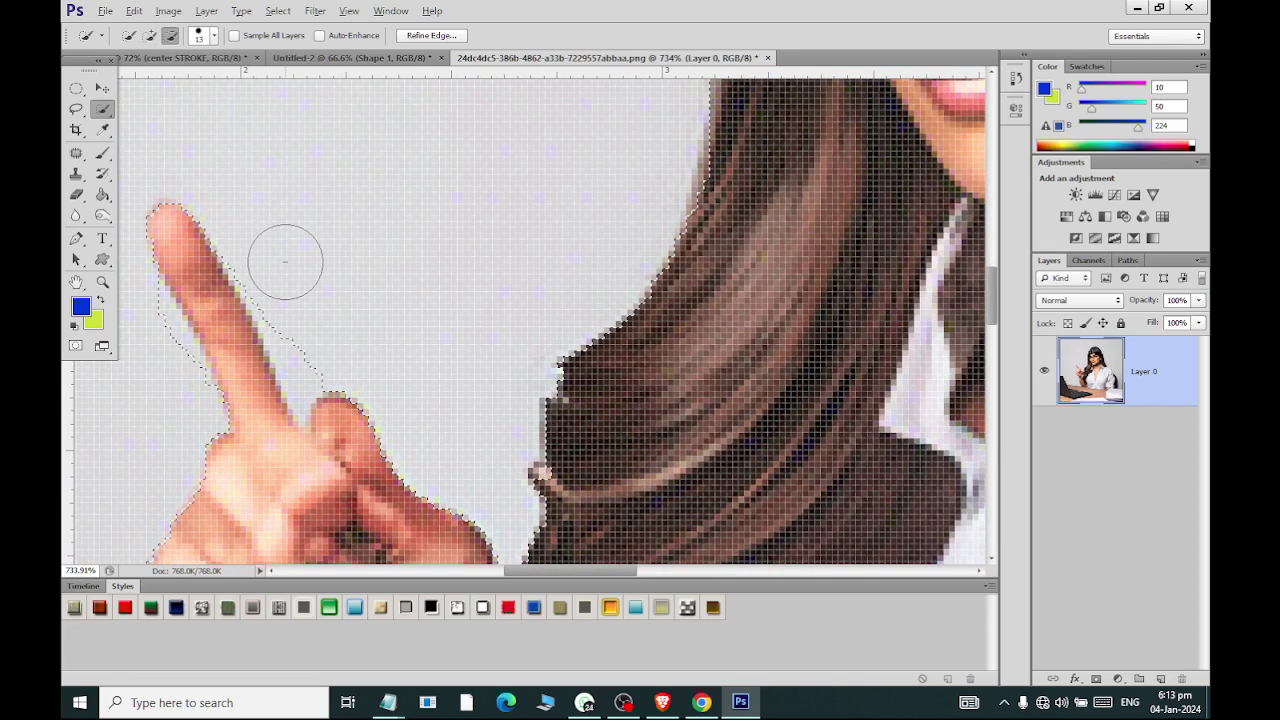
{"action": "key", "text": "bracketleft"}
{"action": "key", "text": "bracketleft"}
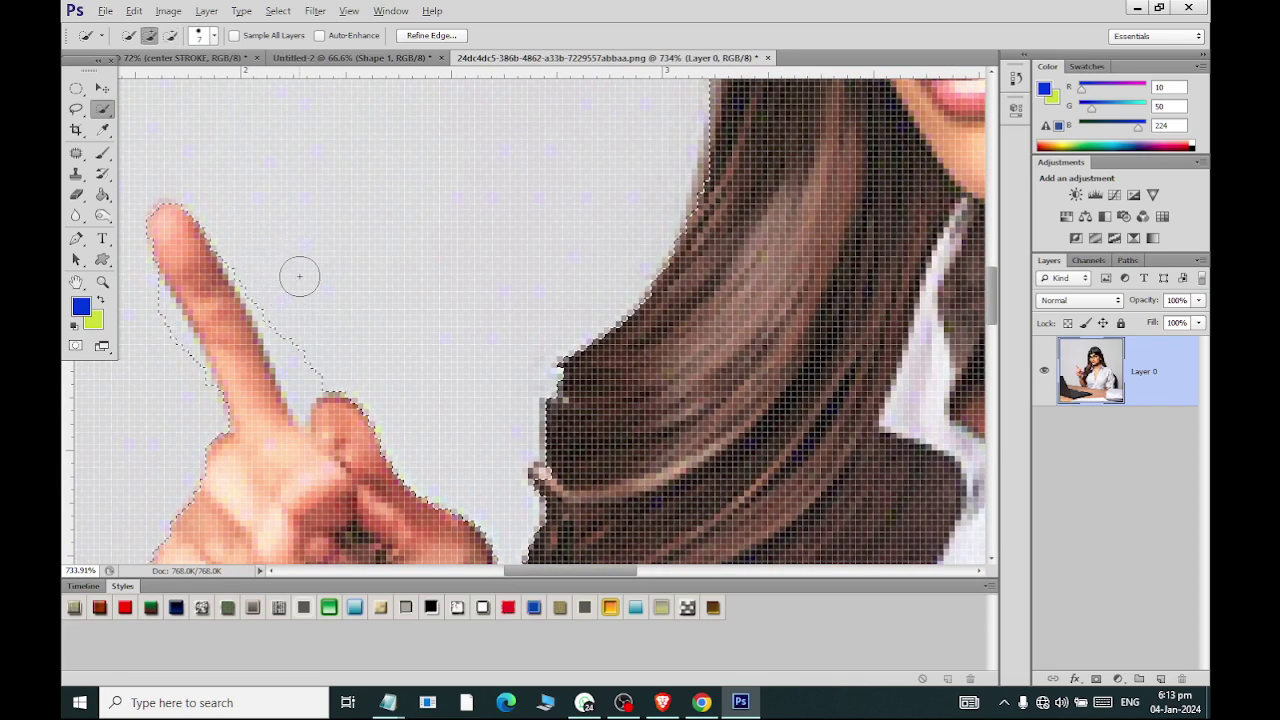
{"action": "key", "text": "alt"}
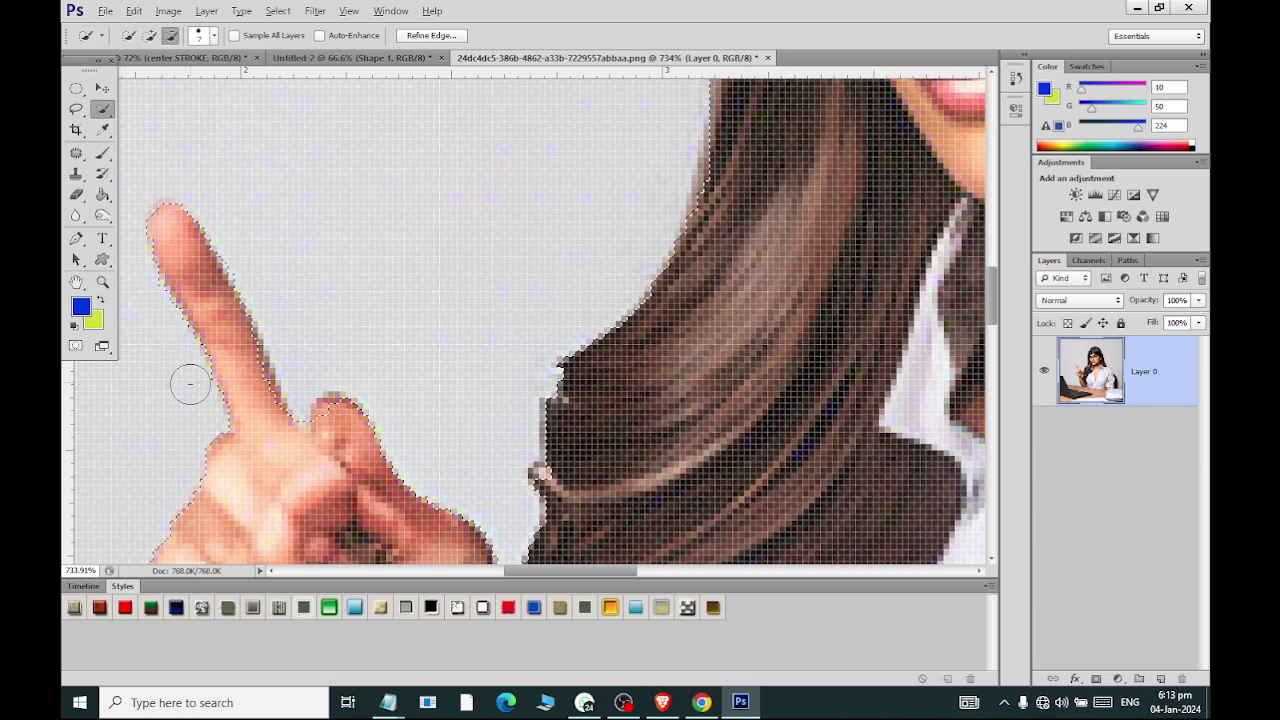
{"action": "key", "text": "alt"}
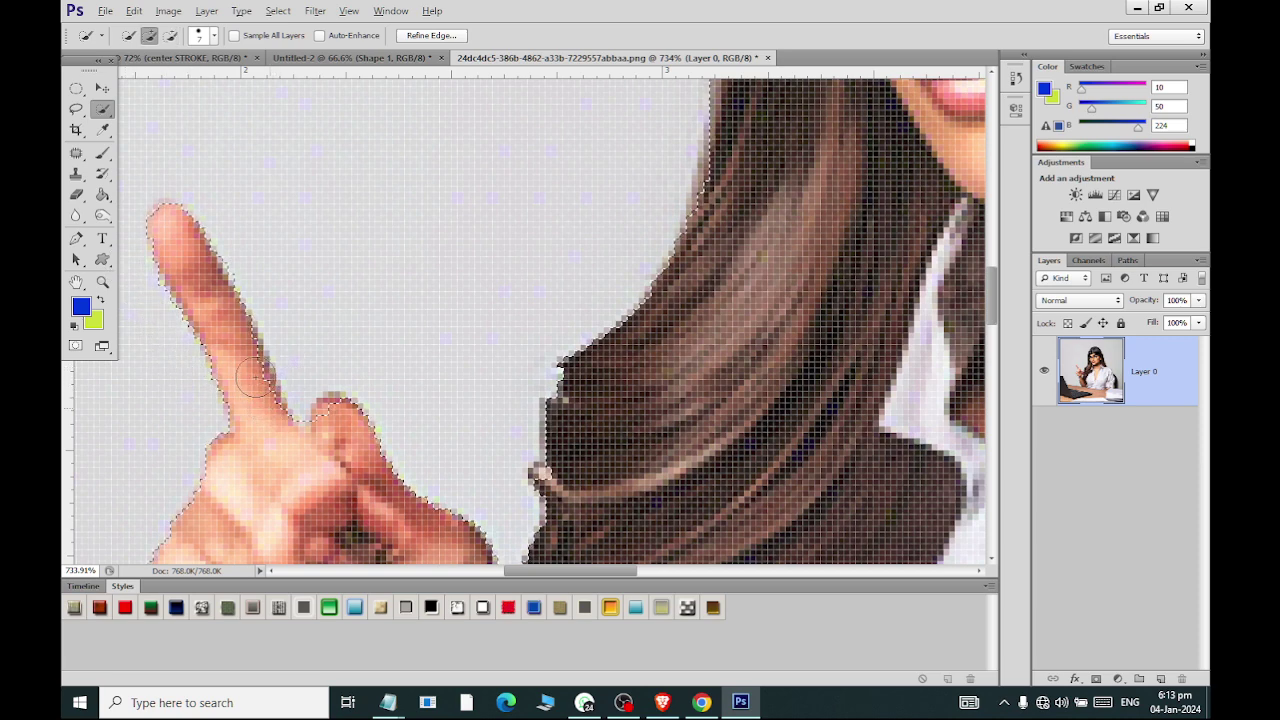
{"action": "key", "text": "alt"}
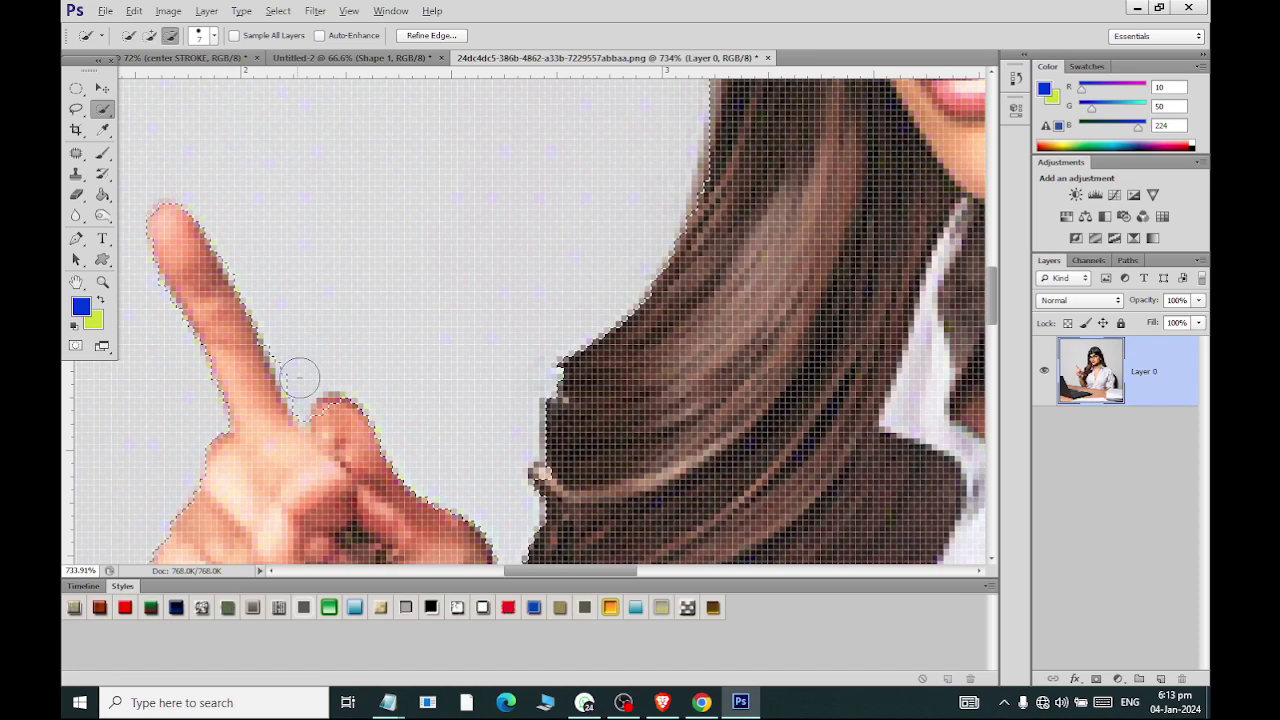
{"action": "scroll", "coordinate": [300, 370], "scroll_direction": "down", "scroll_amount": 2}
{"action": "scroll", "coordinate": [303, 310], "scroll_direction": "down", "scroll_amount": 2}
{"action": "scroll", "coordinate": [305, 330], "scroll_direction": "down", "scroll_amount": 2}
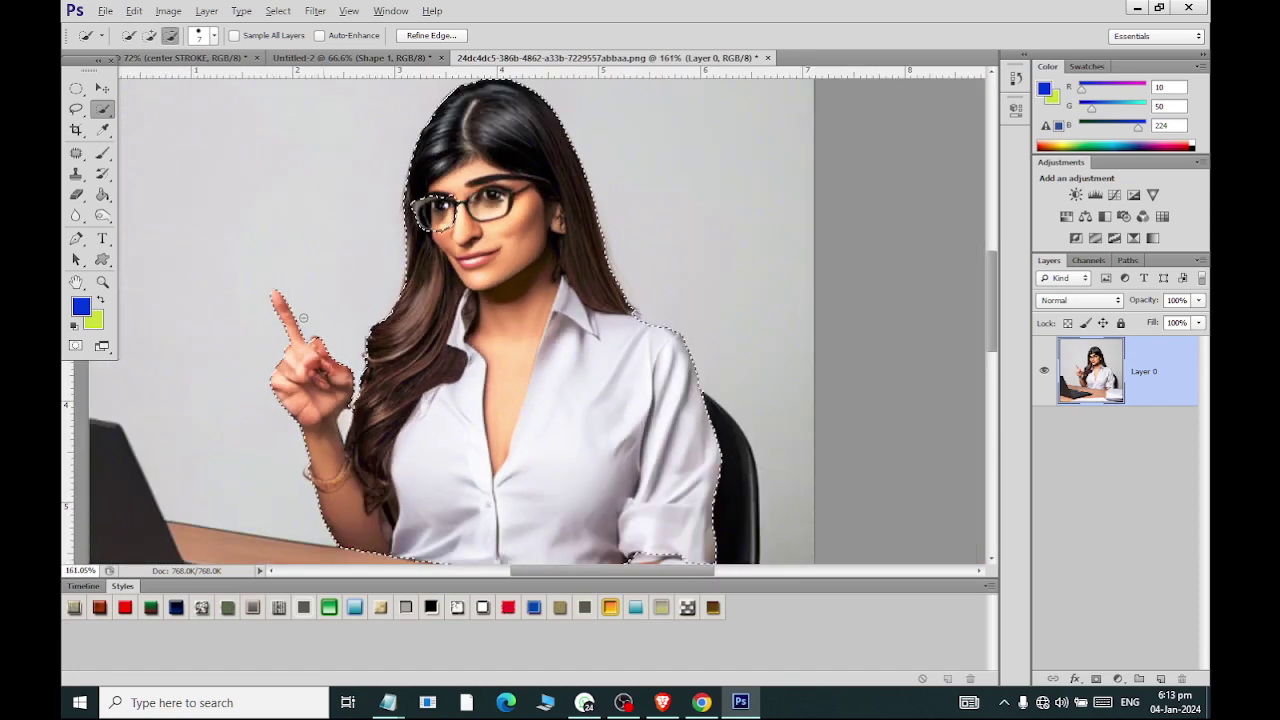
{"action": "scroll", "coordinate": [303, 319], "scroll_direction": "down", "scroll_amount": 1}
{"action": "scroll", "coordinate": [303, 319], "scroll_direction": "down", "scroll_amount": 1}
{"action": "scroll", "coordinate": [303, 319], "scroll_direction": "down", "scroll_amount": 2}
{"action": "scroll", "coordinate": [630, 398], "scroll_direction": "up", "scroll_amount": 1}
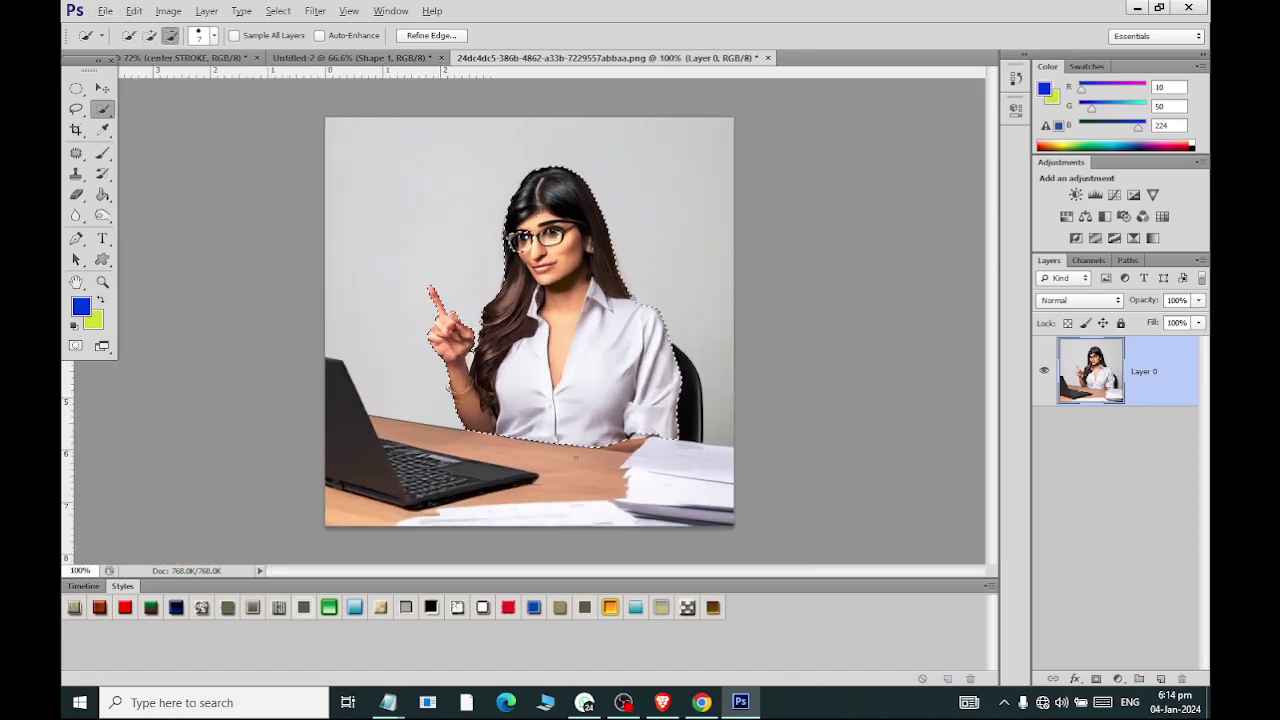
{"action": "scroll", "coordinate": [630, 398], "scroll_direction": "up", "scroll_amount": 1}
{"action": "scroll", "coordinate": [630, 398], "scroll_direction": "up", "scroll_amount": 1}
{"action": "scroll", "coordinate": [635, 370], "scroll_direction": "up", "scroll_amount": 1}
{"action": "scroll", "coordinate": [640, 335], "scroll_direction": "up", "scroll_amount": 1}
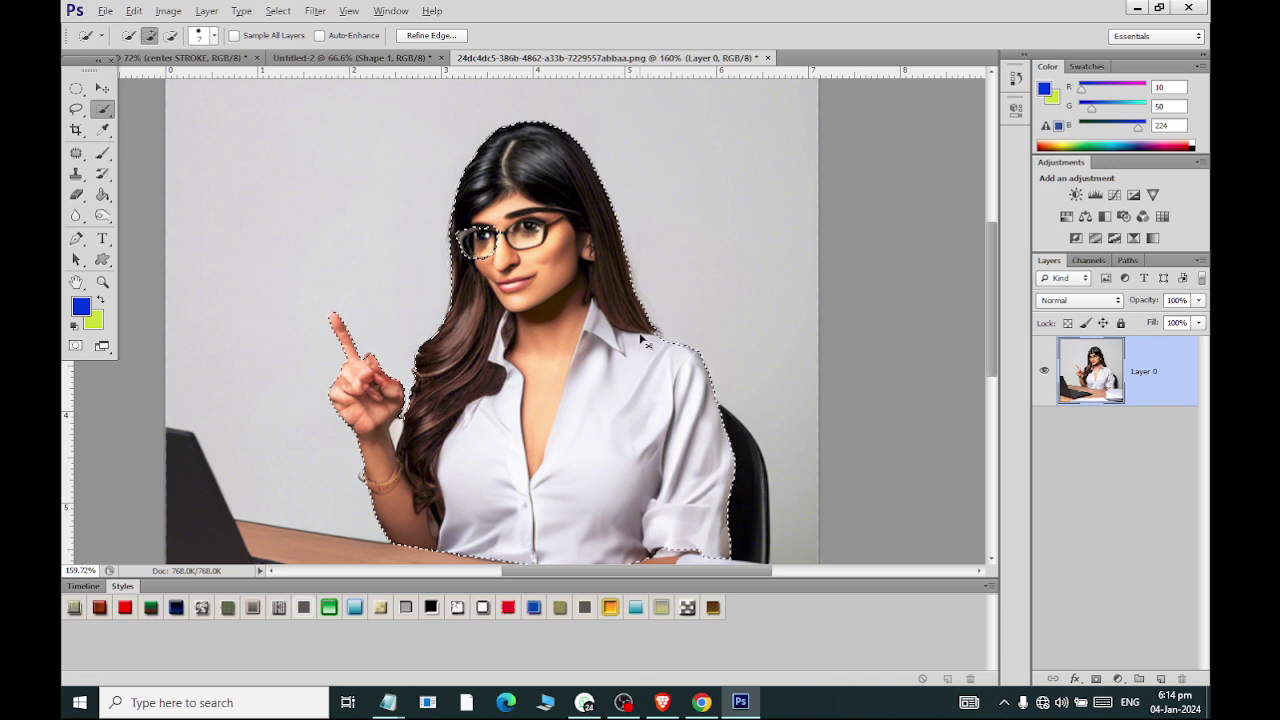
- Paste the woman cutout into Untitled-2 and centre it inside the cyan square
{"action": "left_click", "coordinate": [350, 57]}
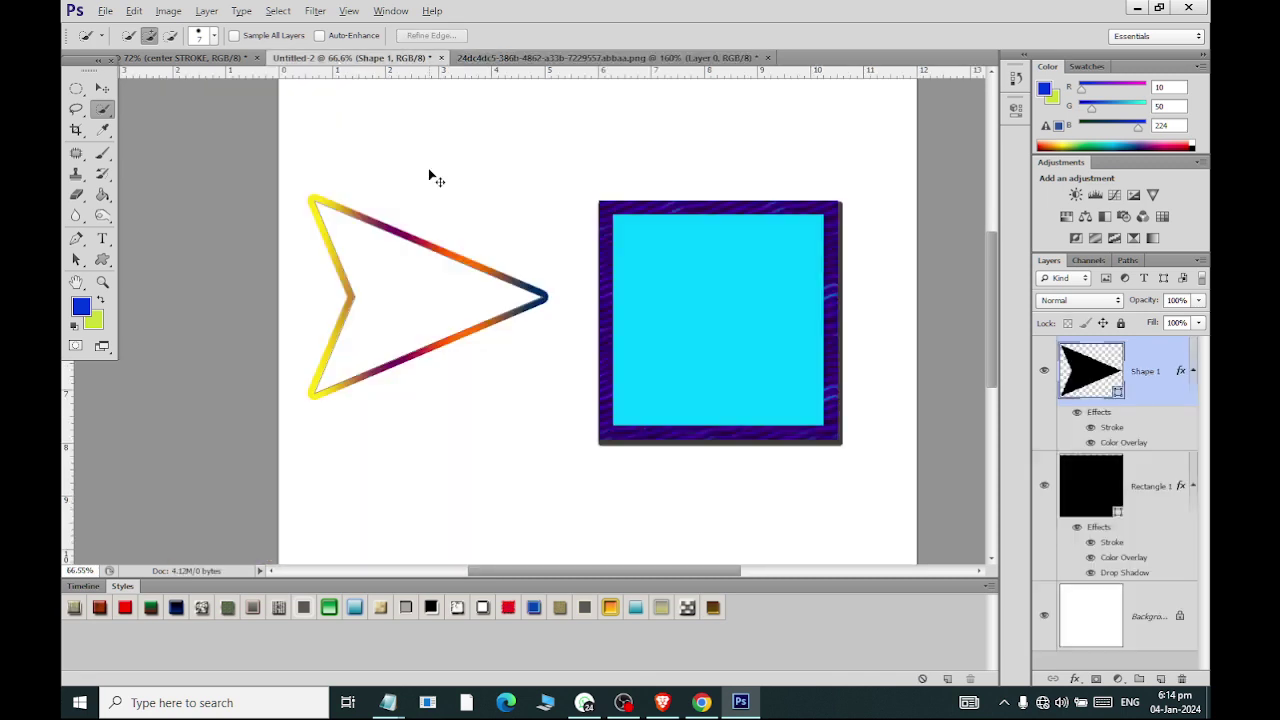
{"action": "key", "text": "ctrl+shift+alt+n"}
{"action": "key", "text": "ctrl+v"}
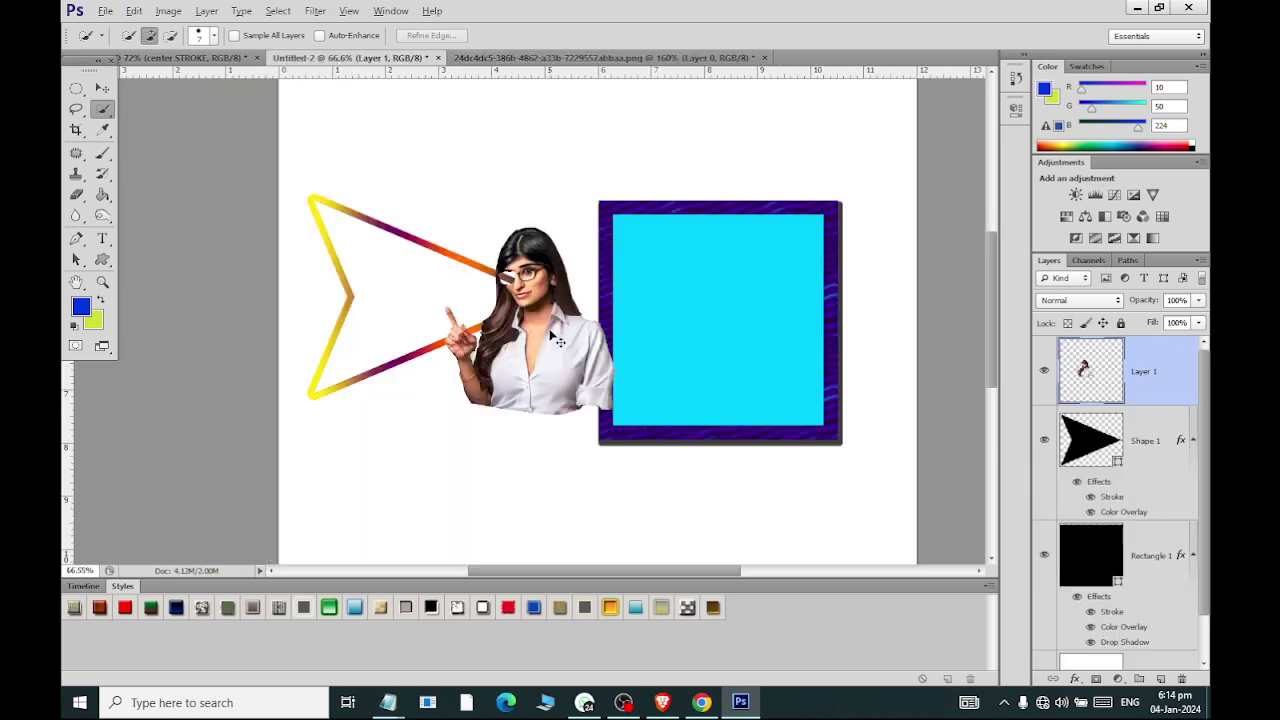
{"action": "left_click", "coordinate": [102, 88]}
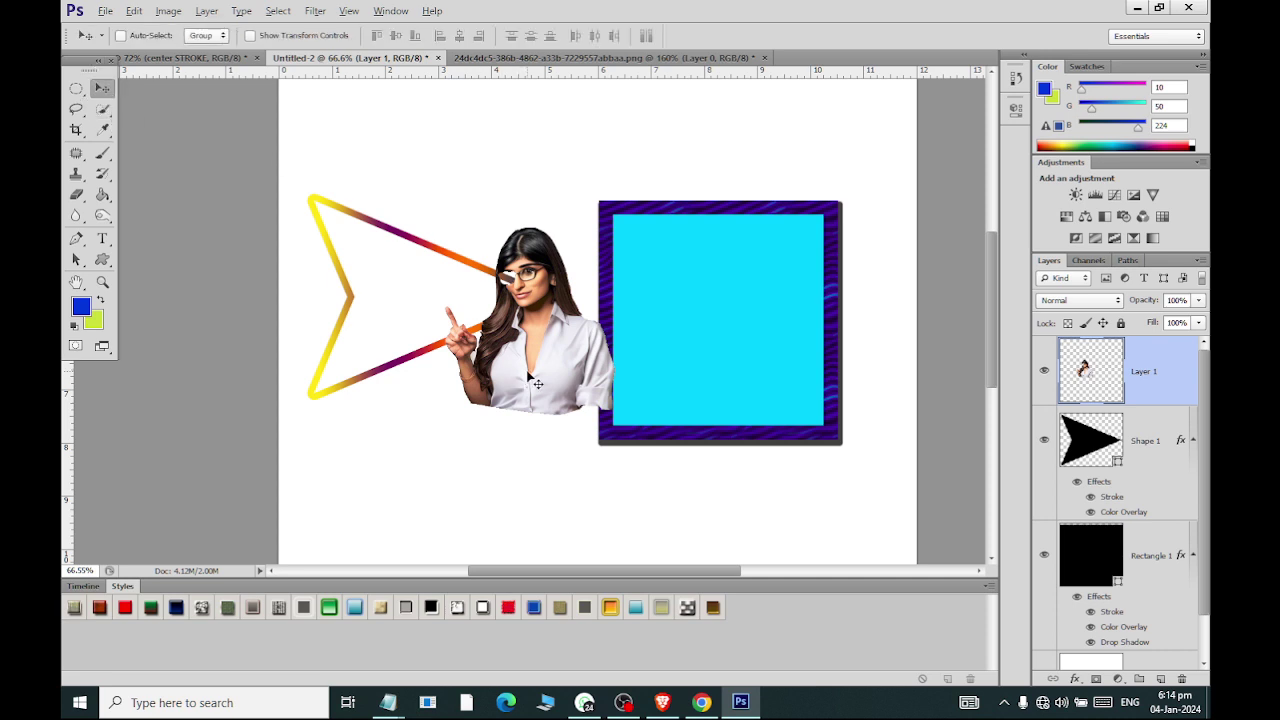
{"action": "left_click_drag", "start_coordinate": [537, 383], "coordinate": [620, 373]}
{"action": "left_click_drag", "start_coordinate": [730, 378], "coordinate": [825, 350]}
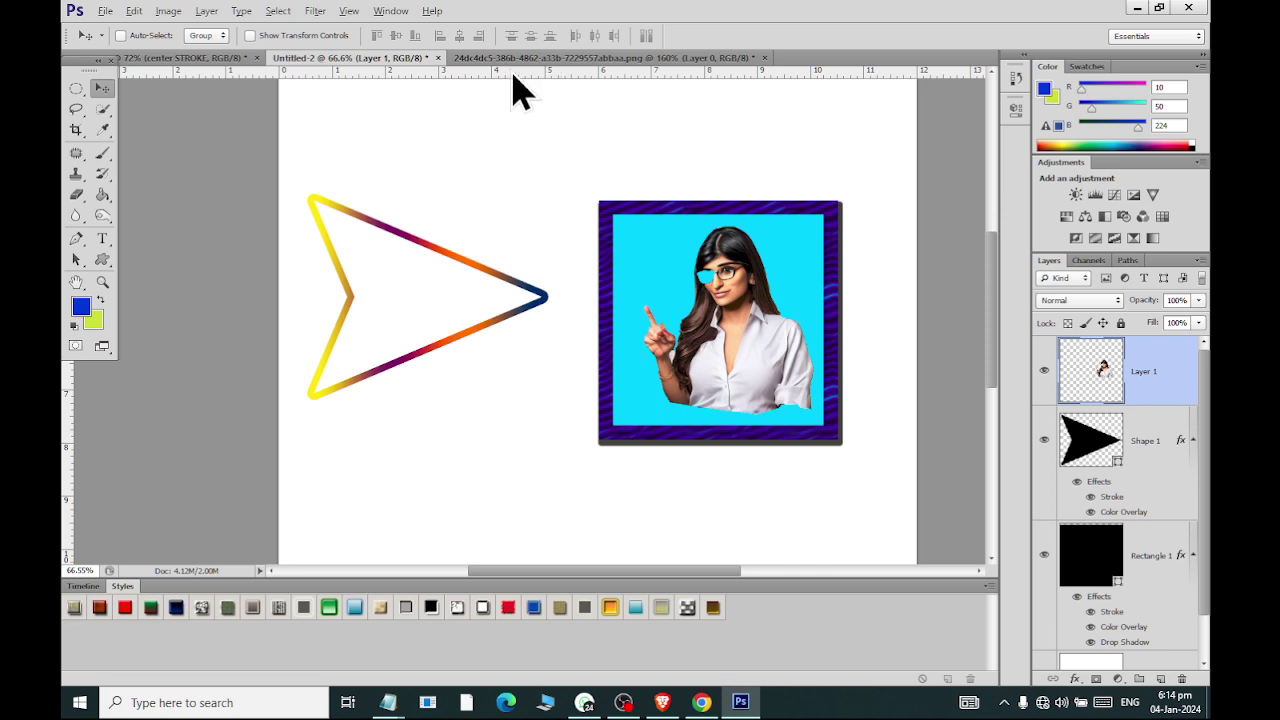
- Remove the left glasses lens from the woman's selection in the source photo
{"action": "left_click", "coordinate": [517, 58]}
{"action": "scroll", "coordinate": [345, 153], "scroll_direction": "up", "scroll_amount": 3}
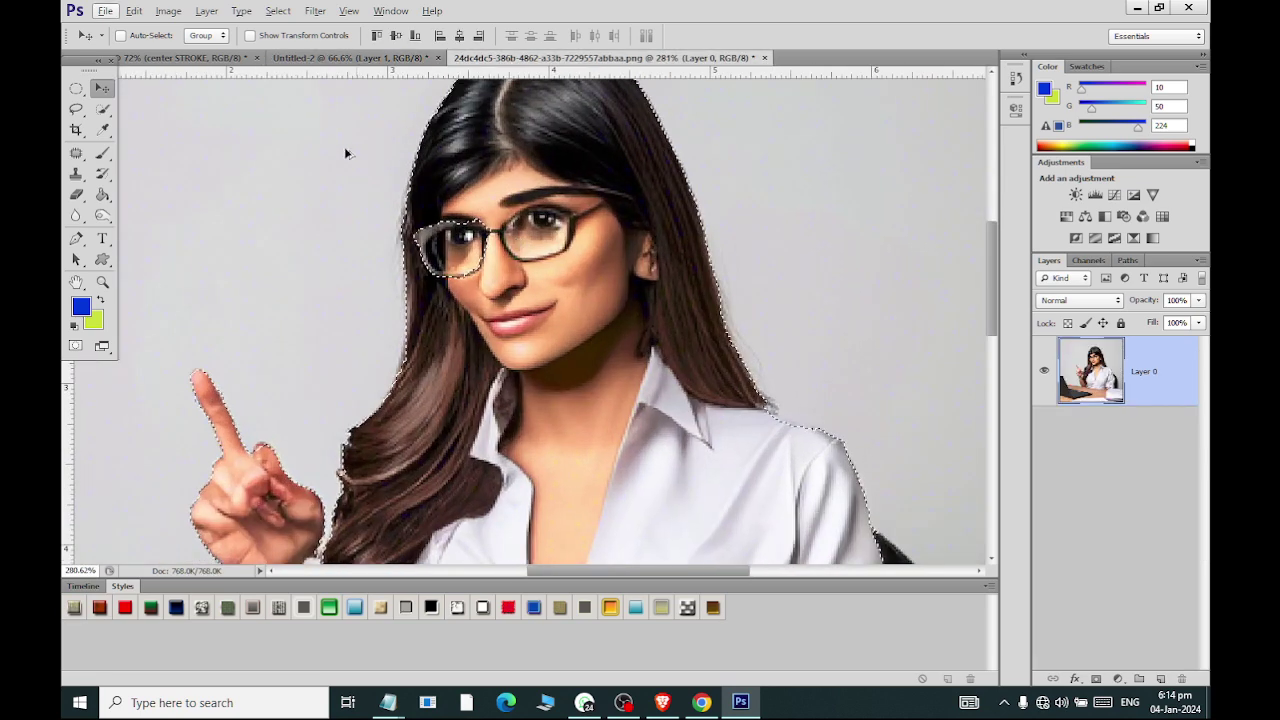
{"action": "left_click", "coordinate": [103, 110]}
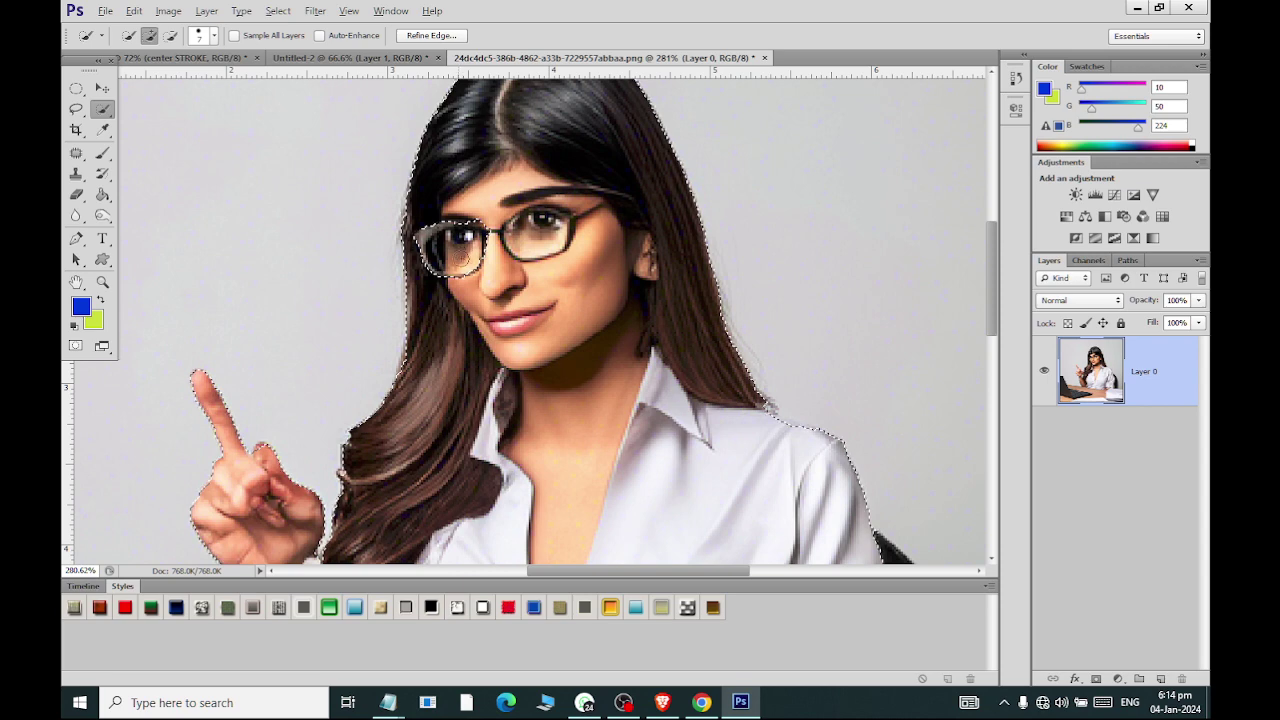
{"action": "left_click_drag", "start_coordinate": [445, 228], "coordinate": [440, 245]}
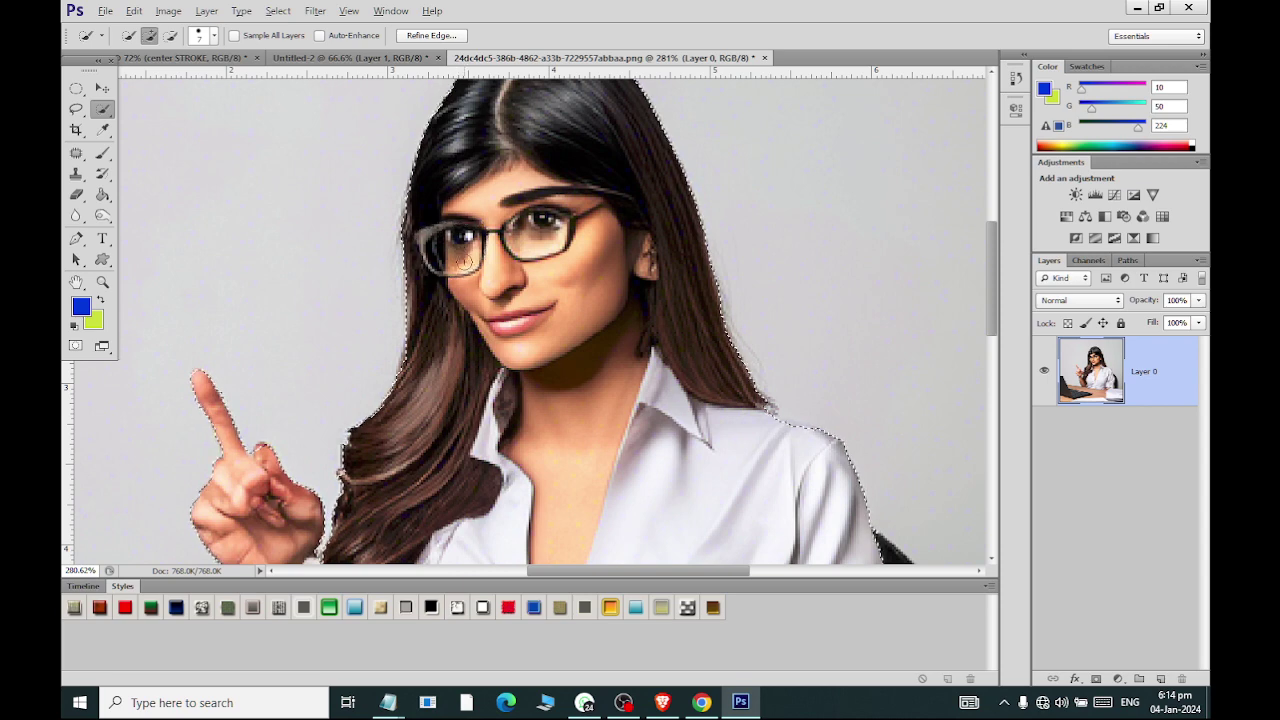
{"action": "scroll", "coordinate": [447, 232], "scroll_direction": "down", "scroll_amount": 2}
{"action": "scroll", "coordinate": [447, 232], "scroll_direction": "down", "scroll_amount": 1}
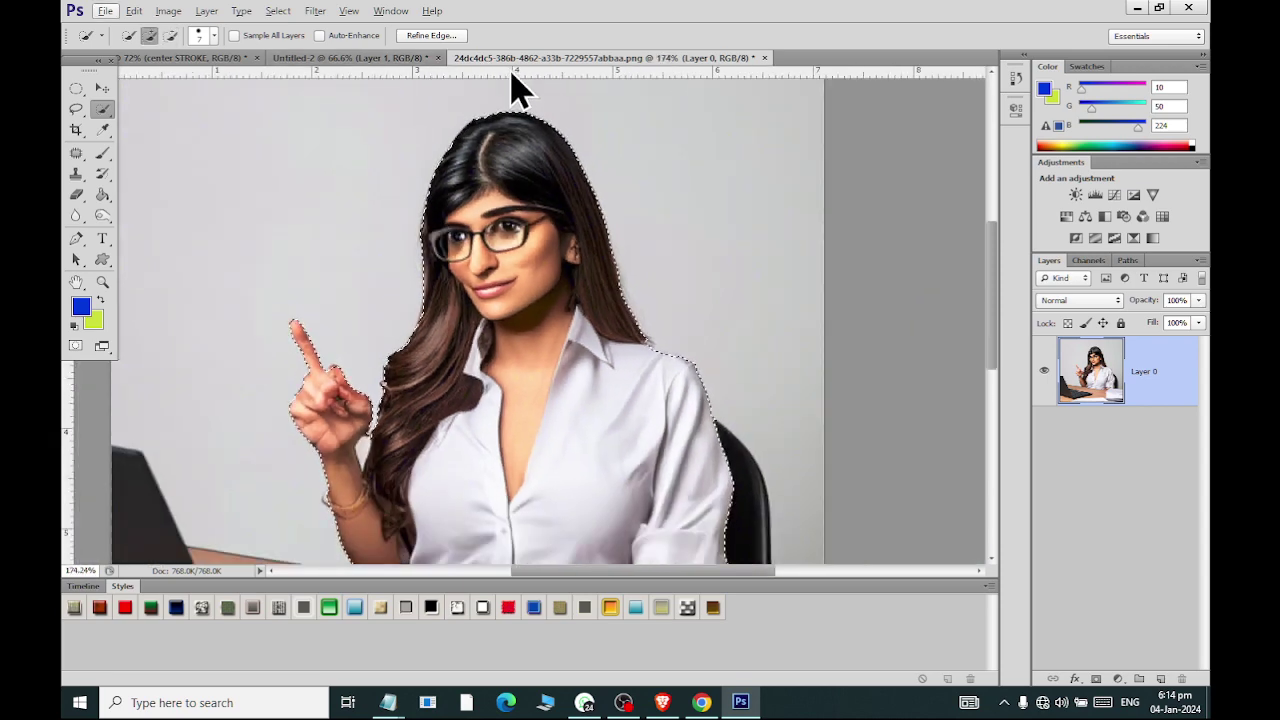
{"action": "left_click", "coordinate": [350, 58]}
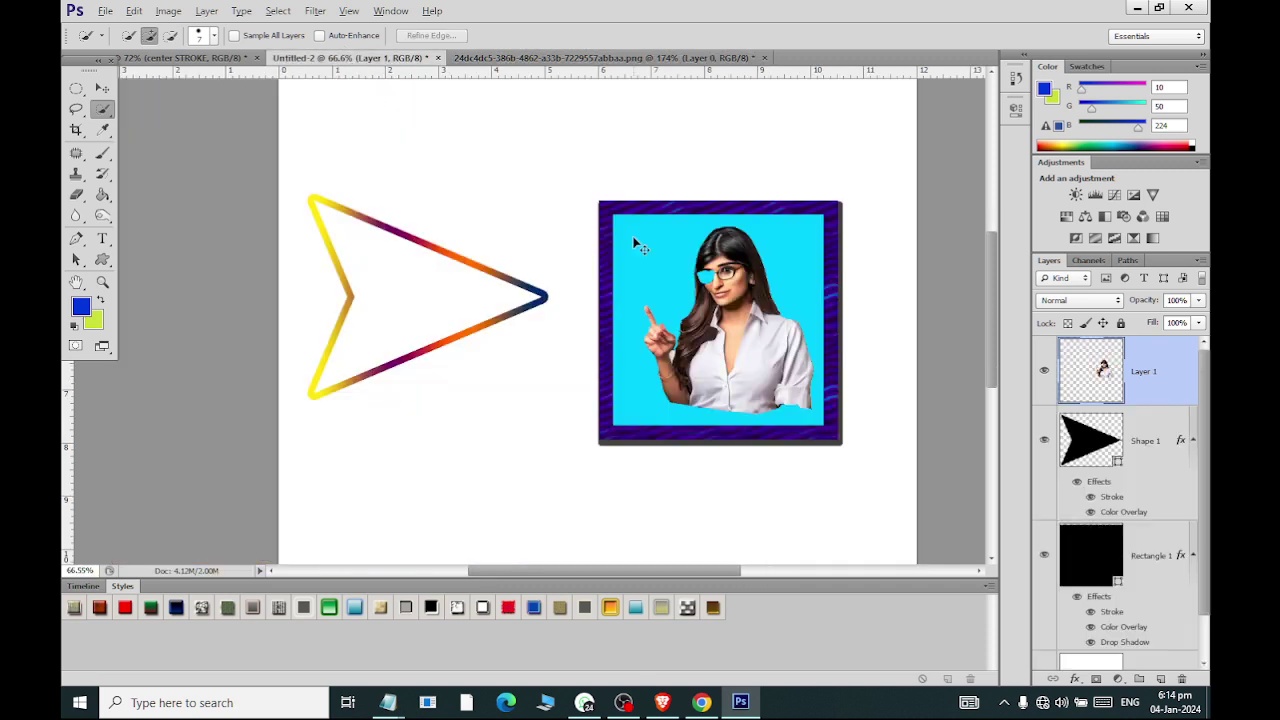
- Paste the refined cutout as Layer 2 and delete the old Layer 1
{"action": "key", "text": "ctrl+v"}
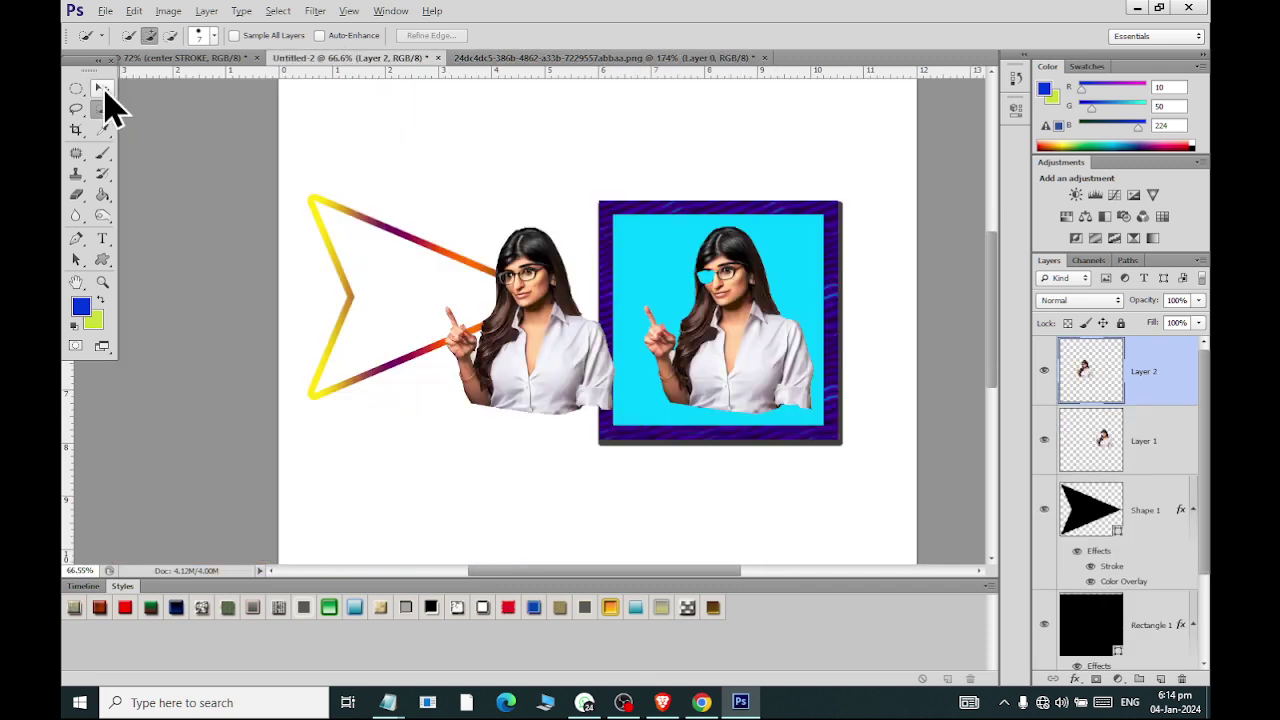
{"action": "left_click", "coordinate": [103, 88]}
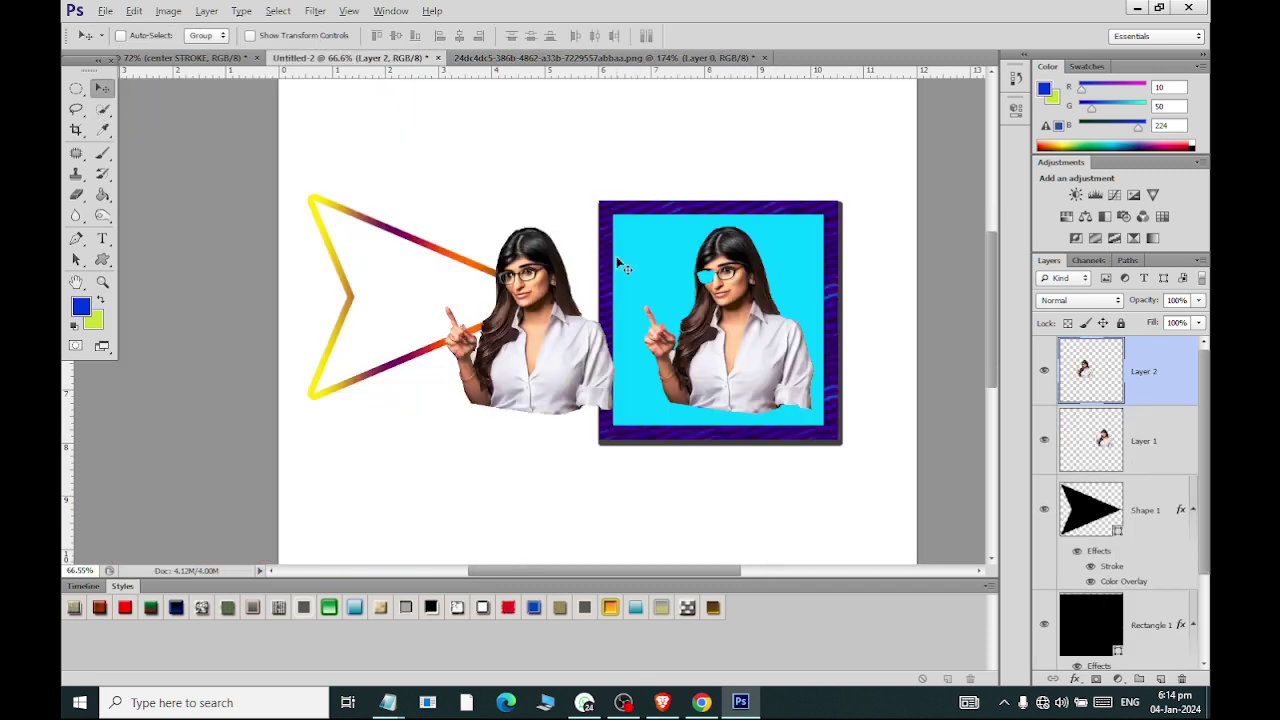
{"action": "left_click", "coordinate": [1104, 455]}
{"action": "left_click", "coordinate": [1181, 679]}
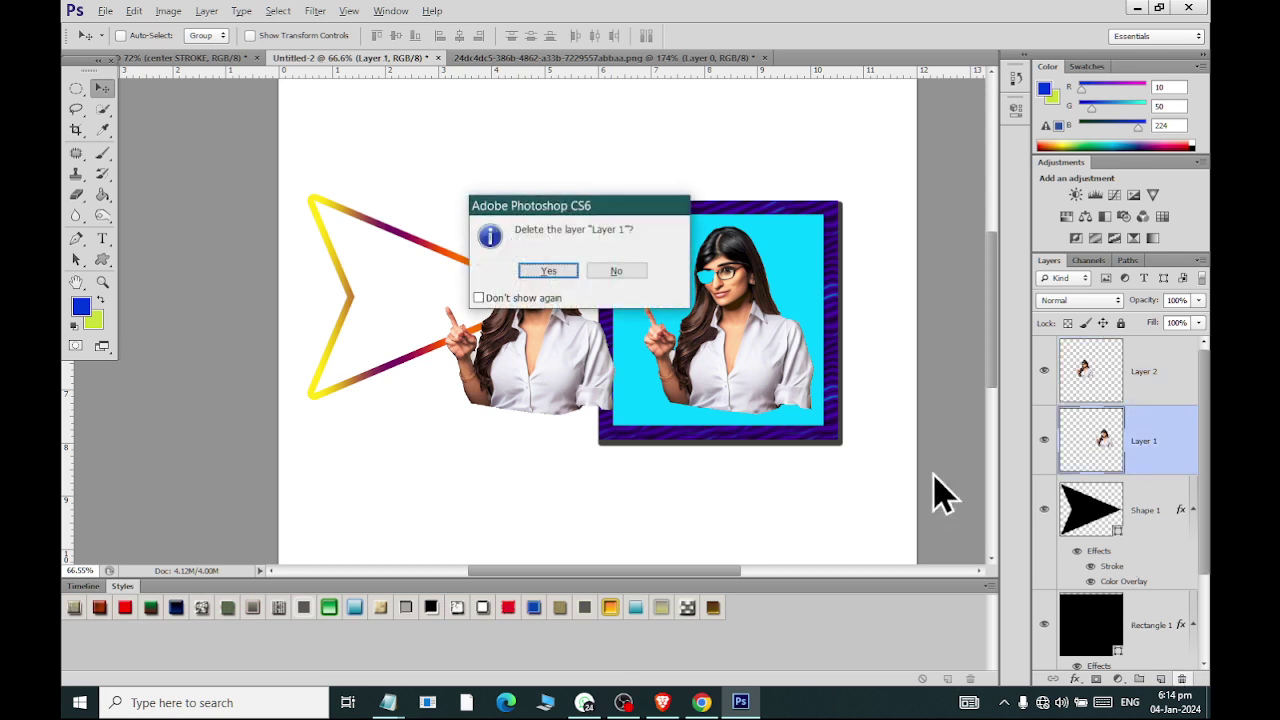
{"action": "left_click", "coordinate": [565, 270]}
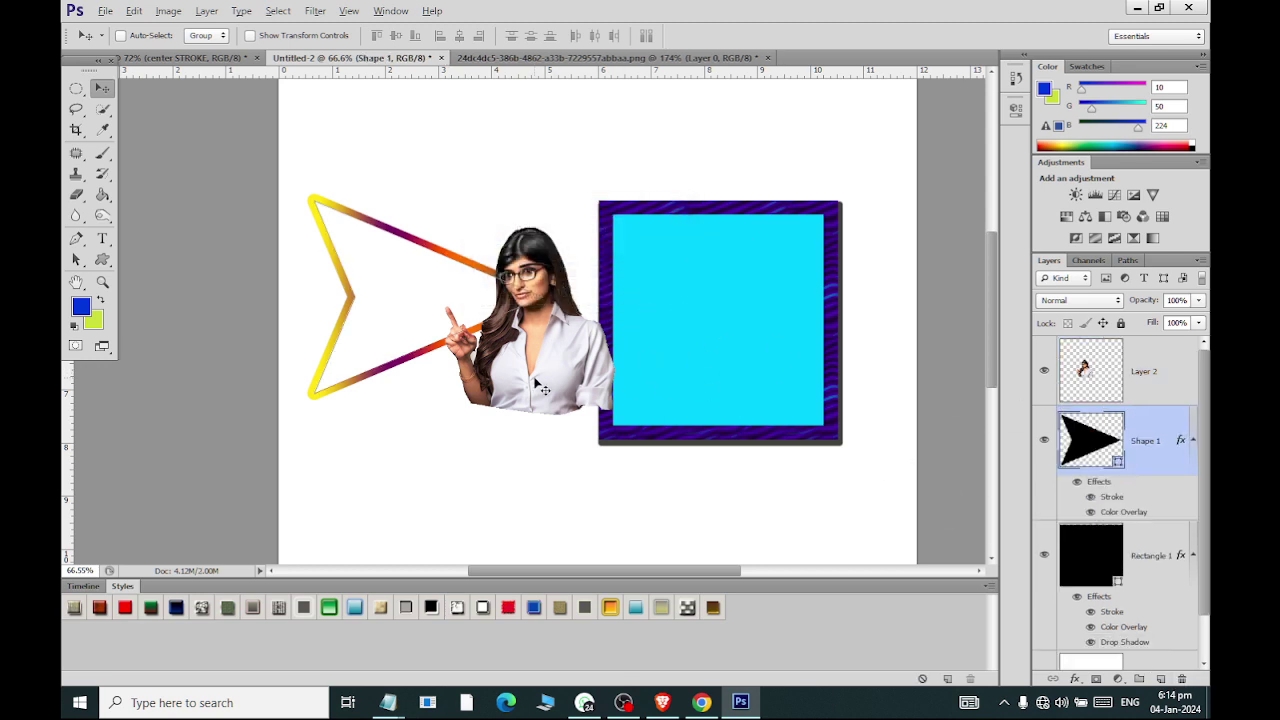
- Undo the accidental arrow move and place Layer 2's cutout inside the cyan frame
{"action": "left_click_drag", "start_coordinate": [630, 385], "coordinate": [732, 385]}
{"action": "key", "text": "ctrl+z"}
{"action": "left_click", "coordinate": [1179, 354]}
{"action": "left_click_drag", "start_coordinate": [570, 316], "coordinate": [730, 362]}
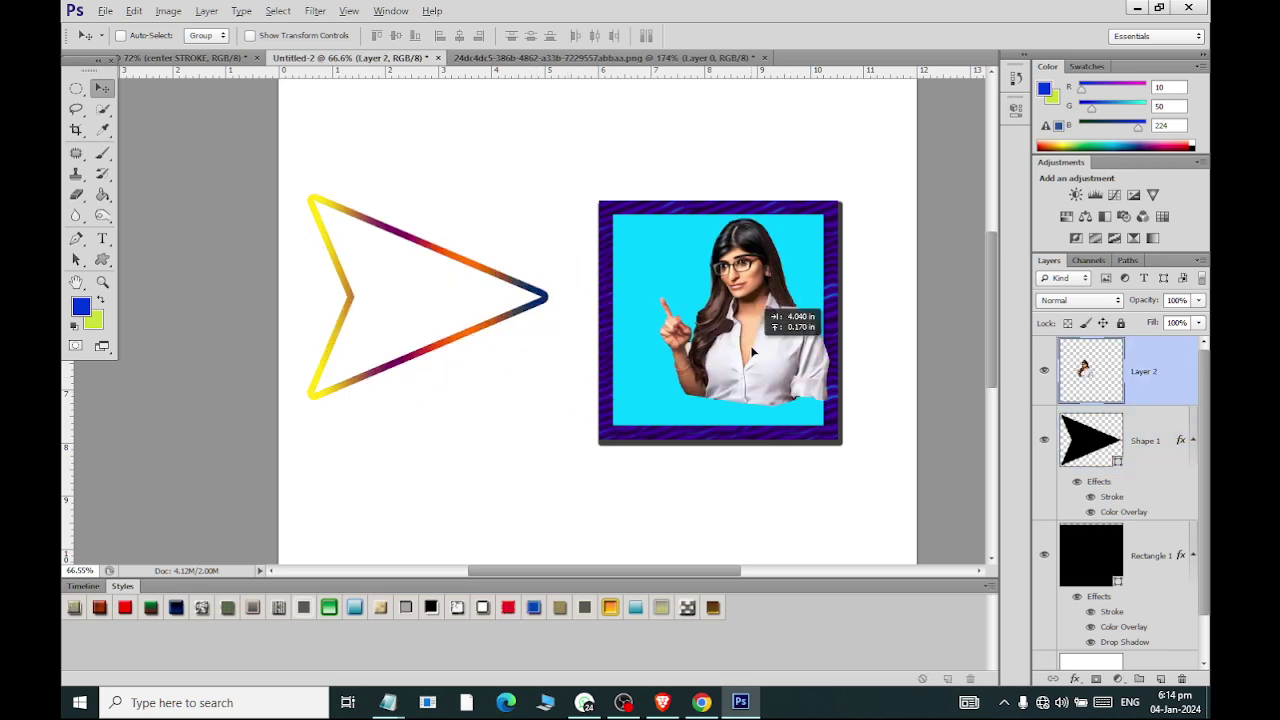
{"action": "scroll", "coordinate": [772, 356], "scroll_direction": "up", "scroll_amount": 3}
{"action": "scroll", "coordinate": [772, 356], "scroll_direction": "up", "scroll_amount": 2}
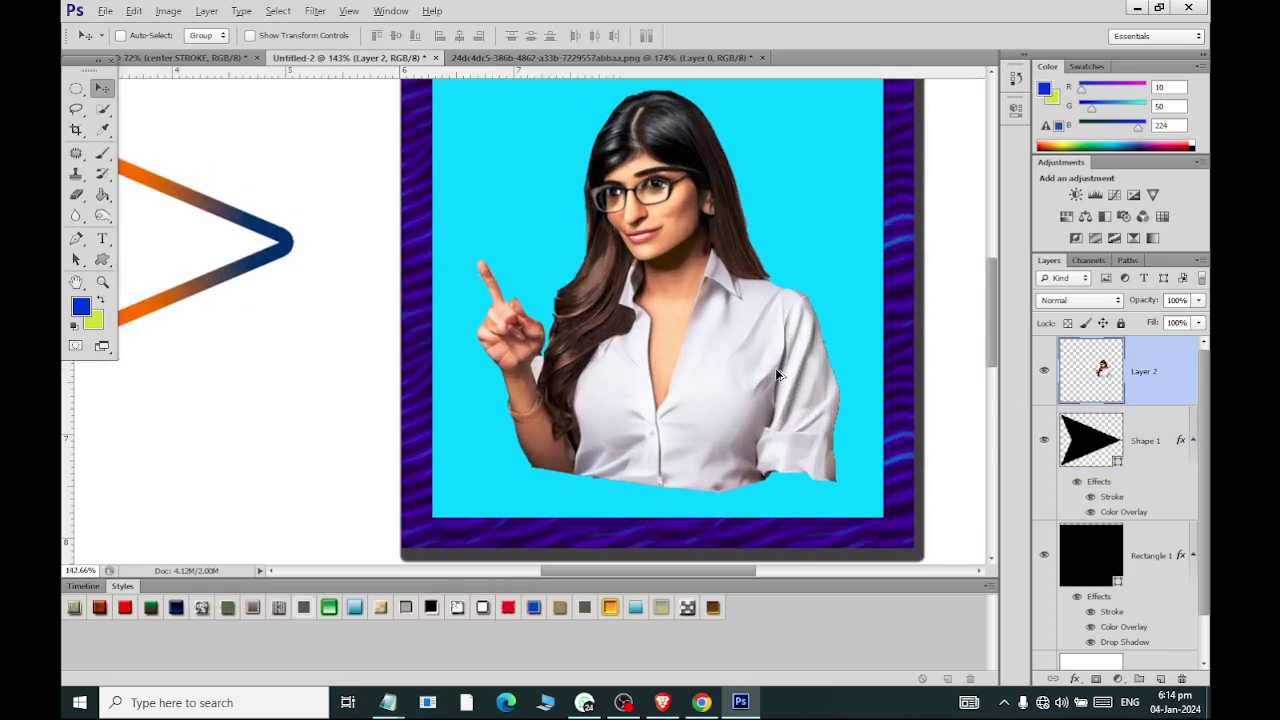
- Turn on a Stroke effect for Layer 2 in Layer Style
{"action": "left_click", "coordinate": [1073, 680]}
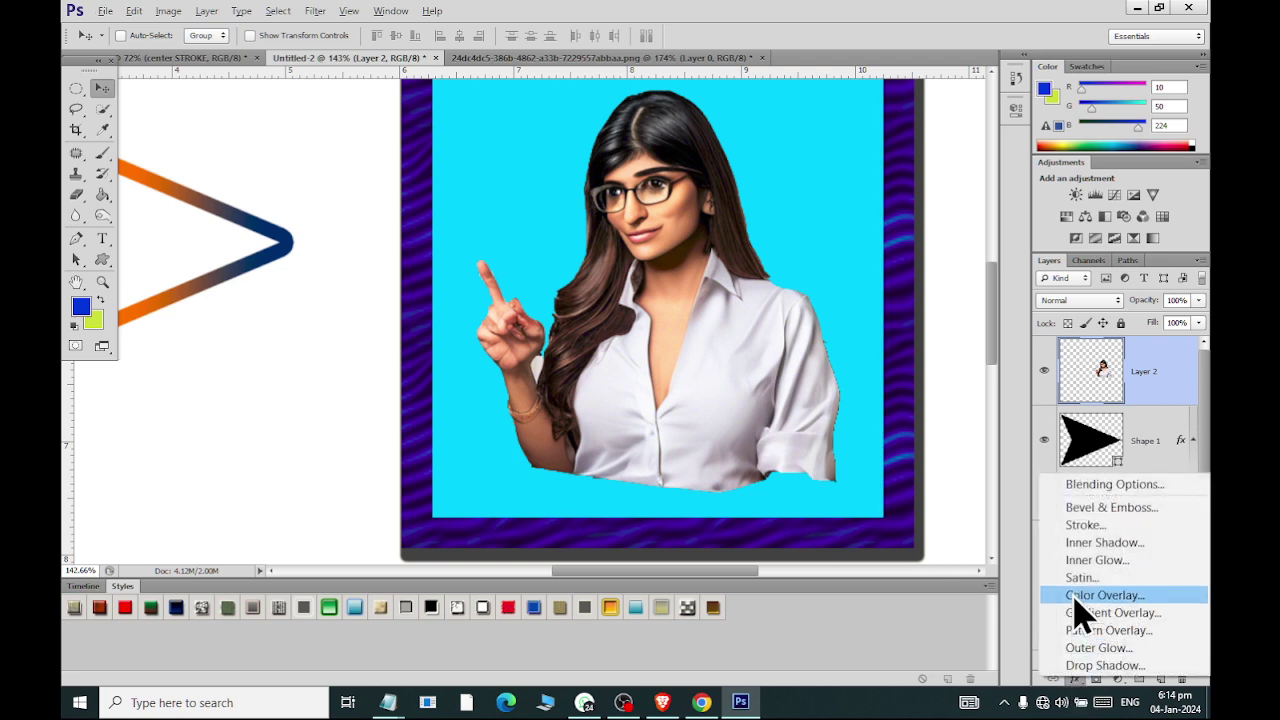
{"action": "key", "text": "Escape"}
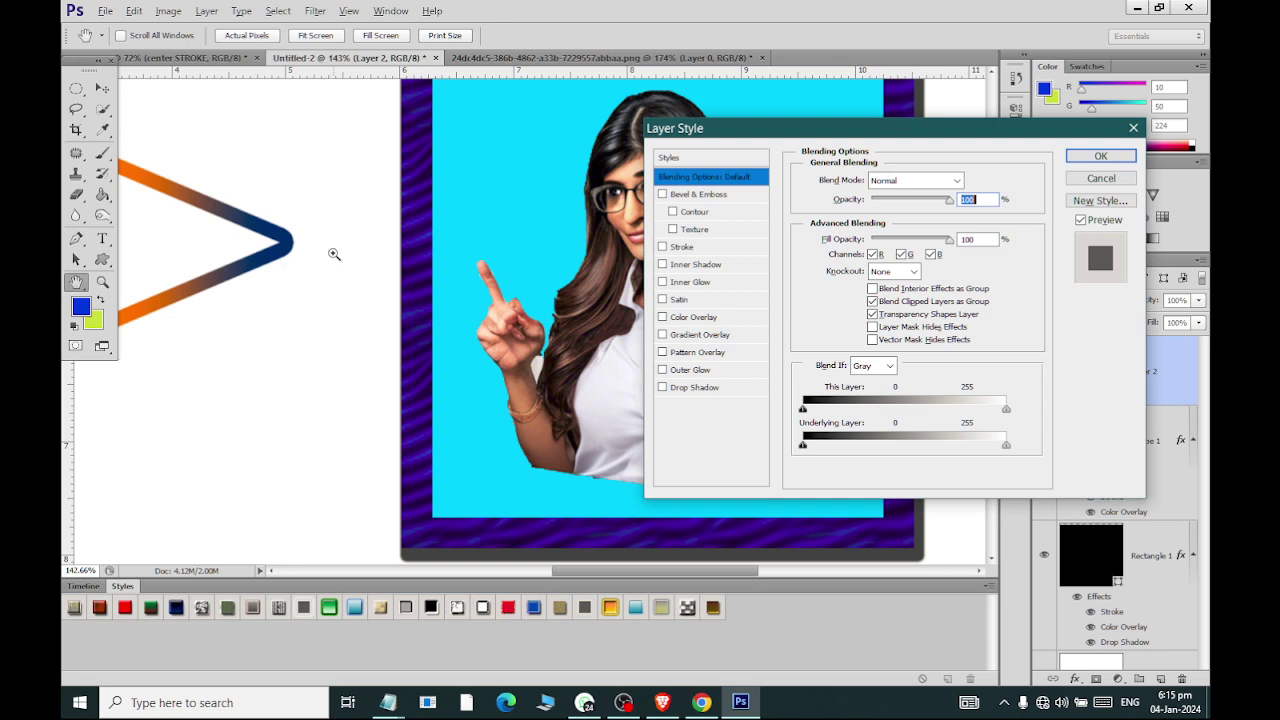
{"action": "left_click_drag", "start_coordinate": [849, 128], "coordinate": [1062, 104]}
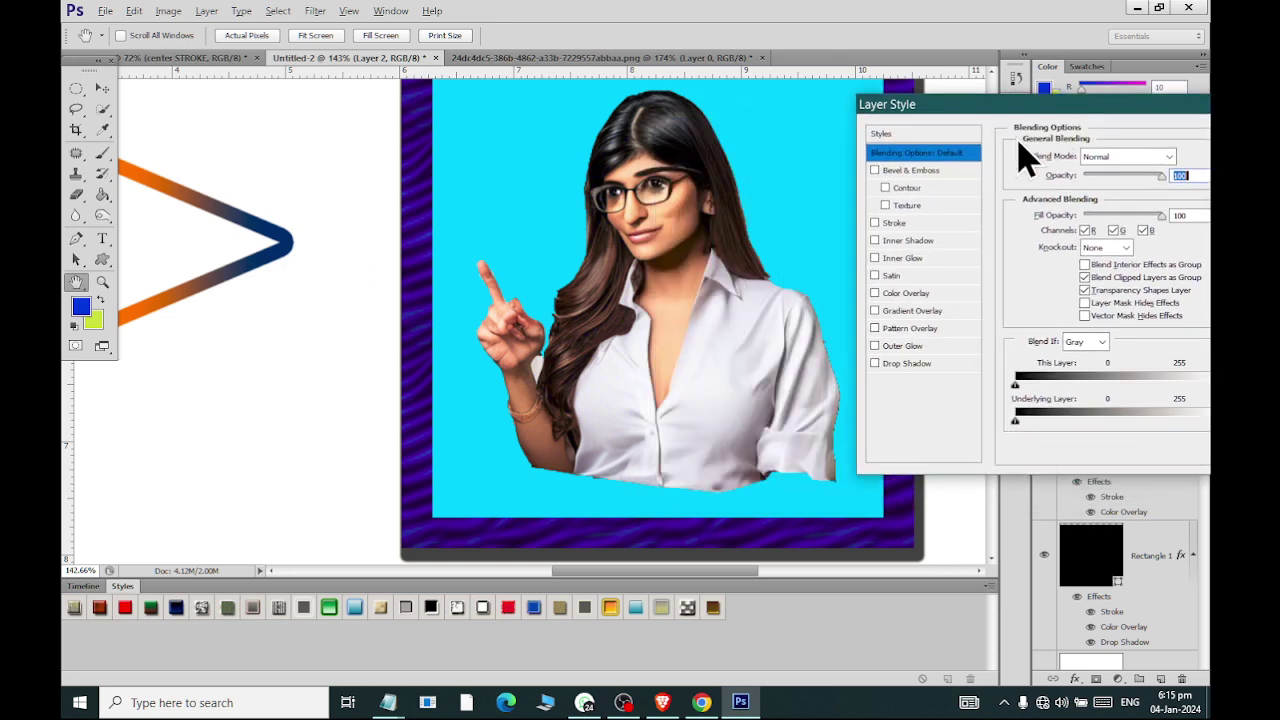
{"action": "left_click", "coordinate": [875, 223]}
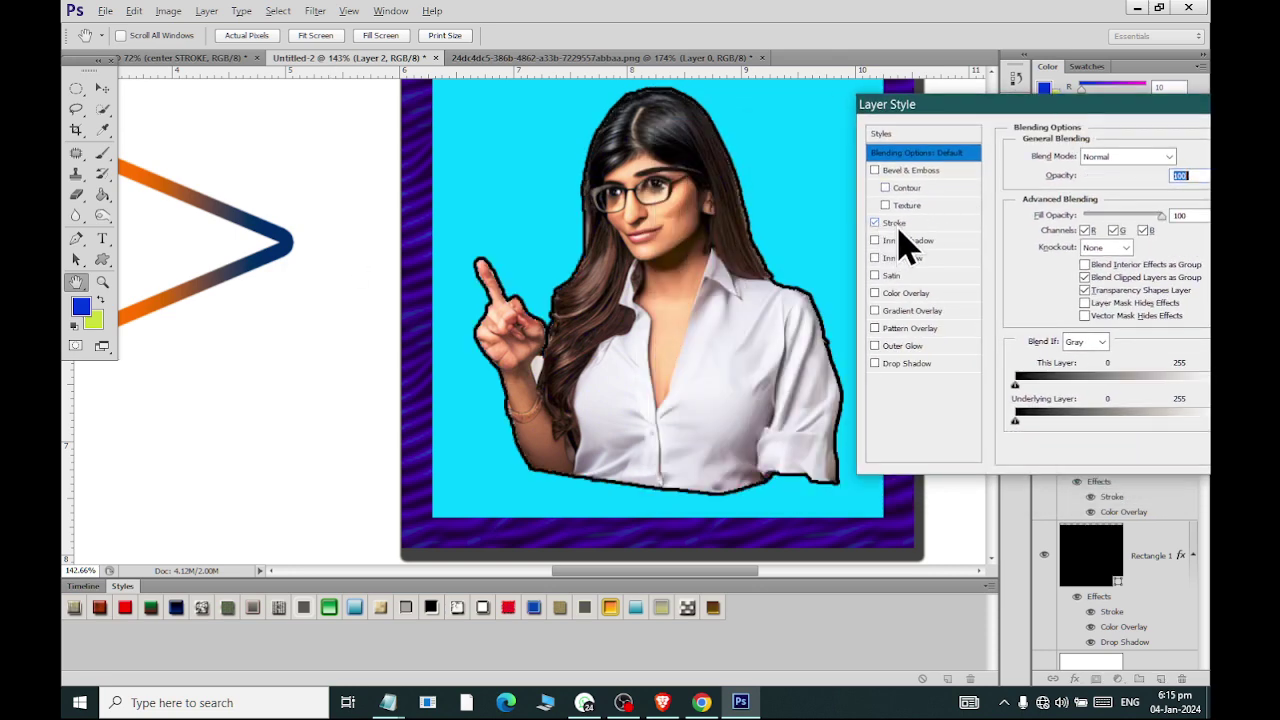
{"action": "left_click", "coordinate": [897, 224]}
- Set the stroke colour to white and apply the 3 px outside stroke
{"action": "left_click", "coordinate": [1055, 266]}
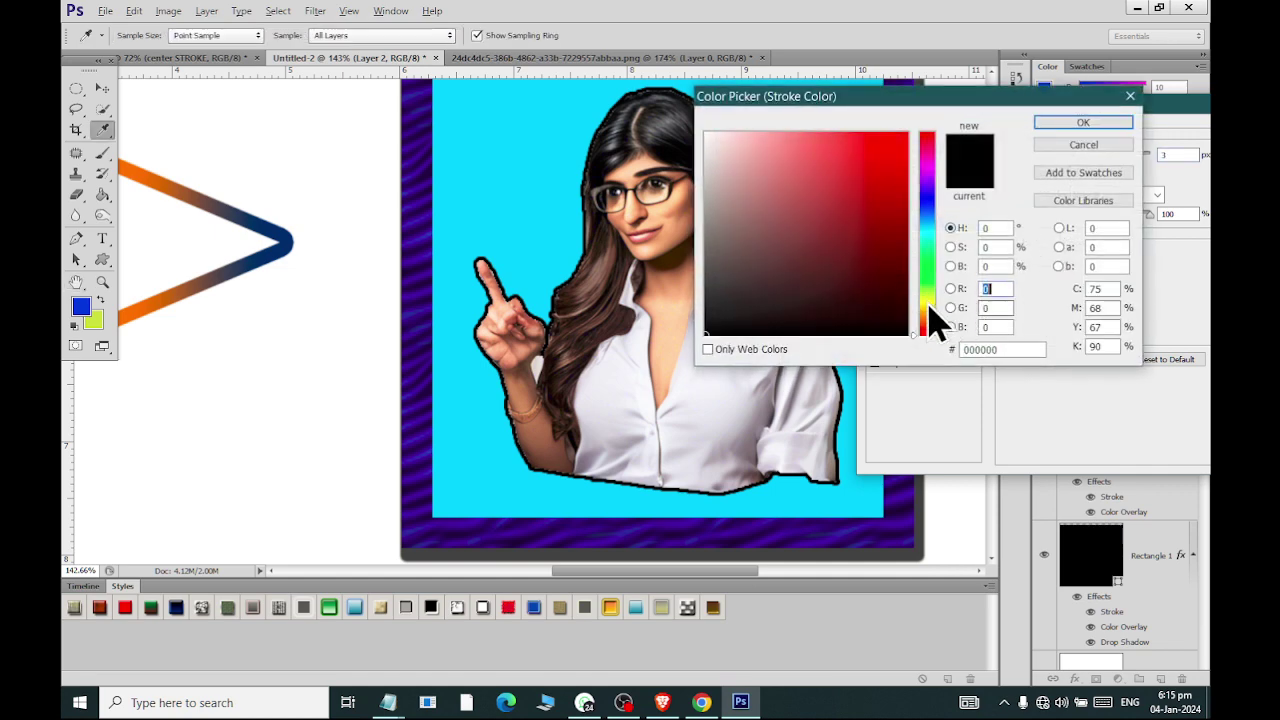
{"action": "left_click_drag", "start_coordinate": [657, 114], "coordinate": [605, 218]}
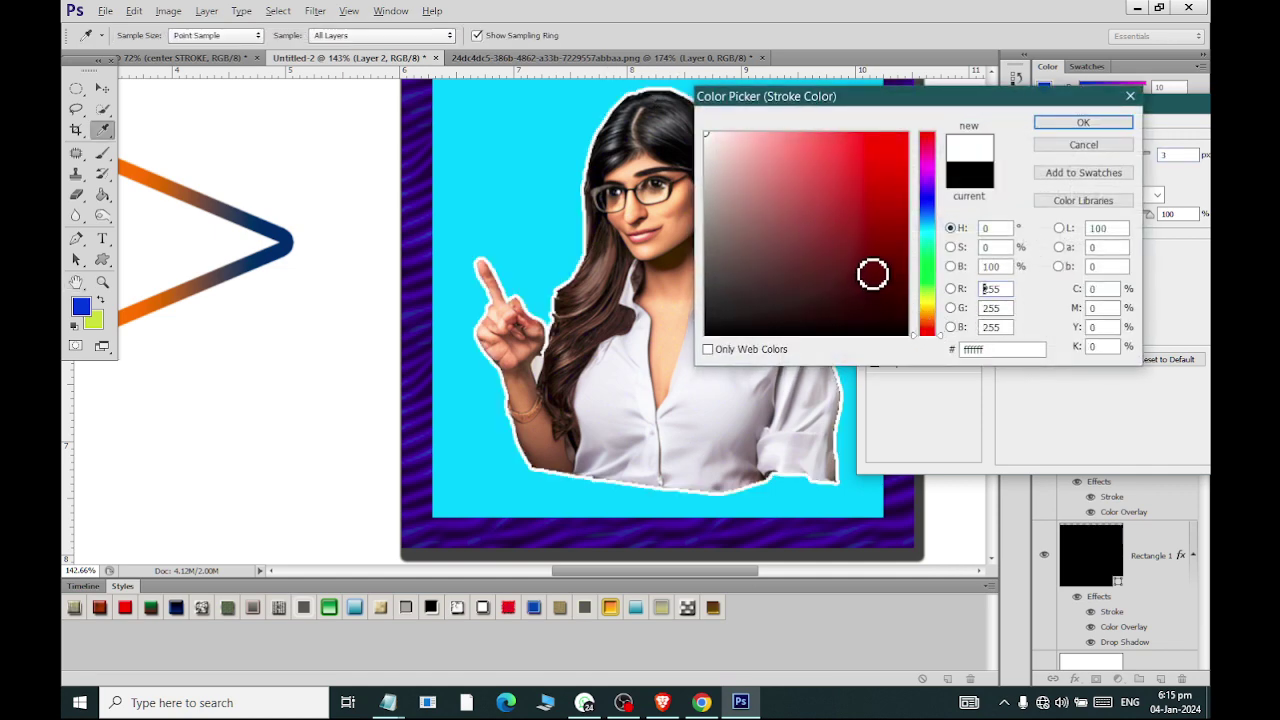
{"action": "left_click_drag", "start_coordinate": [842, 161], "coordinate": [962, 127]}
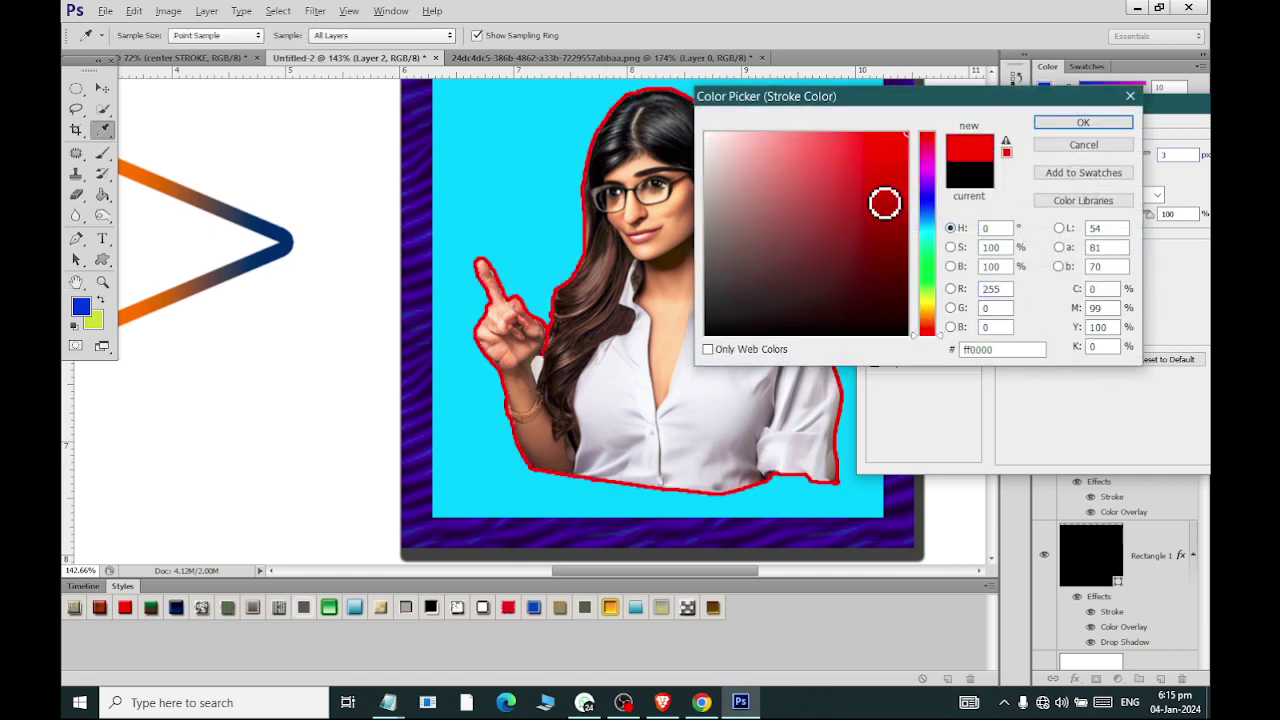
{"action": "left_click_drag", "start_coordinate": [929, 285], "coordinate": [929, 260]}
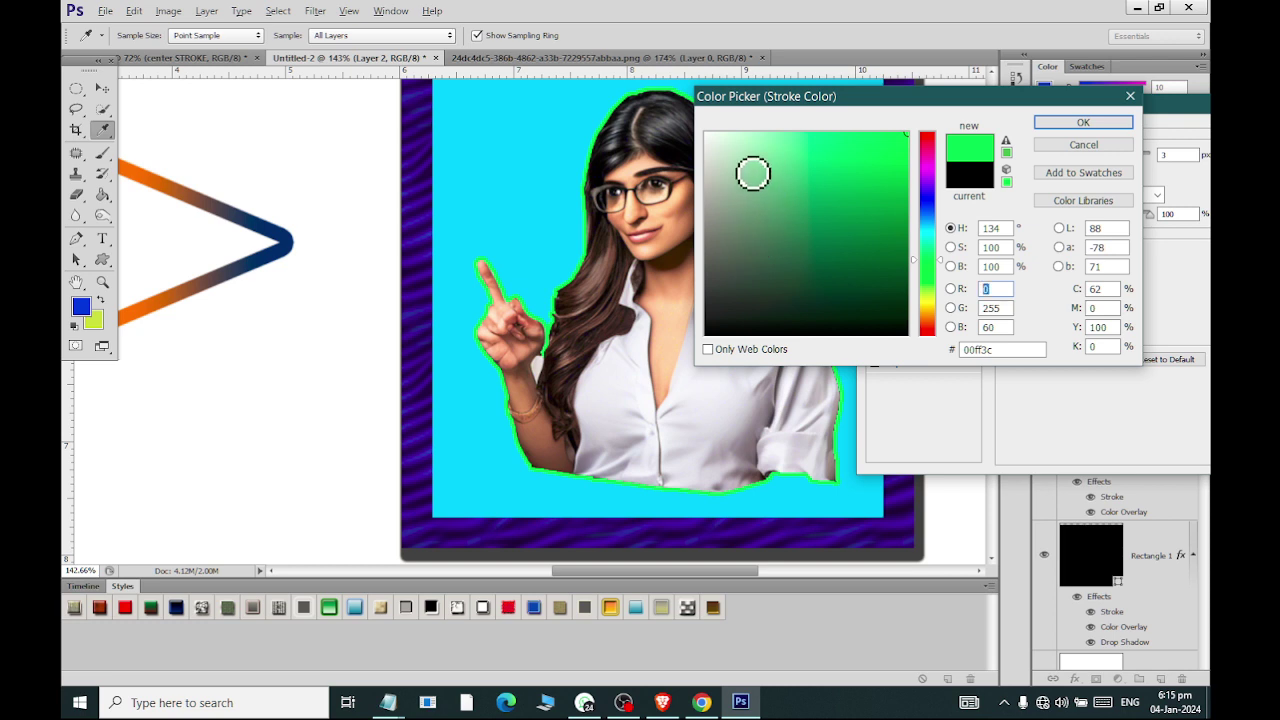
{"action": "mouse_move", "coordinate": [751, 174]}
{"action": "left_mouse_down"}
{"action": "mouse_move", "coordinate": [883, 243]}
{"action": "mouse_move", "coordinate": [928, 189]}
{"action": "left_mouse_up"}
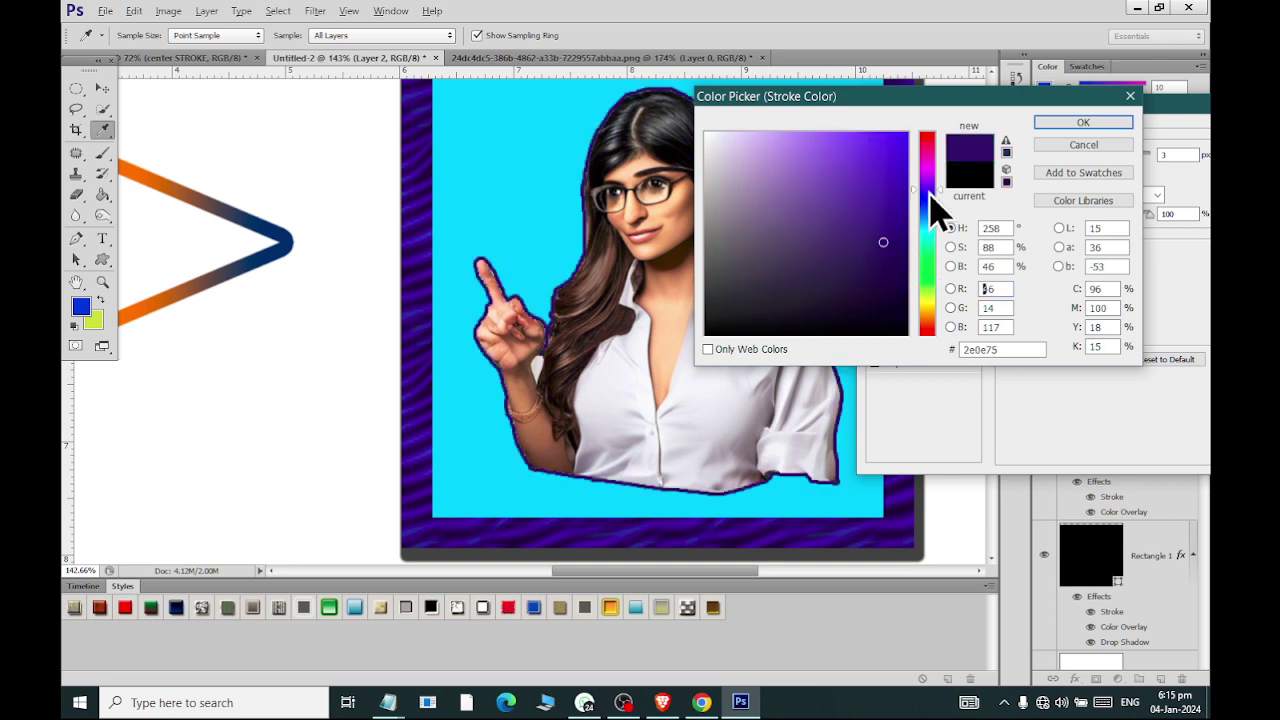
{"action": "left_click_drag", "start_coordinate": [840, 217], "coordinate": [675, 118]}
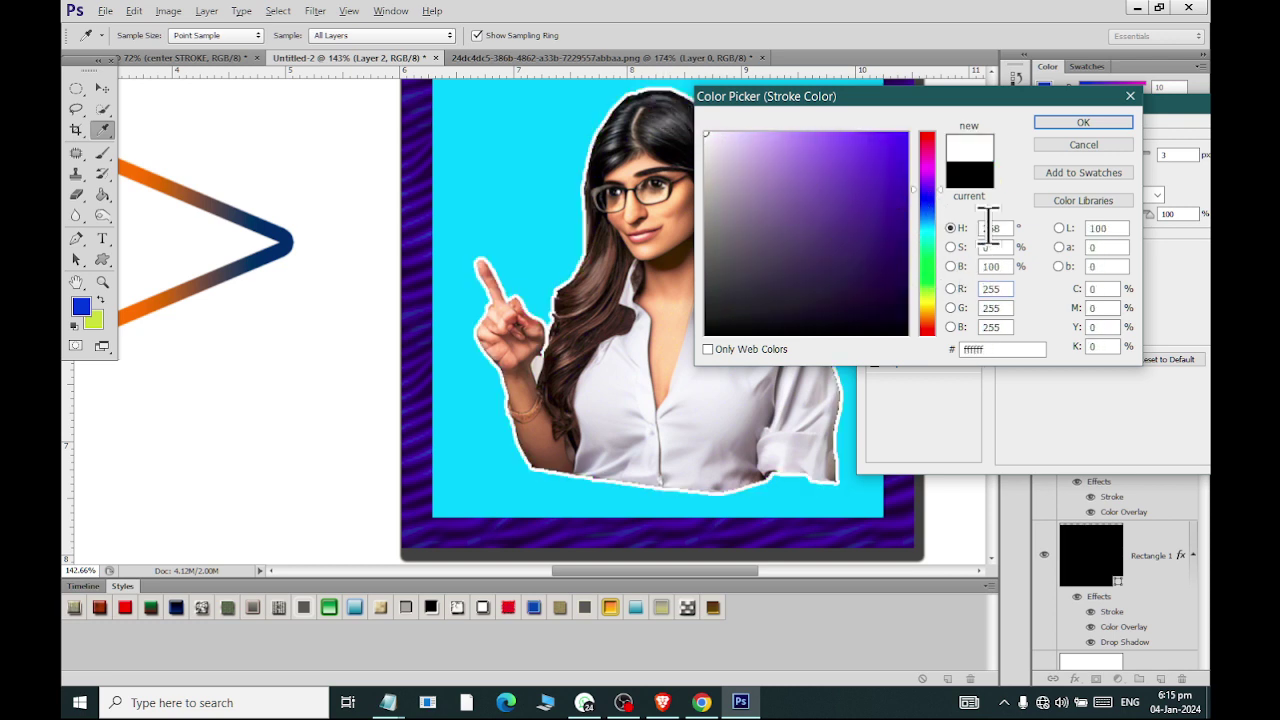
{"action": "left_click", "coordinate": [1082, 123]}
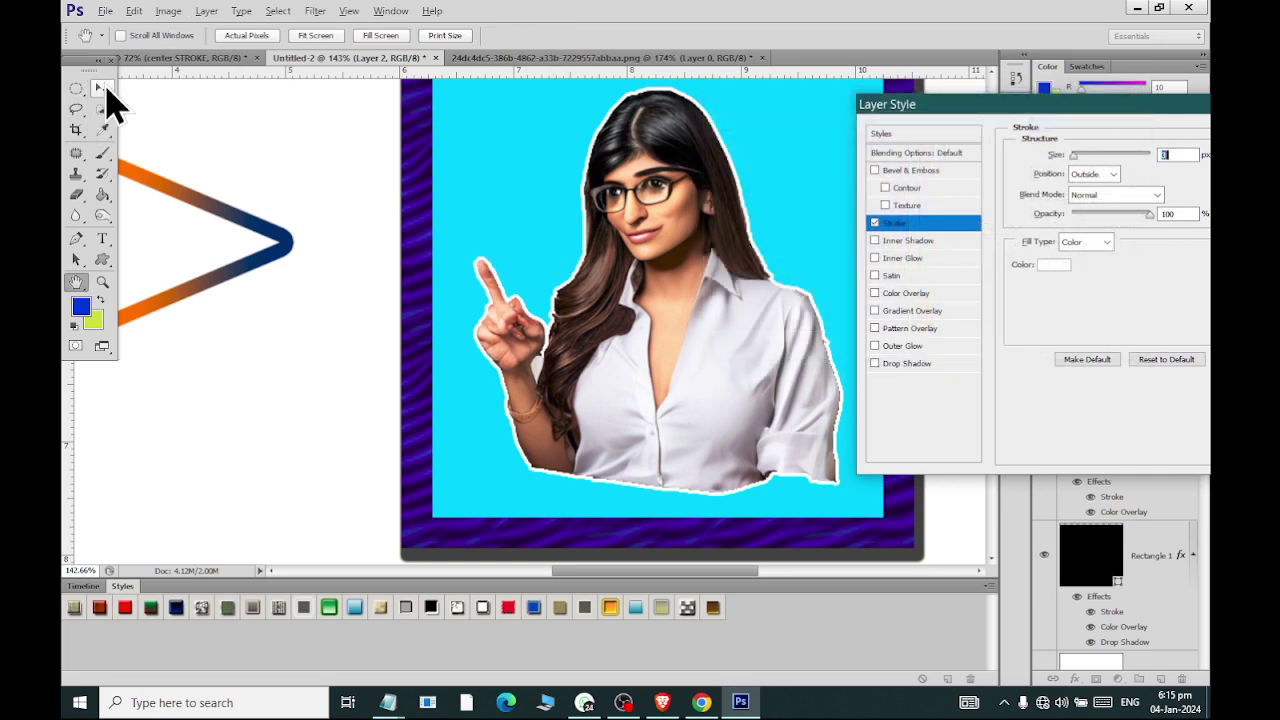
{"action": "left_click_drag", "start_coordinate": [1045, 106], "coordinate": [760, 96]}
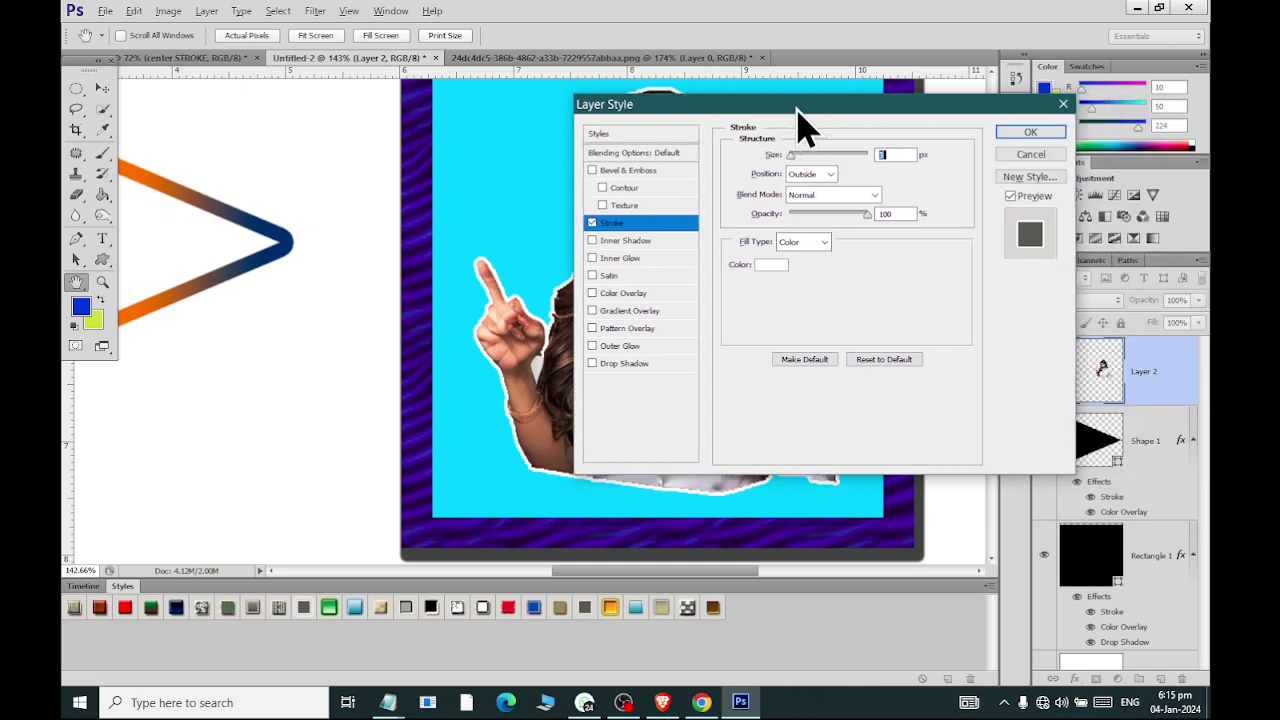
{"action": "left_click", "coordinate": [1034, 132]}
- Free Transform the cutout, moving it over the square and enlarging it to about 220%
{"action": "scroll", "coordinate": [603, 244], "scroll_direction": "down", "scroll_amount": 3}
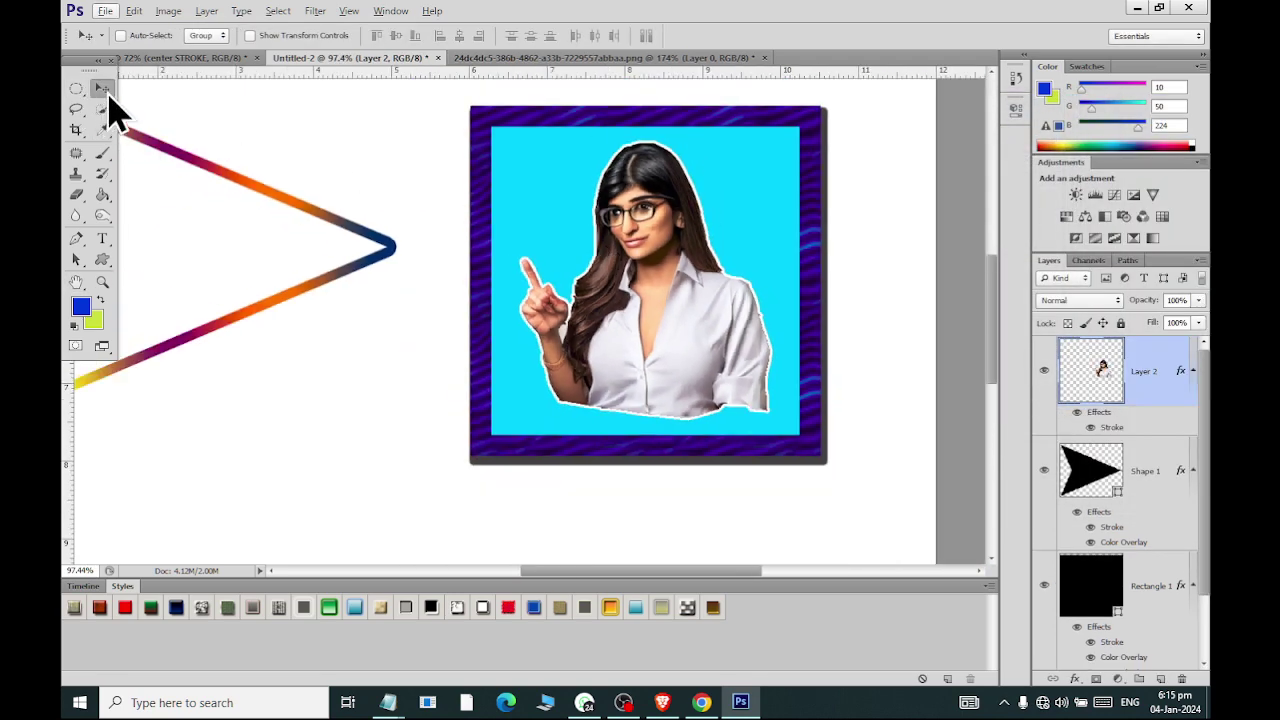
{"action": "key", "text": "ctrl+t"}
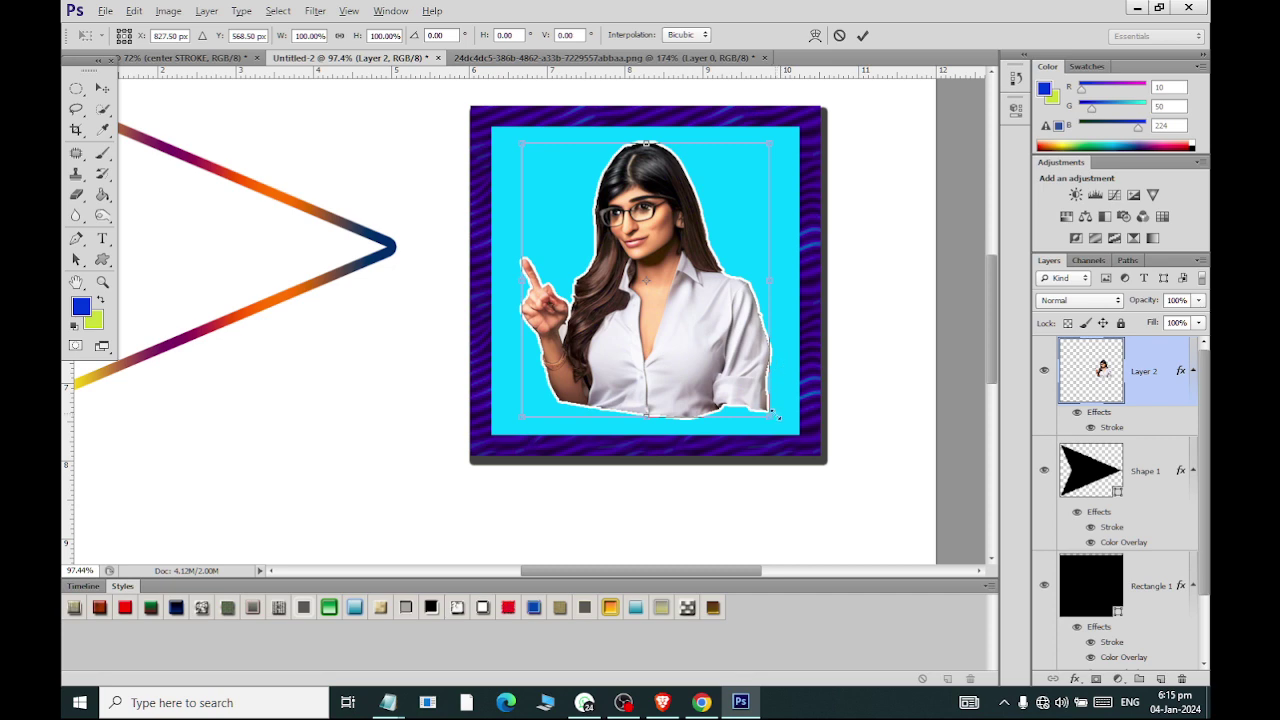
{"action": "left_click_drag", "start_coordinate": [790, 437], "coordinate": [814, 461]}
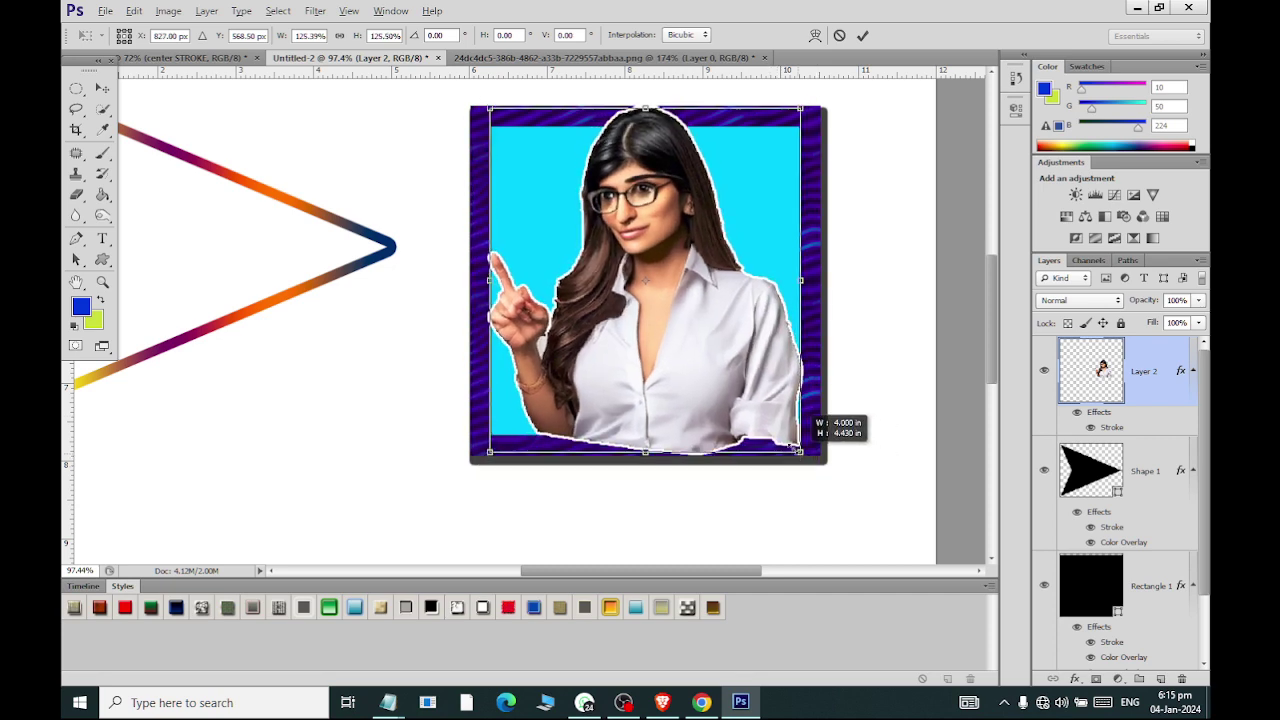
{"action": "left_click_drag", "start_coordinate": [625, 365], "coordinate": [677, 323]}
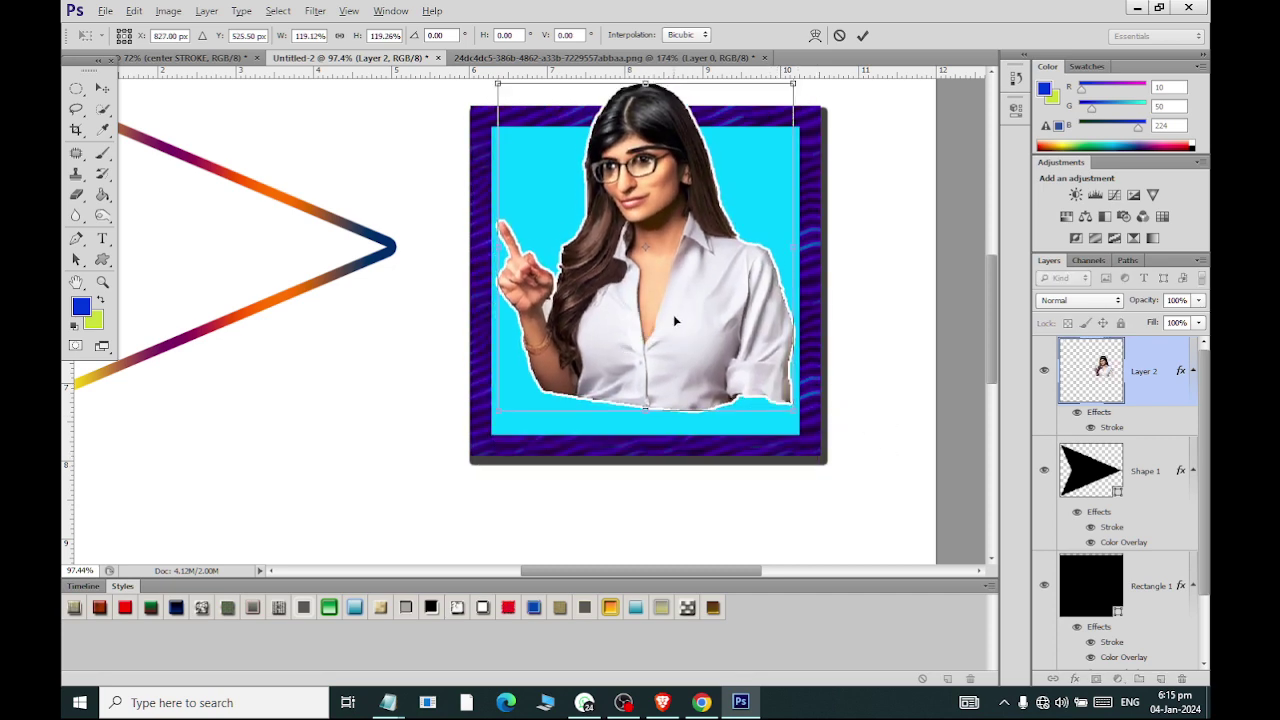
{"action": "scroll", "coordinate": [677, 323], "scroll_direction": "right", "scroll_amount": 2}
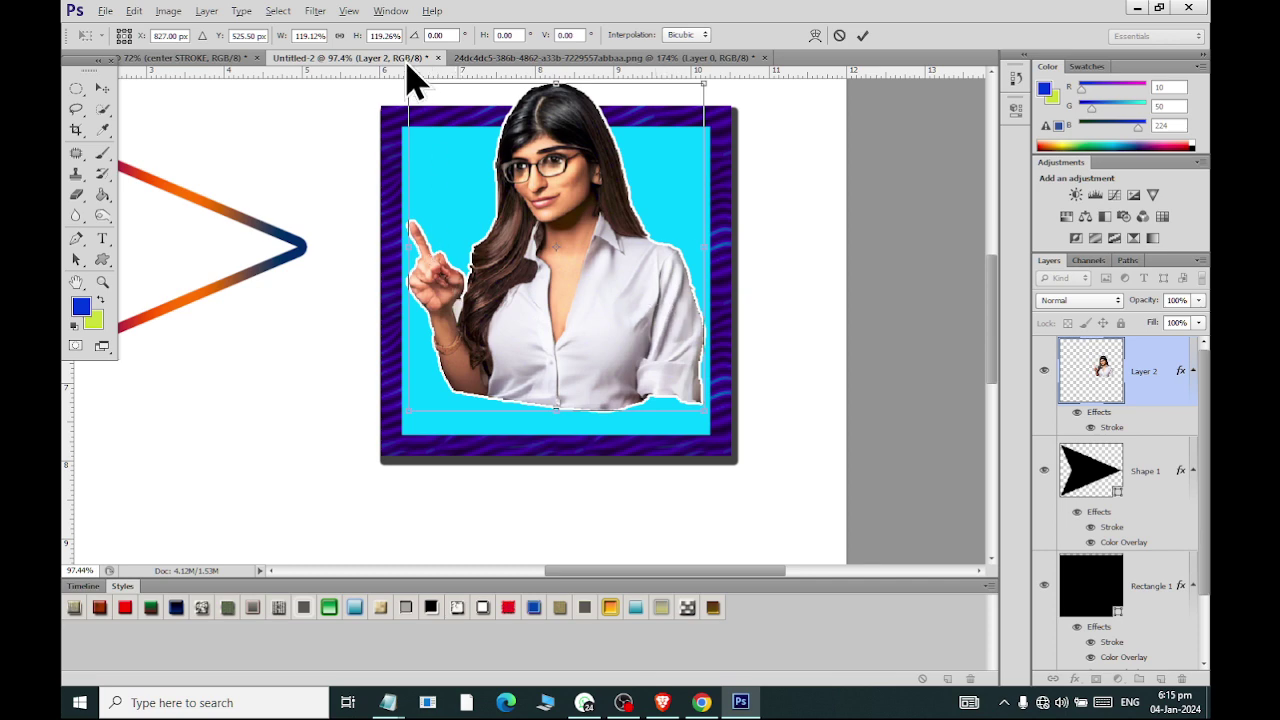
{"action": "scroll", "coordinate": [406, 80], "scroll_direction": "up", "scroll_amount": 3}
{"action": "left_click_drag", "start_coordinate": [408, 199], "coordinate": [430, 323]}
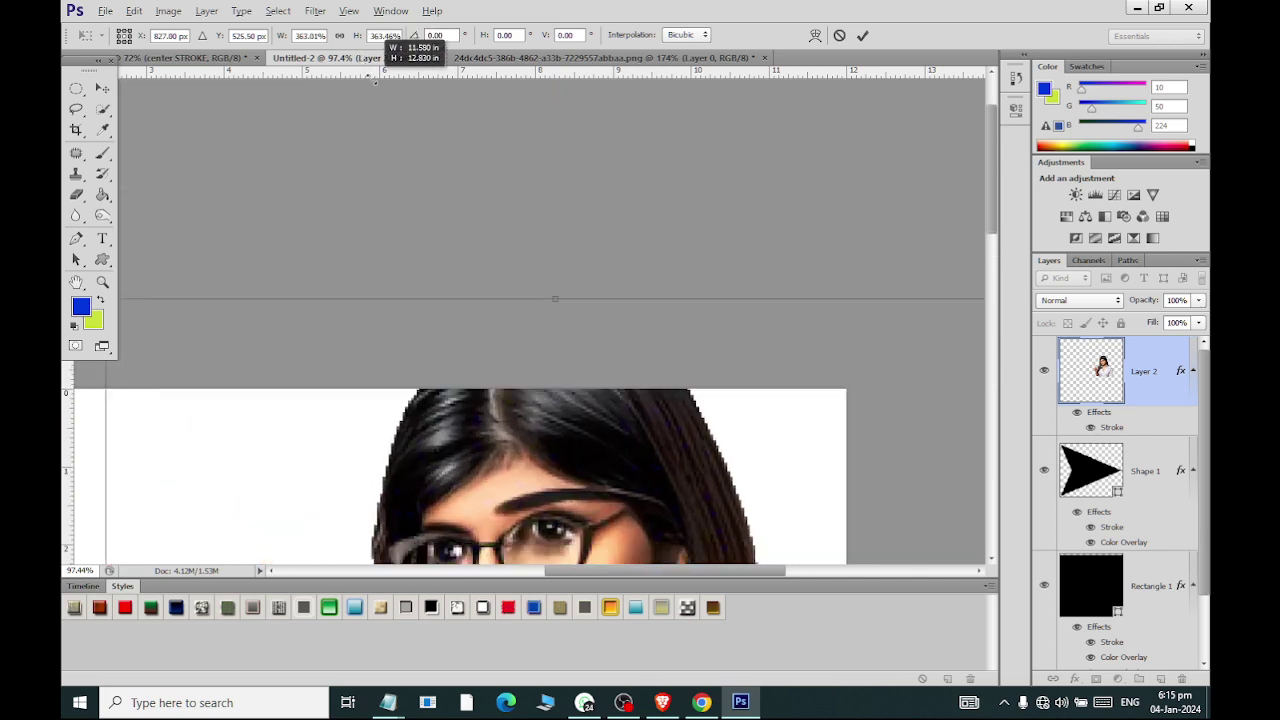
- Shrink the cutout to fit the framed square, nudge it up, and apply the transform
{"action": "scroll", "coordinate": [431, 287], "scroll_direction": "down", "scroll_amount": 3}
{"action": "scroll", "coordinate": [431, 287], "scroll_direction": "down", "scroll_amount": 2}
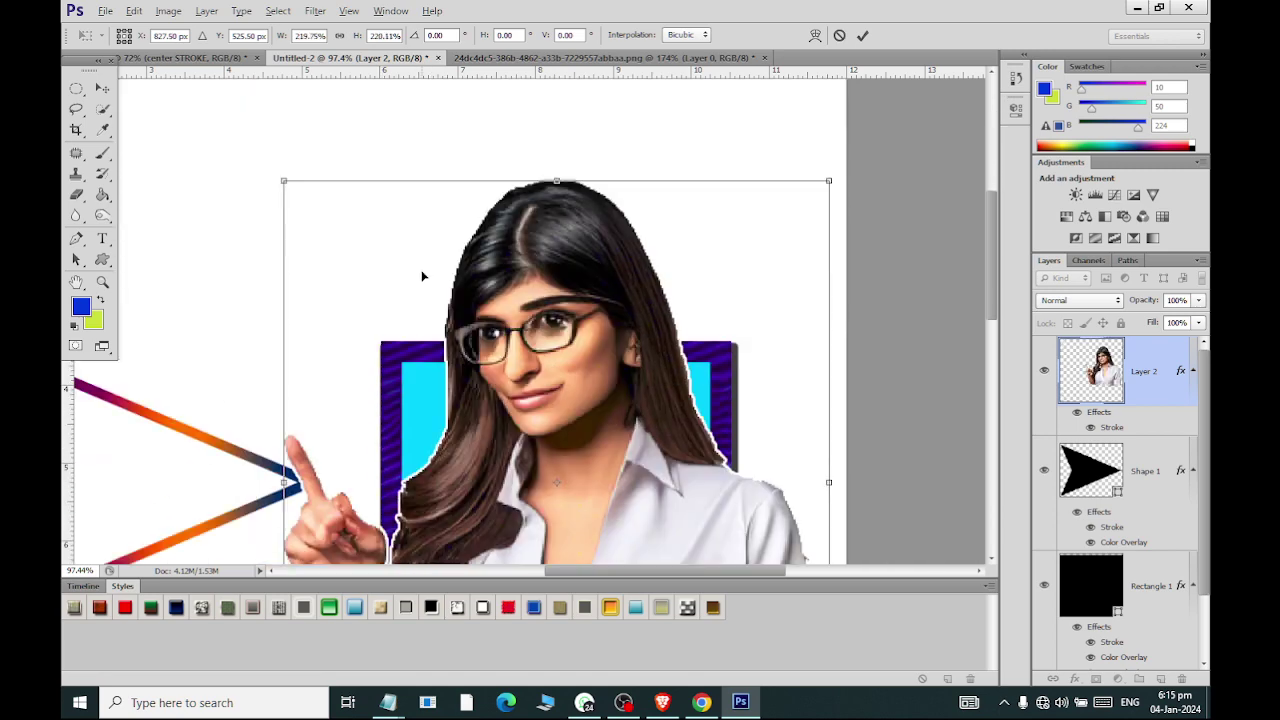
{"action": "scroll", "coordinate": [431, 275], "scroll_direction": "down", "scroll_amount": 1}
{"action": "scroll", "coordinate": [440, 260], "scroll_direction": "down", "scroll_amount": 1}
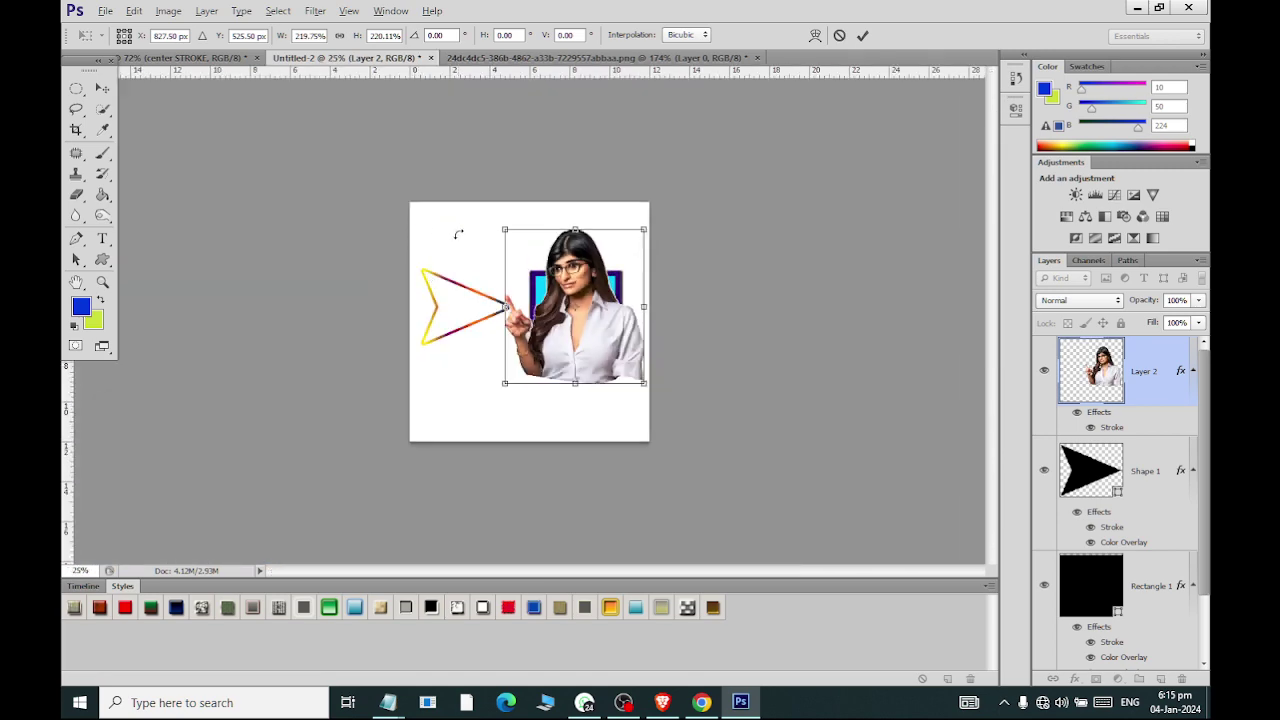
{"action": "scroll", "coordinate": [457, 229], "scroll_direction": "up", "scroll_amount": 1}
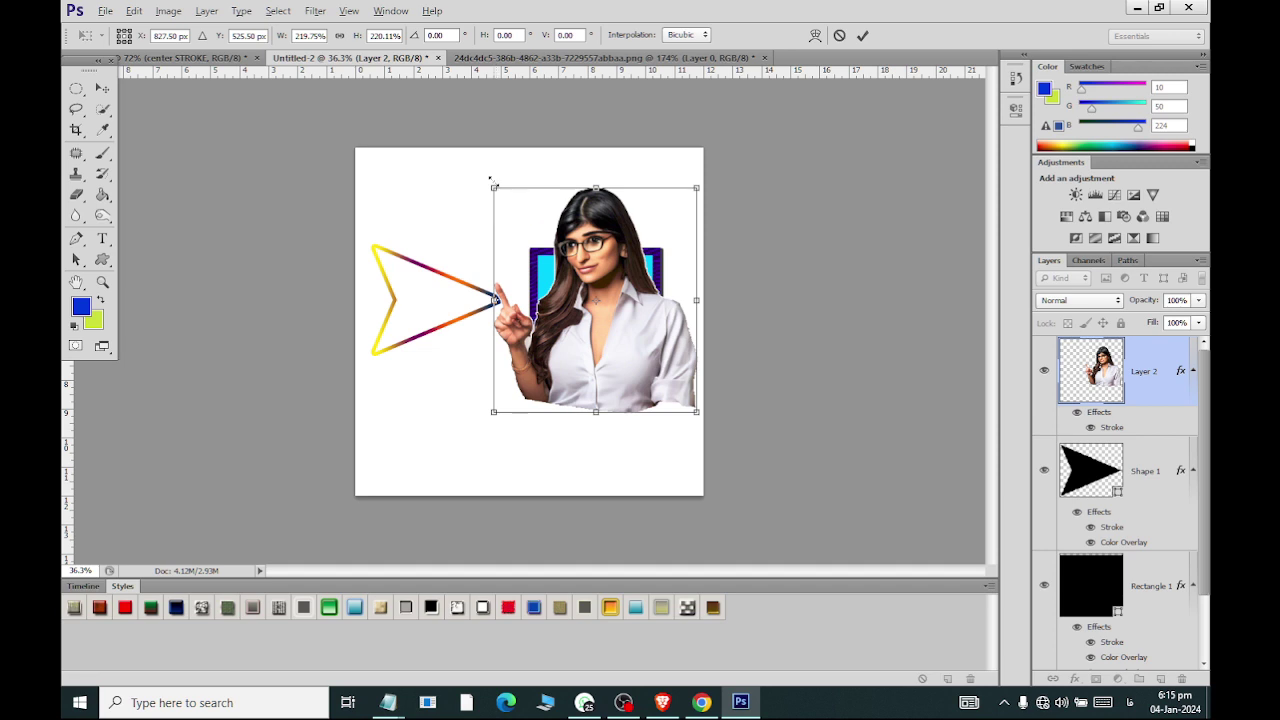
{"action": "left_click_drag", "start_coordinate": [494, 186], "coordinate": [531, 228]}
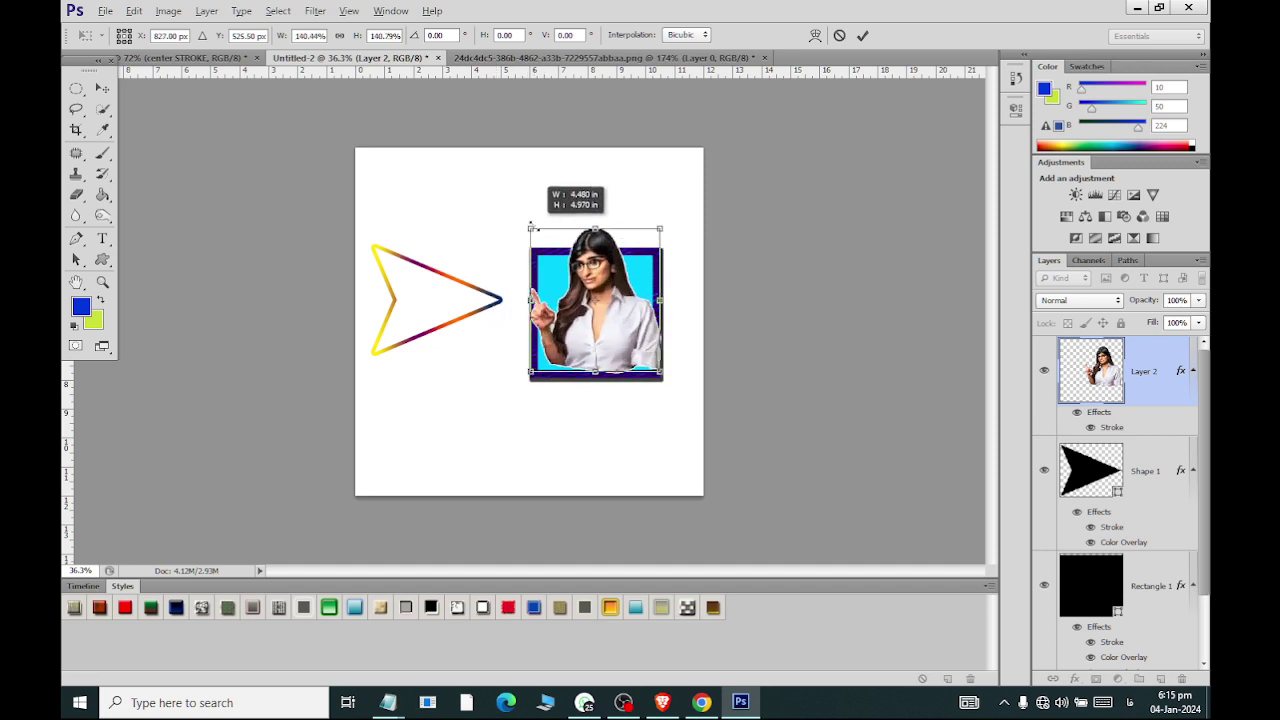
{"action": "left_click_drag", "start_coordinate": [617, 352], "coordinate": [616, 343]}
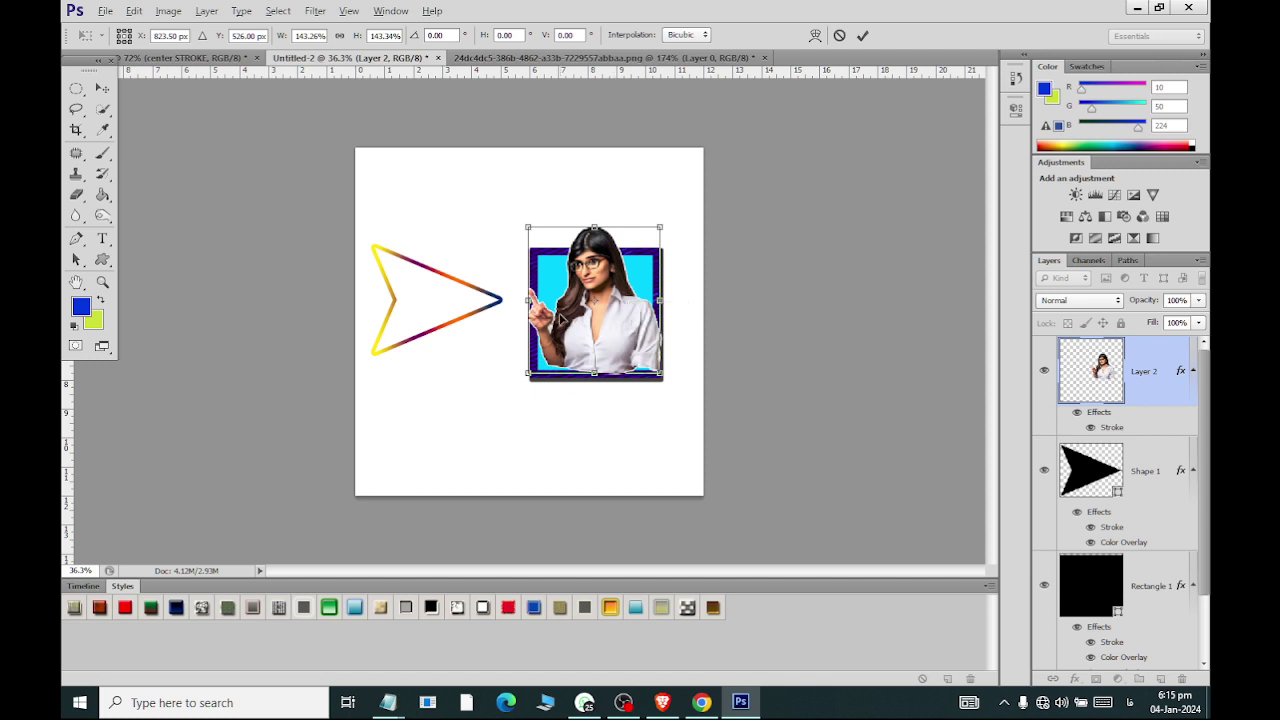
{"action": "left_click_drag", "start_coordinate": [520, 301], "coordinate": [518, 301]}
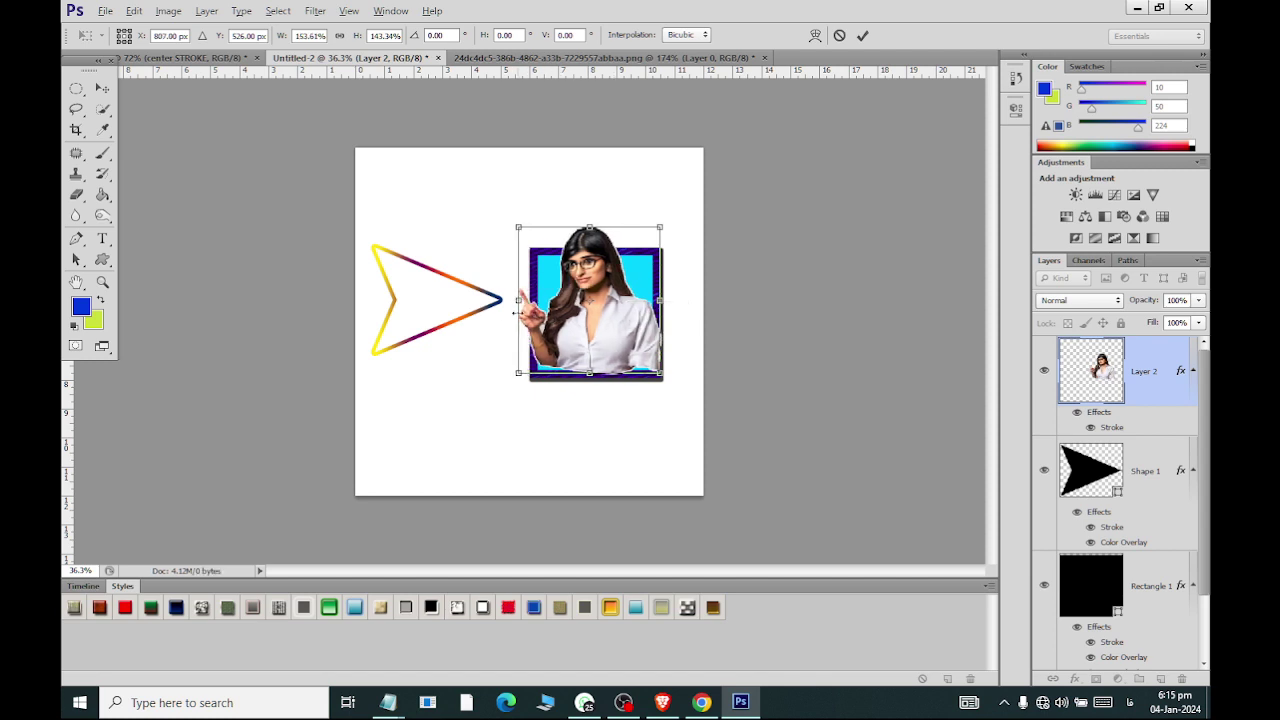
{"action": "left_click", "coordinate": [104, 89]}
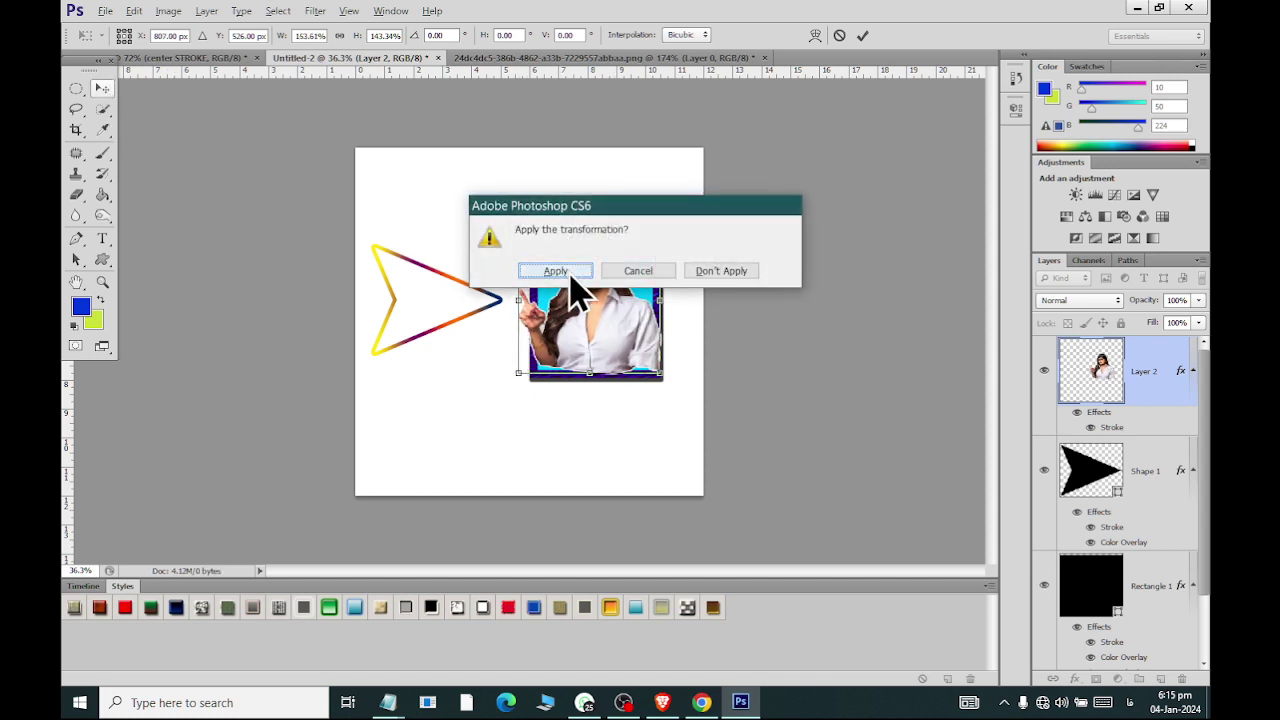
{"action": "left_click", "coordinate": [560, 275]}
{"action": "scroll", "coordinate": [600, 285], "scroll_direction": "down", "scroll_amount": 2}
{"action": "scroll", "coordinate": [605, 286], "scroll_direction": "up", "scroll_amount": 2}
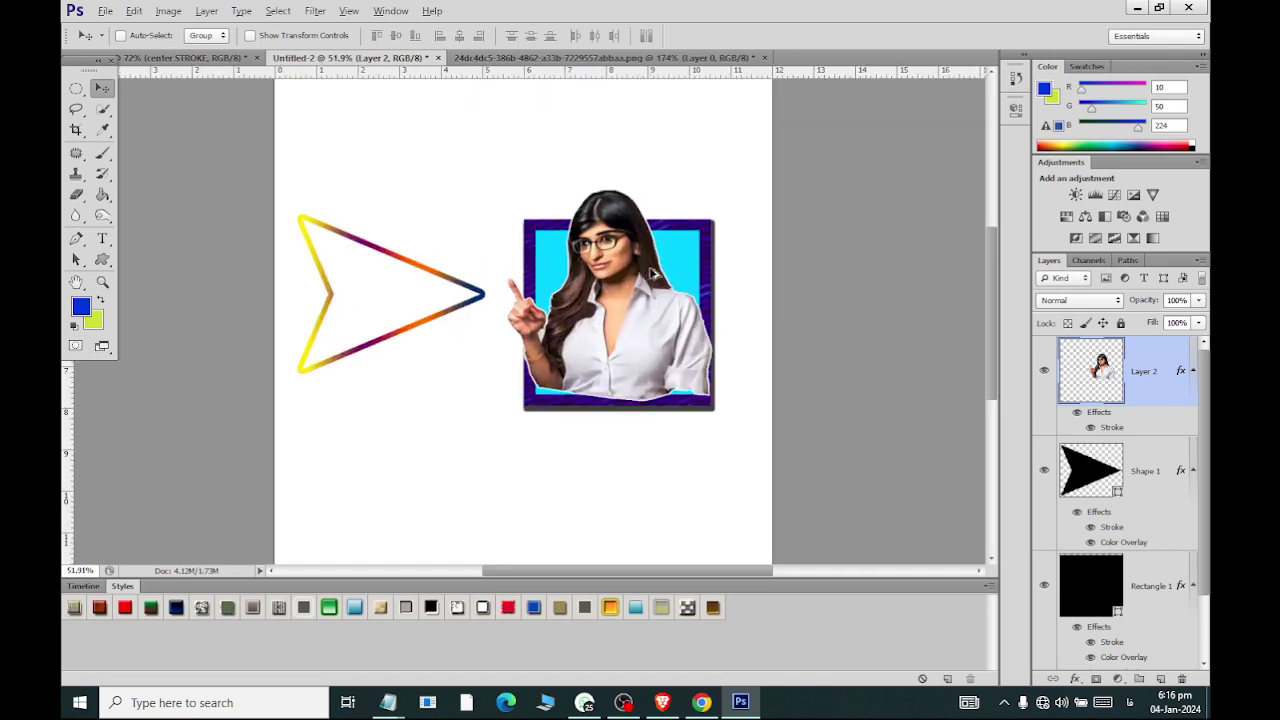
- Copy the selected woman onto Layer 1 in the source photo and verify it by toggling layer visibility
{"action": "scroll", "coordinate": [652, 272], "scroll_direction": "up", "scroll_amount": 1}
{"action": "left_click", "coordinate": [488, 58]}
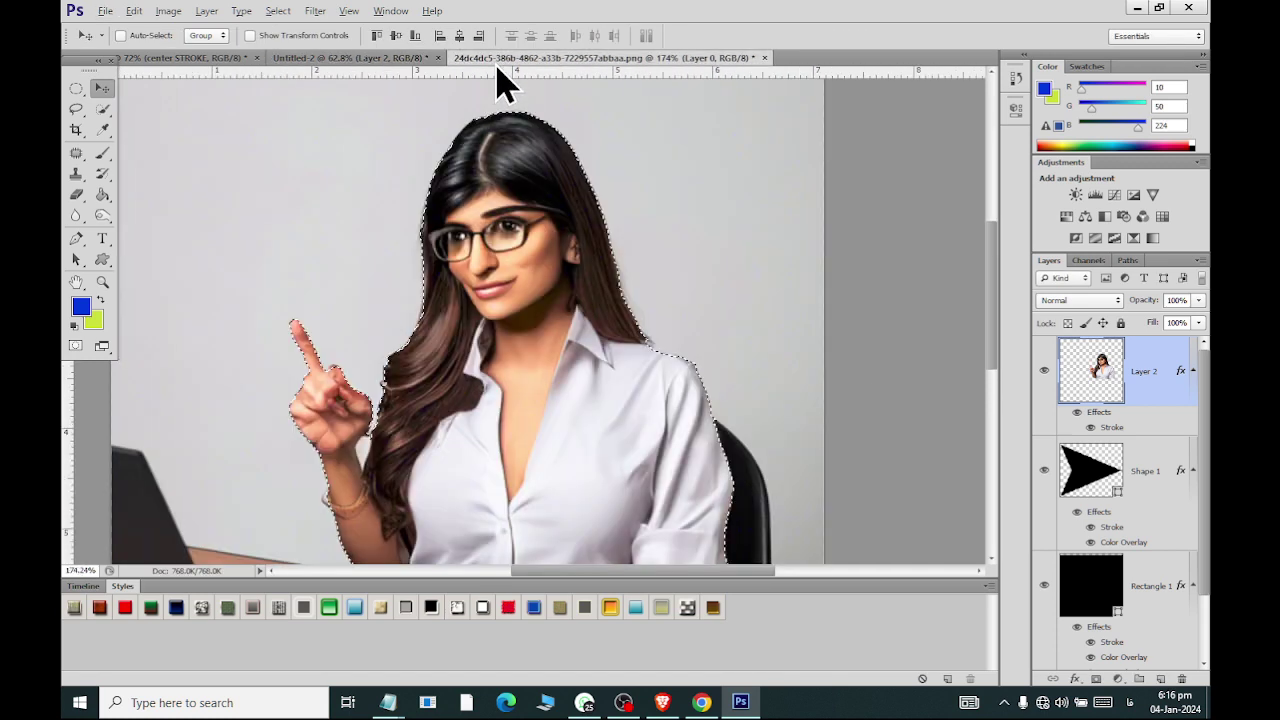
{"action": "scroll", "coordinate": [565, 305], "scroll_direction": "down", "scroll_amount": 2}
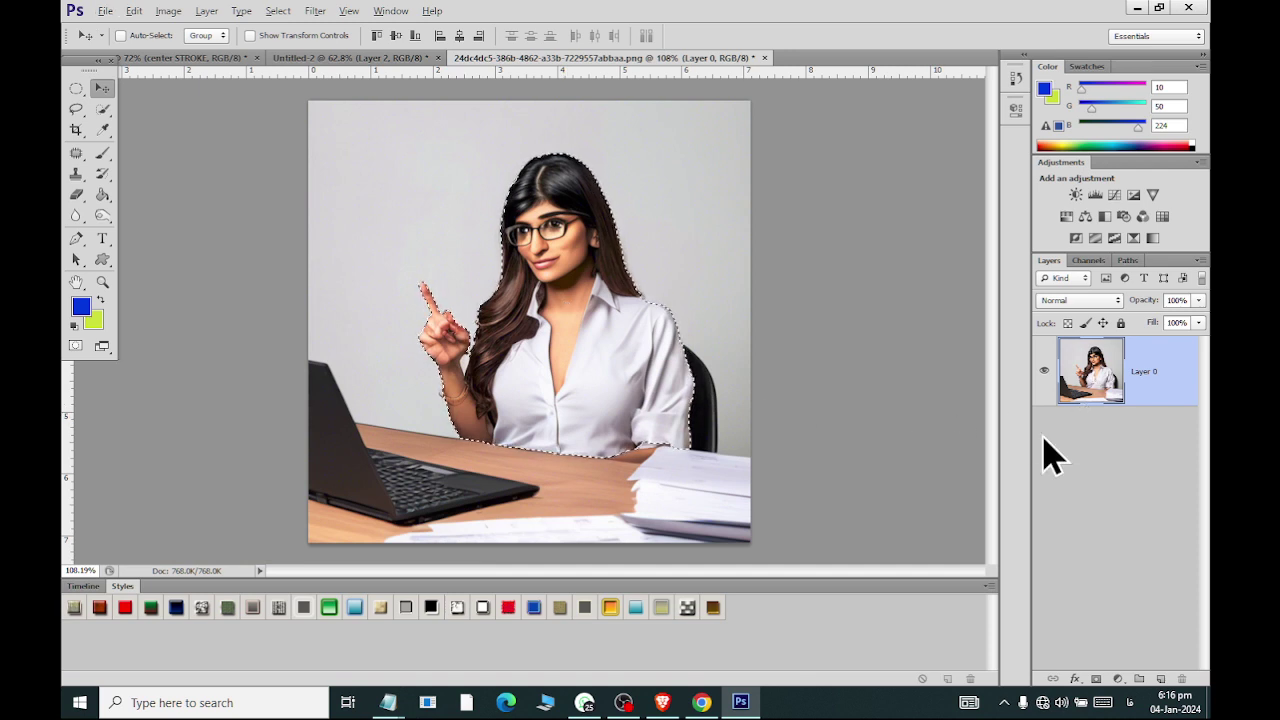
{"action": "key", "text": "ctrl+j"}
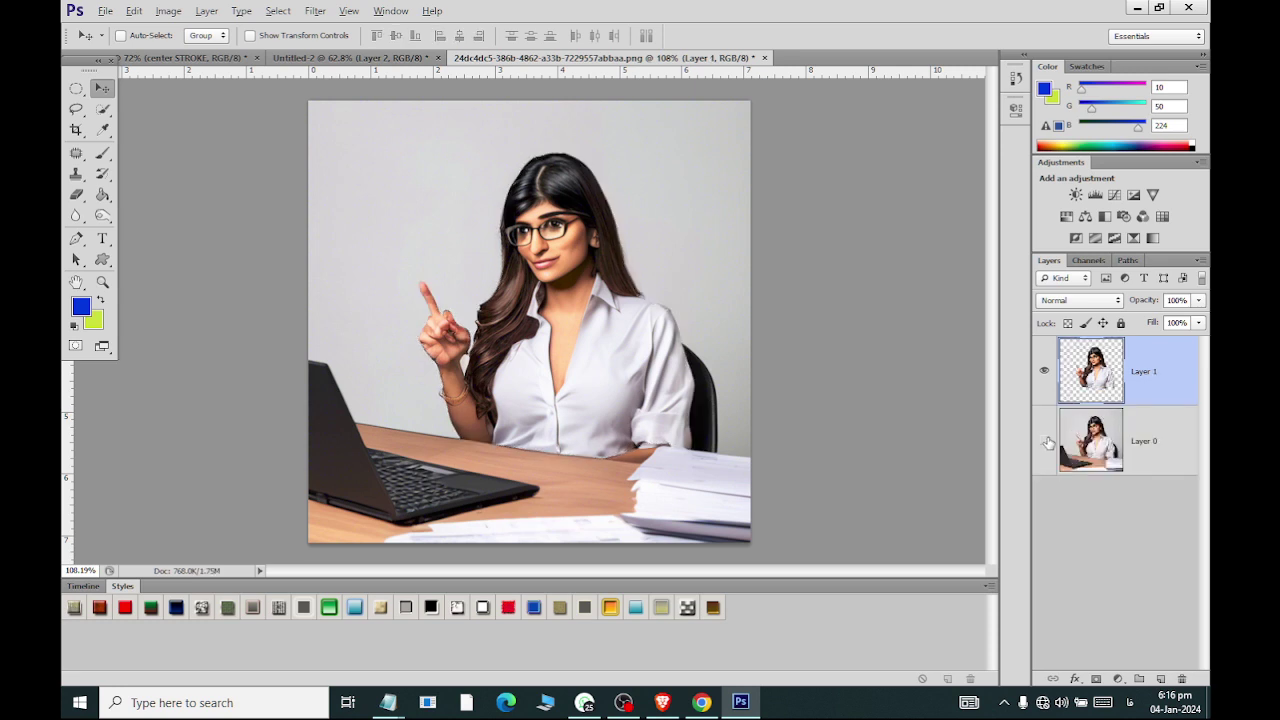
{"action": "left_click", "coordinate": [1045, 441]}
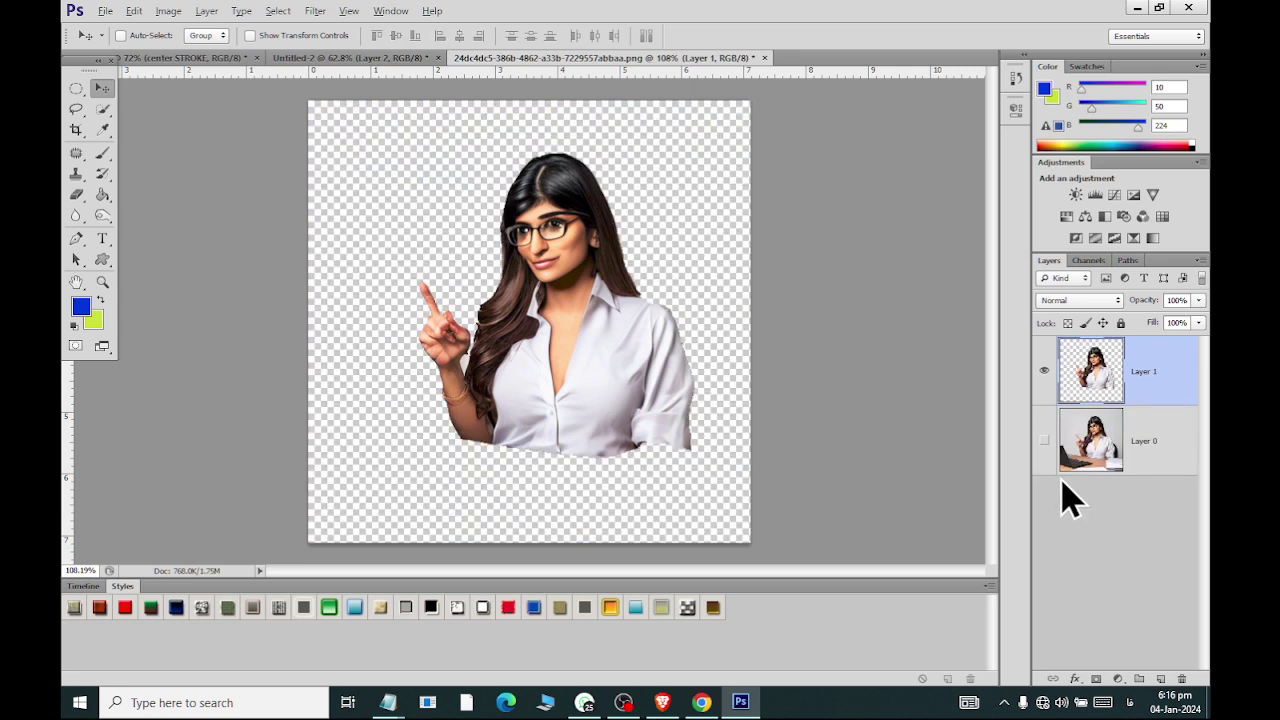
{"action": "left_click", "coordinate": [1045, 441]}
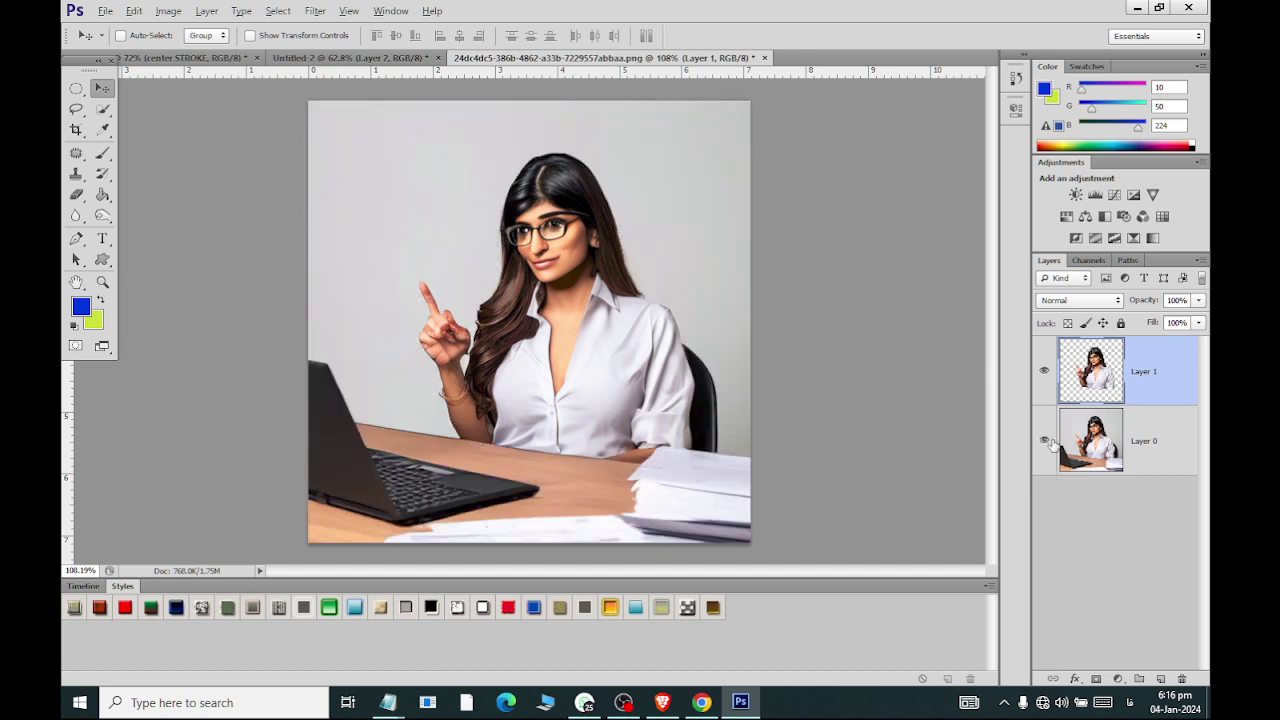
{"action": "left_click", "coordinate": [1045, 371]}
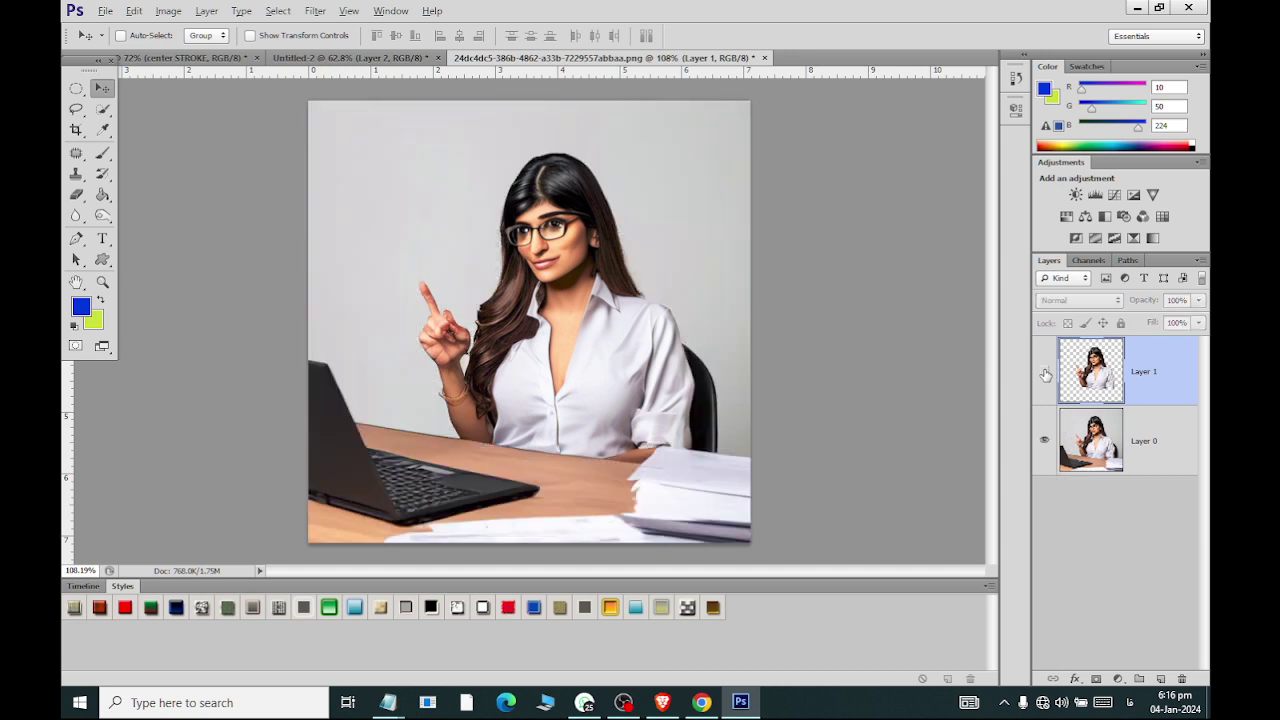
{"action": "left_click", "coordinate": [1045, 372]}
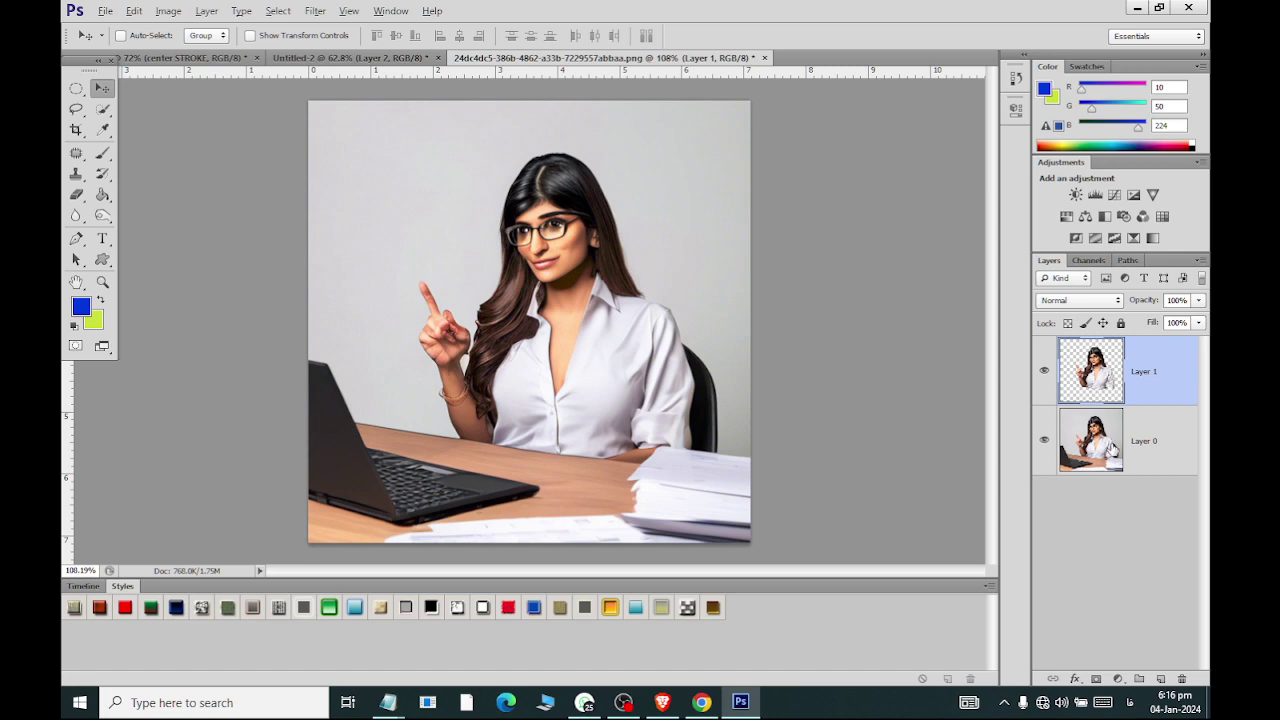
{"action": "left_click", "coordinate": [1077, 679]}
- Give Layer 1 a thickened white outside Stroke via Blending Options
{"action": "left_click", "coordinate": [1113, 486]}
{"action": "left_click", "coordinate": [616, 222]}
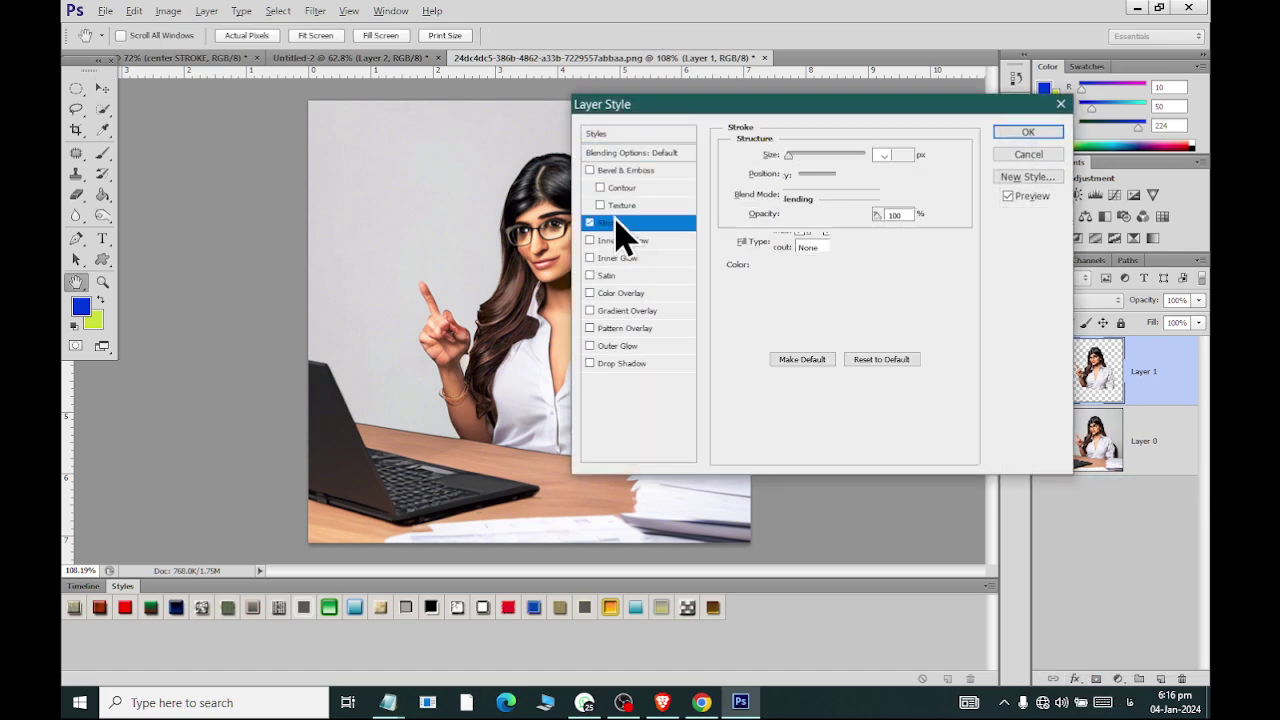
{"action": "left_click_drag", "start_coordinate": [690, 106], "coordinate": [862, 115]}
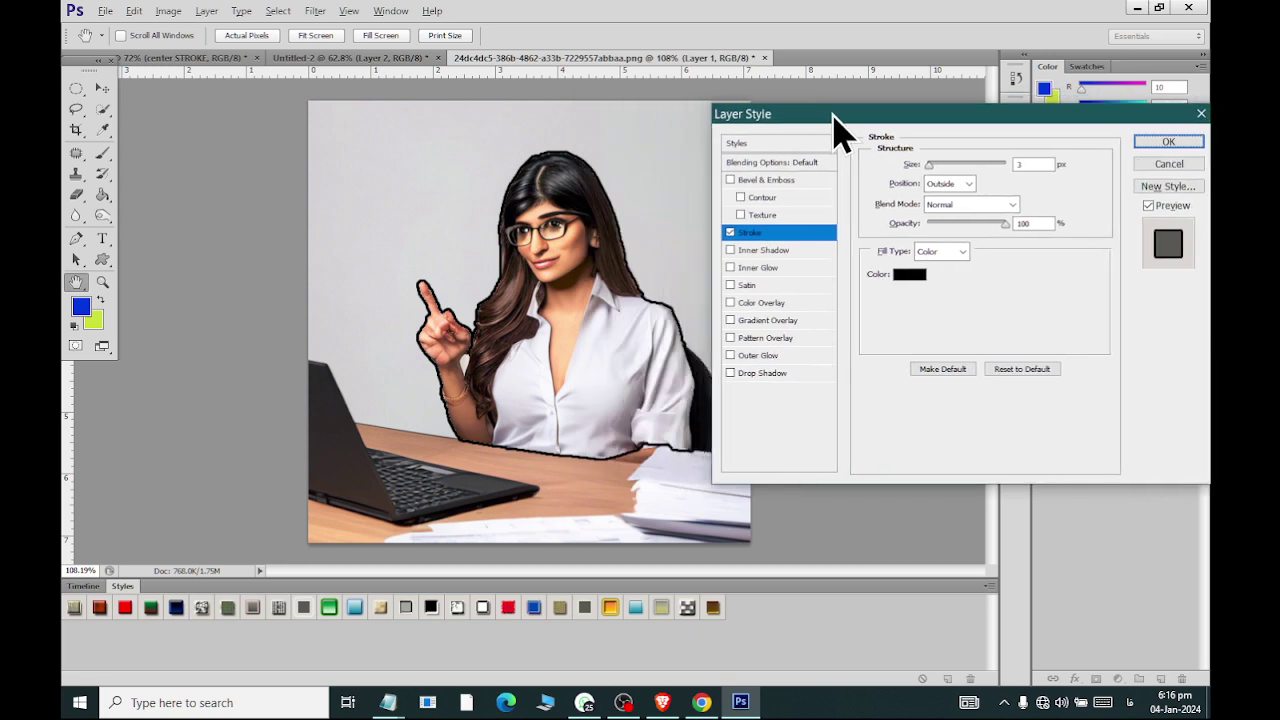
{"action": "left_click", "coordinate": [936, 273]}
{"action": "left_click_drag", "start_coordinate": [837, 291], "coordinate": [683, 146]}
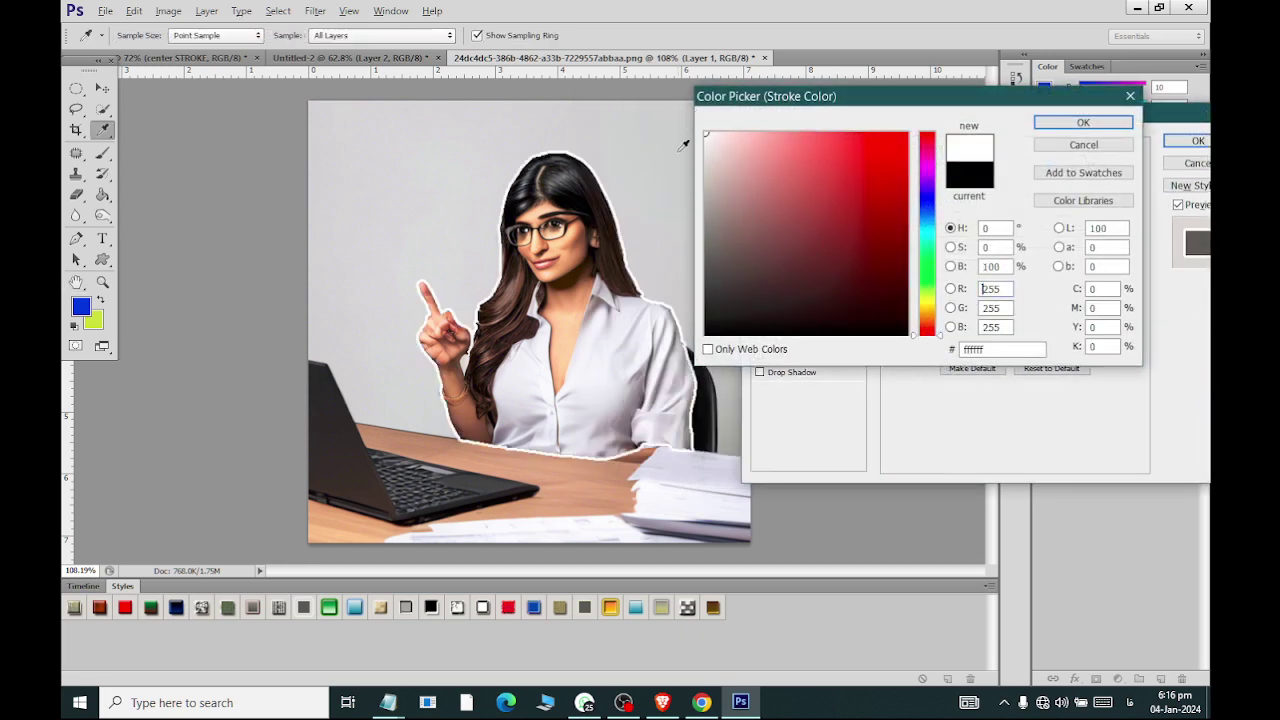
{"action": "left_click", "coordinate": [1083, 122]}
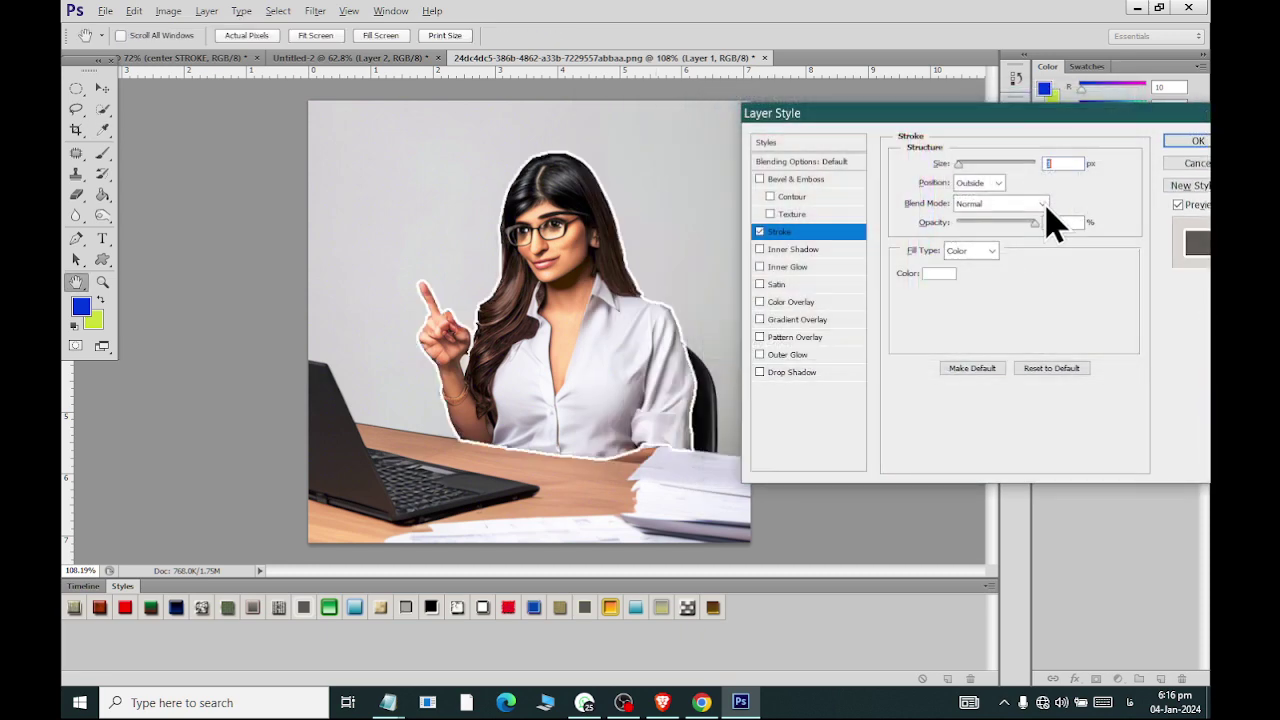
{"action": "left_click_drag", "start_coordinate": [961, 168], "coordinate": [965, 171]}
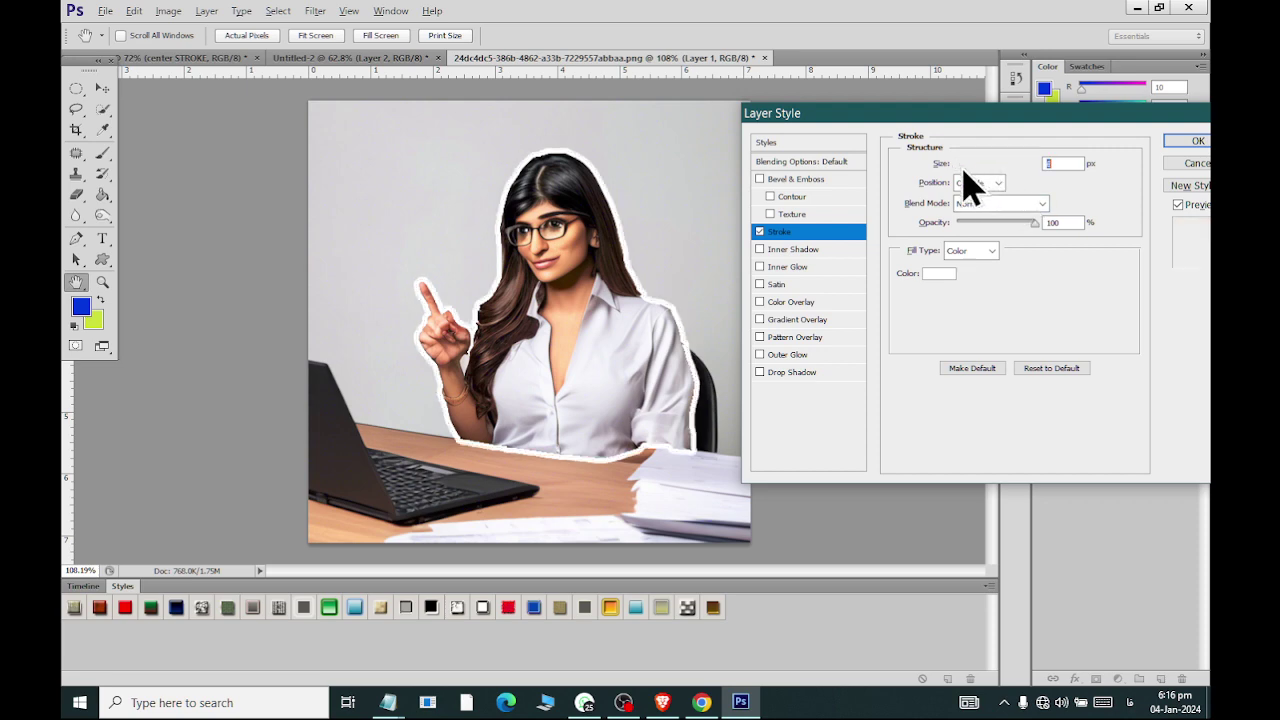
{"action": "left_click", "coordinate": [1190, 141]}
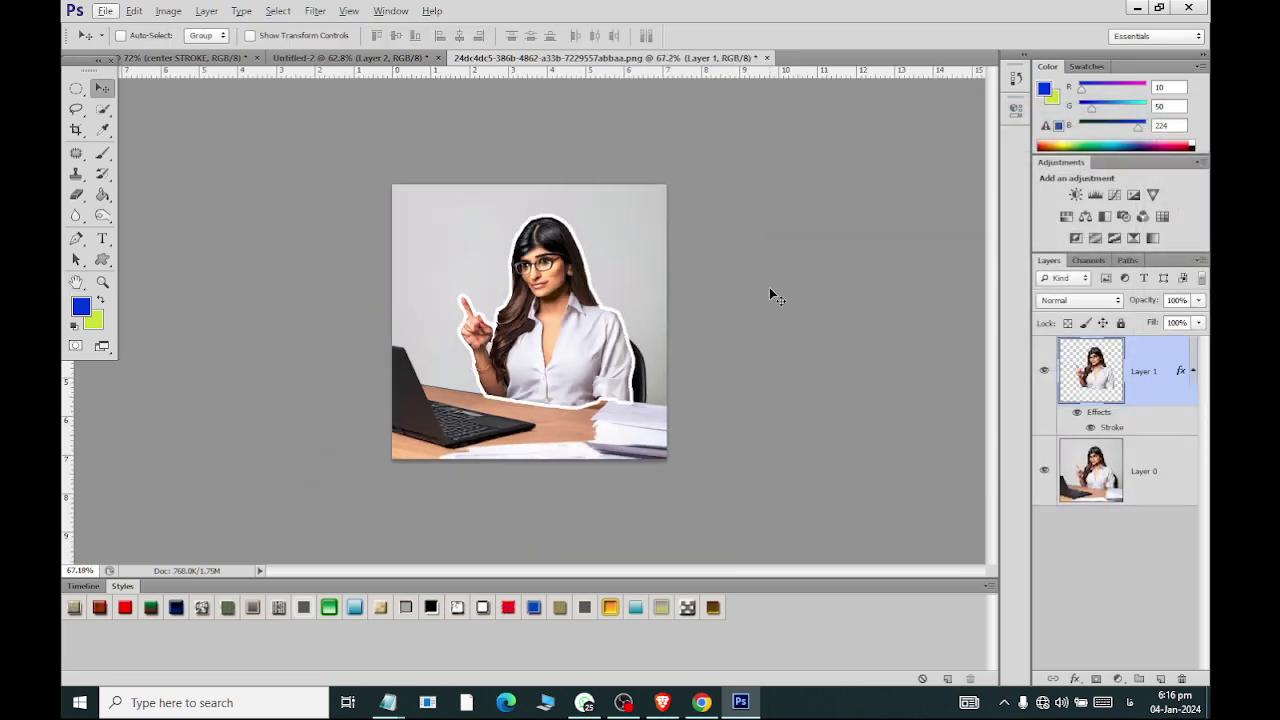